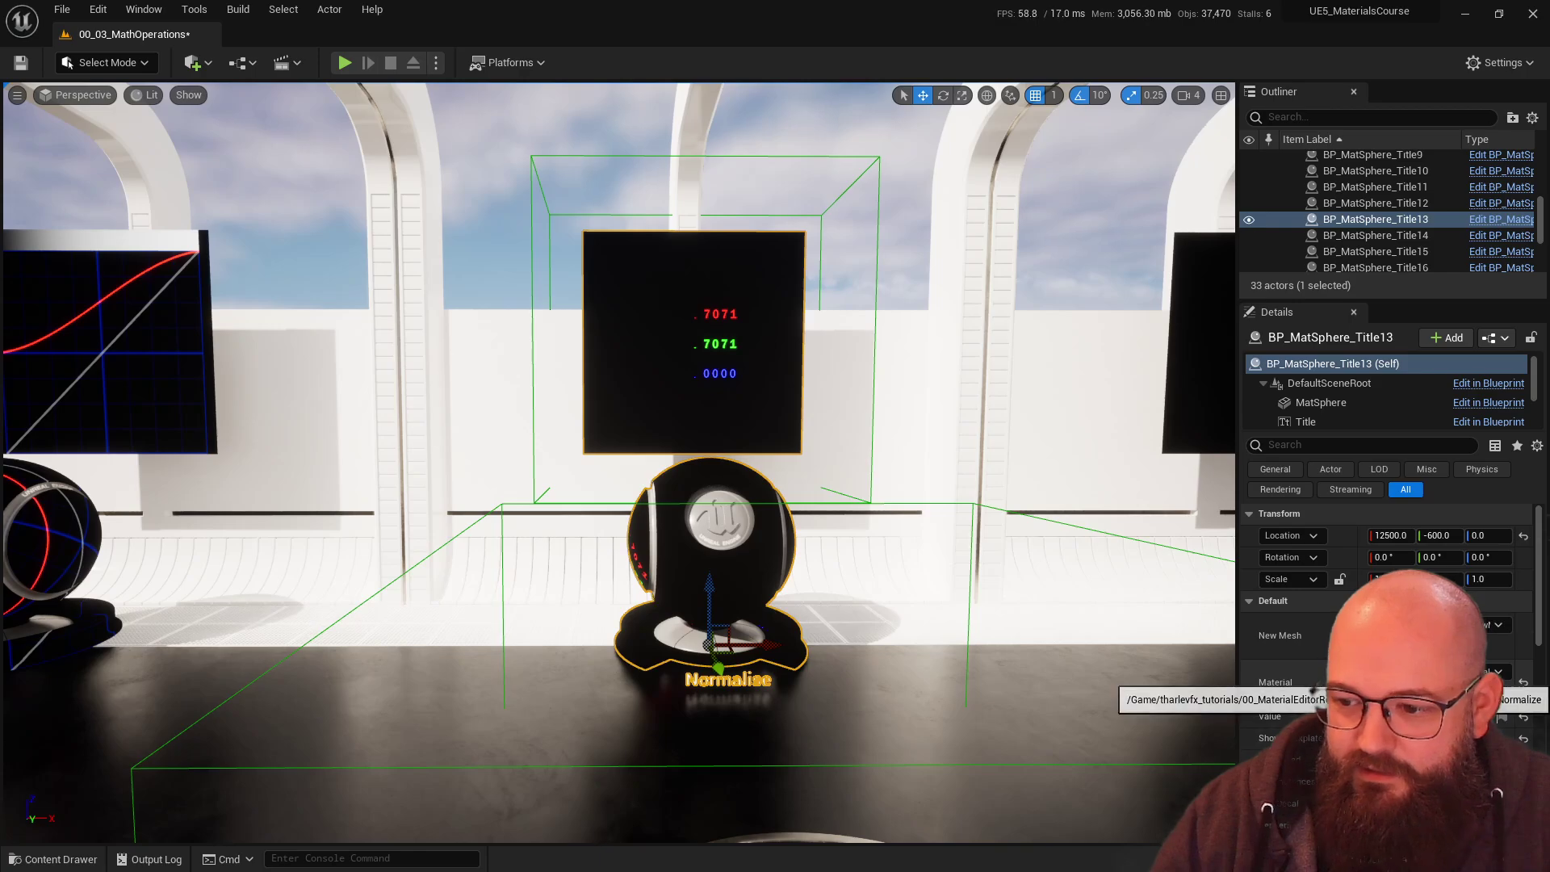
Step: Open the Normalise sphere's 12_Math_Normalize material from its Details panel thumbnail
{"action": "double_click", "coordinate": [1387, 679]}
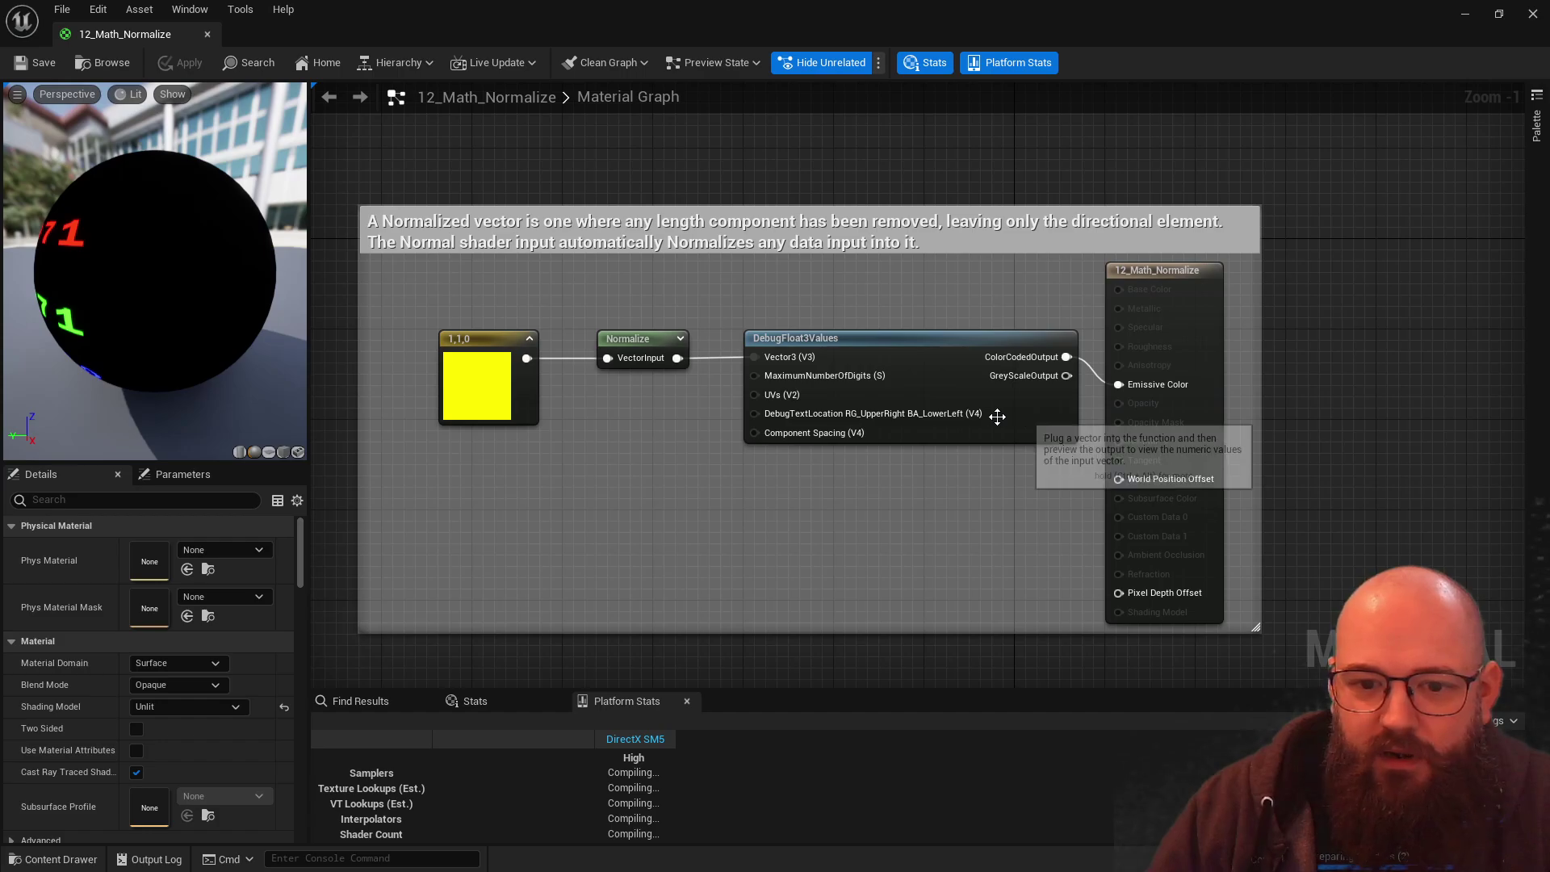
Step: Tidy the Normalize and DebugFloat3Values nodes and preview the material on a plane
{"action": "left_click_drag", "start_coordinate": [1025, 388], "coordinate": [991, 387]}
{"action": "left_click", "coordinate": [269, 452]}
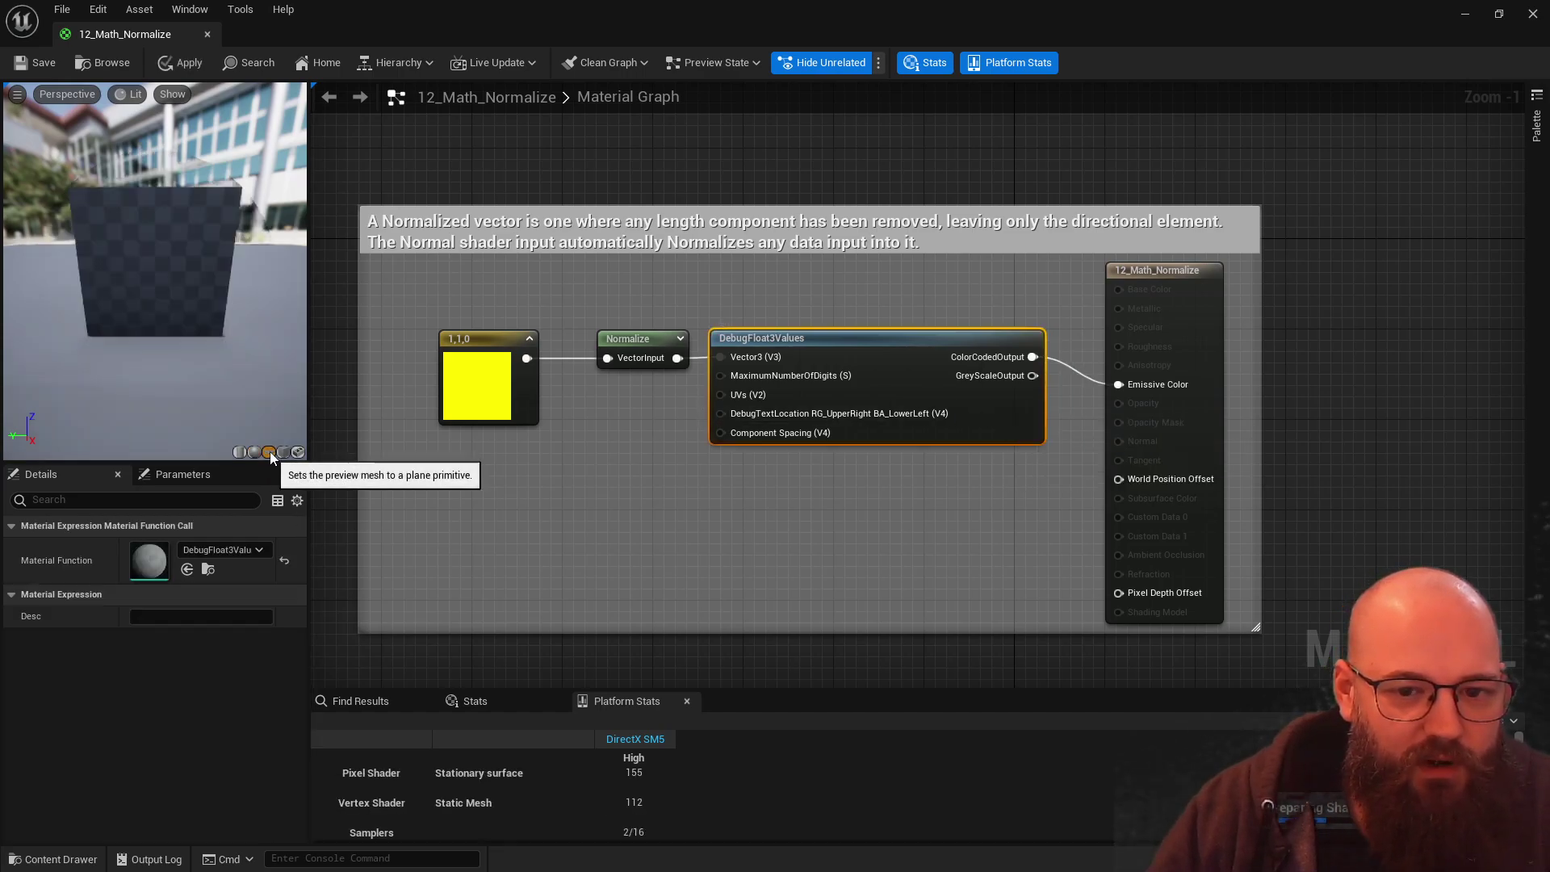
{"action": "left_click", "coordinate": [642, 339]}
{"action": "left_click_drag", "start_coordinate": [642, 339], "coordinate": [619, 340]}
{"action": "left_click", "coordinate": [680, 313]}
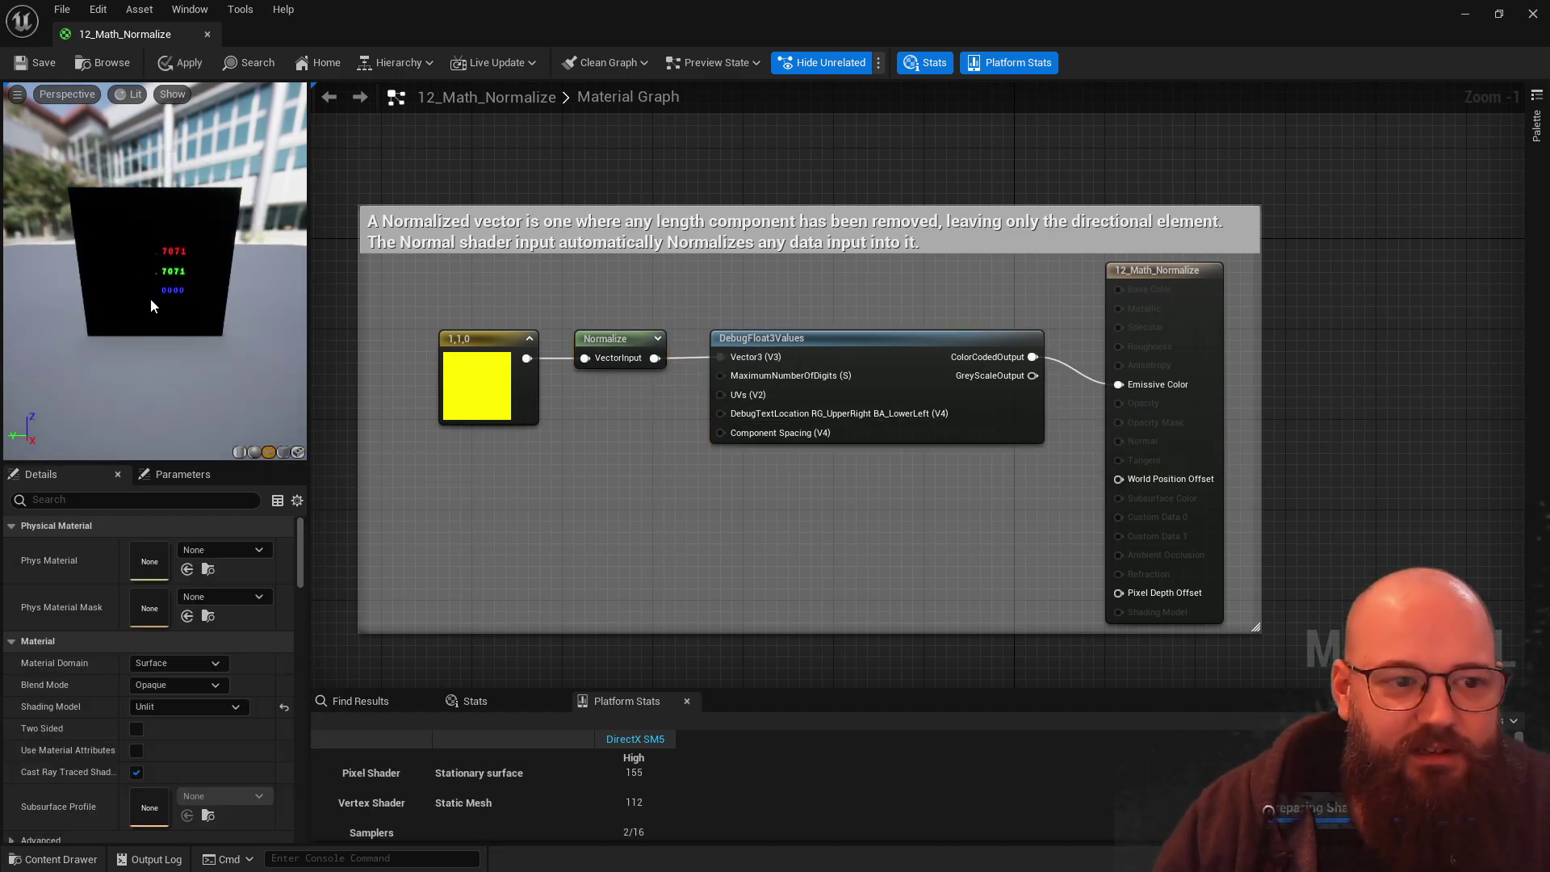
{"action": "left_click_drag", "start_coordinate": [150, 299], "coordinate": [147, 289]}
{"action": "scroll", "coordinate": [147, 289], "scroll_direction": "up", "scroll_amount": 3}
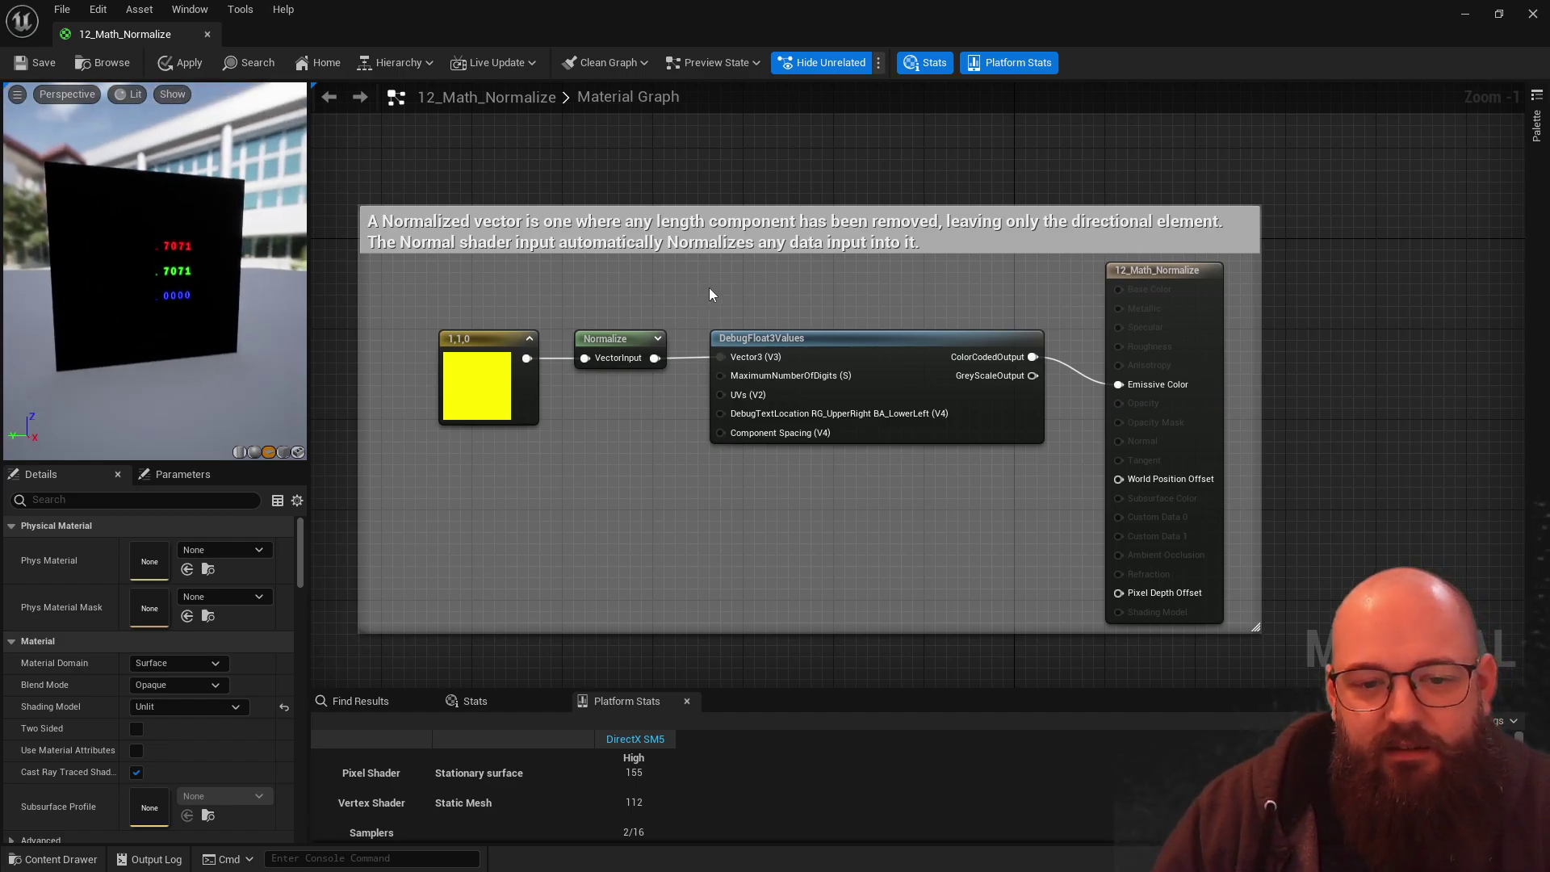
{"action": "right_click_drag", "start_coordinate": [765, 300], "coordinate": [800, 316]}
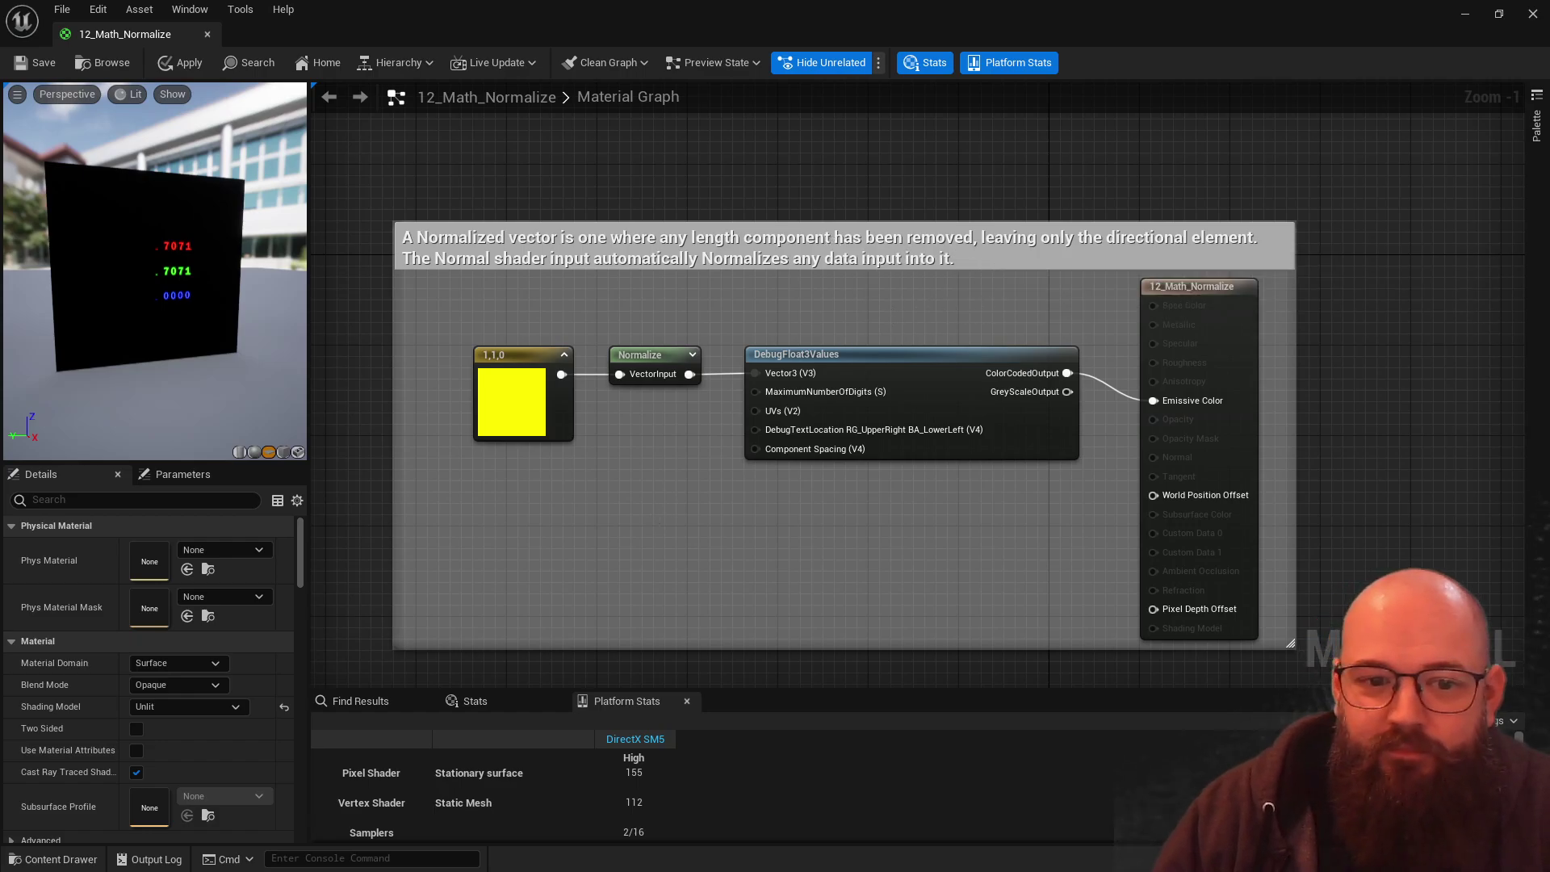
{"action": "right_click_drag", "start_coordinate": [662, 498], "coordinate": [709, 510]}
Step: Change the constant feeding Normalize to 5,1,0 so the preview reads .9805, .1961, .0000
{"action": "left_click", "coordinate": [584, 397]}
{"action": "left_click", "coordinate": [199, 570]}
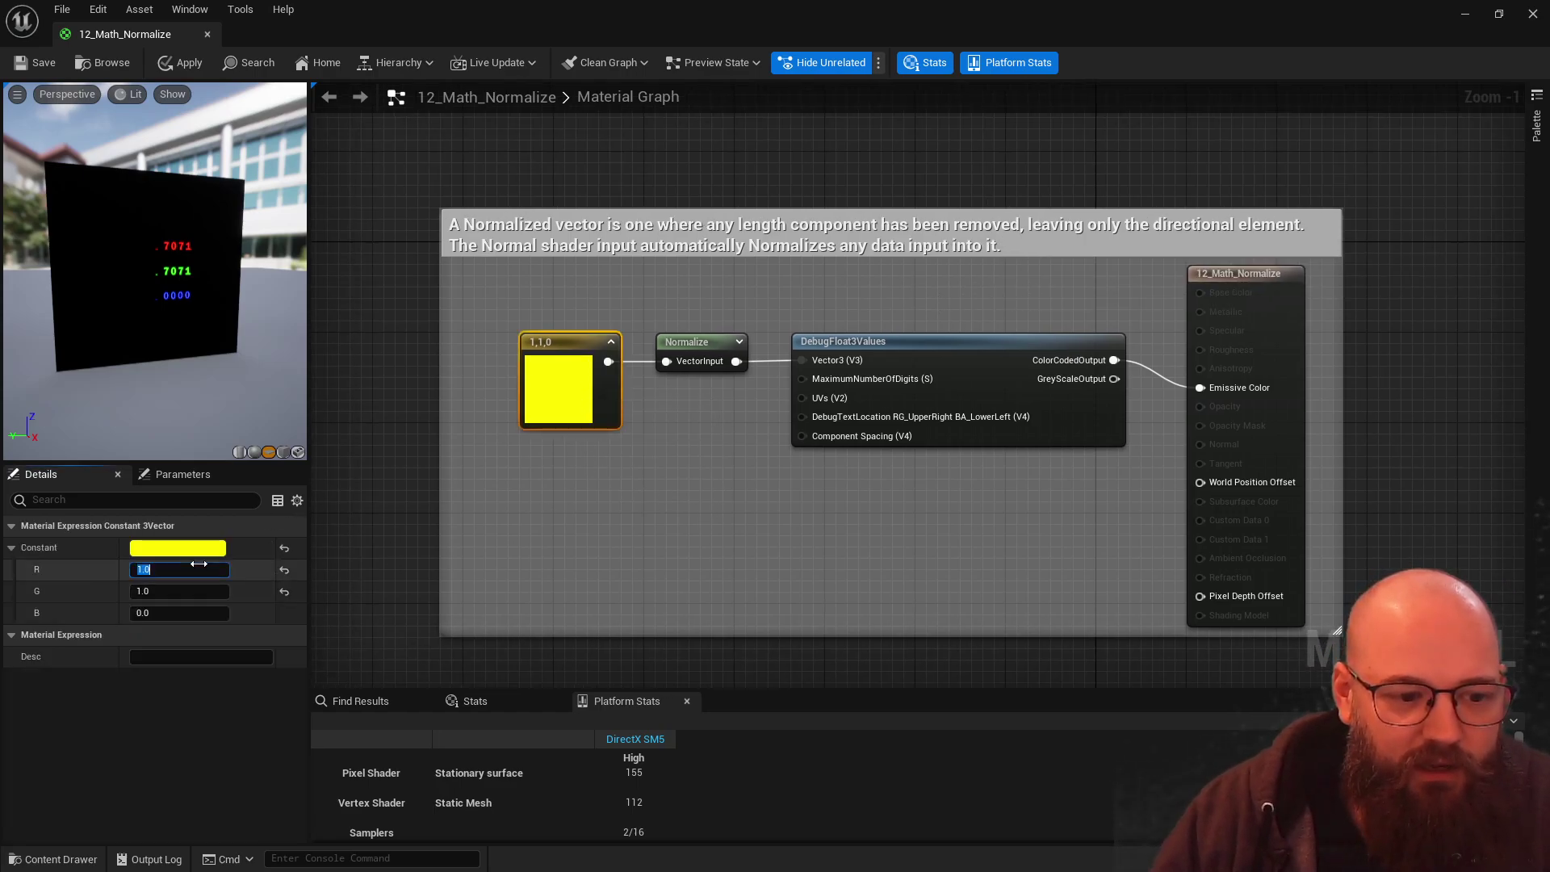
{"action": "type", "text": "5"}
{"action": "key", "text": "Tab"}
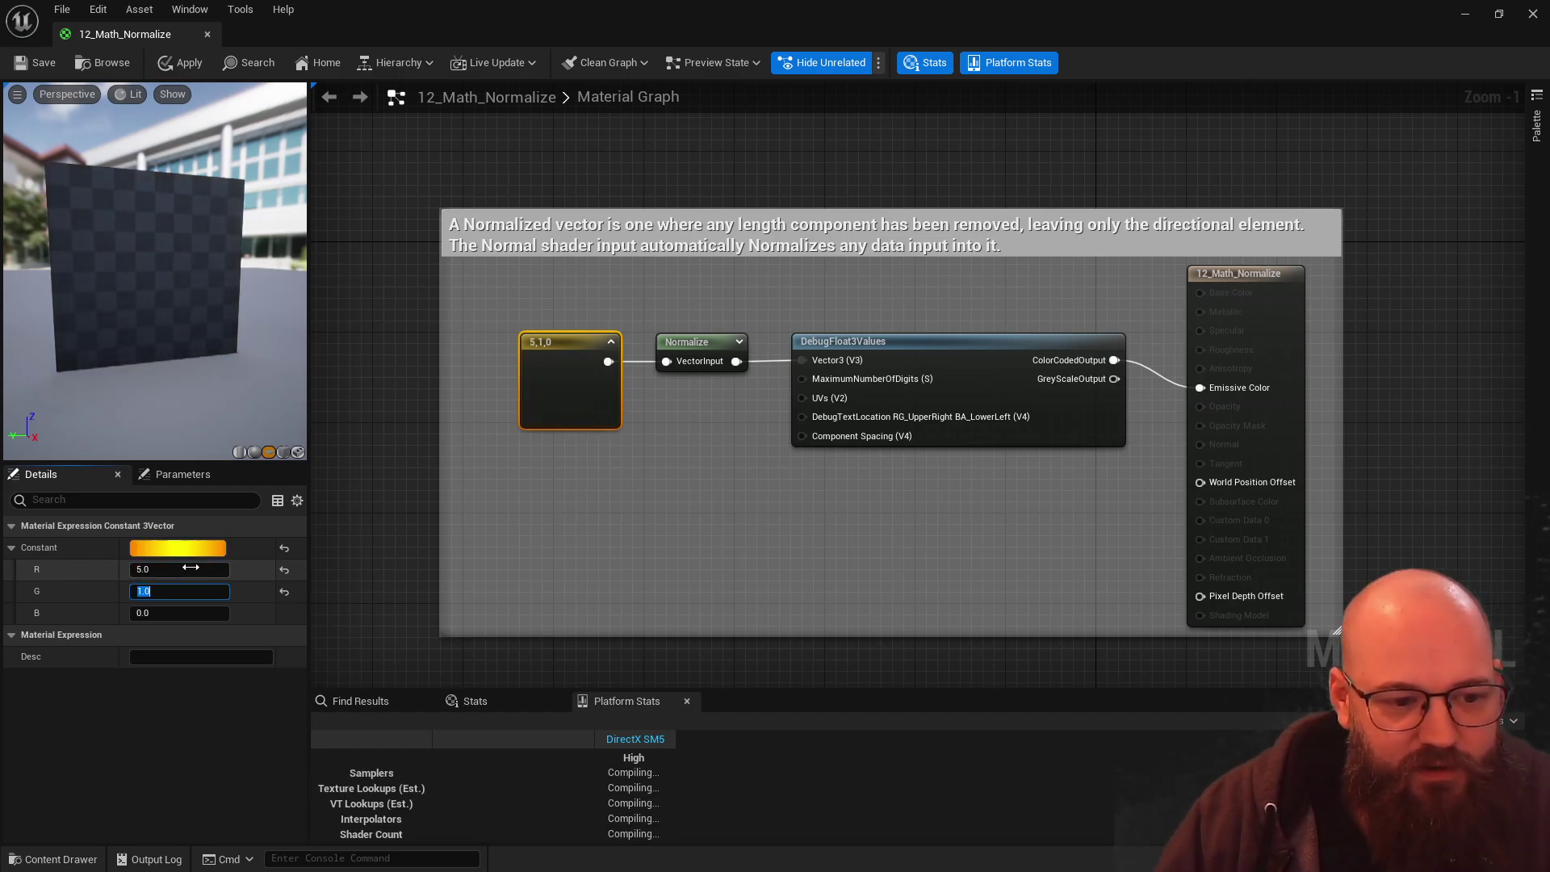
{"action": "right_click_drag", "start_coordinate": [795, 194], "coordinate": [755, 343]}
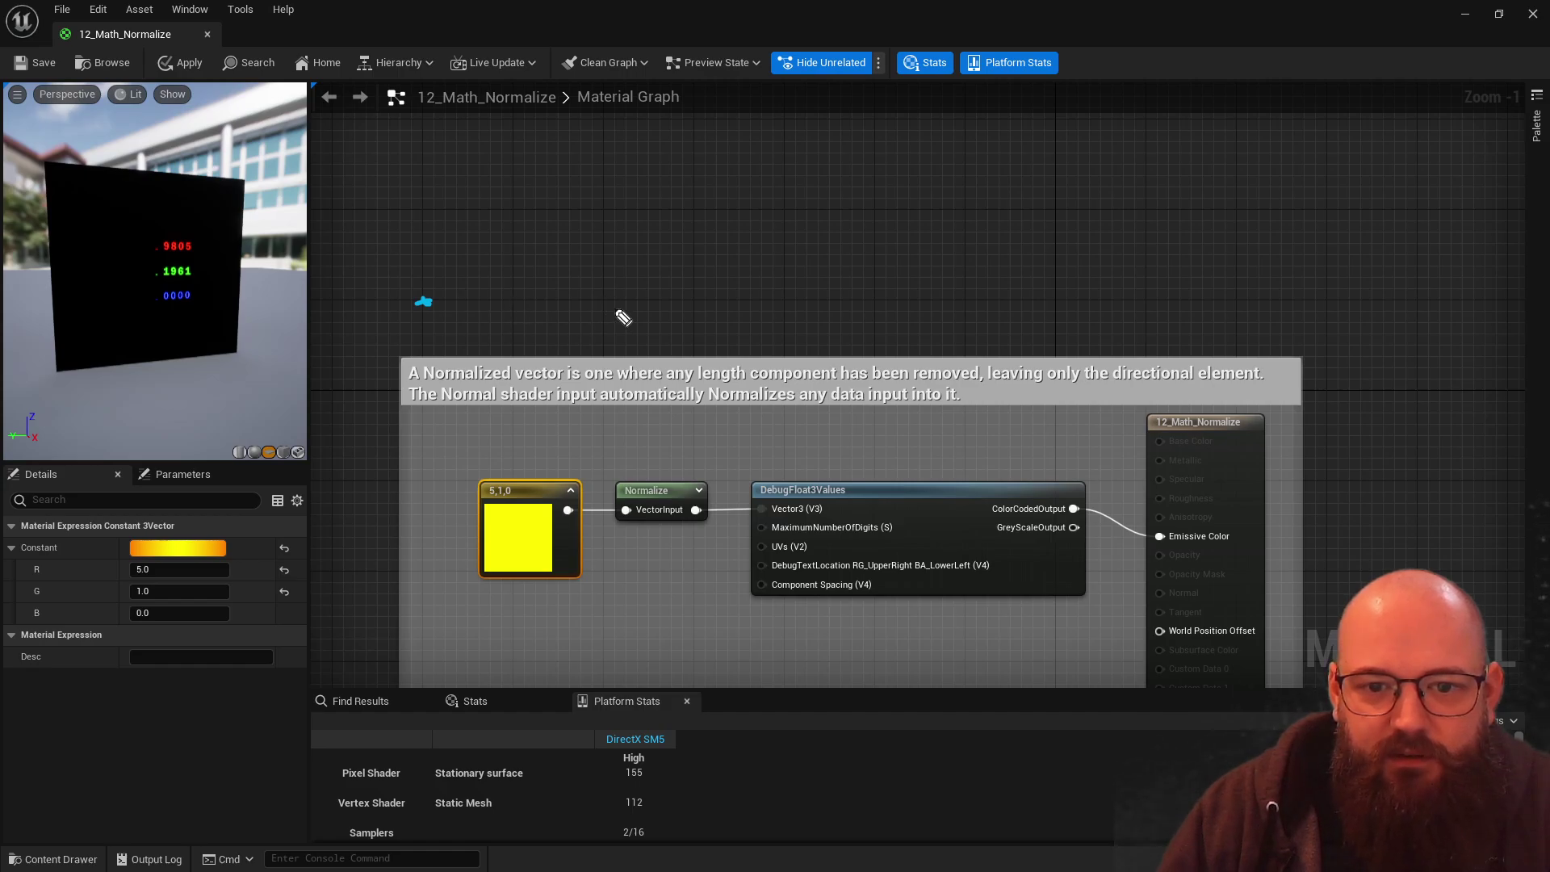
Step: Draw a long arrow above the graph and a short unit-length arrow labelled 1 at its tail
{"action": "left_click_drag", "start_coordinate": [881, 301], "coordinate": [867, 302]}
{"action": "left_click", "coordinate": [874, 210]}
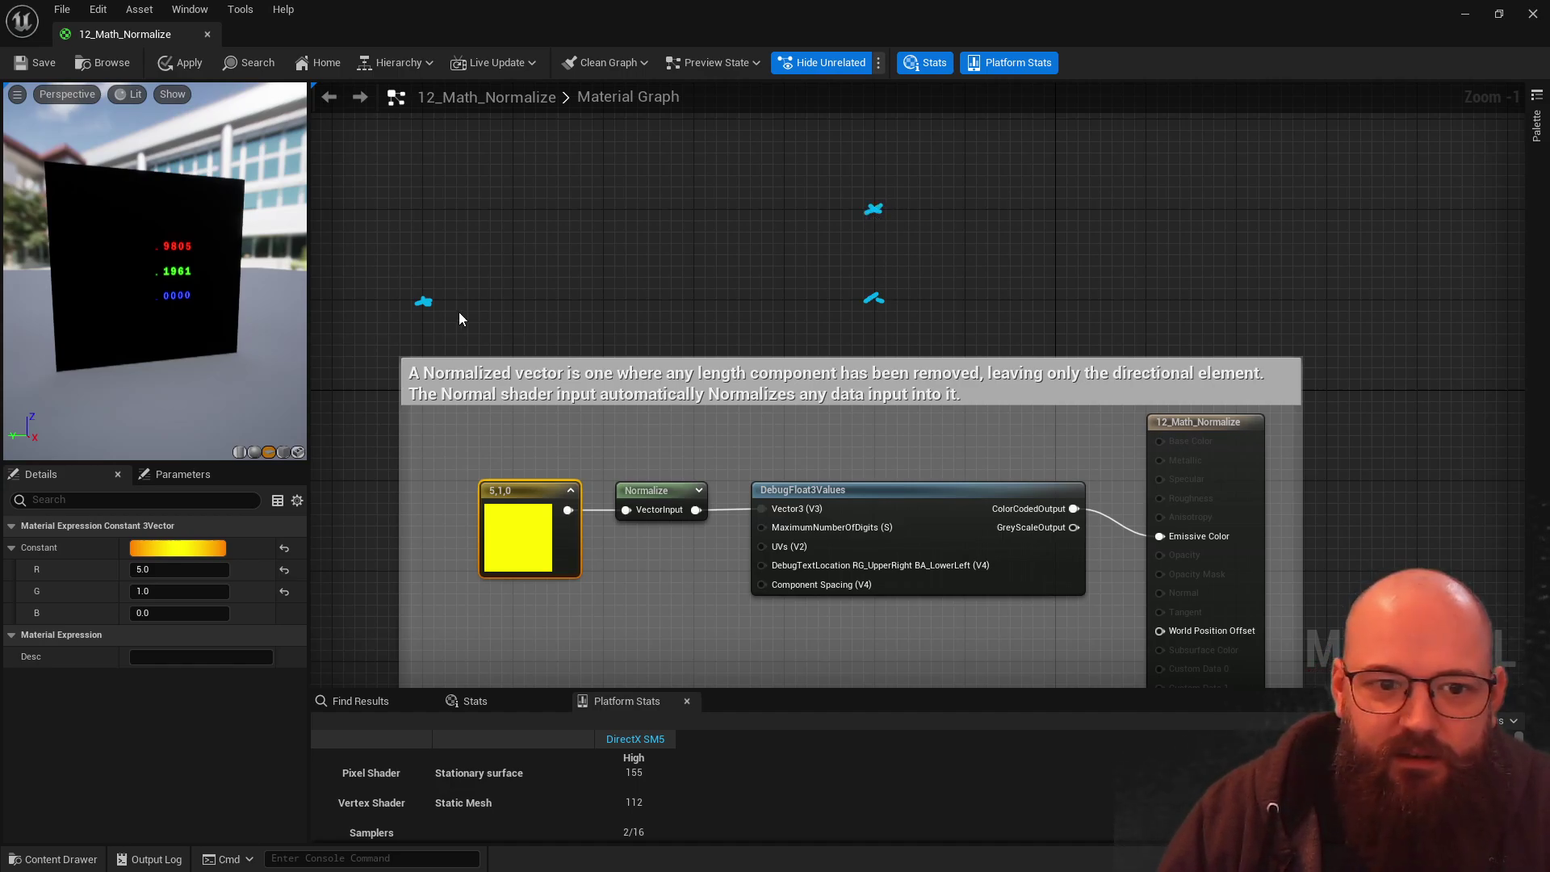
{"action": "mouse_move", "coordinate": [506, 289]}
{"action": "left_mouse_down"}
{"action": "mouse_move", "coordinate": [825, 234]}
{"action": "mouse_move", "coordinate": [876, 210]}
{"action": "left_mouse_up"}
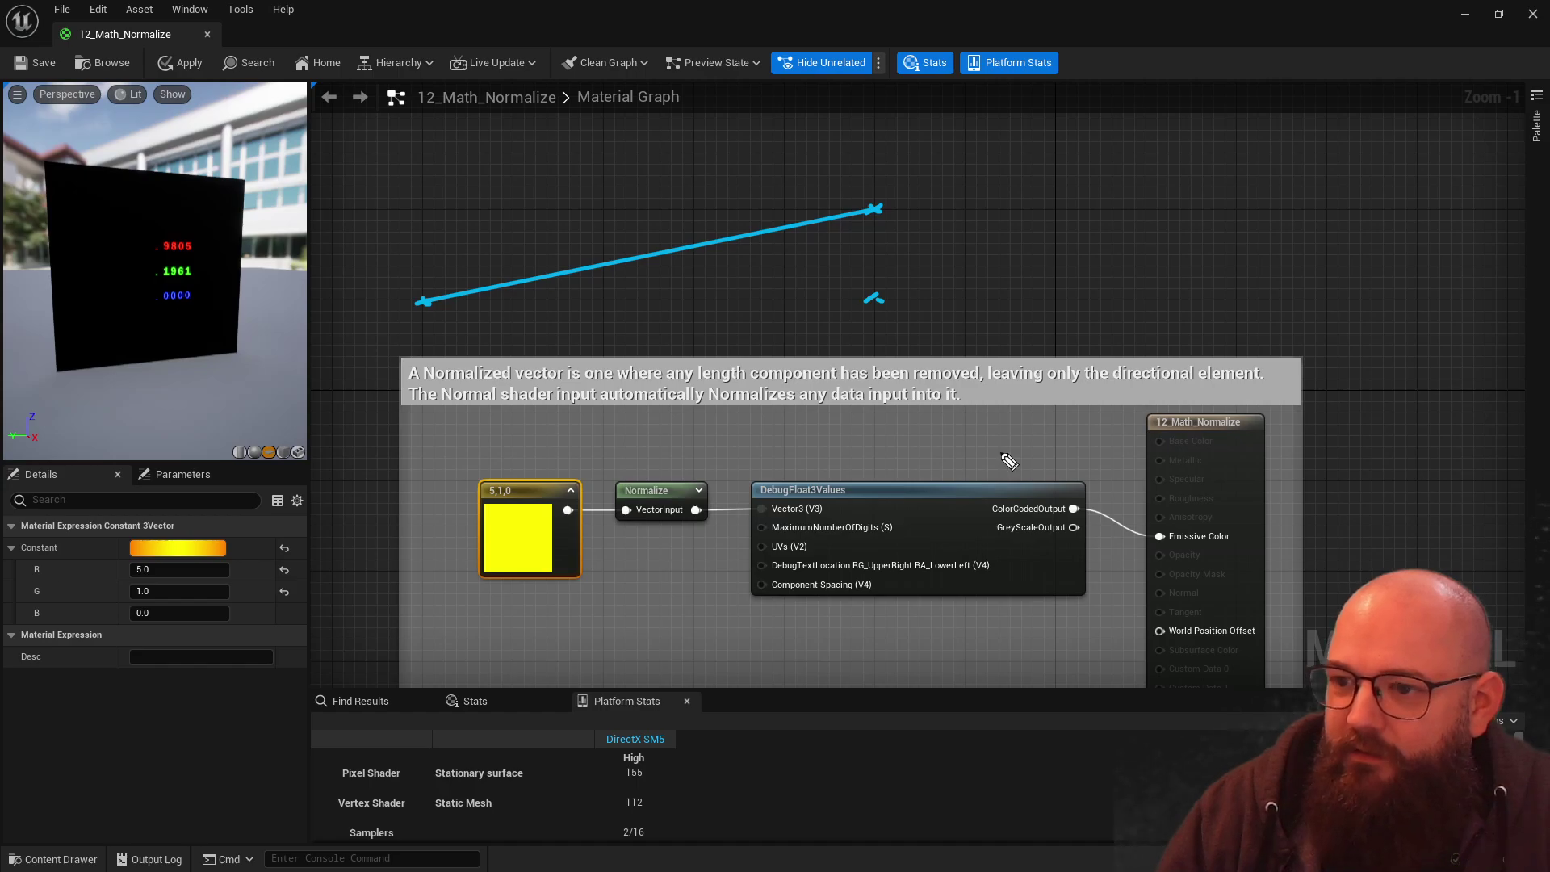
{"action": "mouse_move", "coordinate": [853, 196]}
{"action": "left_mouse_down"}
{"action": "mouse_move", "coordinate": [880, 211]}
{"action": "mouse_move", "coordinate": [857, 229]}
{"action": "left_mouse_up"}
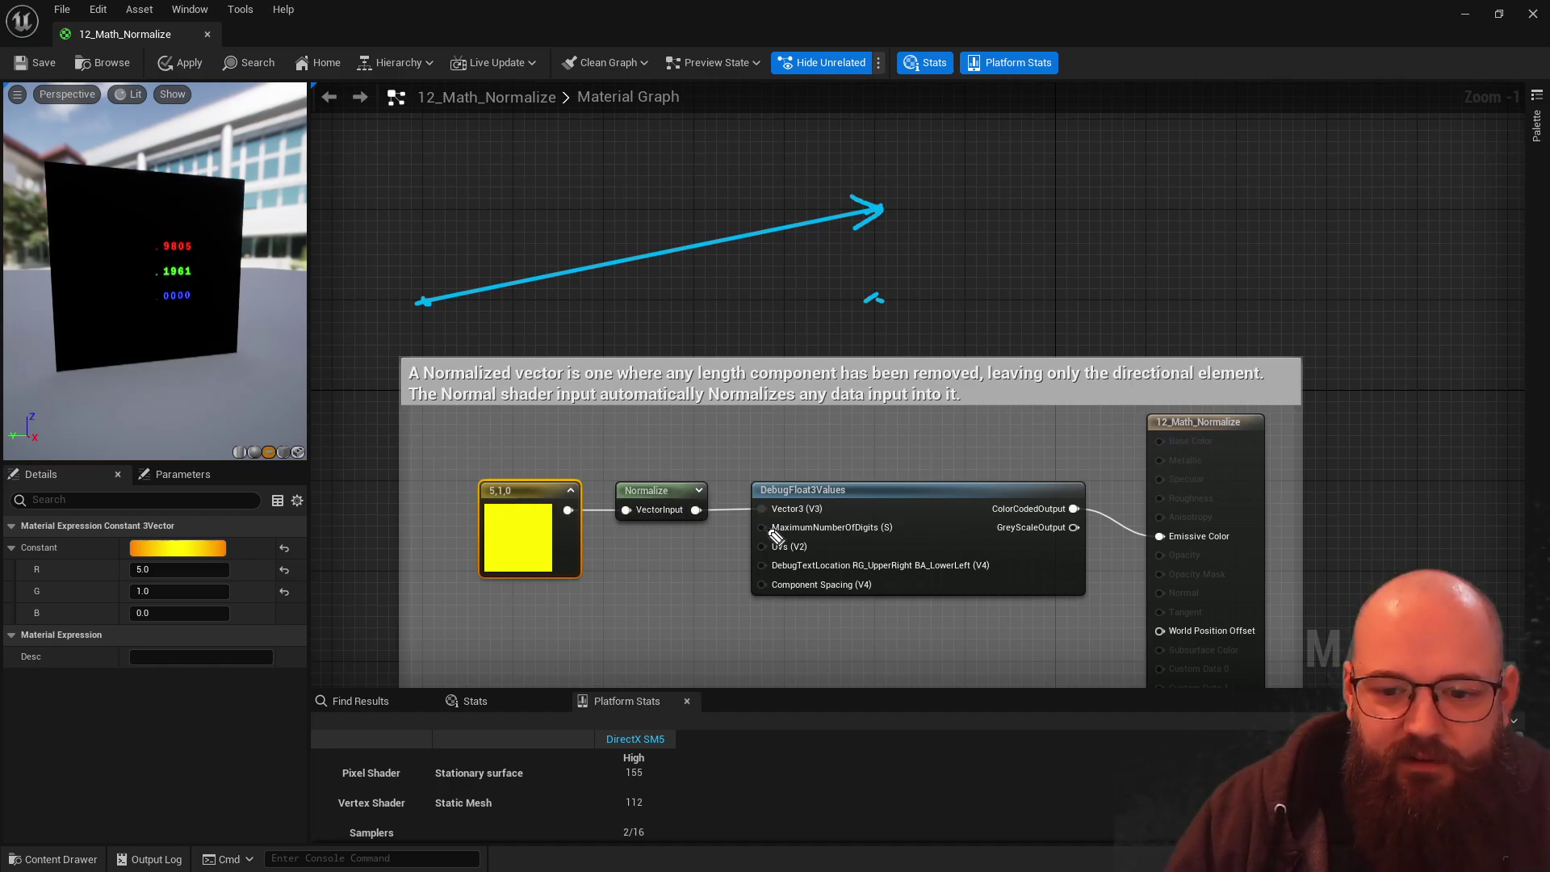
{"action": "mouse_move", "coordinate": [413, 285]}
{"action": "left_mouse_down"}
{"action": "mouse_move", "coordinate": [509, 273]}
{"action": "mouse_move", "coordinate": [519, 248]}
{"action": "mouse_move", "coordinate": [450, 258]}
{"action": "left_mouse_up"}
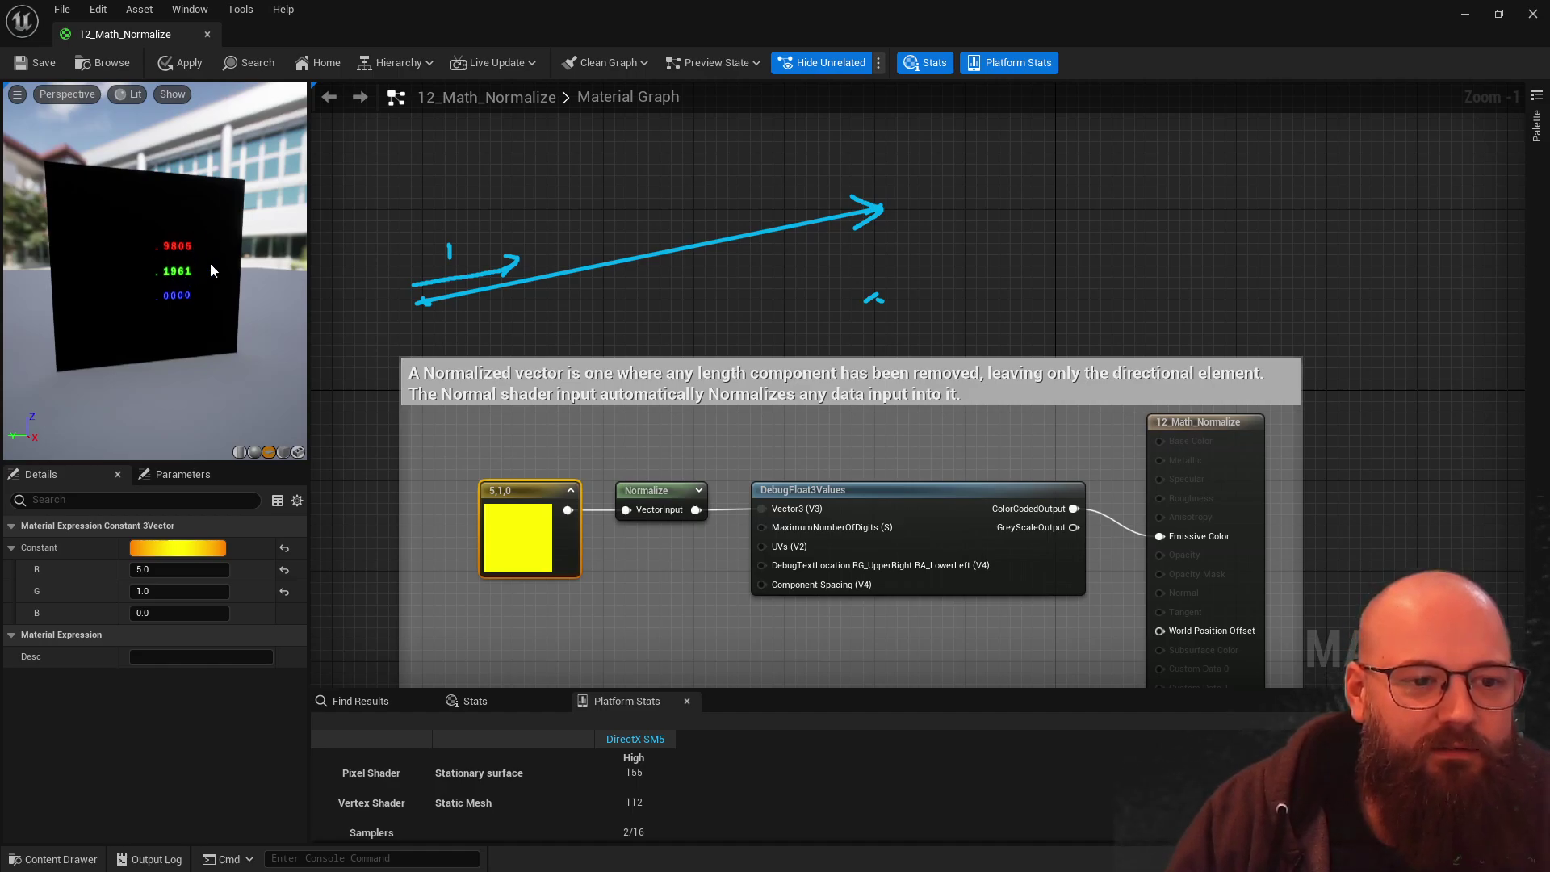
Step: Duplicate the 5,1,0 constant and set the copy to 0.9805, 0.196, 0
{"action": "right_click_drag", "start_coordinate": [431, 594], "coordinate": [445, 489]}
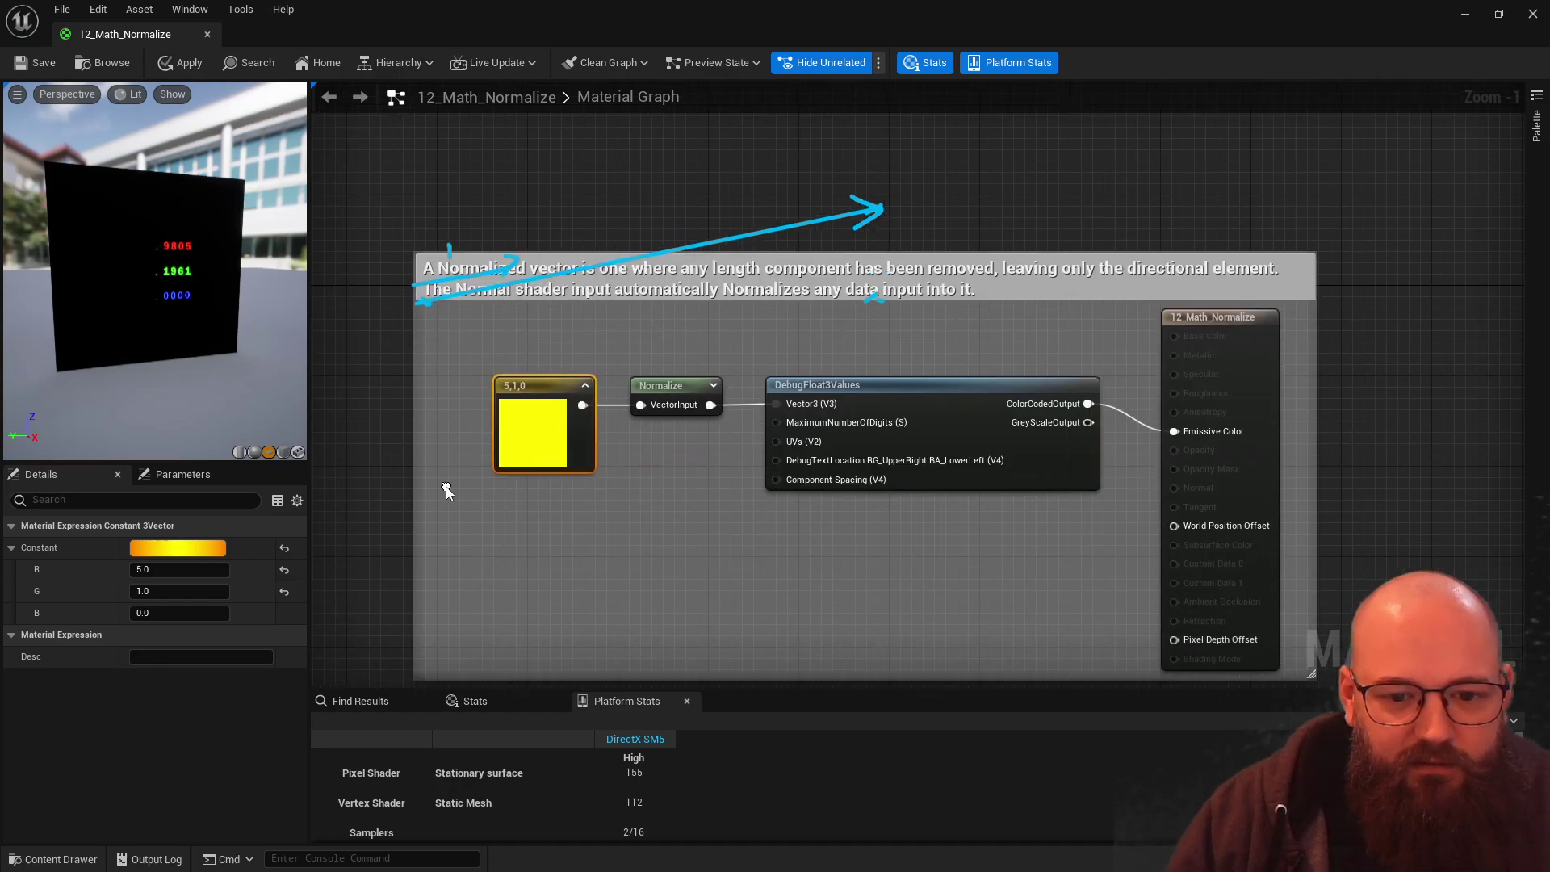
{"action": "left_click", "coordinate": [448, 489]}
{"action": "left_click", "coordinate": [553, 440]}
{"action": "key", "text": "ctrl+w"}
{"action": "left_click_drag", "start_coordinate": [606, 512], "coordinate": [553, 547]}
{"action": "left_click", "coordinate": [162, 570]}
{"action": "type", "text": ".9805"}
{"action": "key", "text": "Tab"}
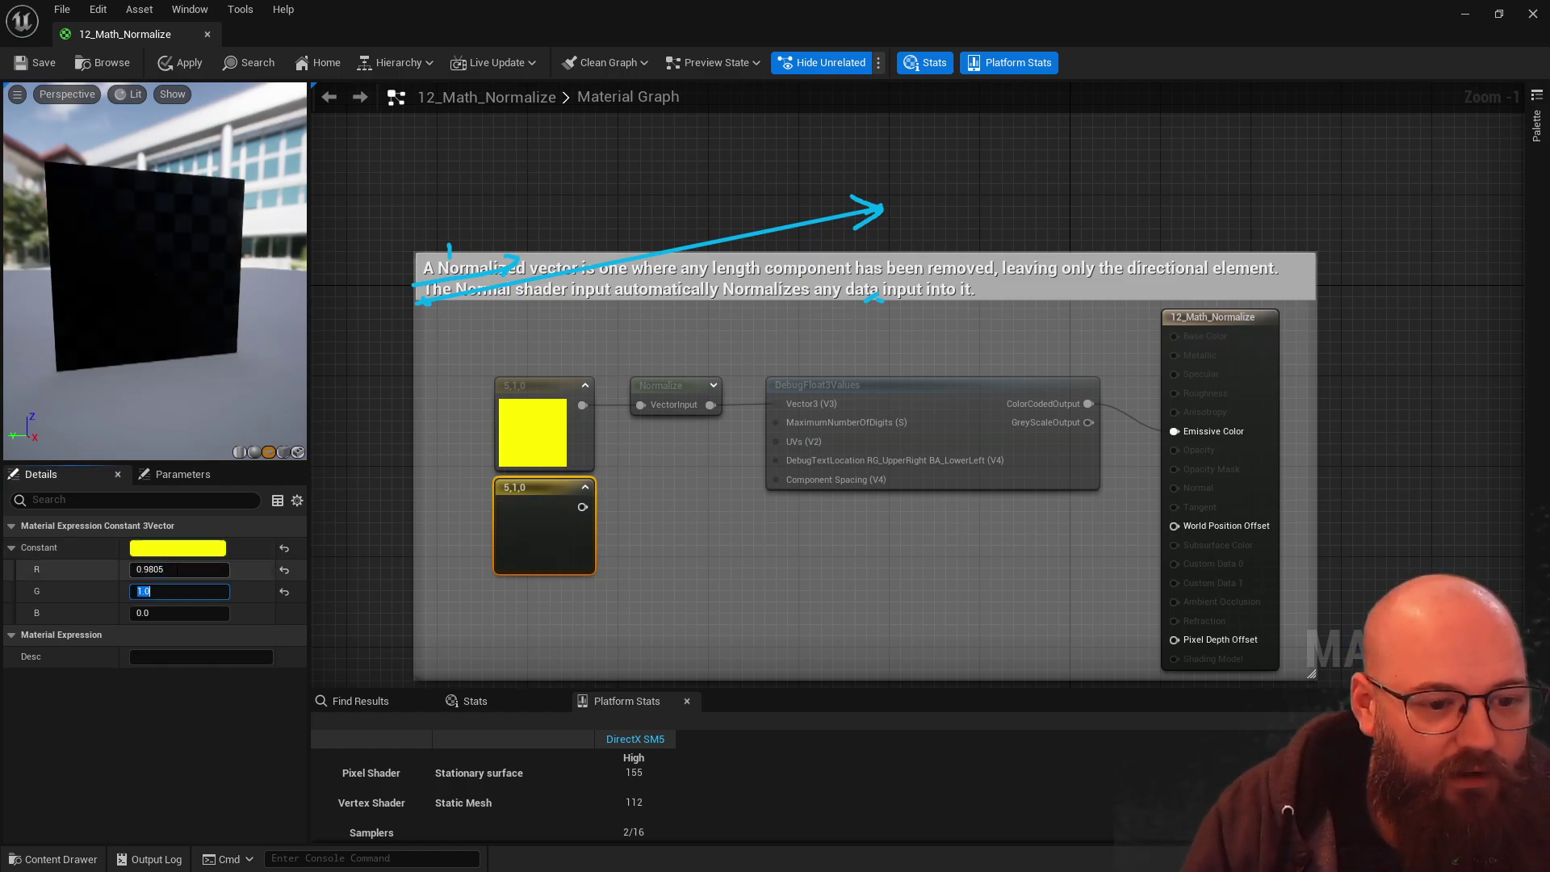
{"action": "type", "text": ".196"}
{"action": "key", "text": "Return"}
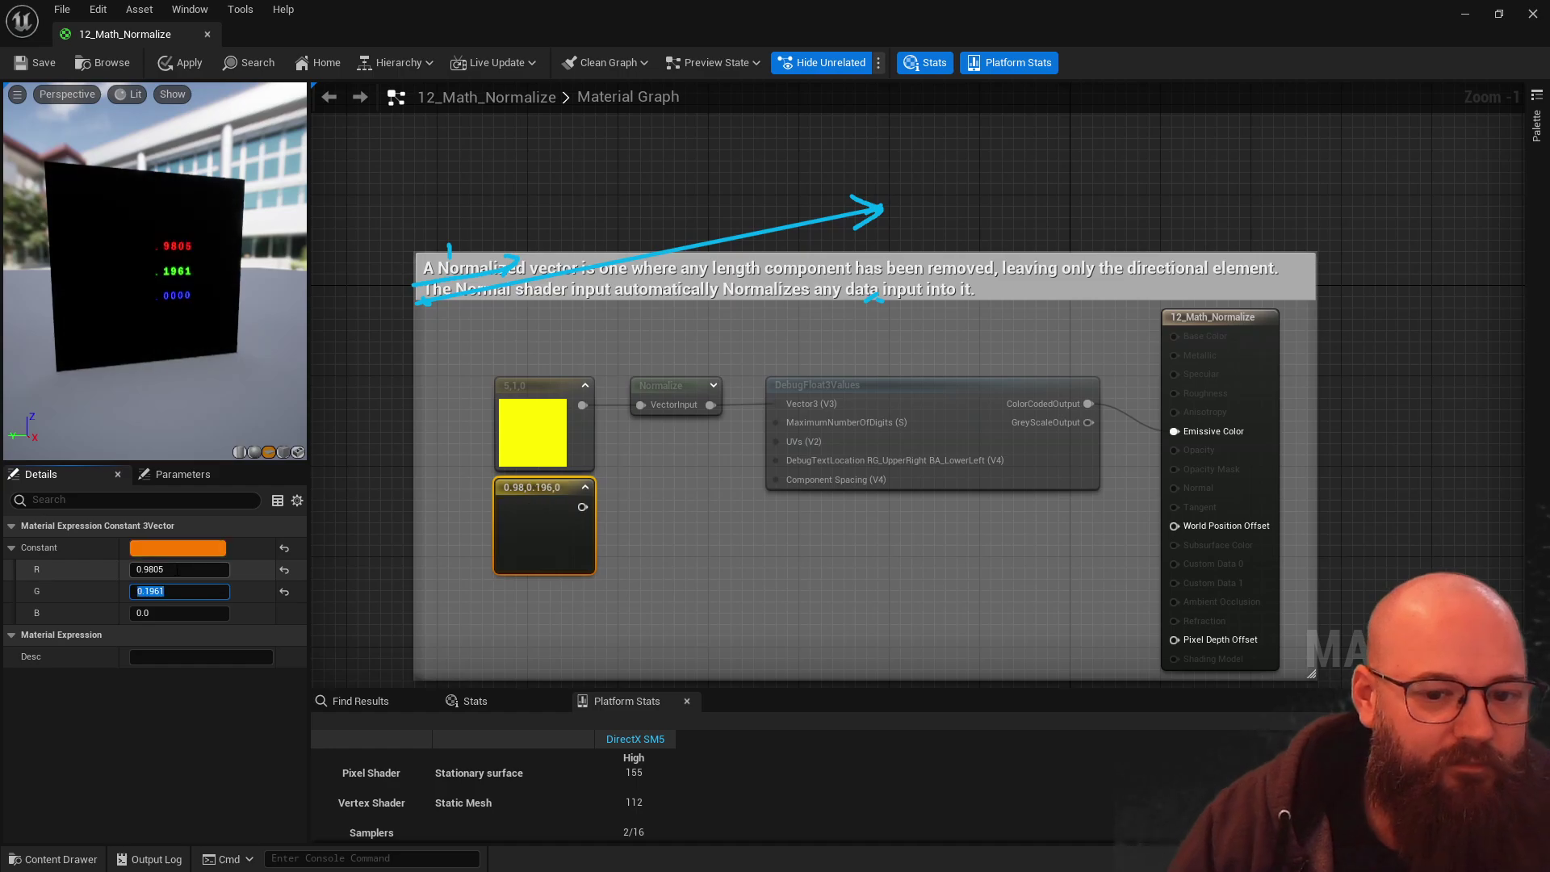
{"action": "left_click", "coordinate": [623, 512]}
{"action": "right_click_drag", "start_coordinate": [623, 517], "coordinate": [667, 569]}
Step: Alternate between the 5,1,0 and 0.98,0.196,0 constants to compare their values
{"action": "left_click", "coordinate": [553, 552]}
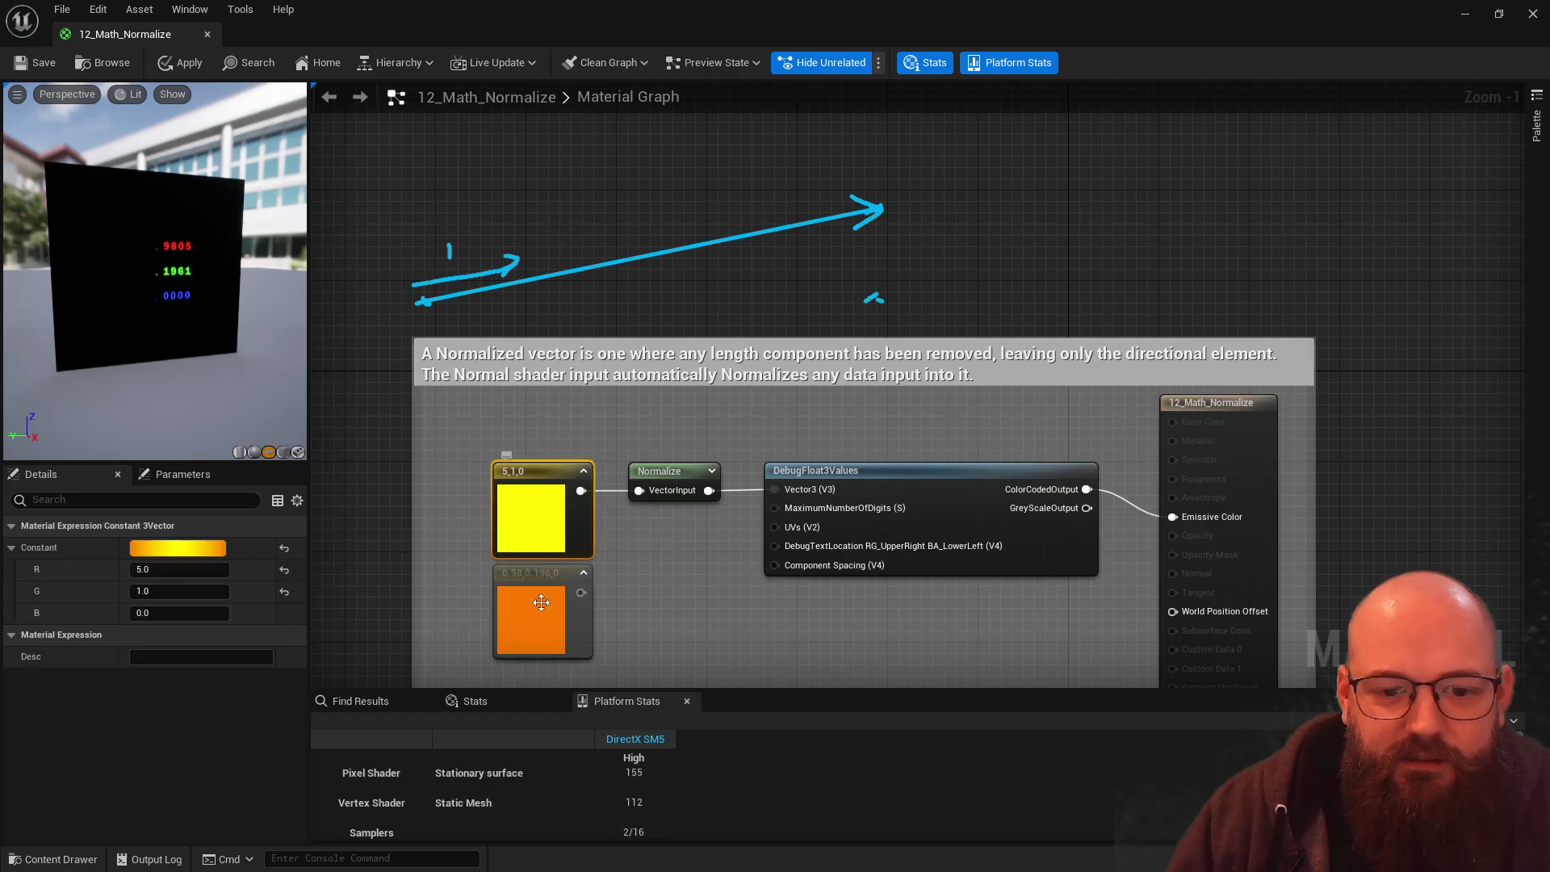
{"action": "left_click", "coordinate": [539, 626]}
{"action": "left_click", "coordinate": [536, 529]}
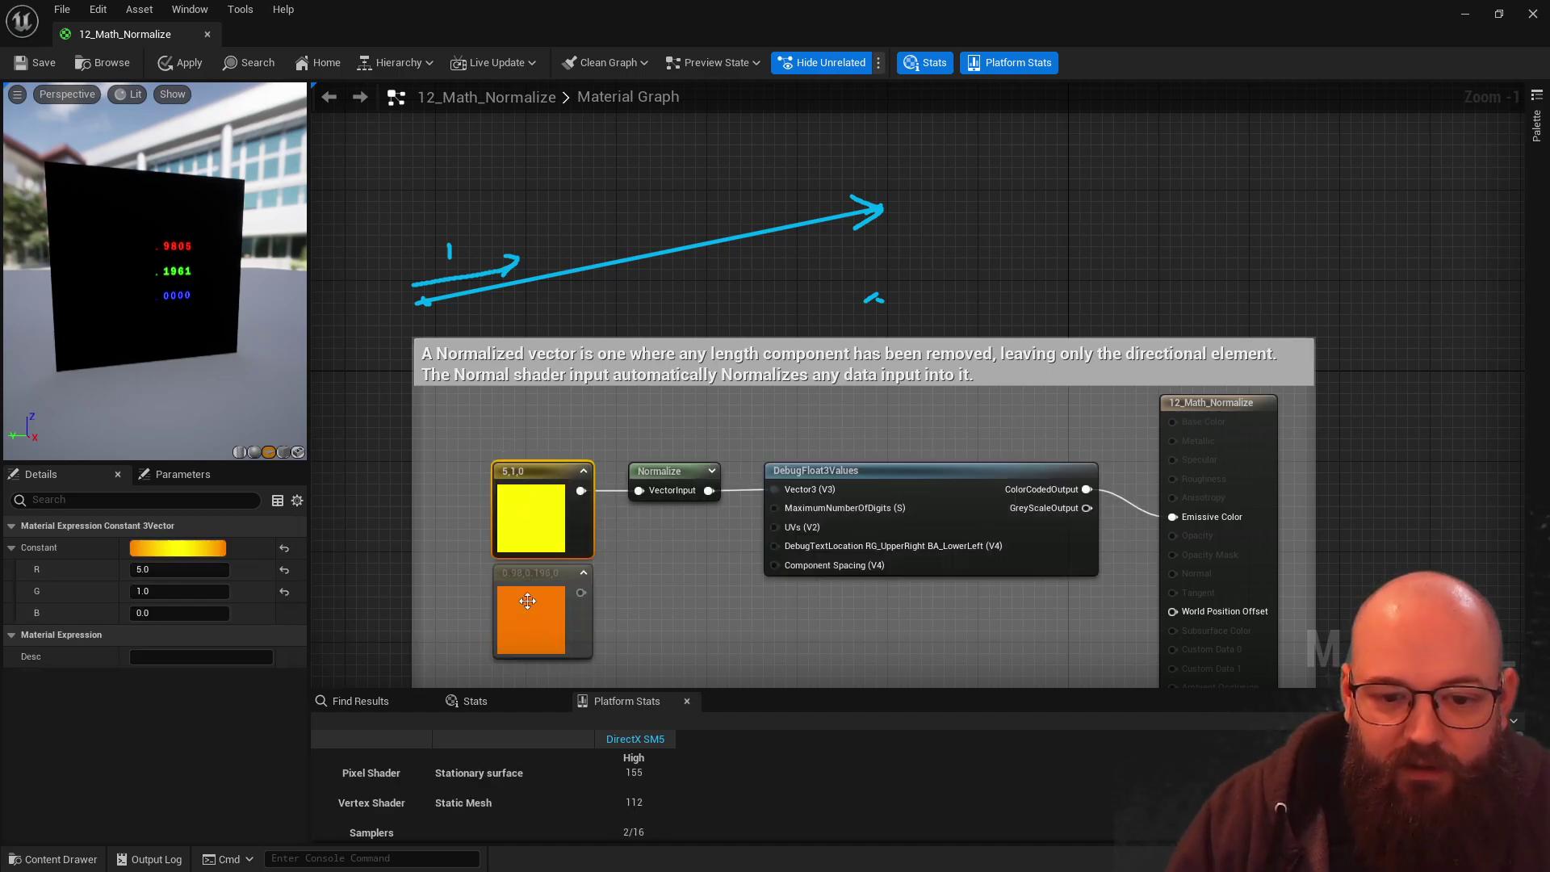
{"action": "left_click", "coordinate": [526, 600]}
{"action": "left_click", "coordinate": [564, 530]}
{"action": "left_click", "coordinate": [553, 561]}
{"action": "left_click", "coordinate": [541, 611]}
{"action": "left_click", "coordinate": [599, 599]}
{"action": "left_click", "coordinate": [533, 517]}
{"action": "left_click", "coordinate": [545, 601]}
{"action": "left_click", "coordinate": [540, 542]}
{"action": "left_click", "coordinate": [536, 613]}
{"action": "left_click", "coordinate": [529, 543]}
{"action": "left_click", "coordinate": [524, 626]}
{"action": "left_click", "coordinate": [507, 536]}
{"action": "left_click", "coordinate": [504, 624]}
{"action": "left_click", "coordinate": [506, 521]}
{"action": "left_click", "coordinate": [633, 527]}
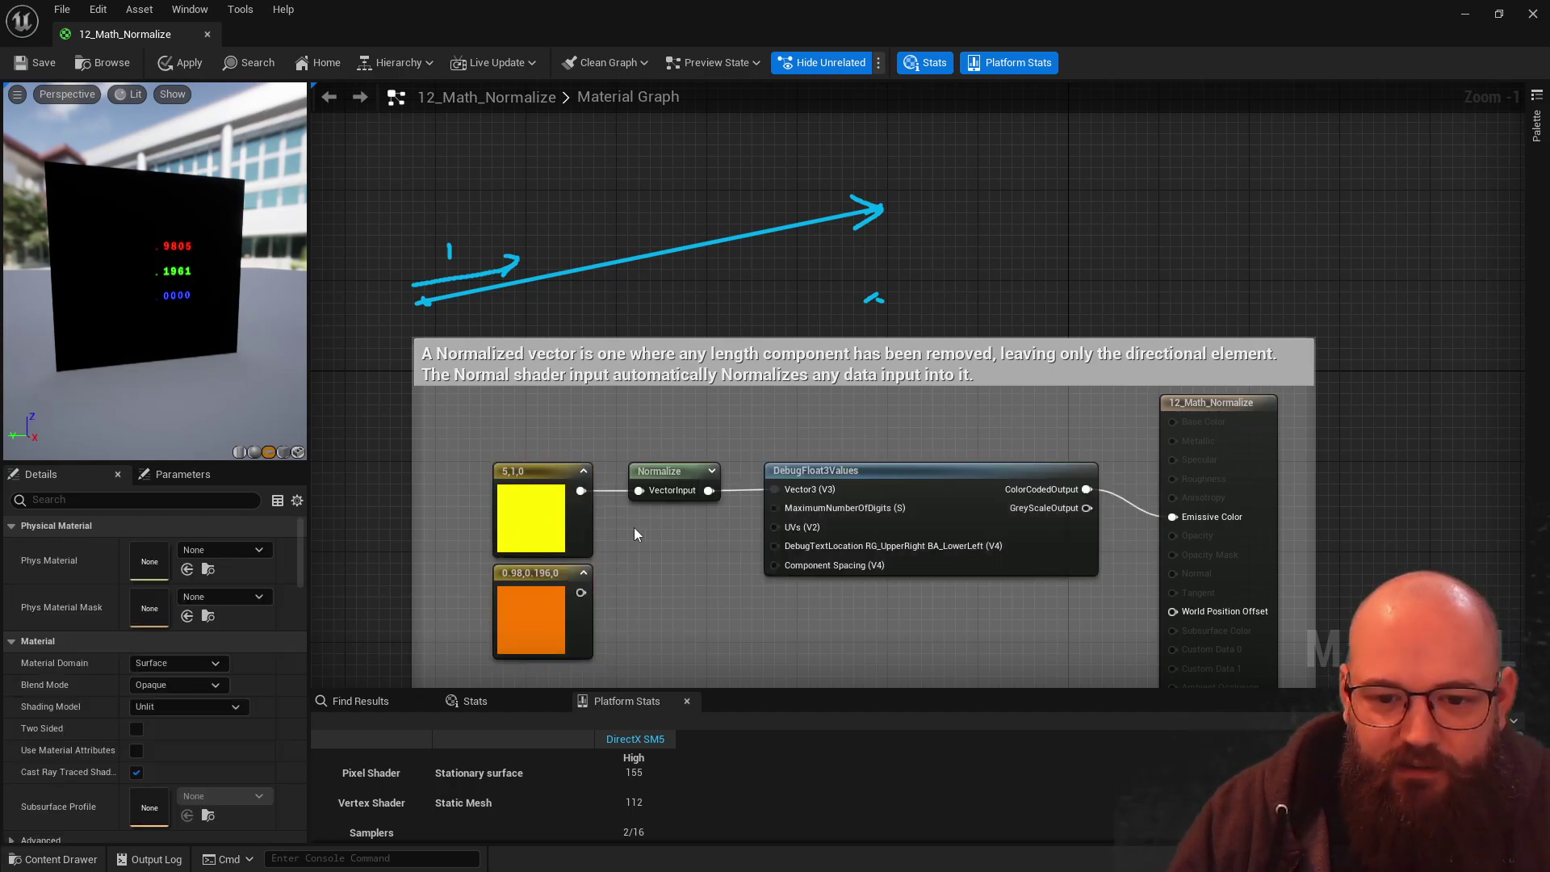
Step: Feed the copy into Normalize and back to 5,1,0, then clear the sketch and delete the copy
{"action": "left_click_drag", "start_coordinate": [580, 592], "coordinate": [648, 493]}
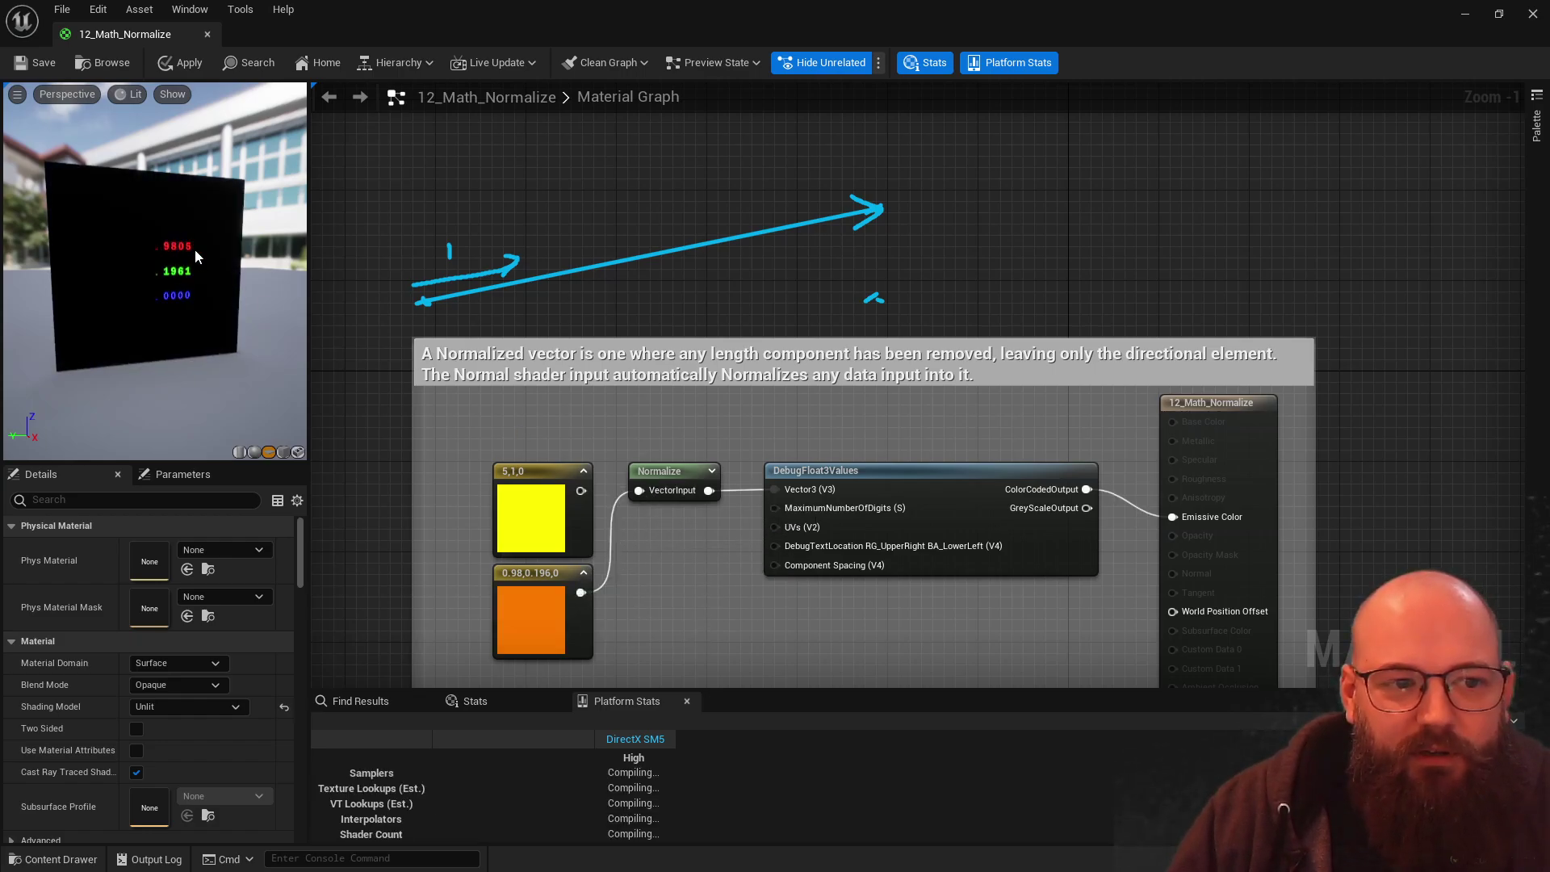
{"action": "left_click_drag", "start_coordinate": [580, 490], "coordinate": [640, 491]}
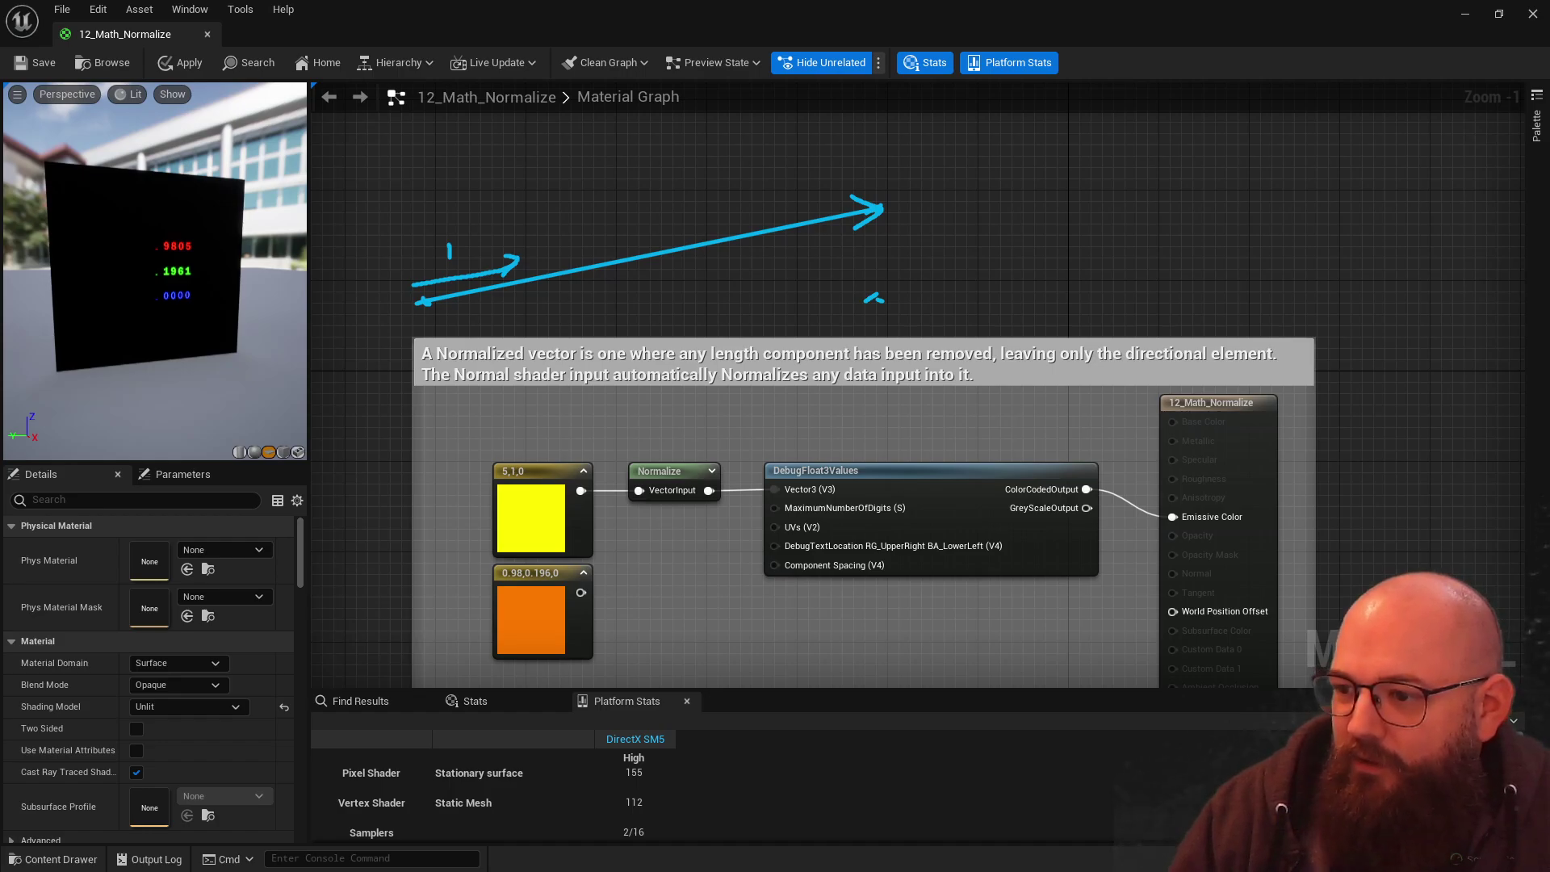
{"action": "key", "text": "Escape"}
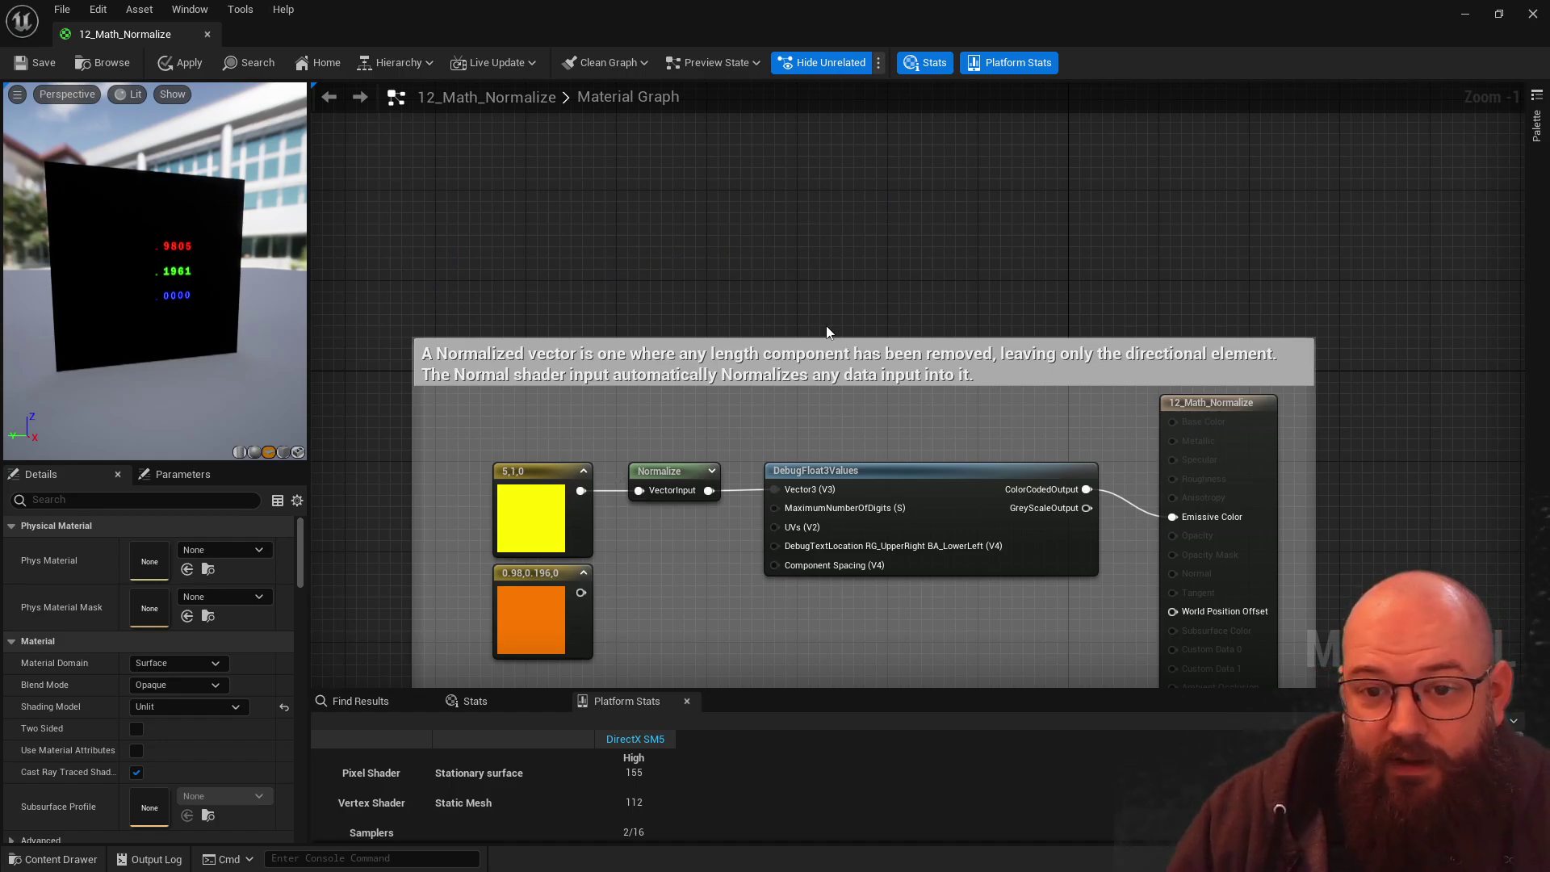
{"action": "left_click", "coordinate": [540, 607]}
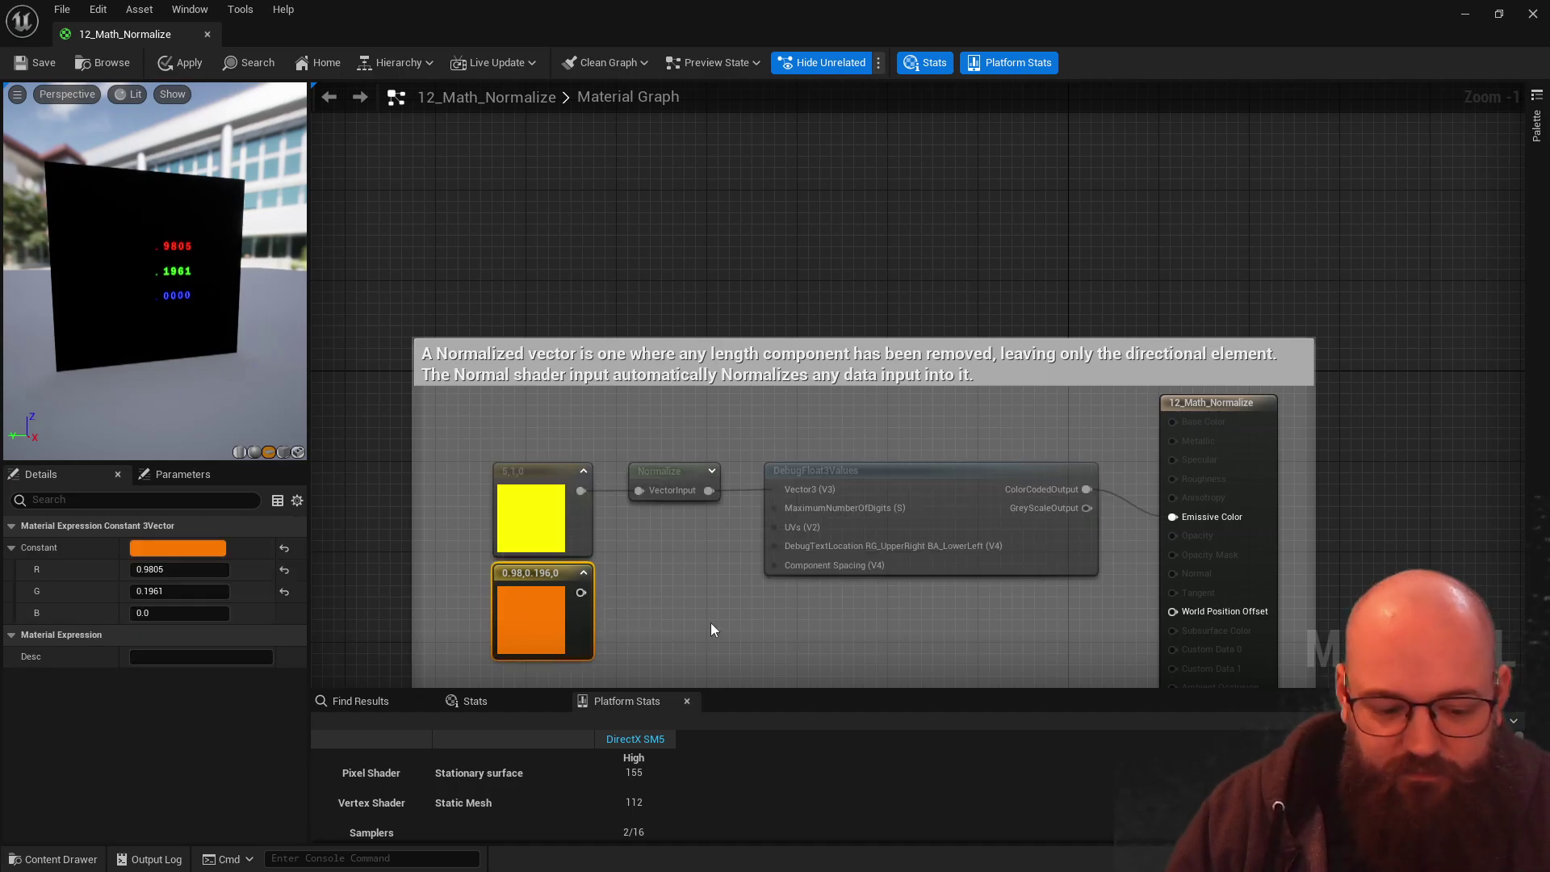
{"action": "key", "text": "Delete"}
{"action": "right_click_drag", "start_coordinate": [714, 579], "coordinate": [700, 448]}
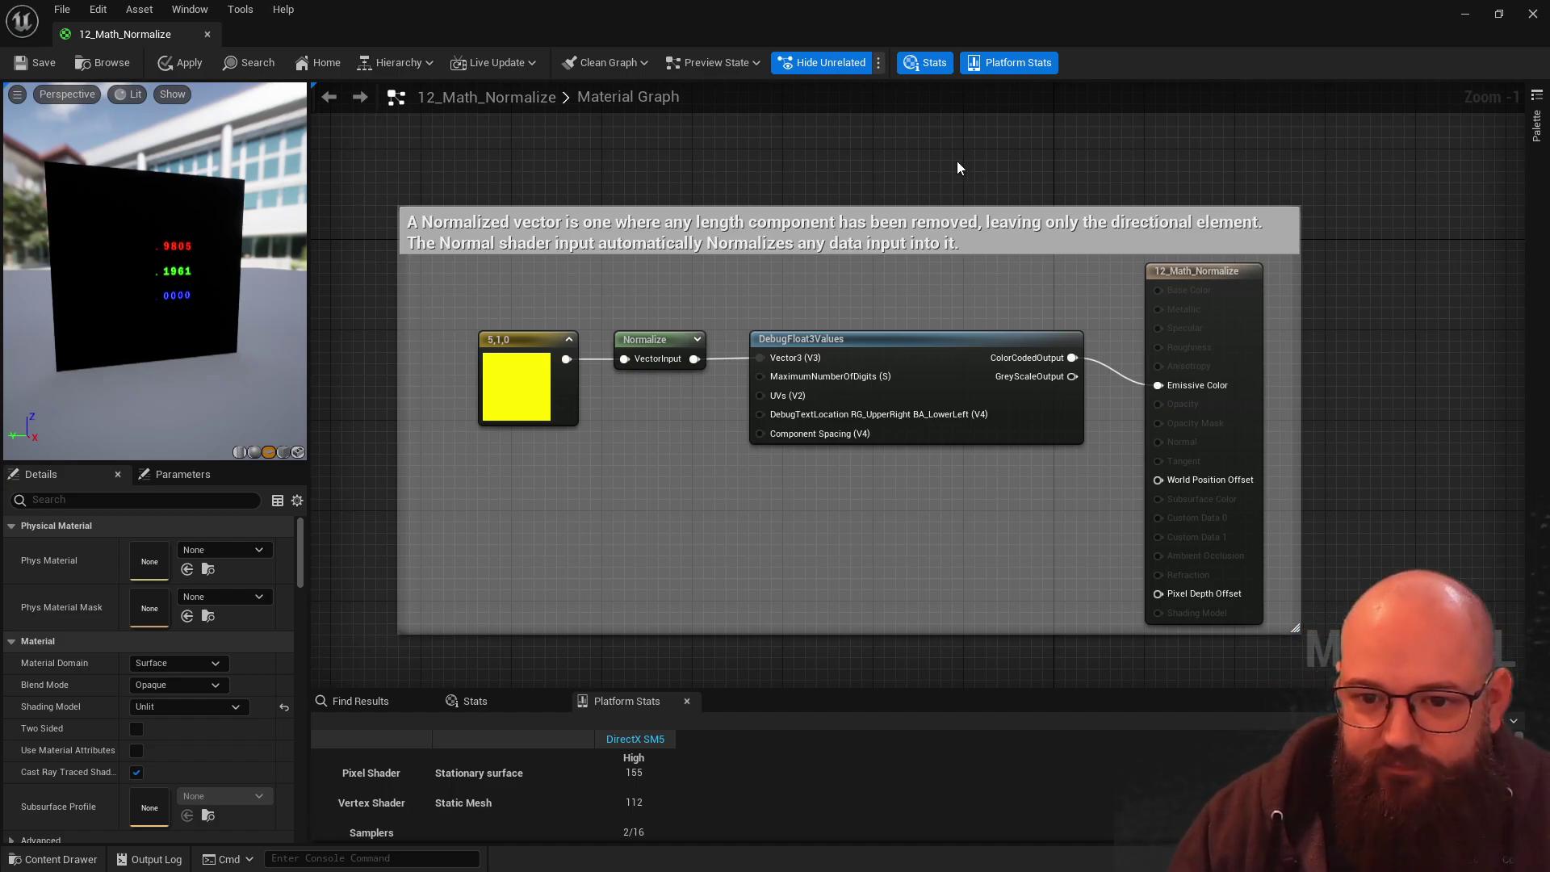
Step: Fly to the Dot Product sphere, open its 13_Math_DotProduct material, and preview it on a plane
{"action": "left_click", "coordinate": [1466, 15]}
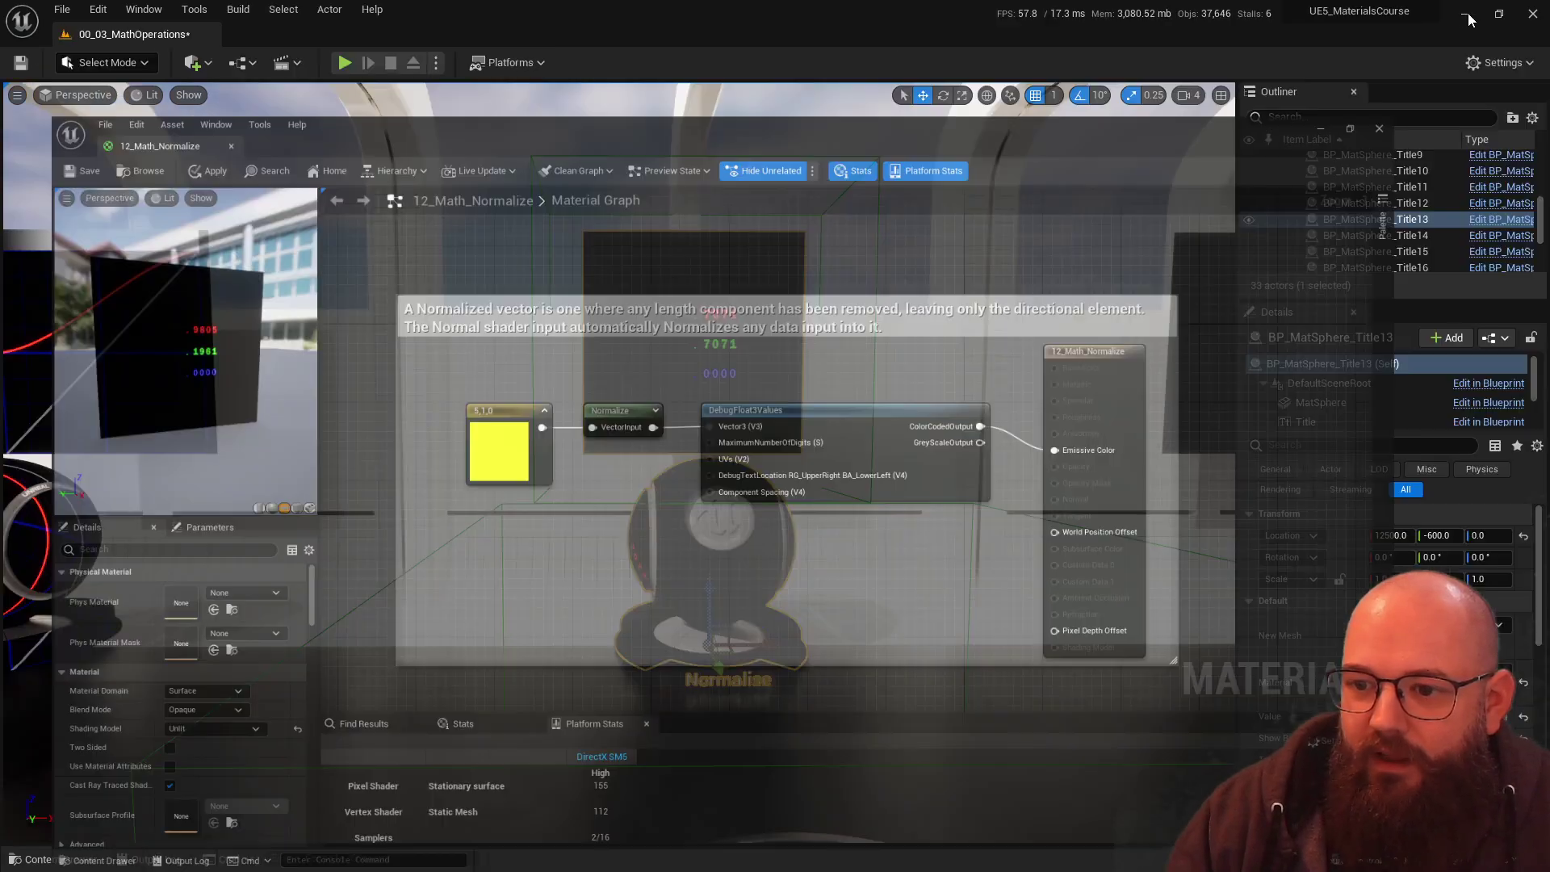
{"action": "key", "text": "d"}
{"action": "right_click_drag", "start_coordinate": [824, 430], "coordinate": [844, 430]}
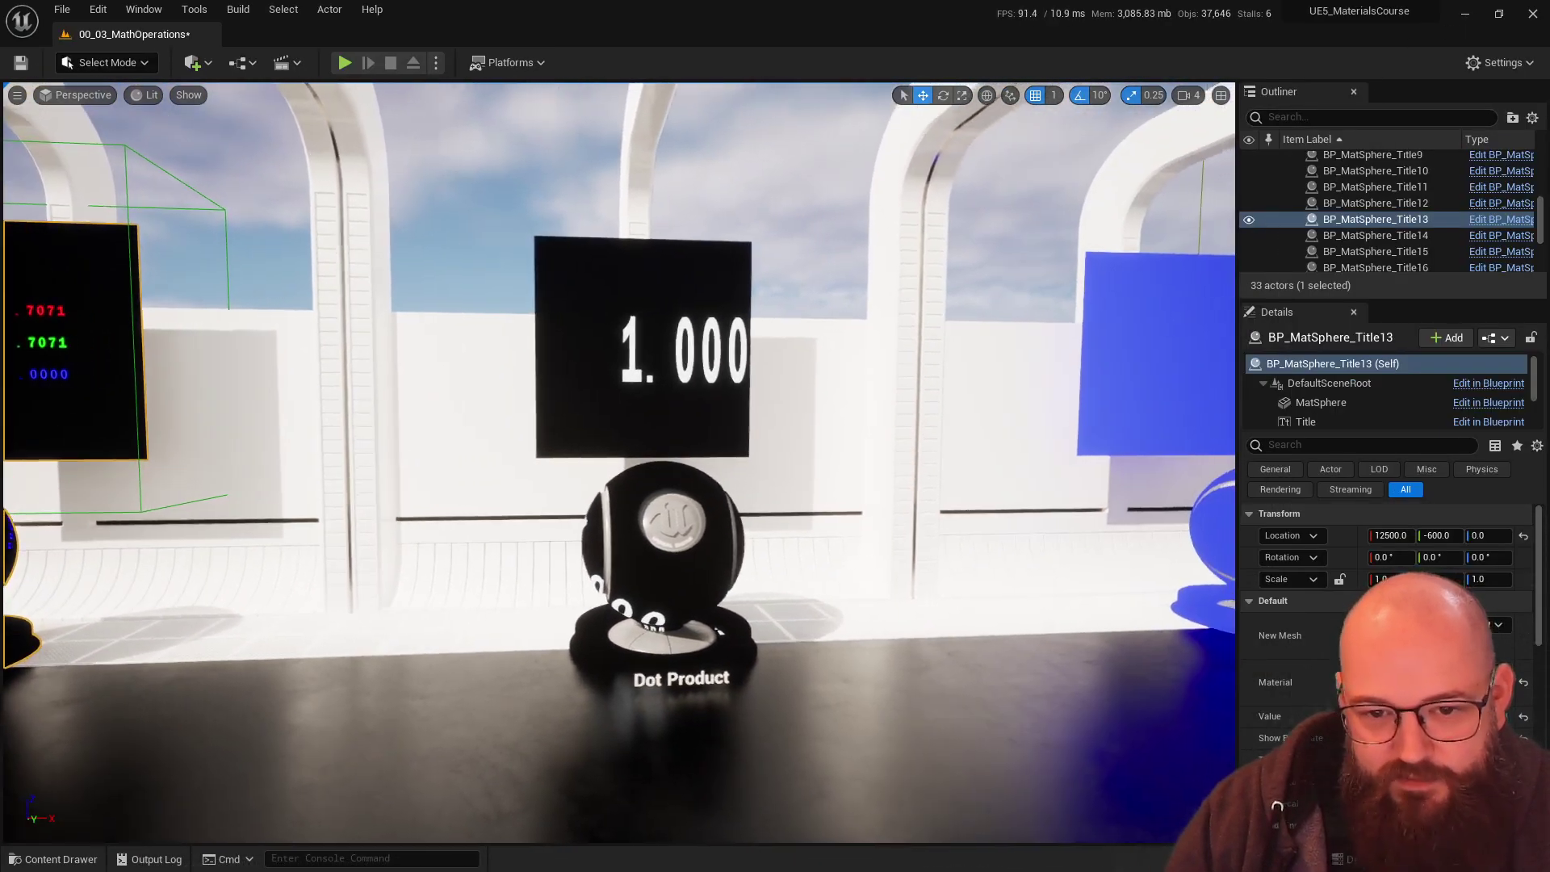
{"action": "left_click", "coordinate": [714, 424]}
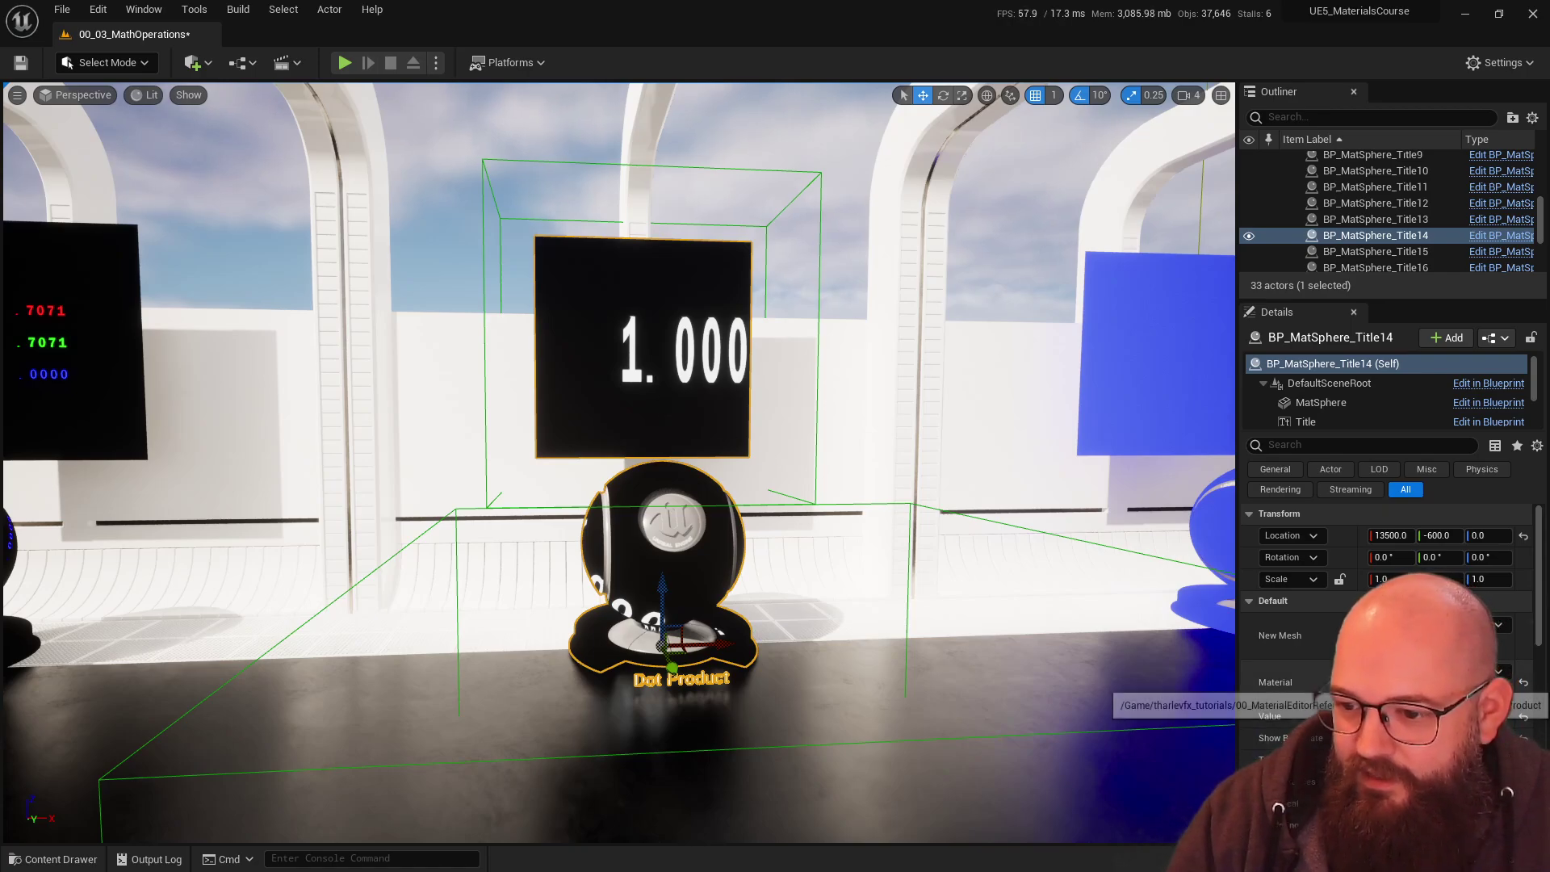
{"action": "double_click", "coordinate": [1389, 681]}
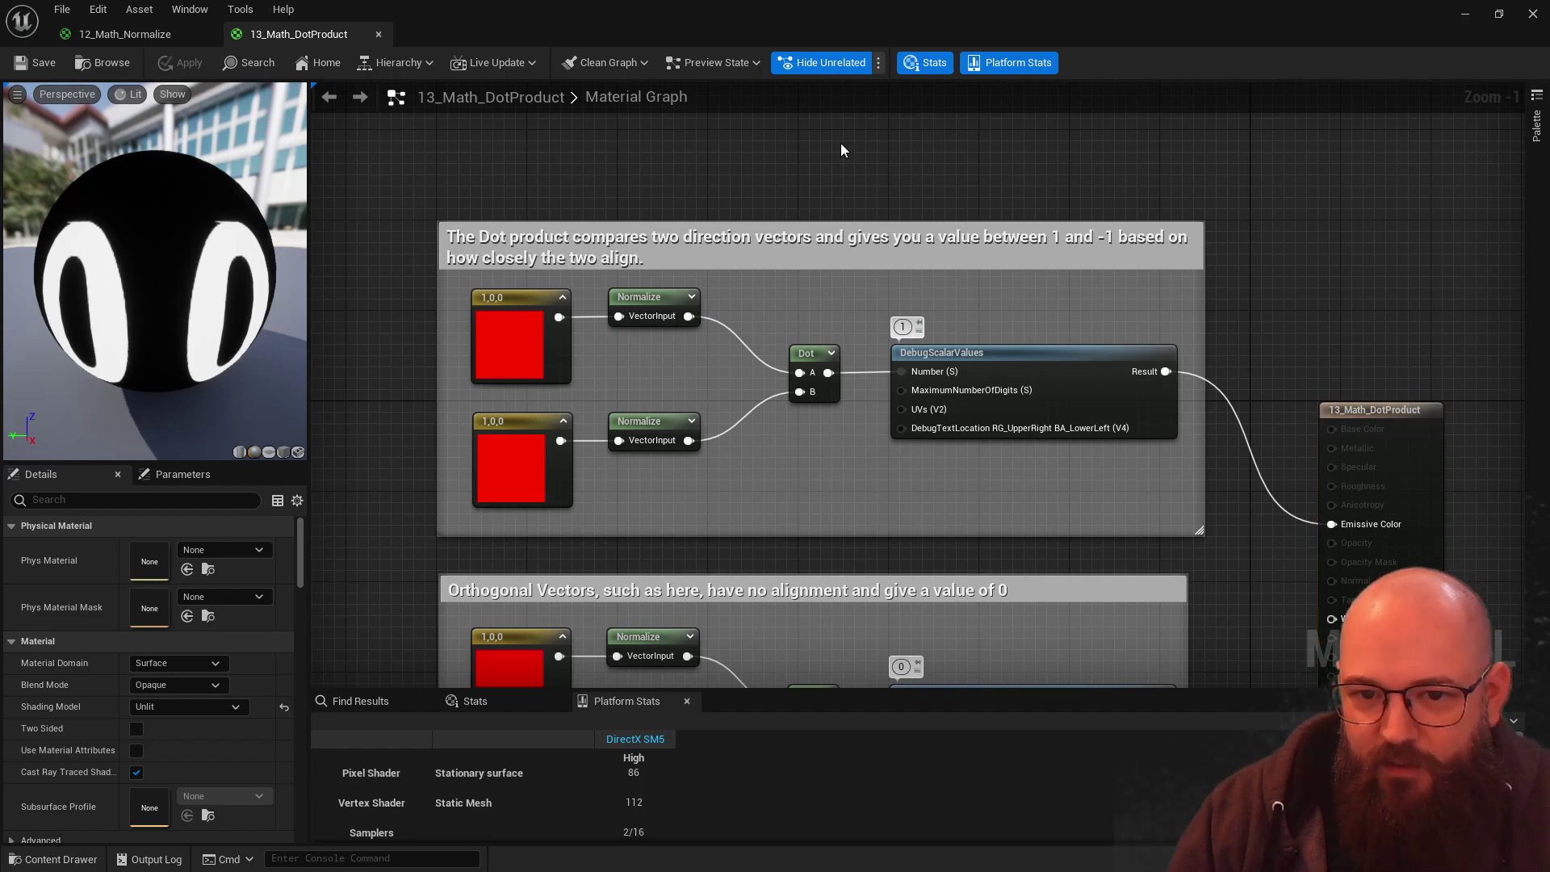
{"action": "right_click_drag", "start_coordinate": [840, 163], "coordinate": [813, 274]}
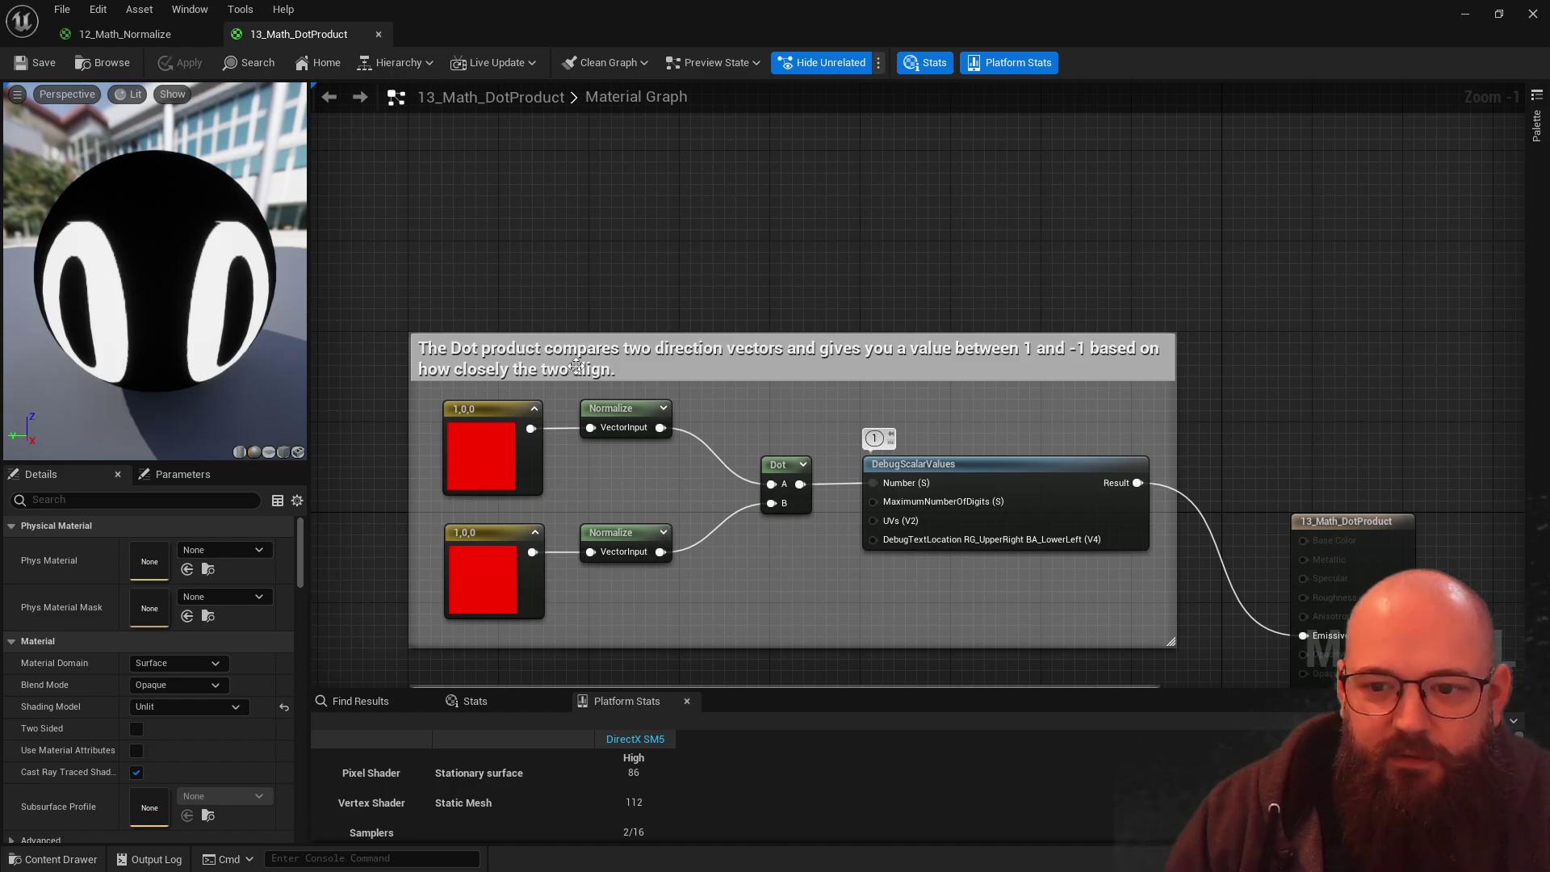
{"action": "left_click", "coordinate": [269, 452]}
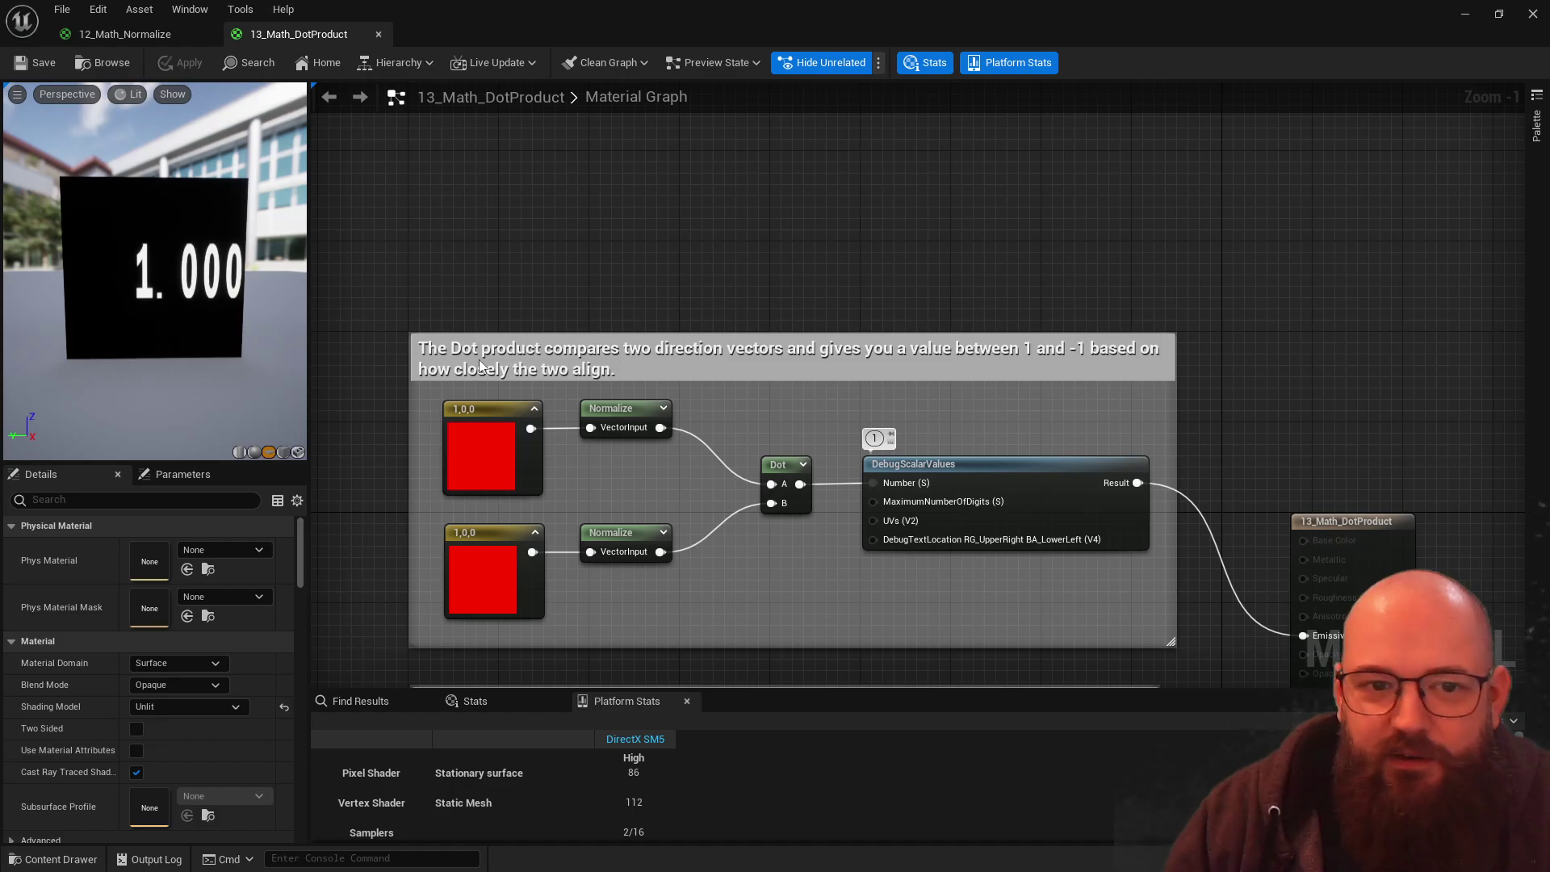
Step: Sketch parallel arrows labelled 1 and perpendicular arrows labelled 0 above the Dot graph
{"action": "left_click_drag", "start_coordinate": [496, 152], "coordinate": [678, 150]}
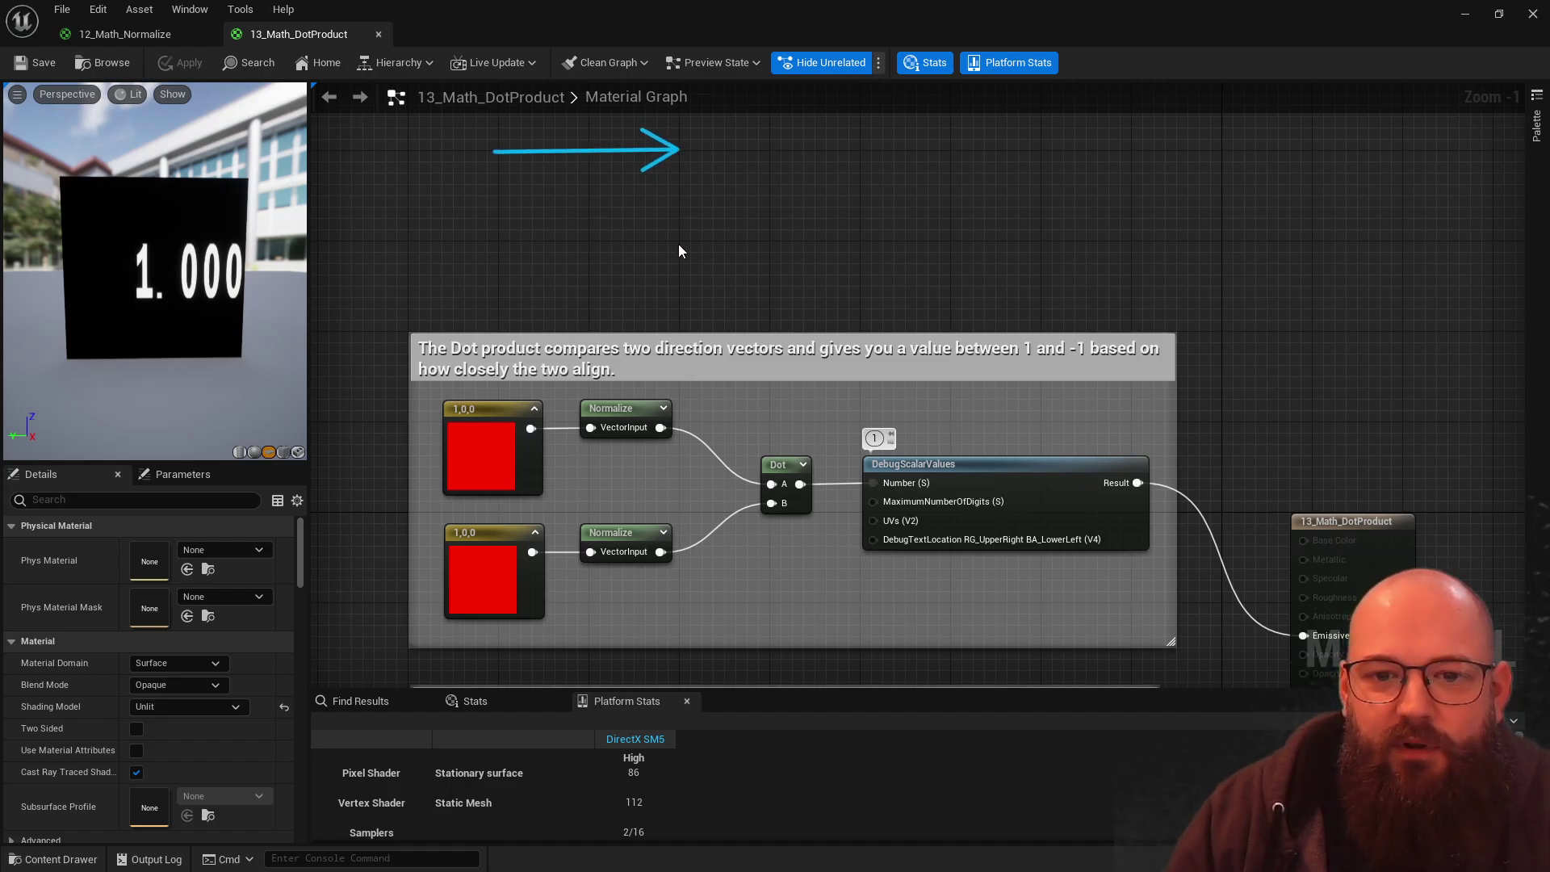
{"action": "left_click_drag", "start_coordinate": [497, 240], "coordinate": [675, 240]}
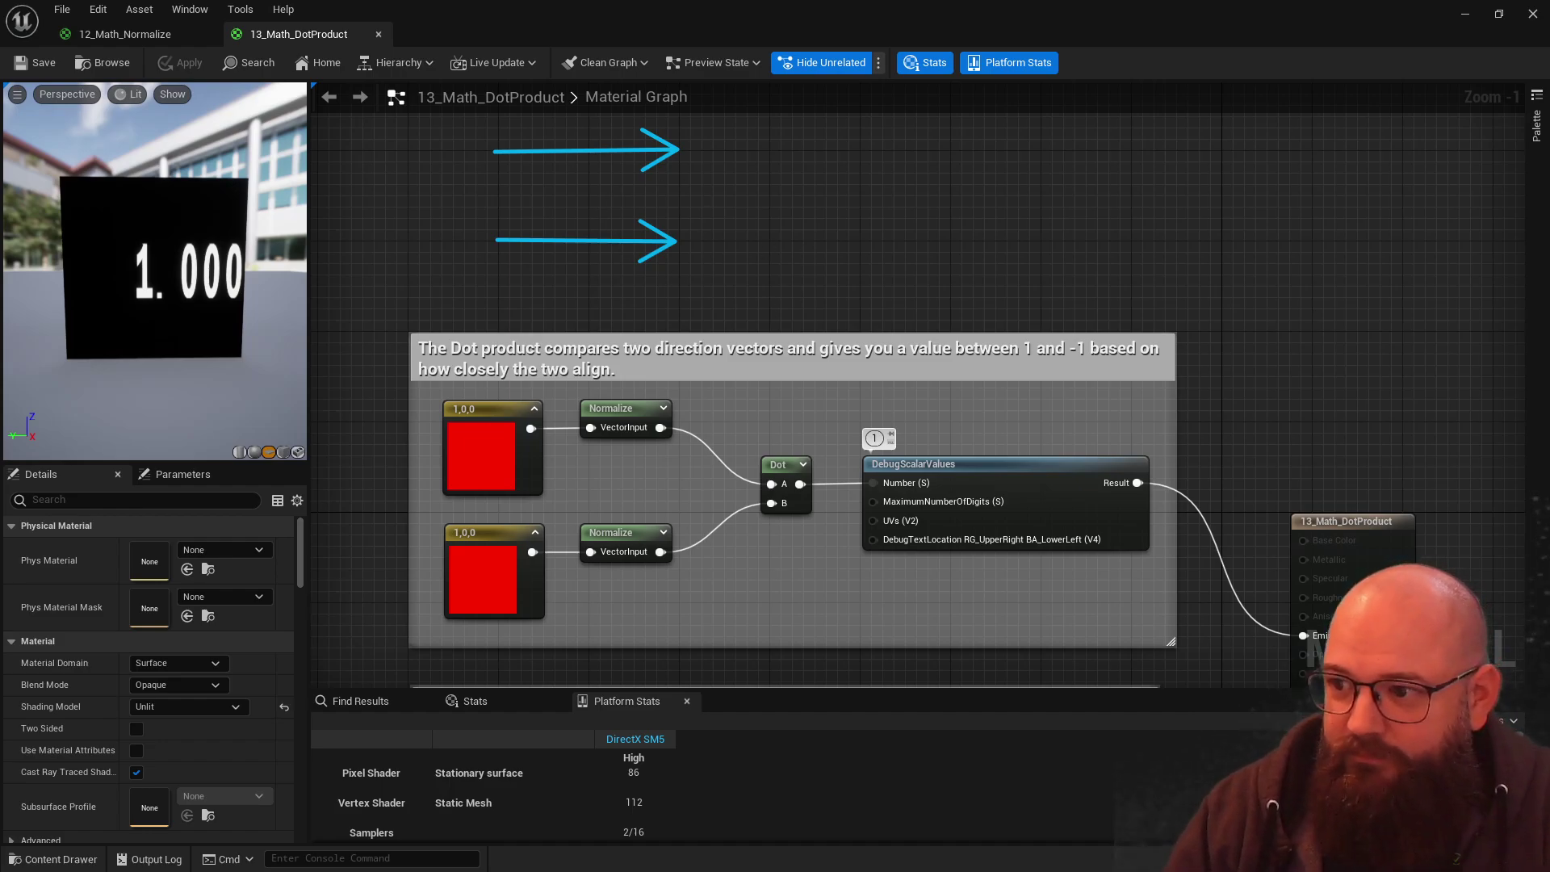
{"action": "left_click_drag", "start_coordinate": [571, 299], "coordinate": [570, 265]}
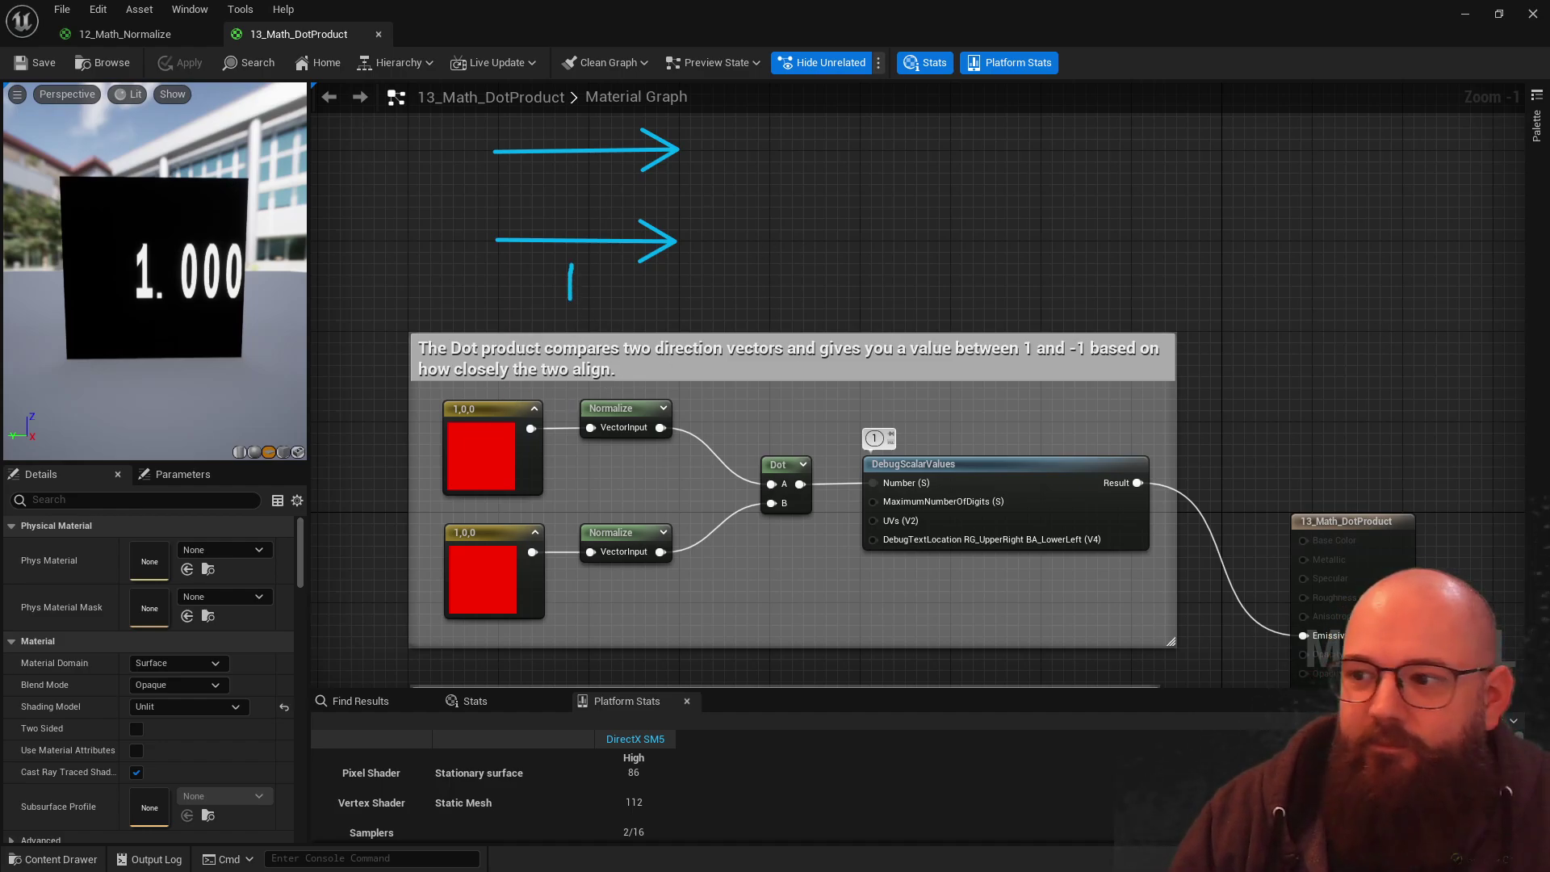
{"action": "left_click_drag", "start_coordinate": [767, 151], "coordinate": [948, 148]}
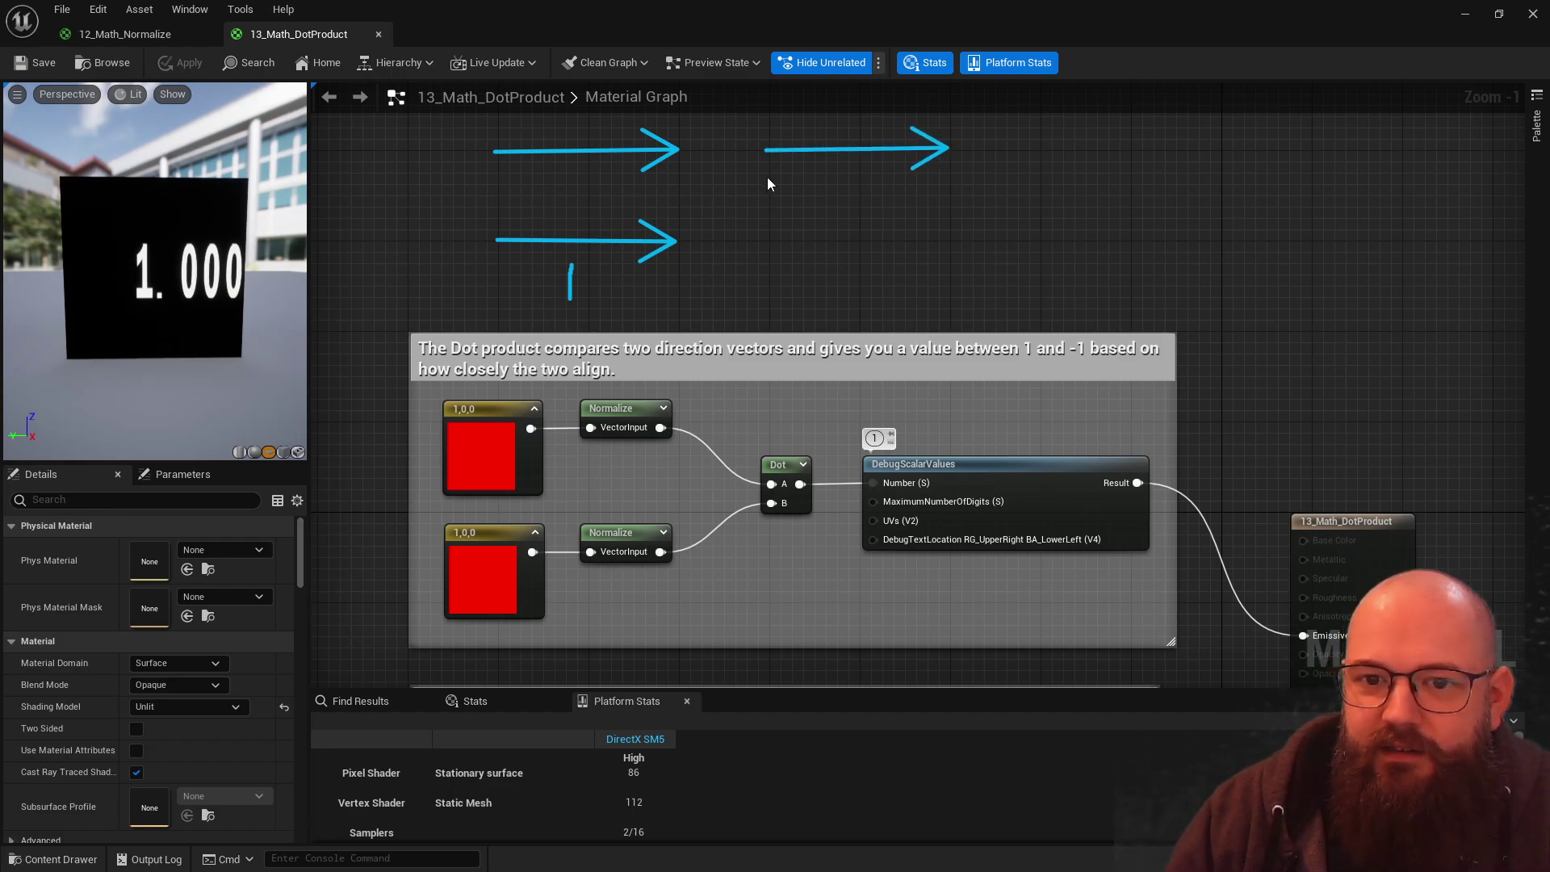
{"action": "left_click_drag", "start_coordinate": [769, 172], "coordinate": [768, 321]}
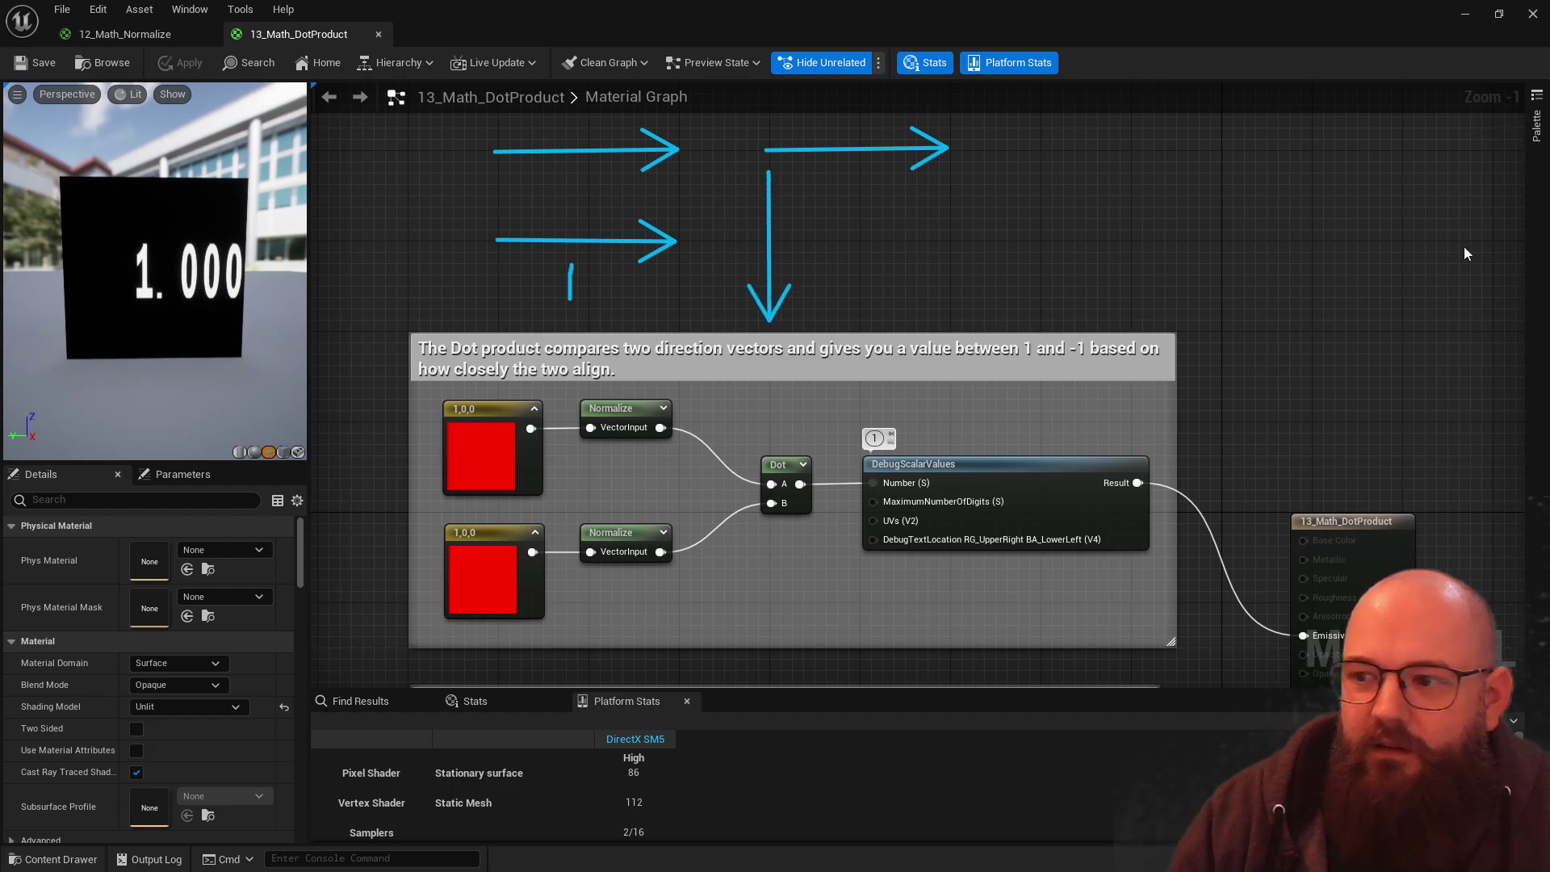
{"action": "mouse_move", "coordinate": [870, 229]}
{"action": "left_mouse_down"}
{"action": "mouse_move", "coordinate": [852, 257]}
{"action": "mouse_move", "coordinate": [866, 221]}
{"action": "left_mouse_up"}
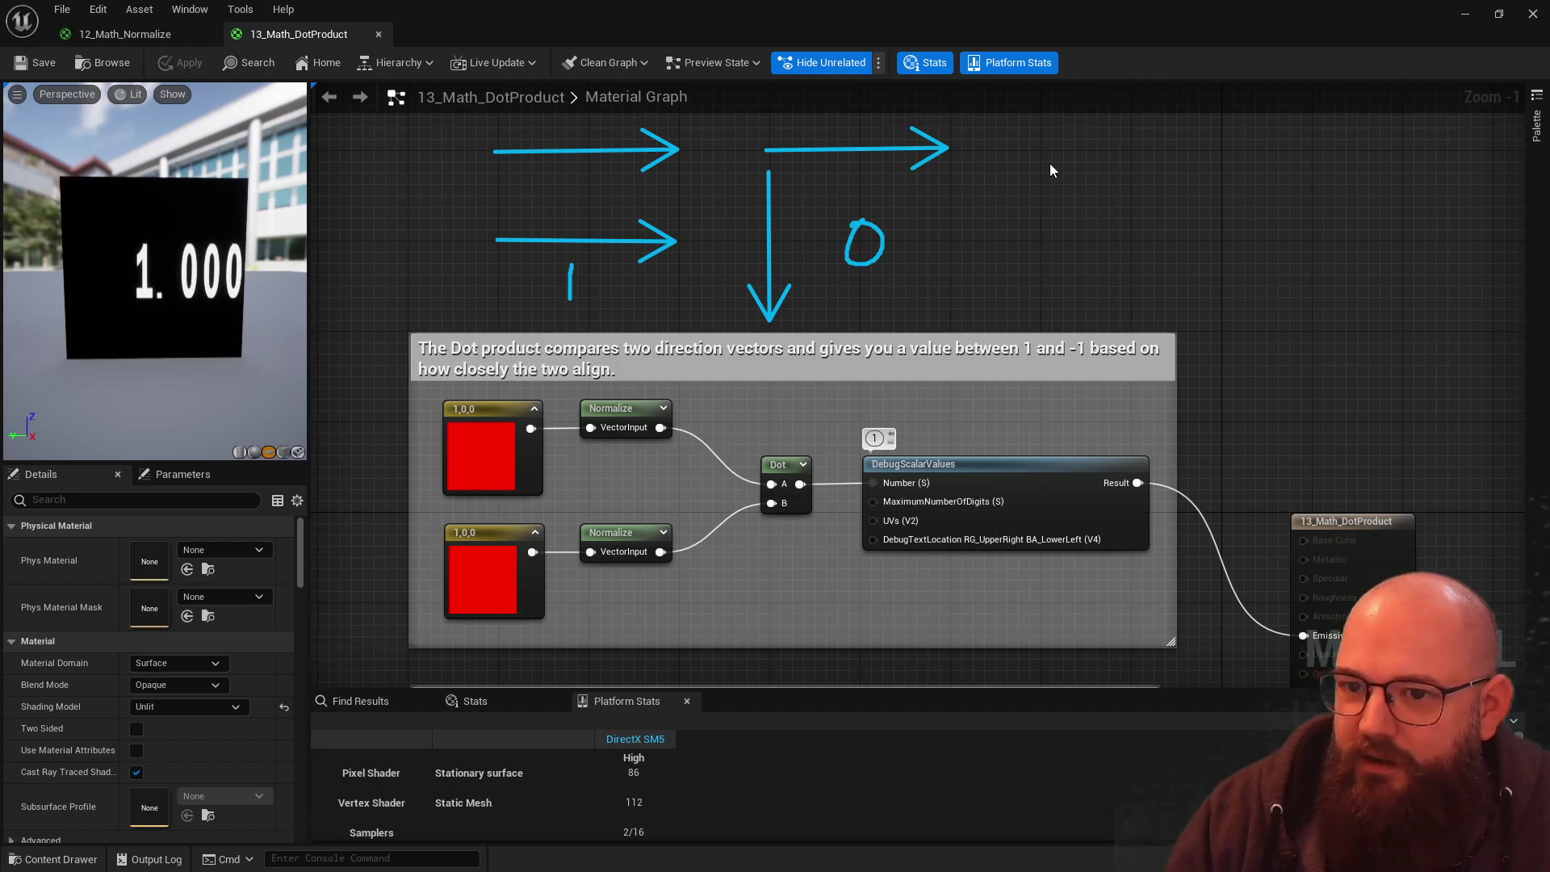
Step: Sketch opposite arrows labelled -1 and a diagonal pair labelled 0.5, underlining 1,0,0
{"action": "mouse_move", "coordinate": [1039, 150]}
{"action": "left_mouse_down"}
{"action": "mouse_move", "coordinate": [1219, 152]}
{"action": "mouse_move", "coordinate": [1217, 166]}
{"action": "left_mouse_up"}
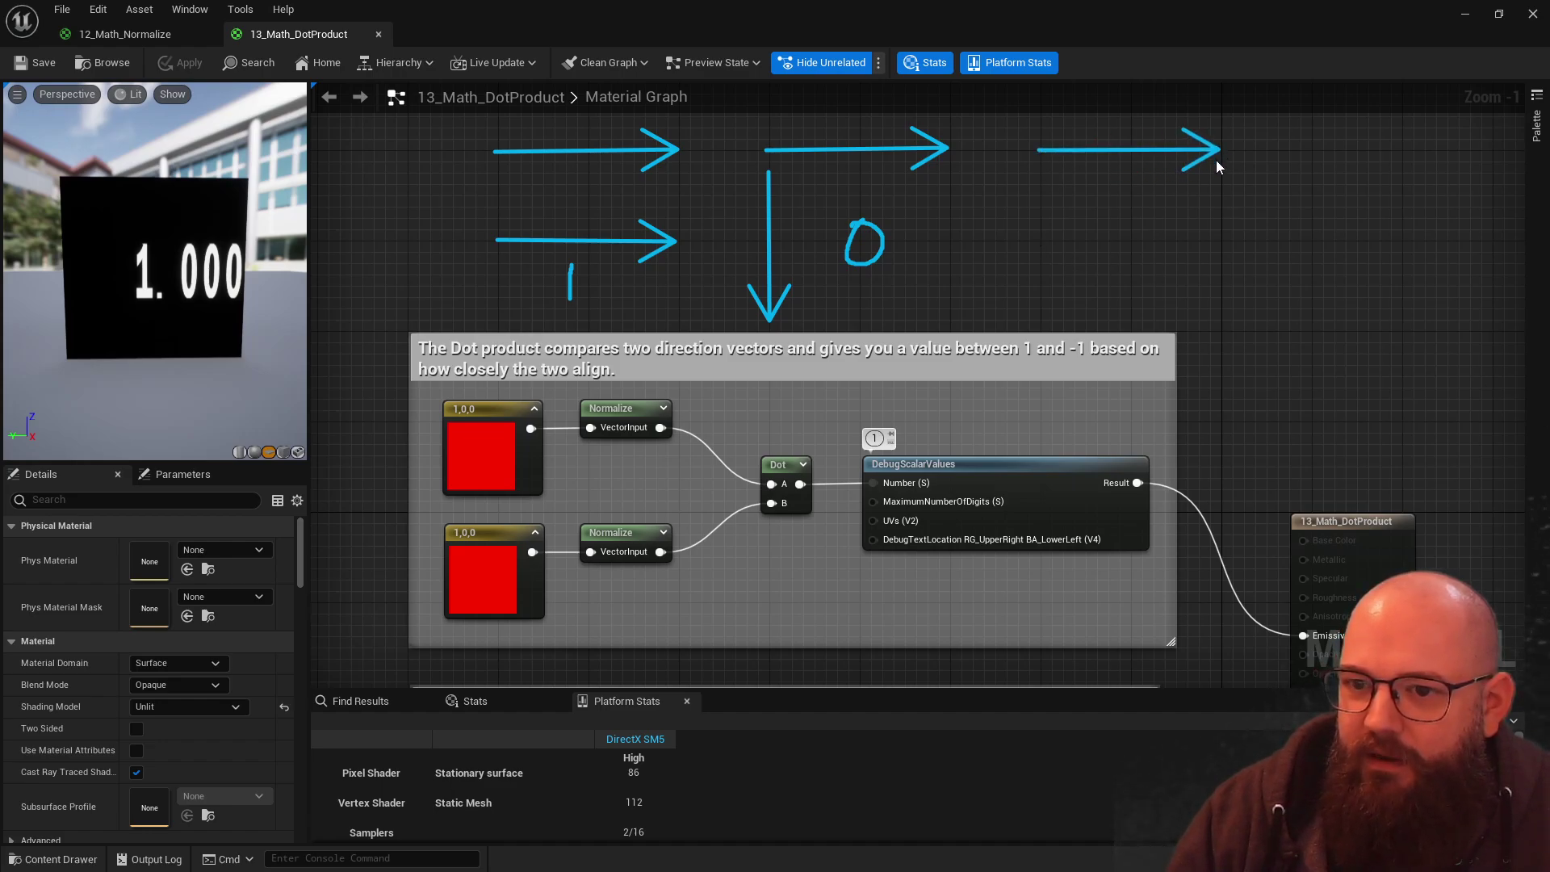
{"action": "left_click_drag", "start_coordinate": [1220, 244], "coordinate": [1041, 242]}
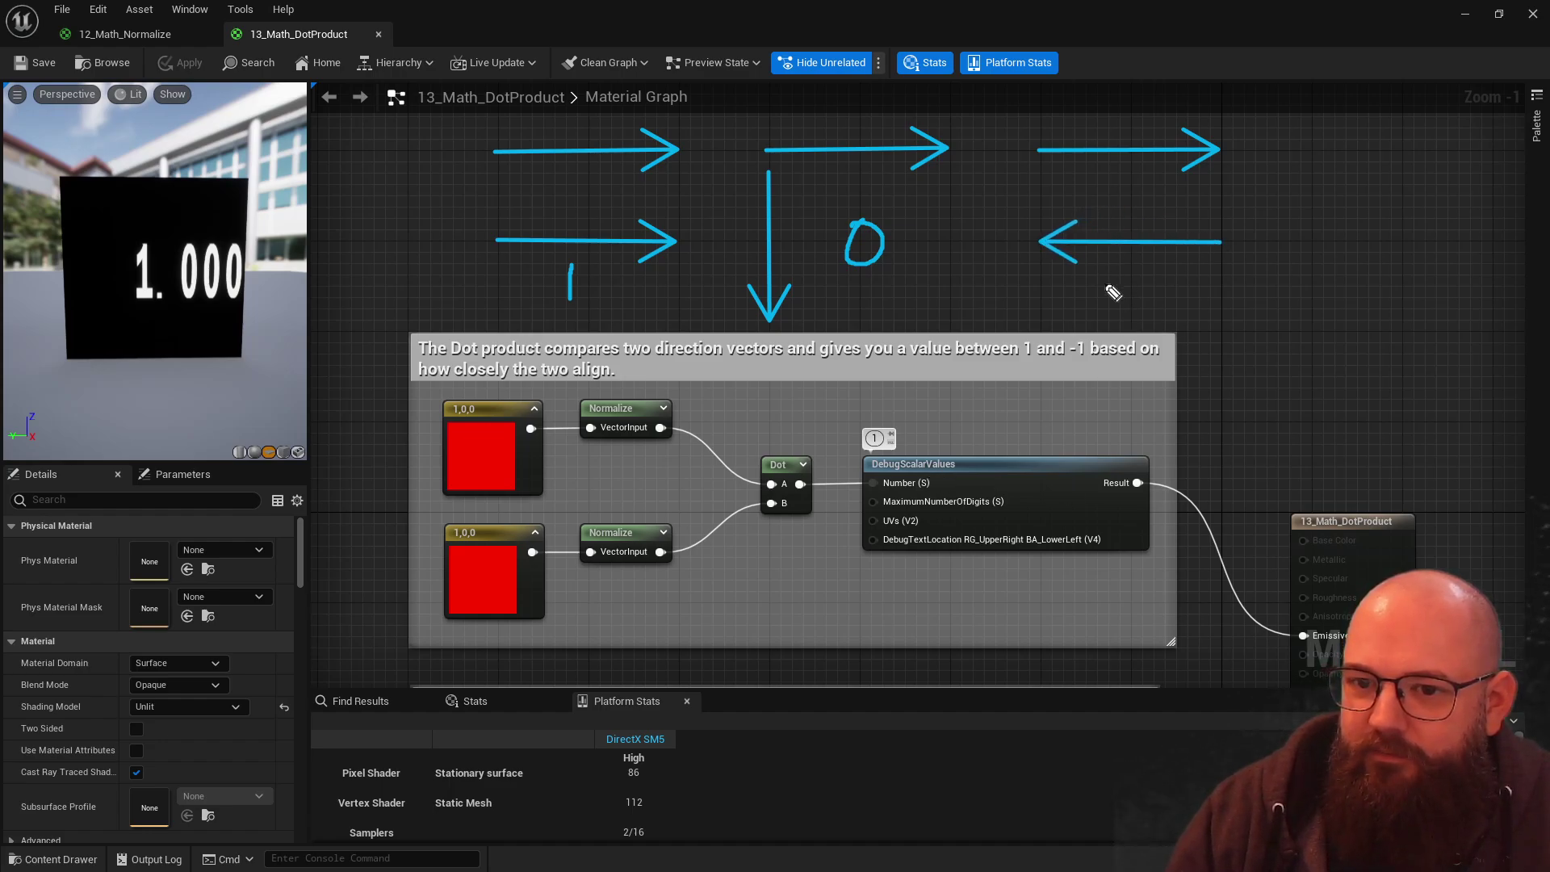
{"action": "left_click_drag", "start_coordinate": [1083, 192], "coordinate": [1132, 211]}
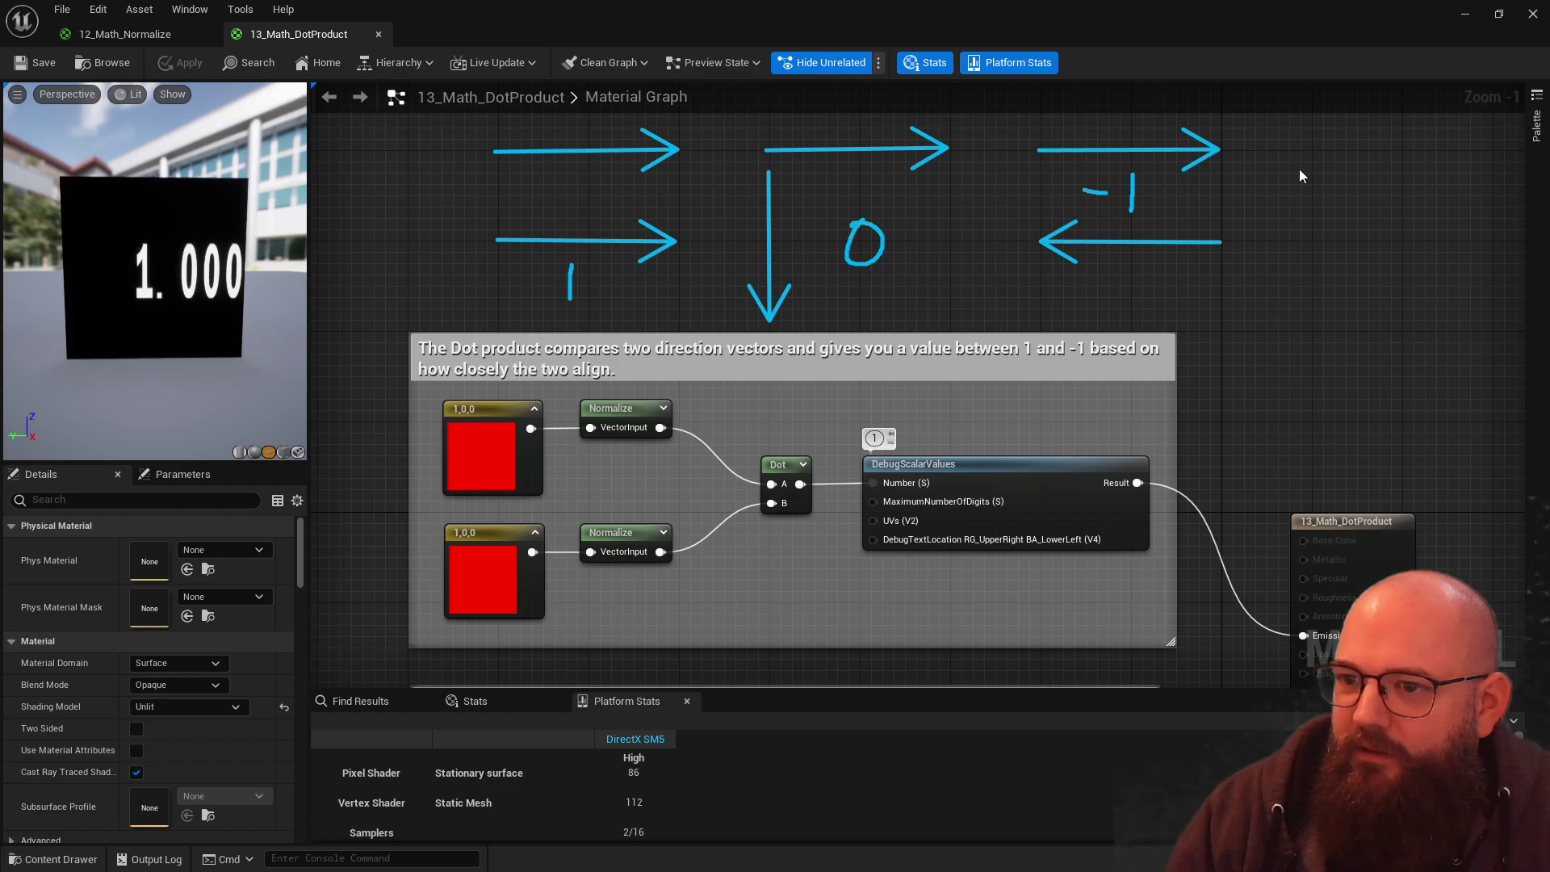
{"action": "left_click_drag", "start_coordinate": [1316, 149], "coordinate": [1486, 149]}
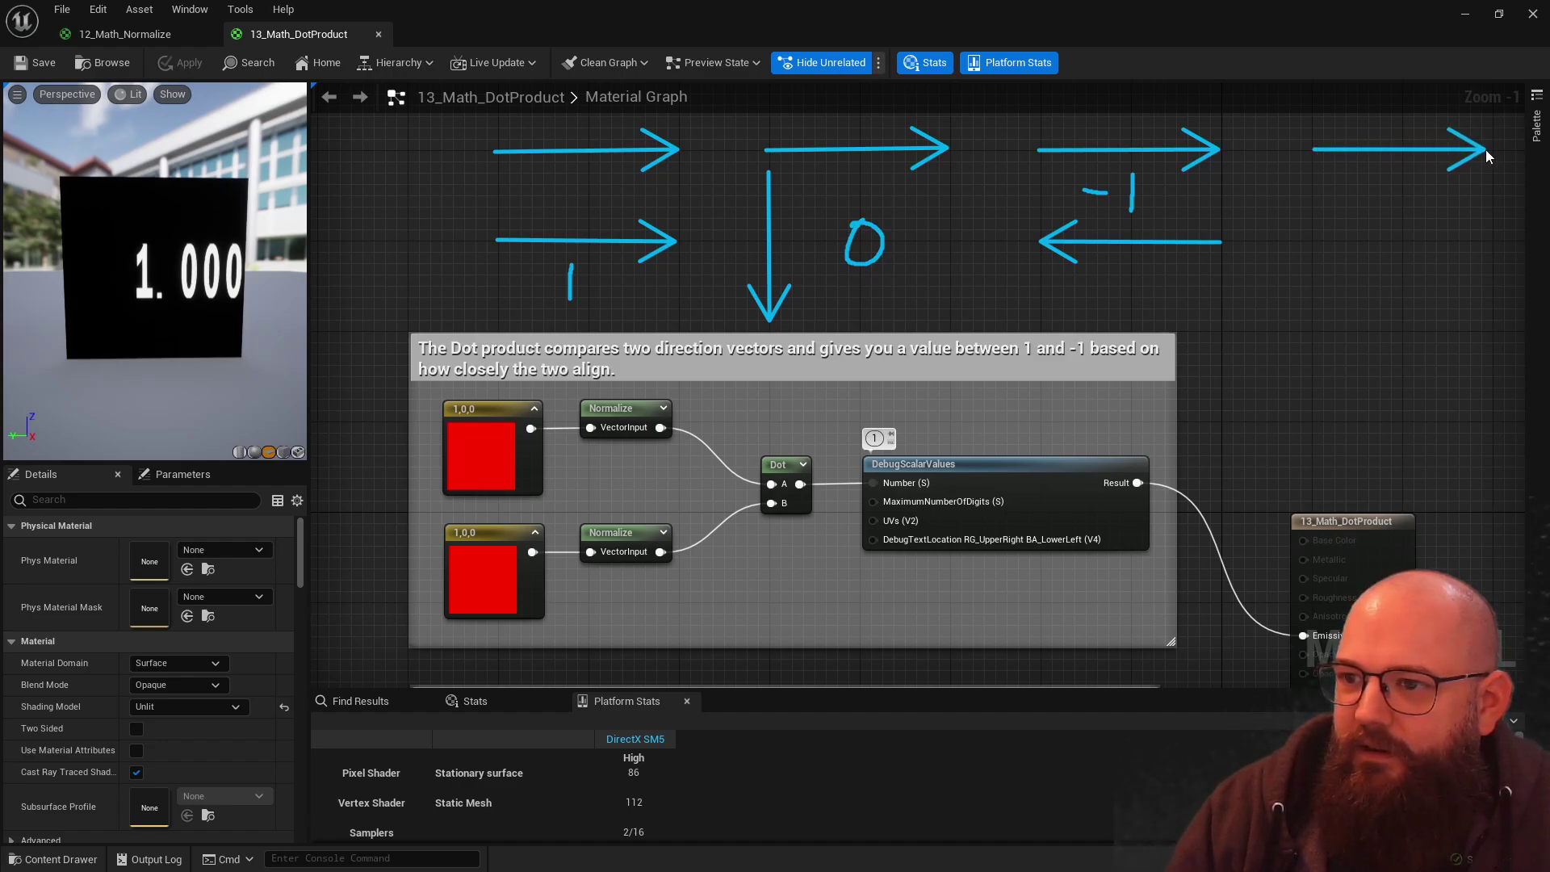
{"action": "left_click_drag", "start_coordinate": [1314, 236], "coordinate": [1455, 365]}
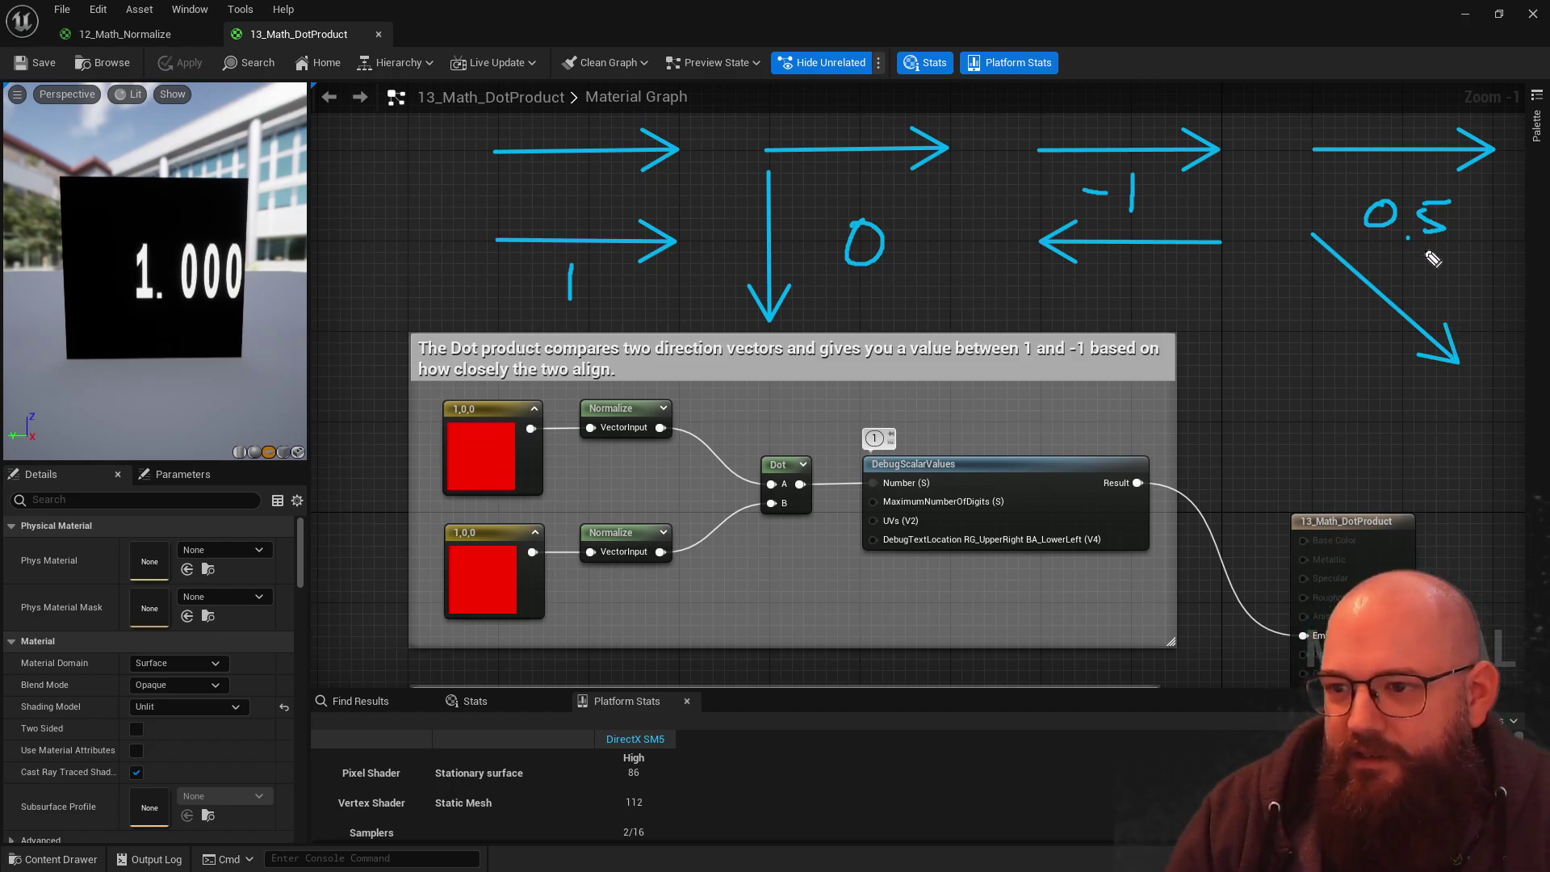
{"action": "left_click_drag", "start_coordinate": [1433, 212], "coordinate": [1426, 245]}
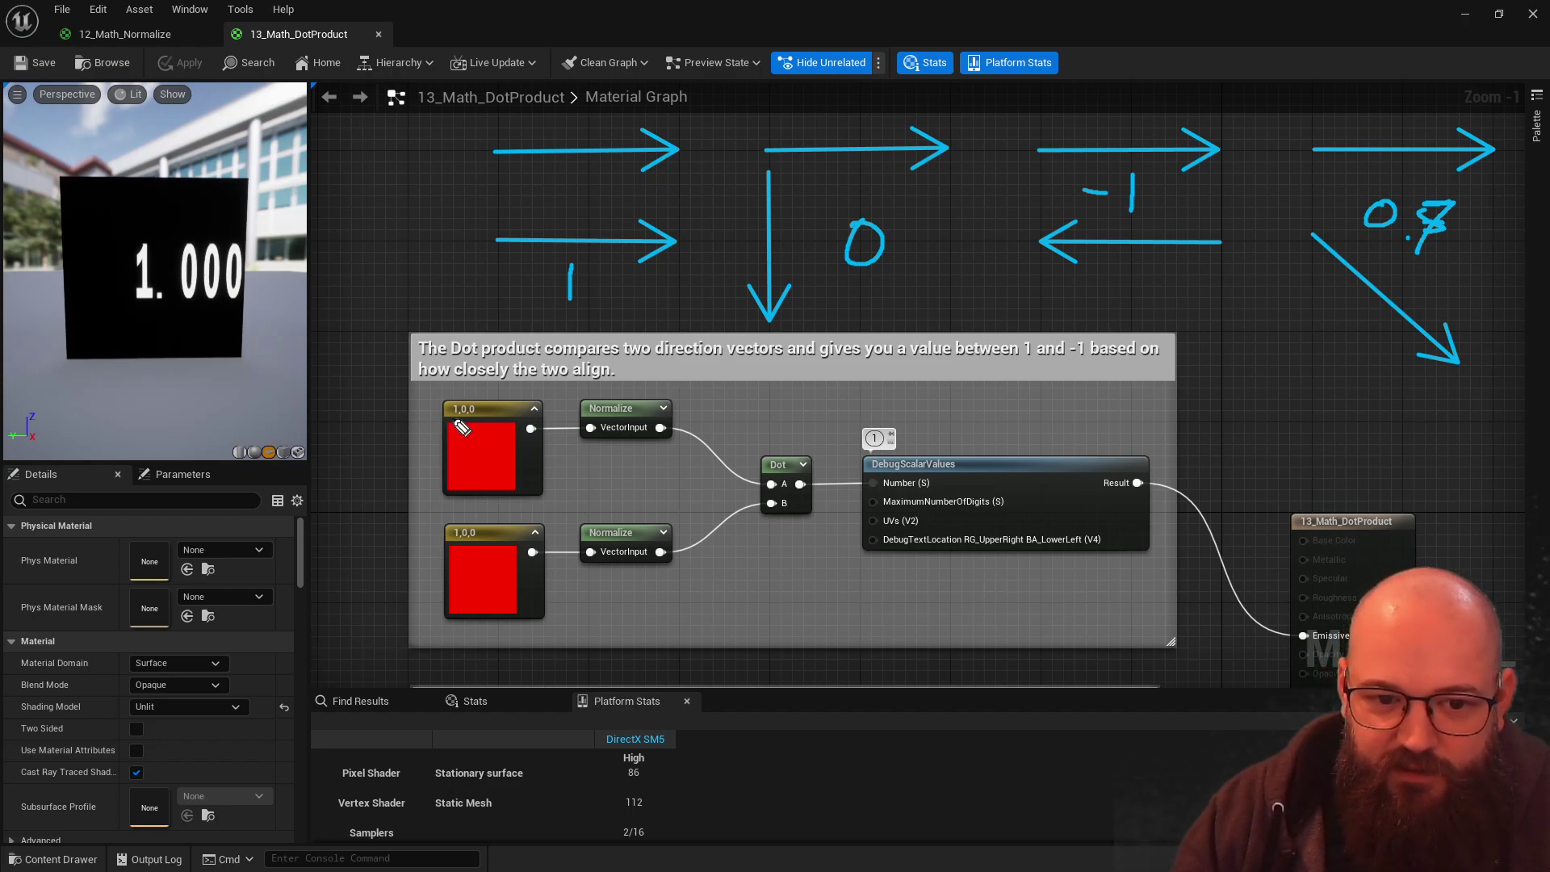
{"action": "left_click_drag", "start_coordinate": [429, 415], "coordinate": [492, 418]}
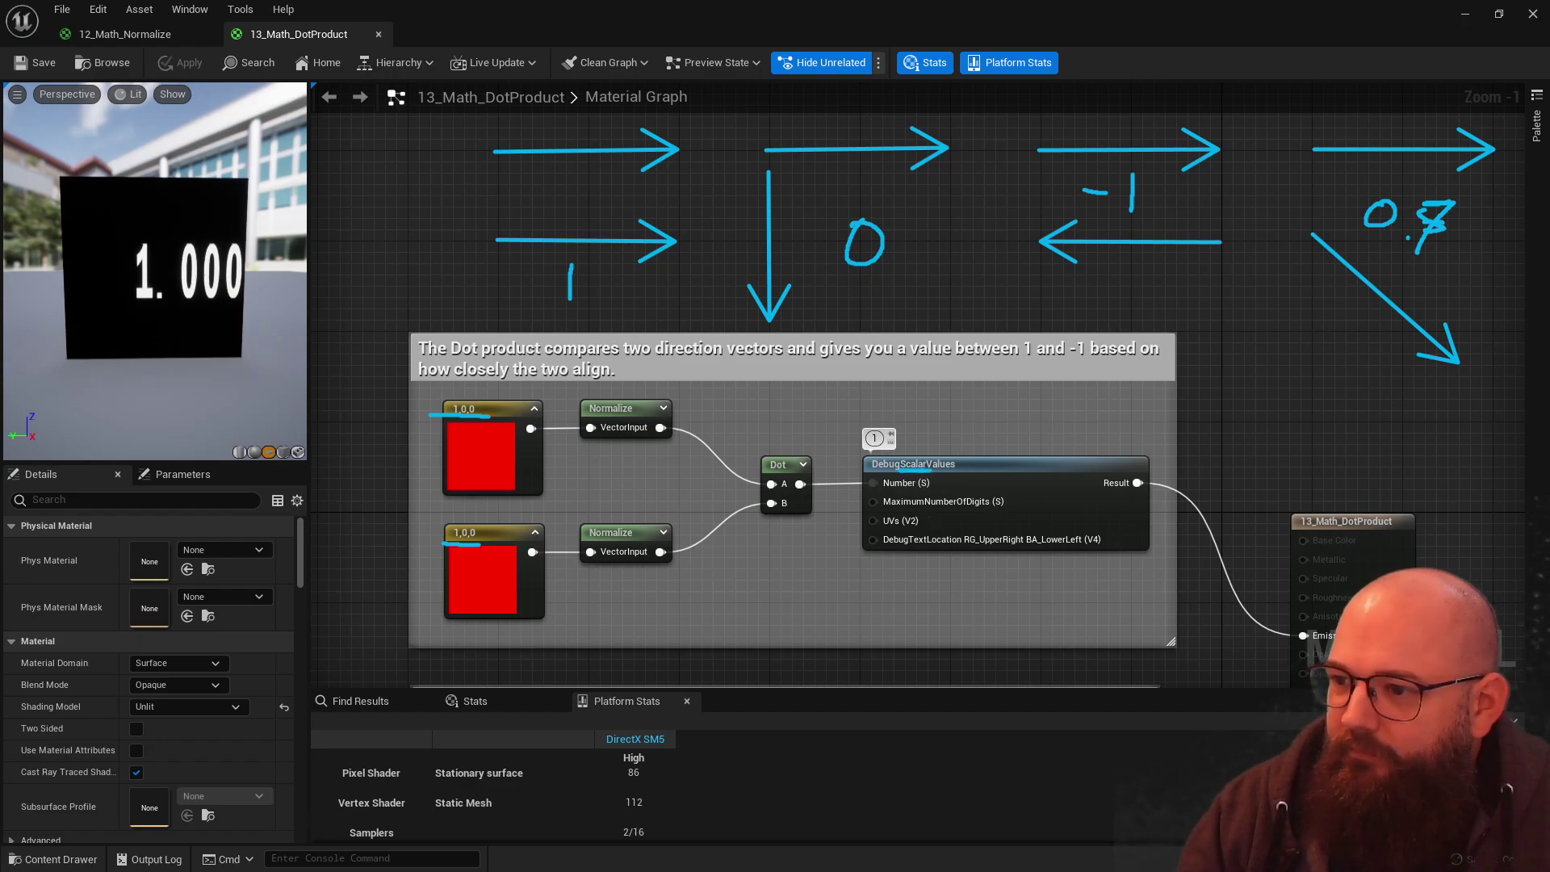
Step: Clear the sketch, zoom the Dot example to full size, and inspect both 1,0,0 constants
{"action": "key", "text": "Escape"}
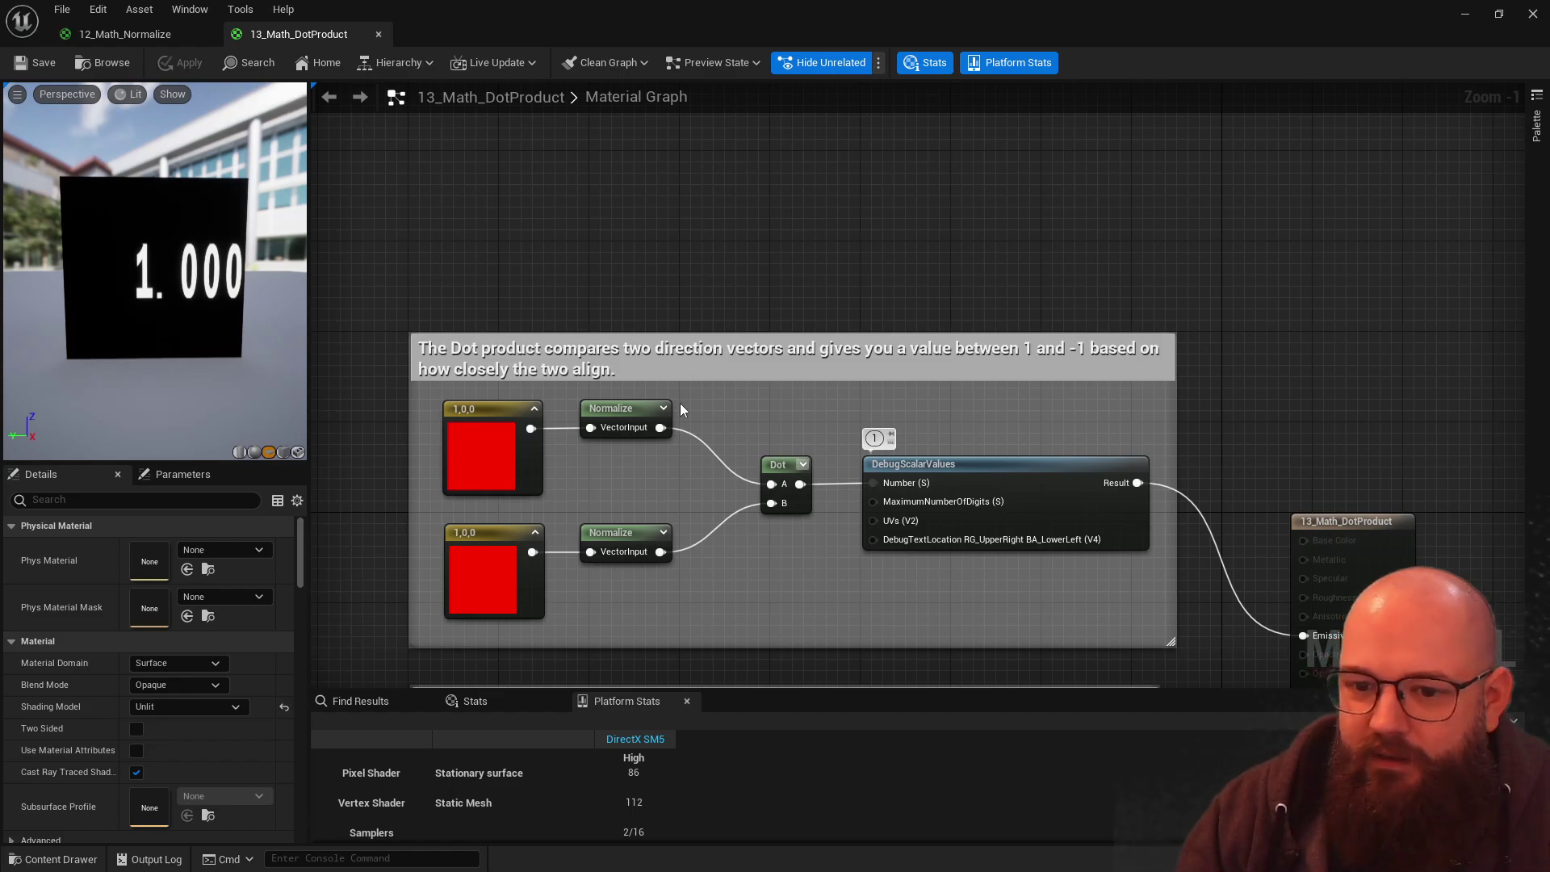
{"action": "right_click_drag", "start_coordinate": [681, 404], "coordinate": [688, 316]}
{"action": "scroll", "coordinate": [812, 373], "scroll_direction": "up", "scroll_amount": 1}
{"action": "right_click_drag", "start_coordinate": [662, 401], "coordinate": [677, 372]}
{"action": "left_click", "coordinate": [421, 307]}
{"action": "left_click", "coordinate": [423, 436]}
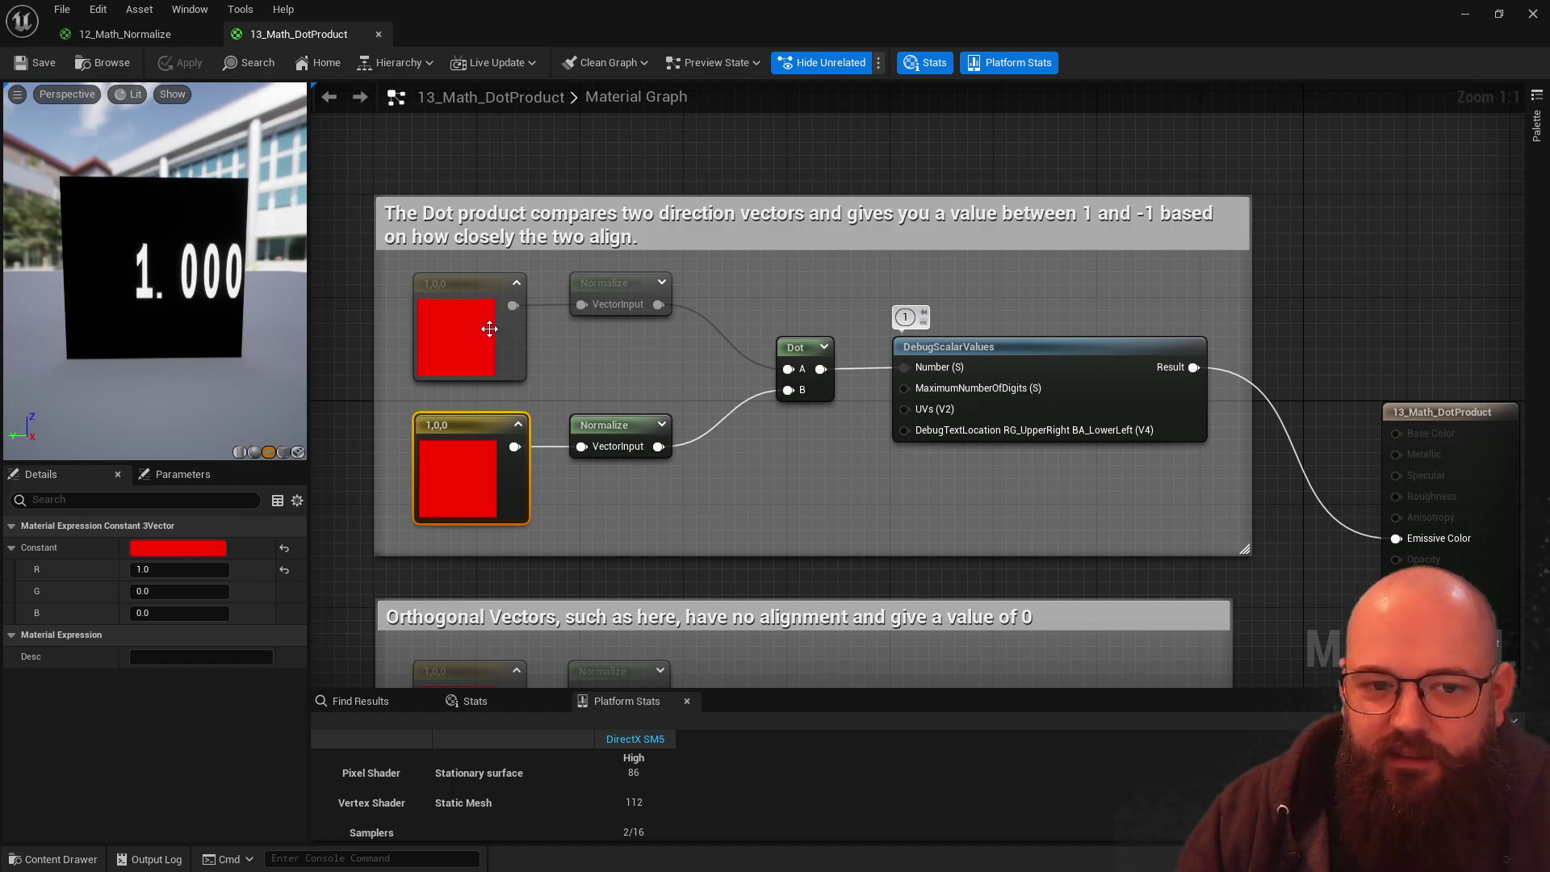
Step: Set the bottom Dot input vector to 0,1,0 and check the preview result
{"action": "left_click", "coordinate": [465, 333]}
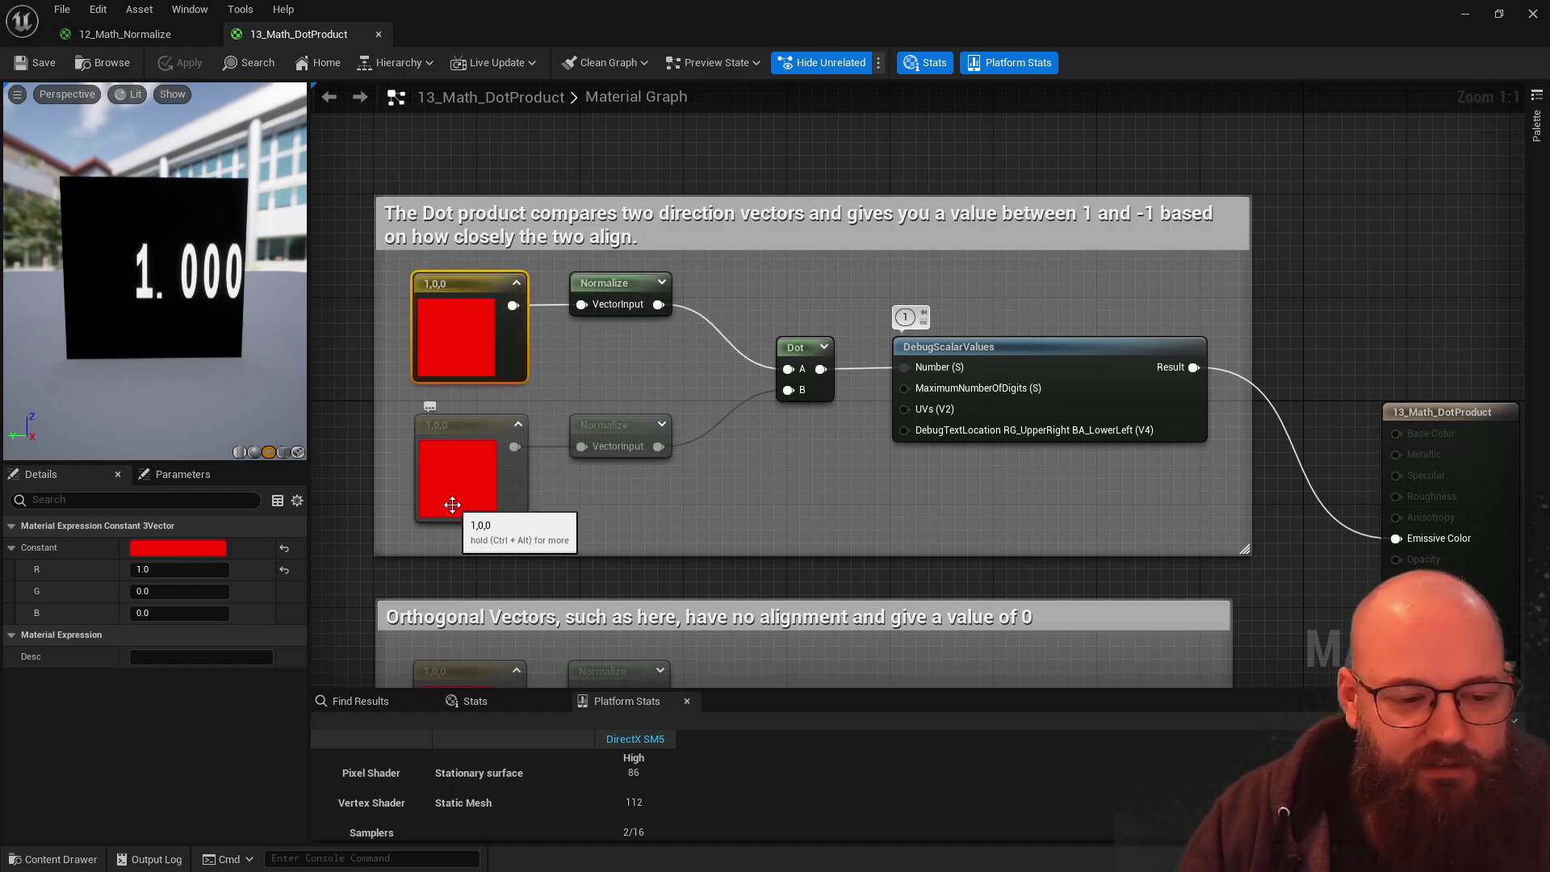
{"action": "left_click", "coordinate": [807, 377]}
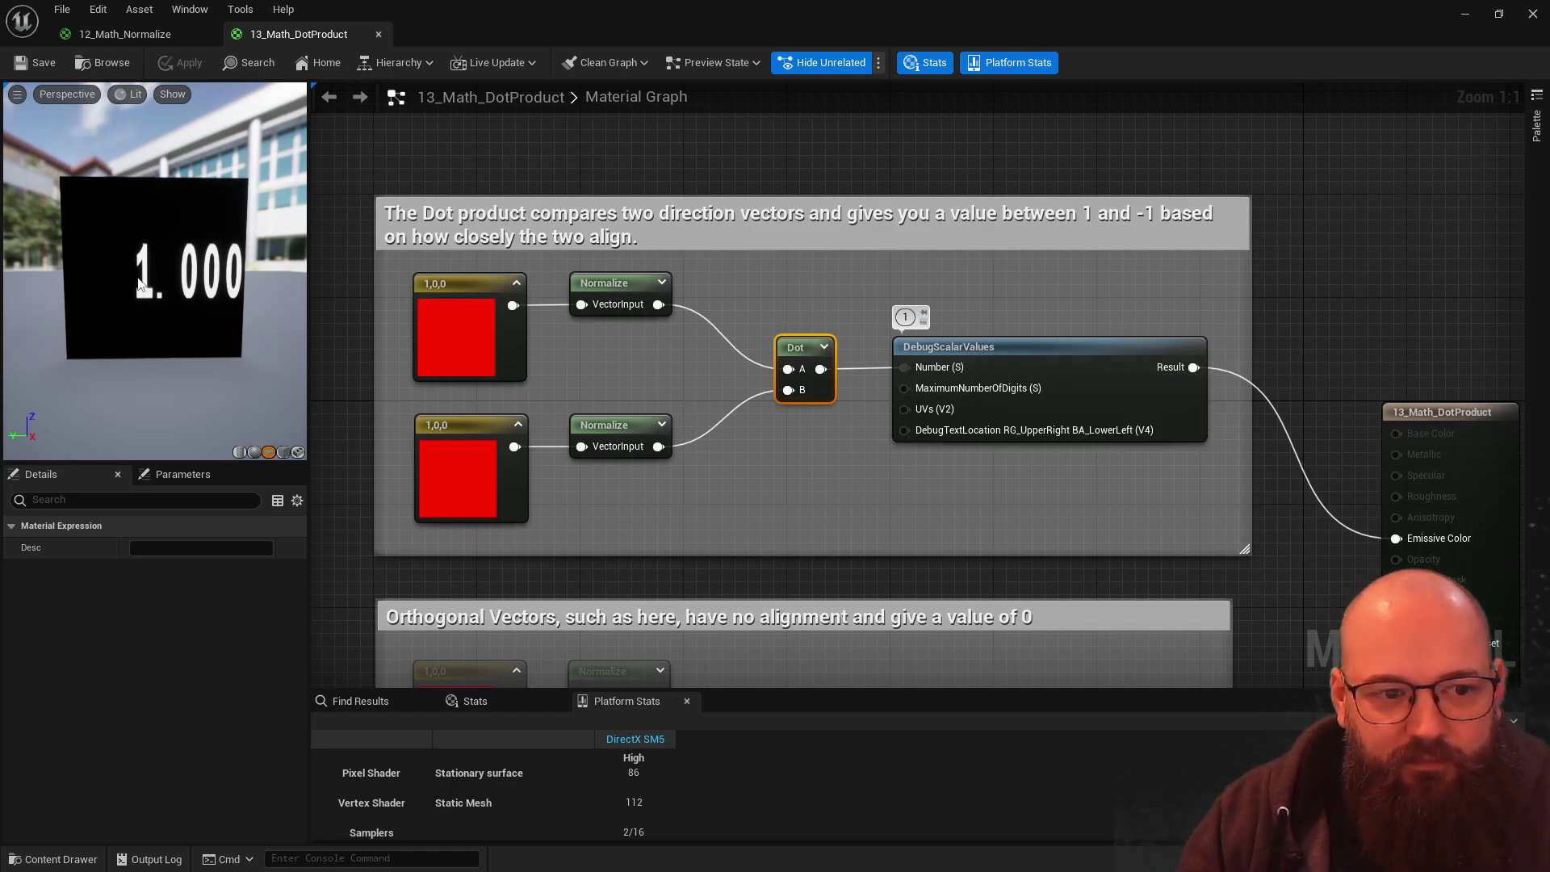
{"action": "left_click", "coordinate": [449, 488]}
{"action": "left_click", "coordinate": [161, 570]}
{"action": "type", "text": "0"}
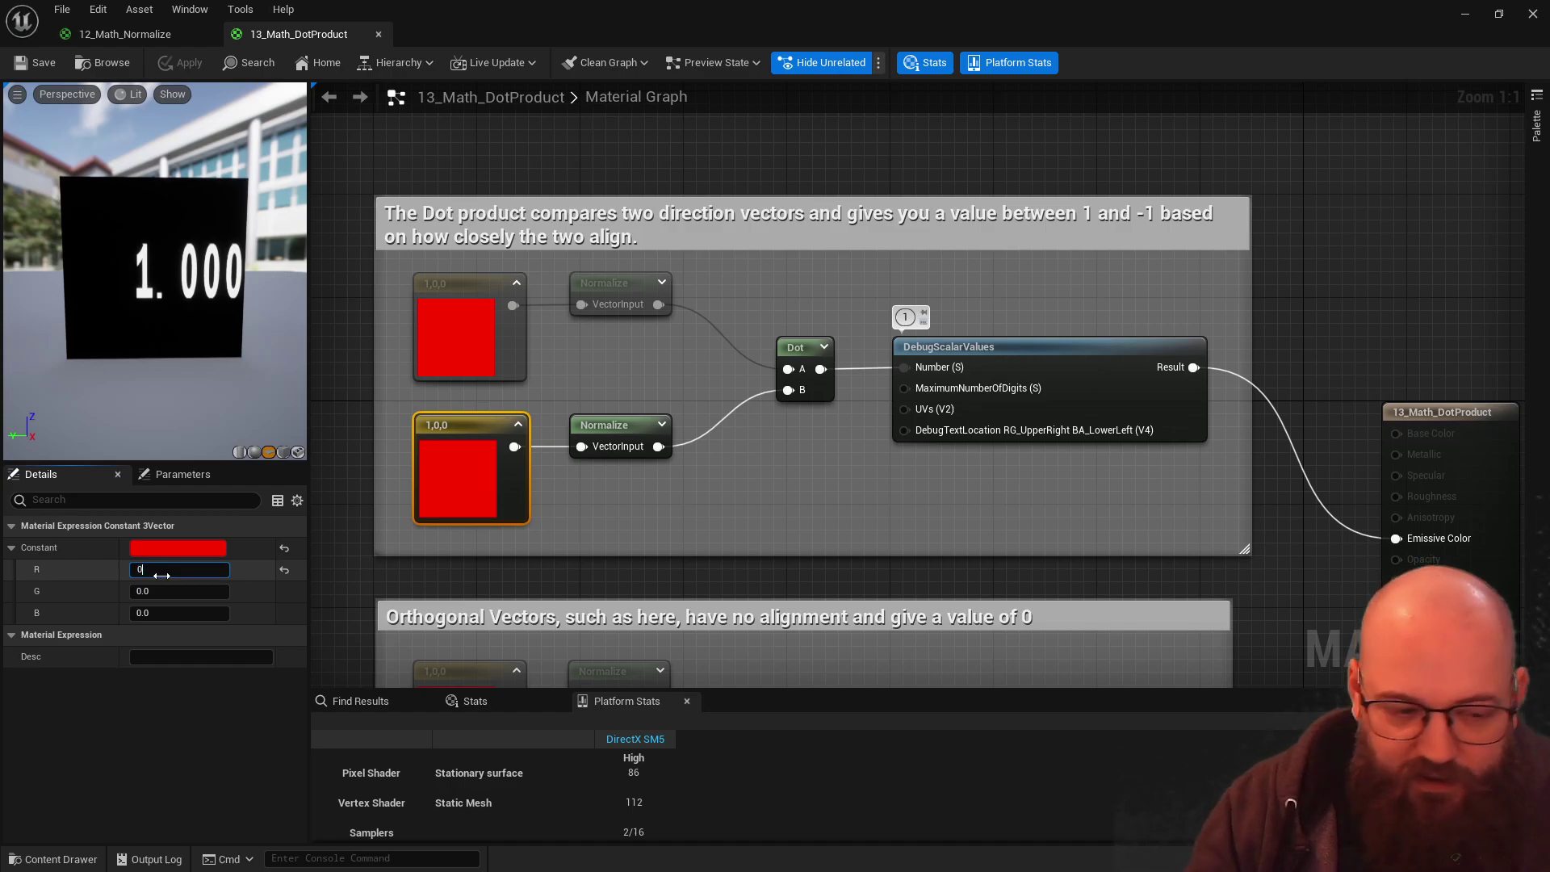
{"action": "key", "text": "Tab"}
{"action": "type", "text": "1"}
{"action": "key", "text": "Return"}
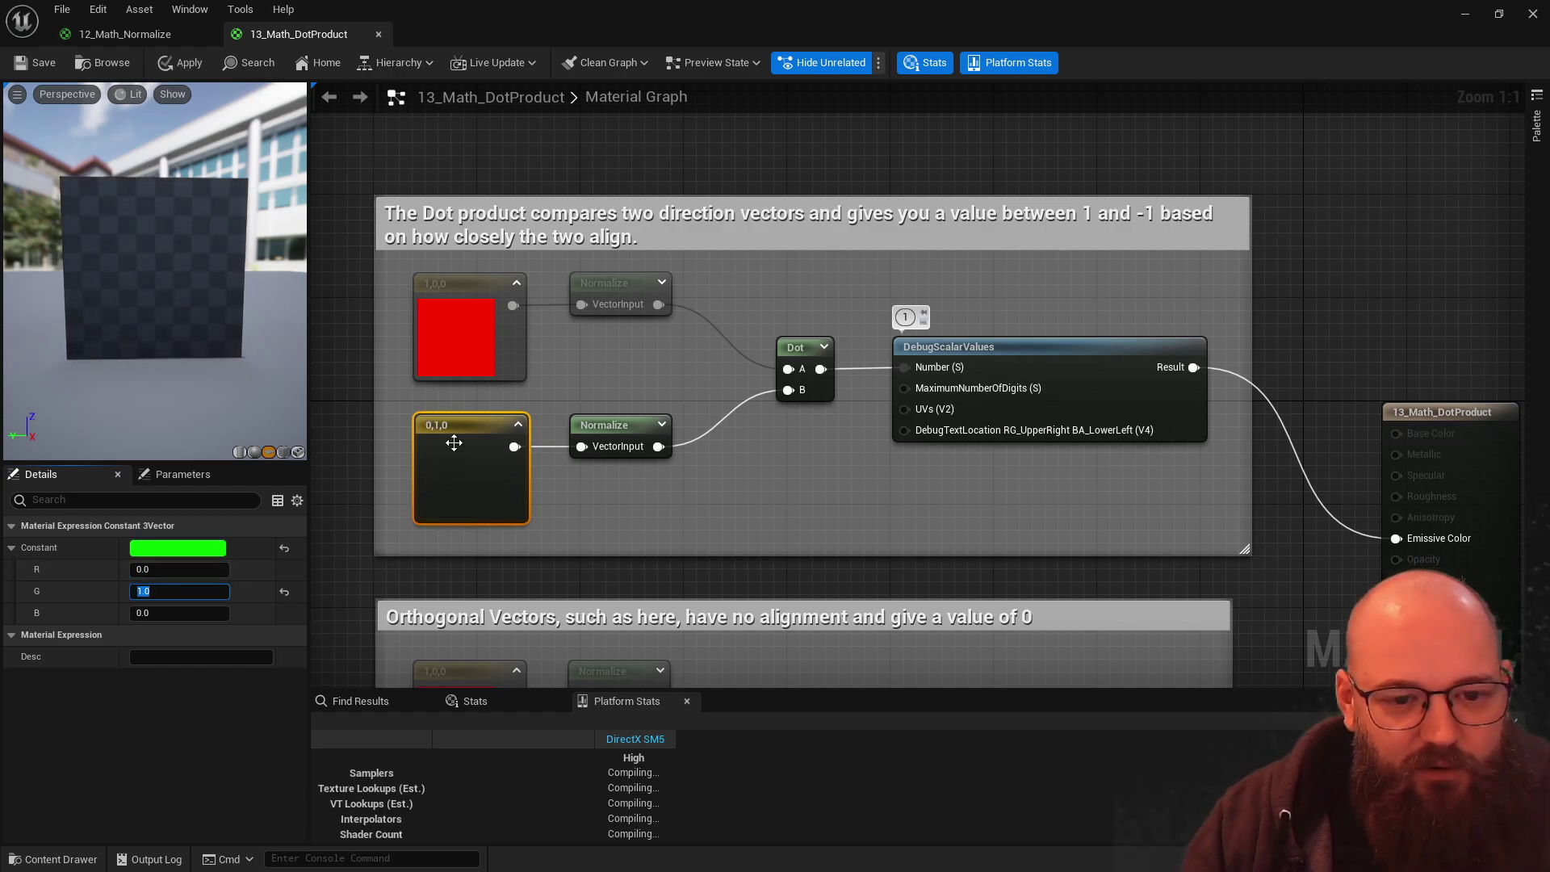
{"action": "left_click", "coordinate": [705, 501]}
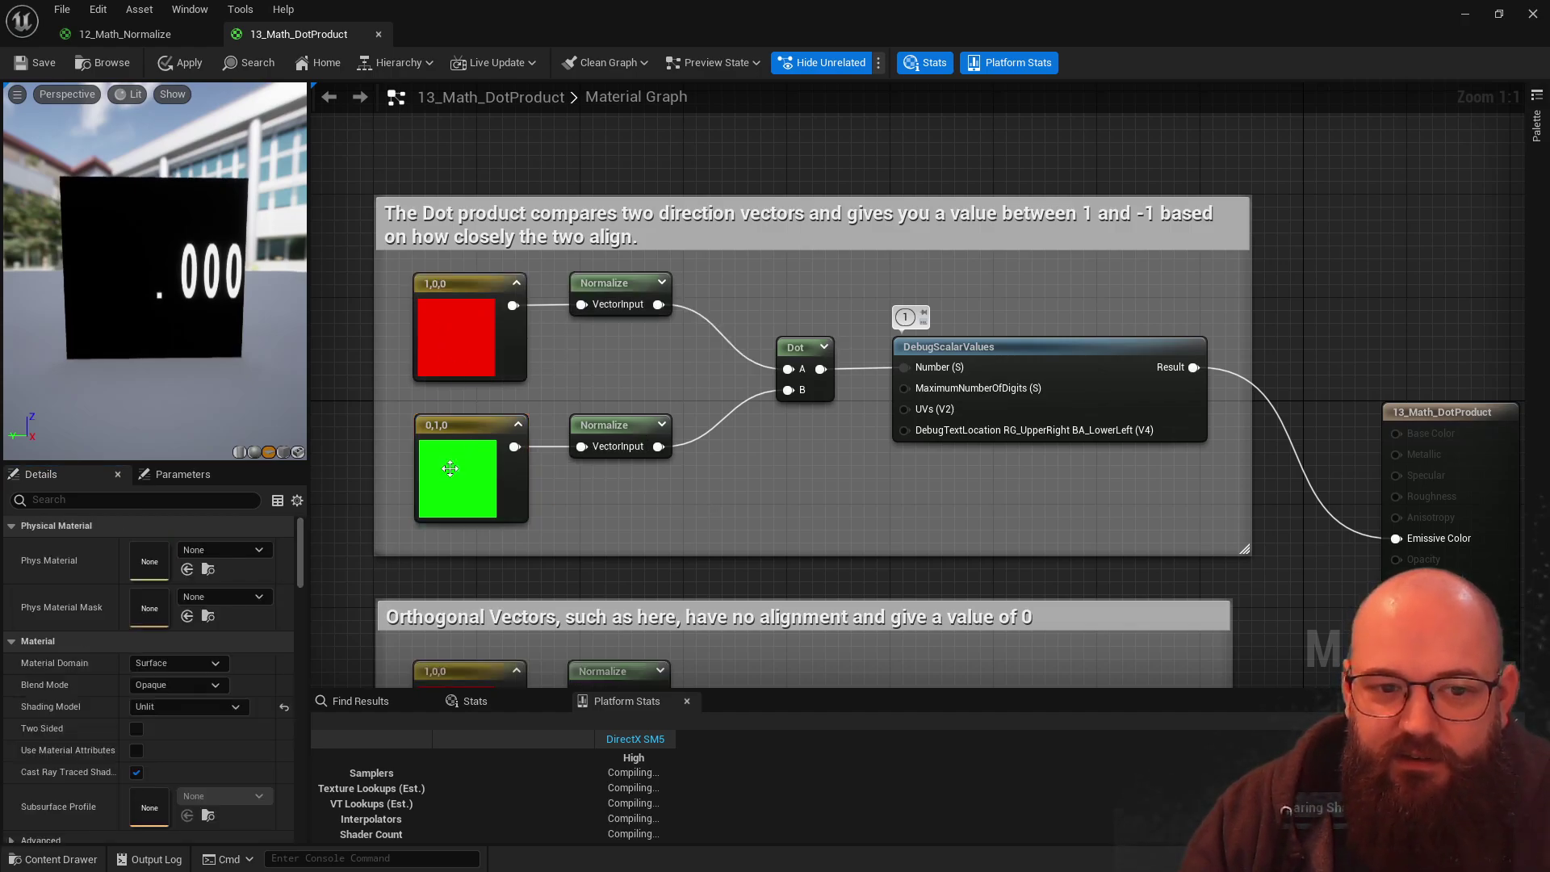
Step: Change the bottom vector to -1,0,0
{"action": "left_click", "coordinate": [456, 492]}
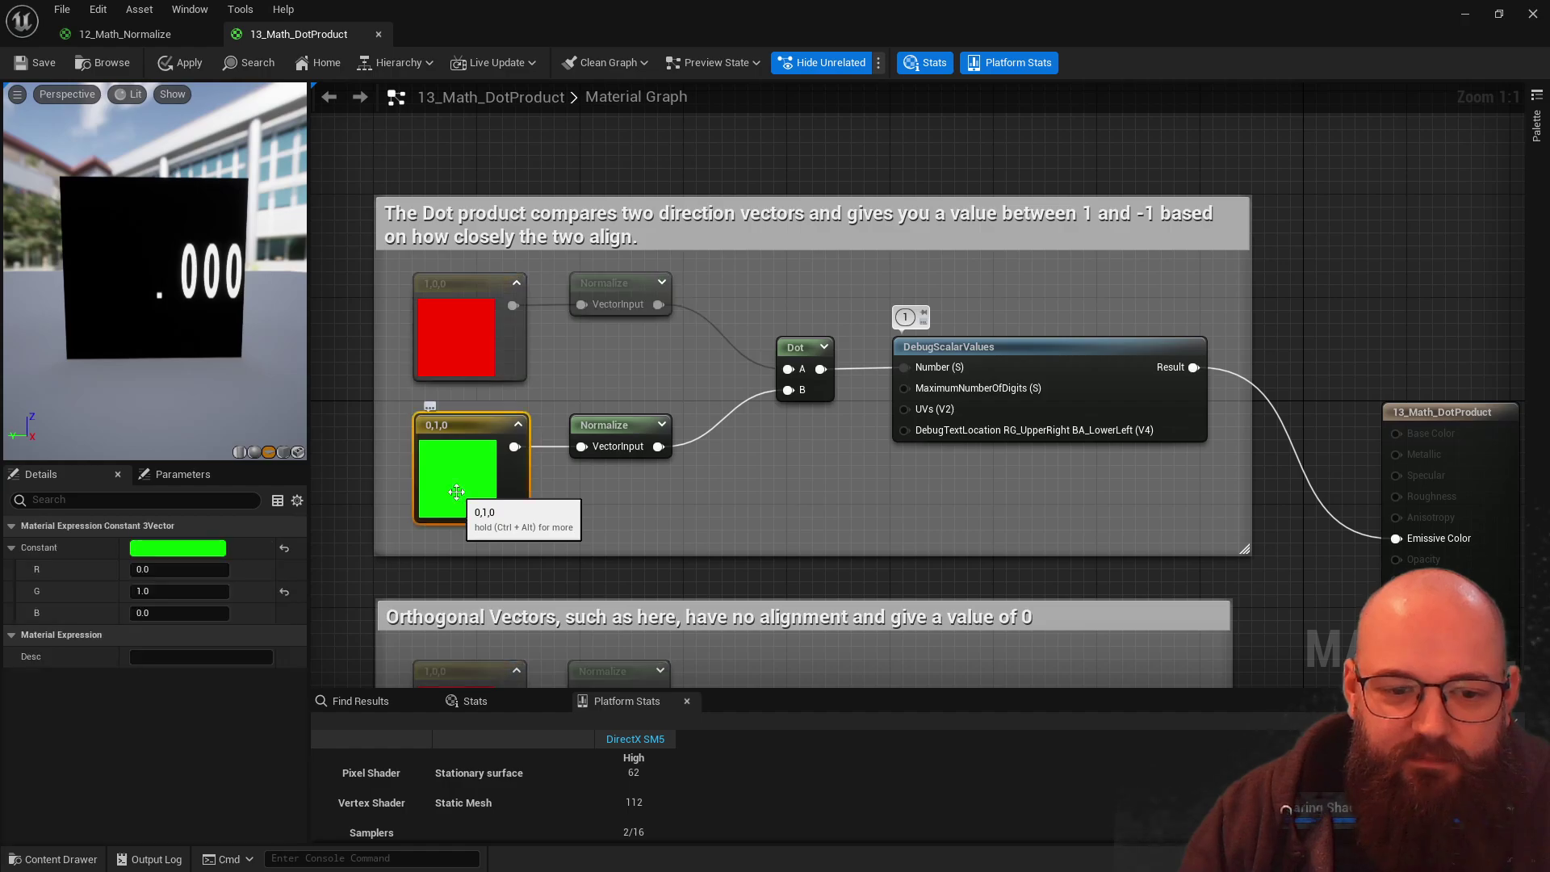
{"action": "left_click", "coordinate": [200, 593]}
{"action": "type", "text": "0"}
{"action": "key", "text": "shift+Tab"}
{"action": "type", "text": "-1"}
{"action": "key", "text": "Return"}
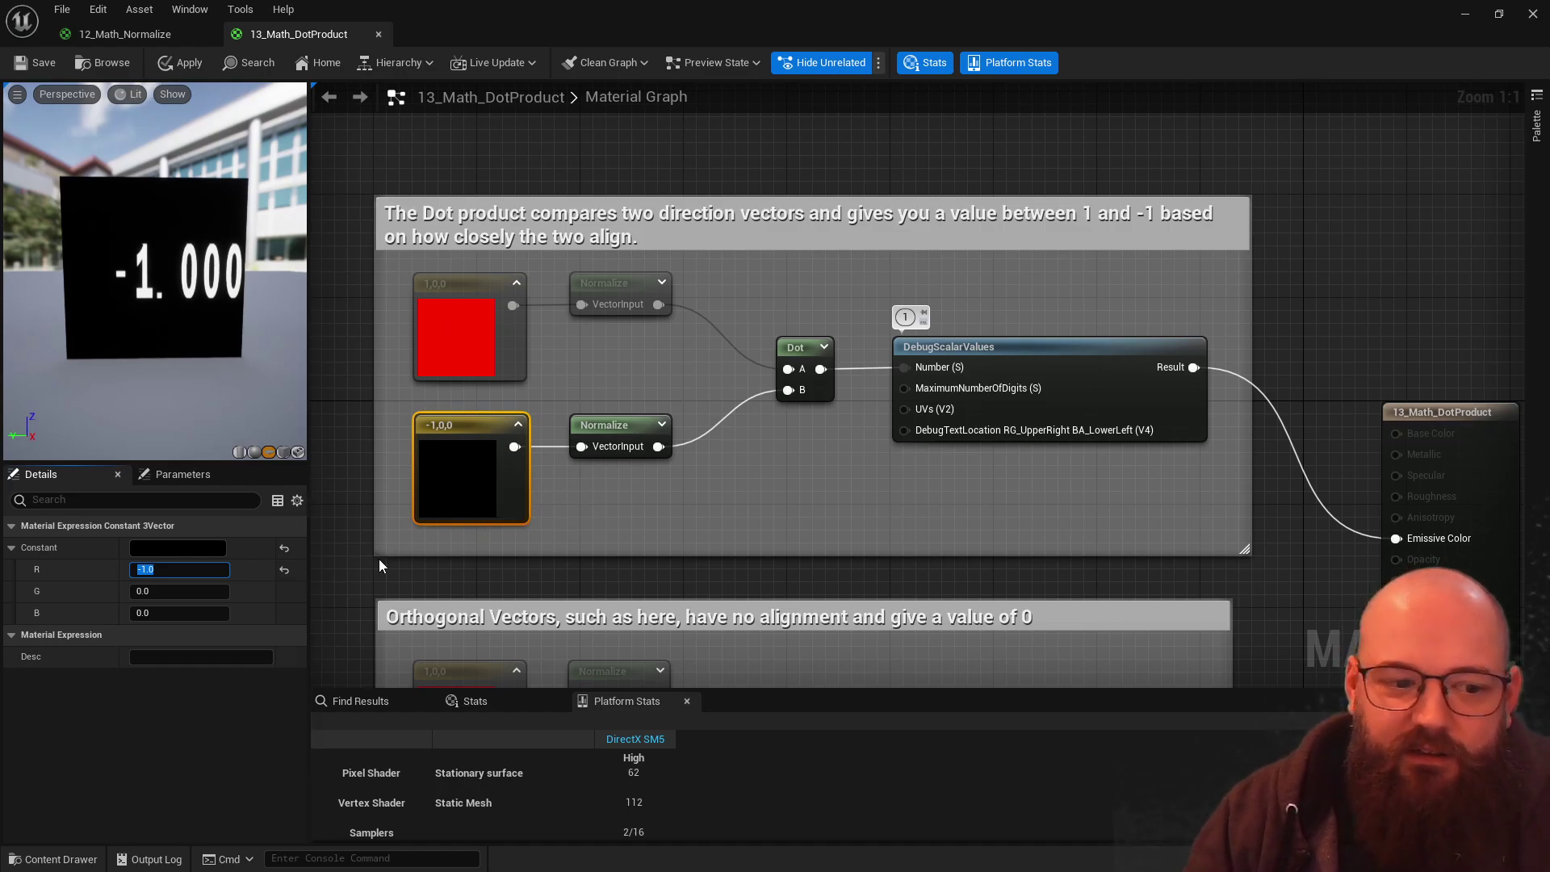
Step: Set the bottom vector to 0.25, 0.75, 0.35 so the dot result reads .289
{"action": "type", "text": "0.25"}
{"action": "key", "text": "Tab"}
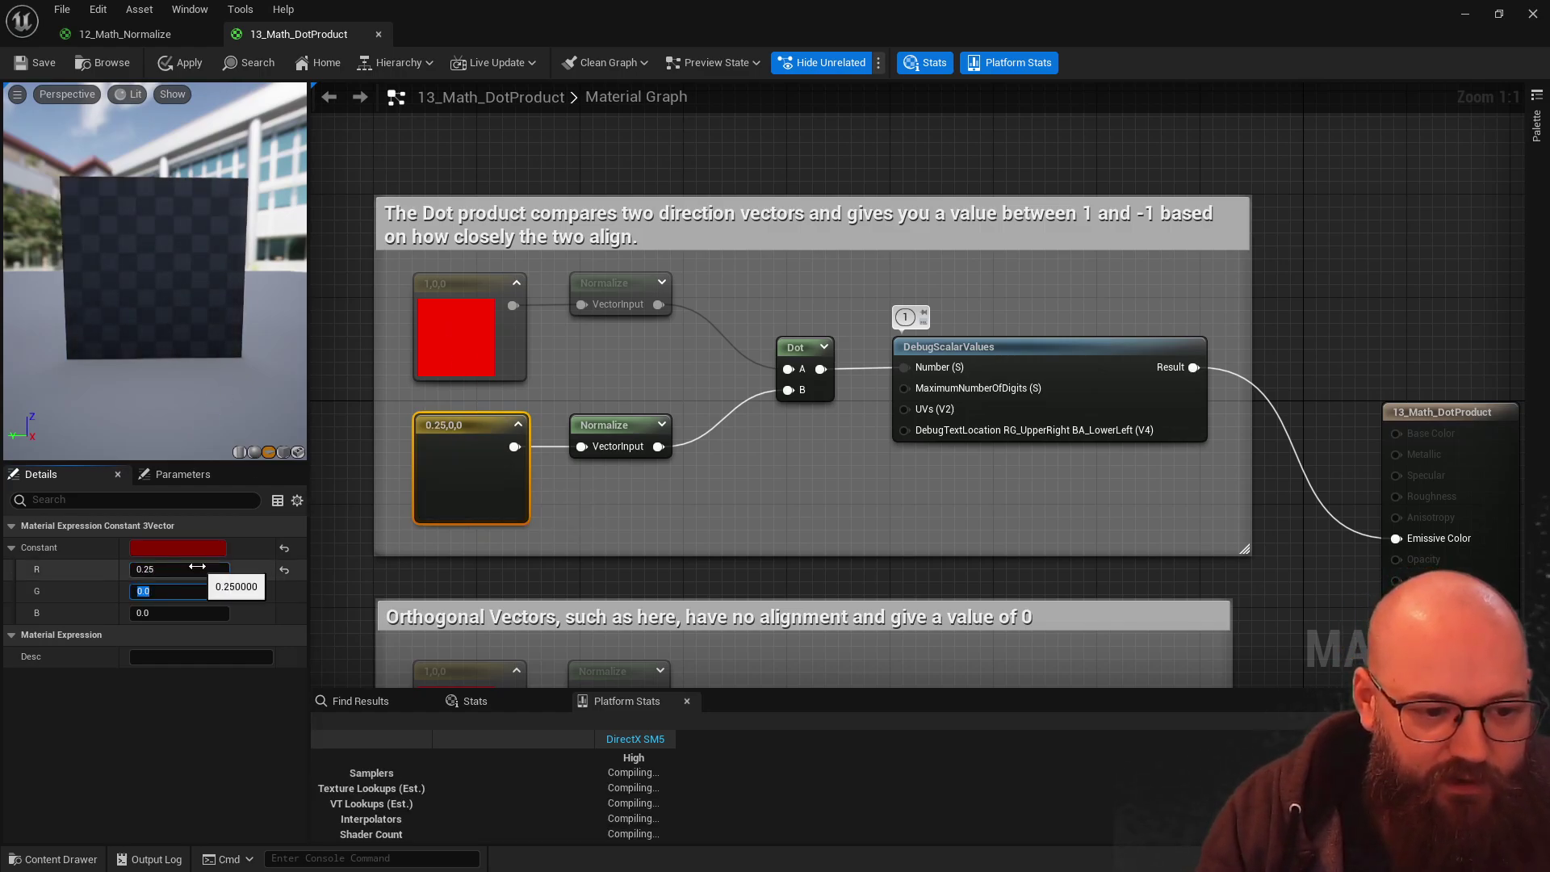
{"action": "type", "text": ".75"}
{"action": "key", "text": "Tab"}
{"action": "type", "text": ".35"}
{"action": "key", "text": "Return"}
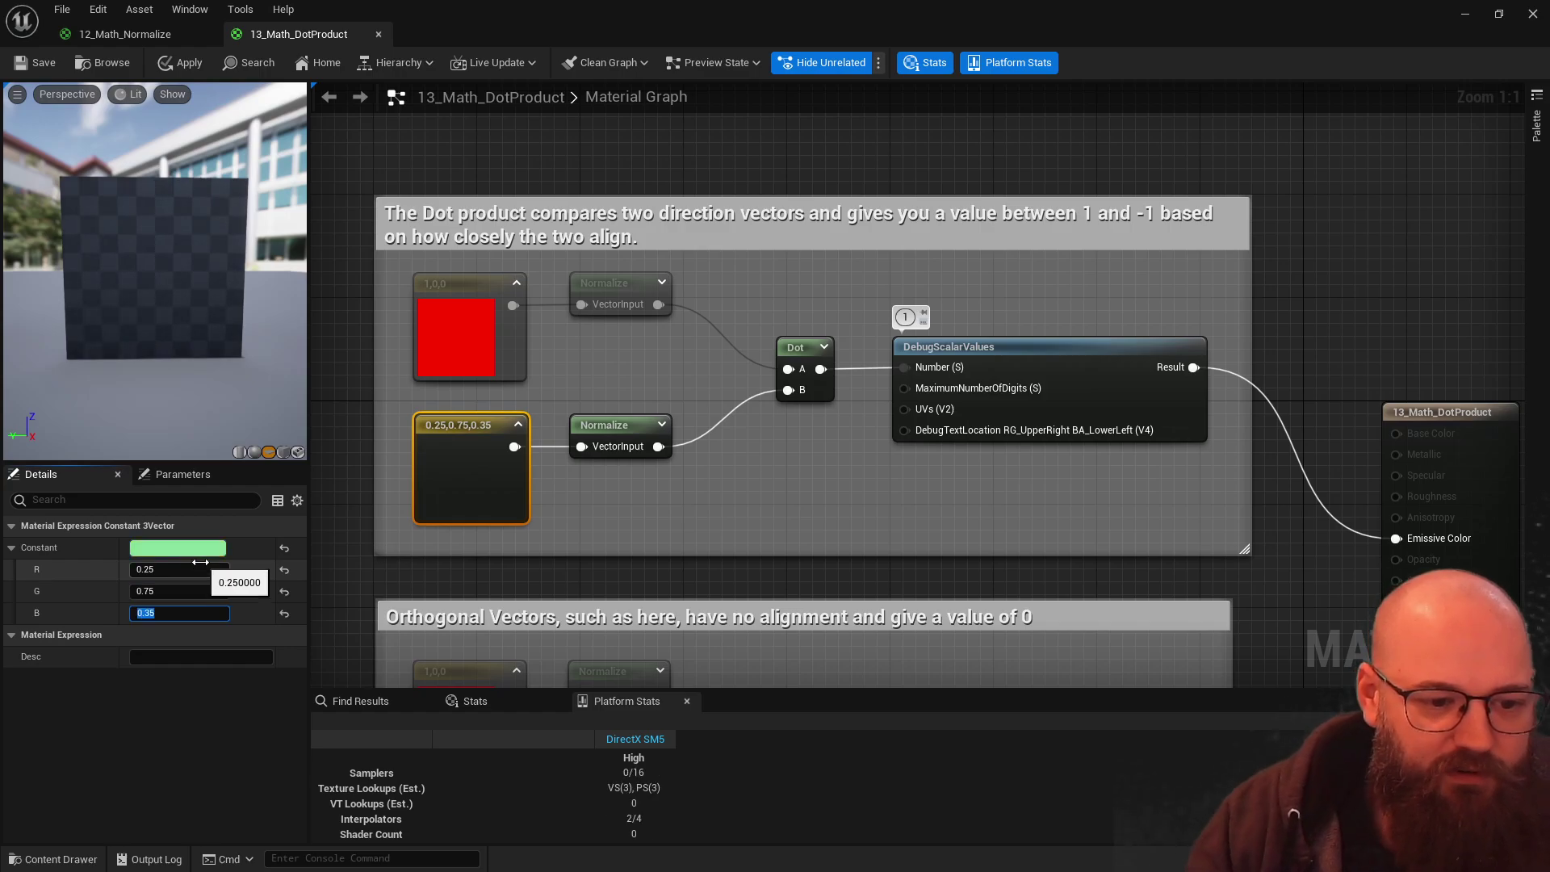
{"action": "left_click", "coordinate": [676, 515]}
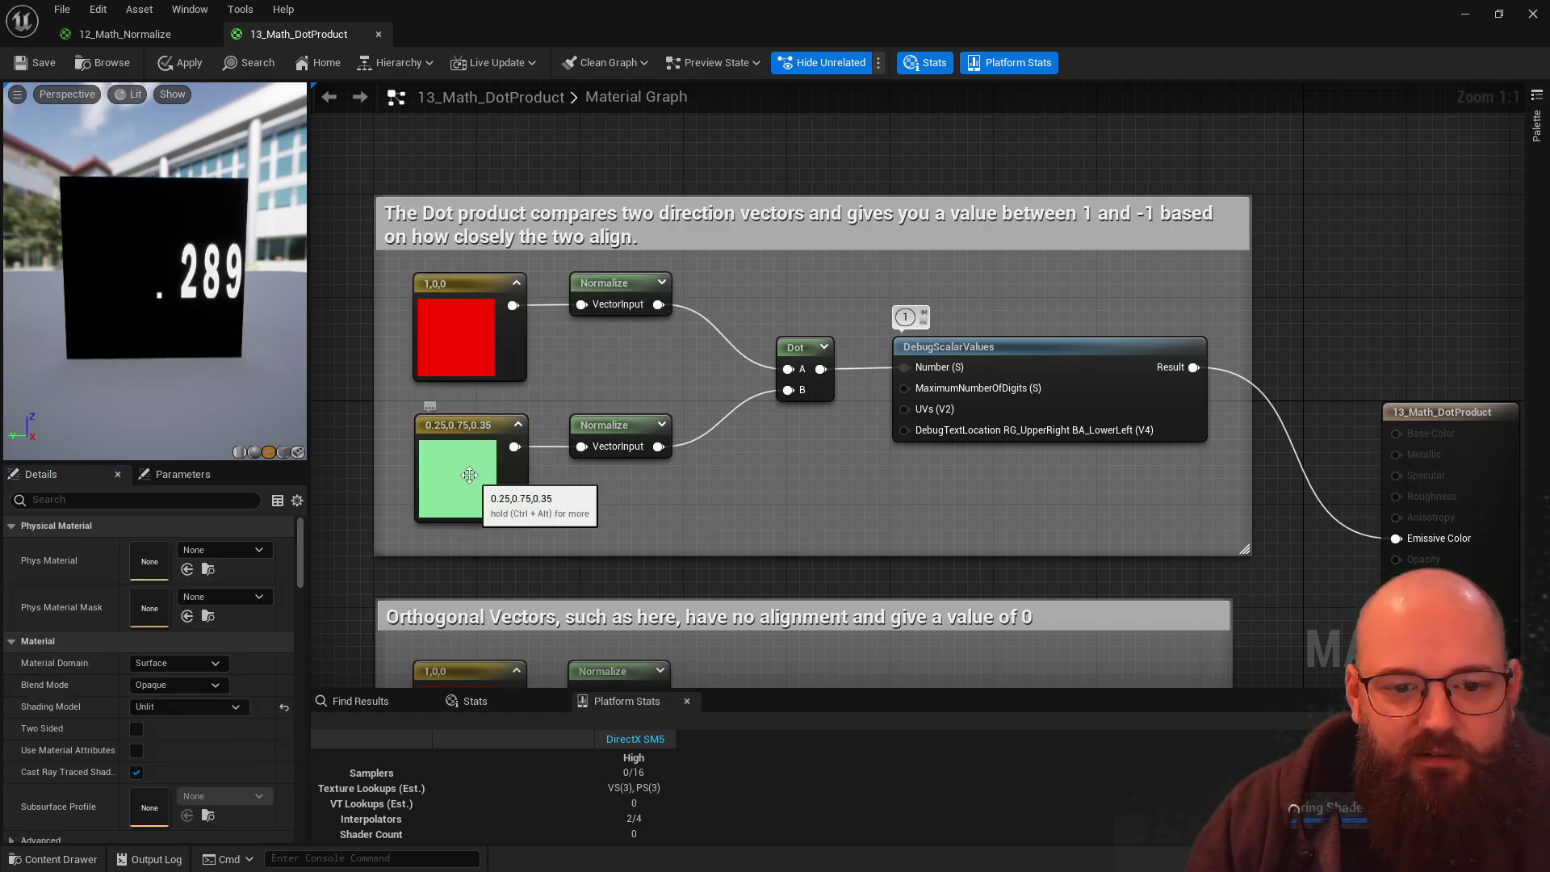
{"action": "left_click", "coordinate": [435, 476]}
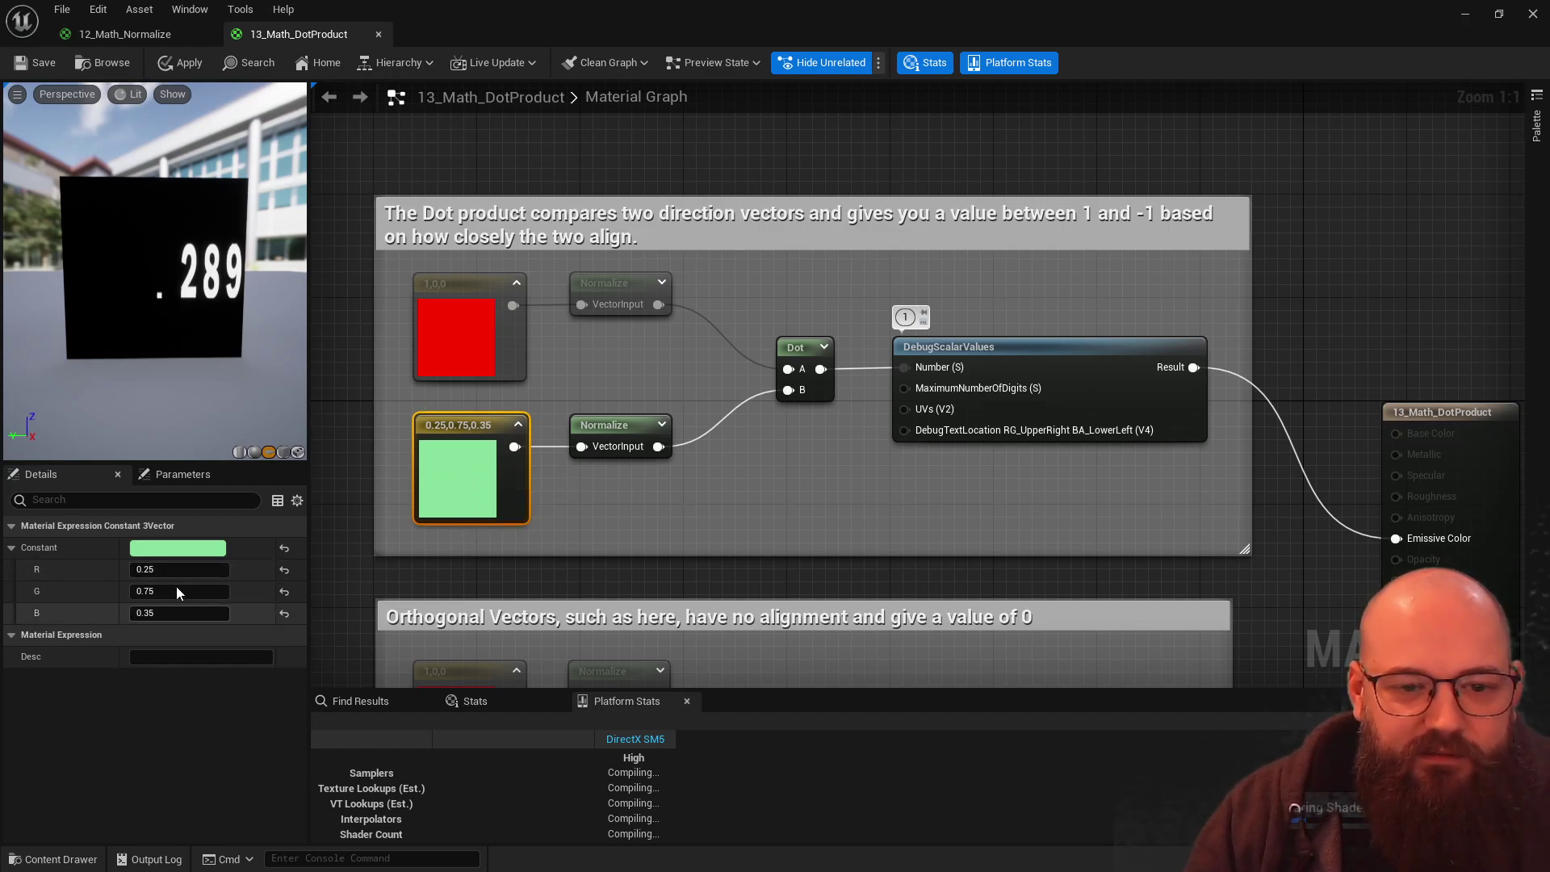
{"action": "left_click", "coordinate": [452, 352]}
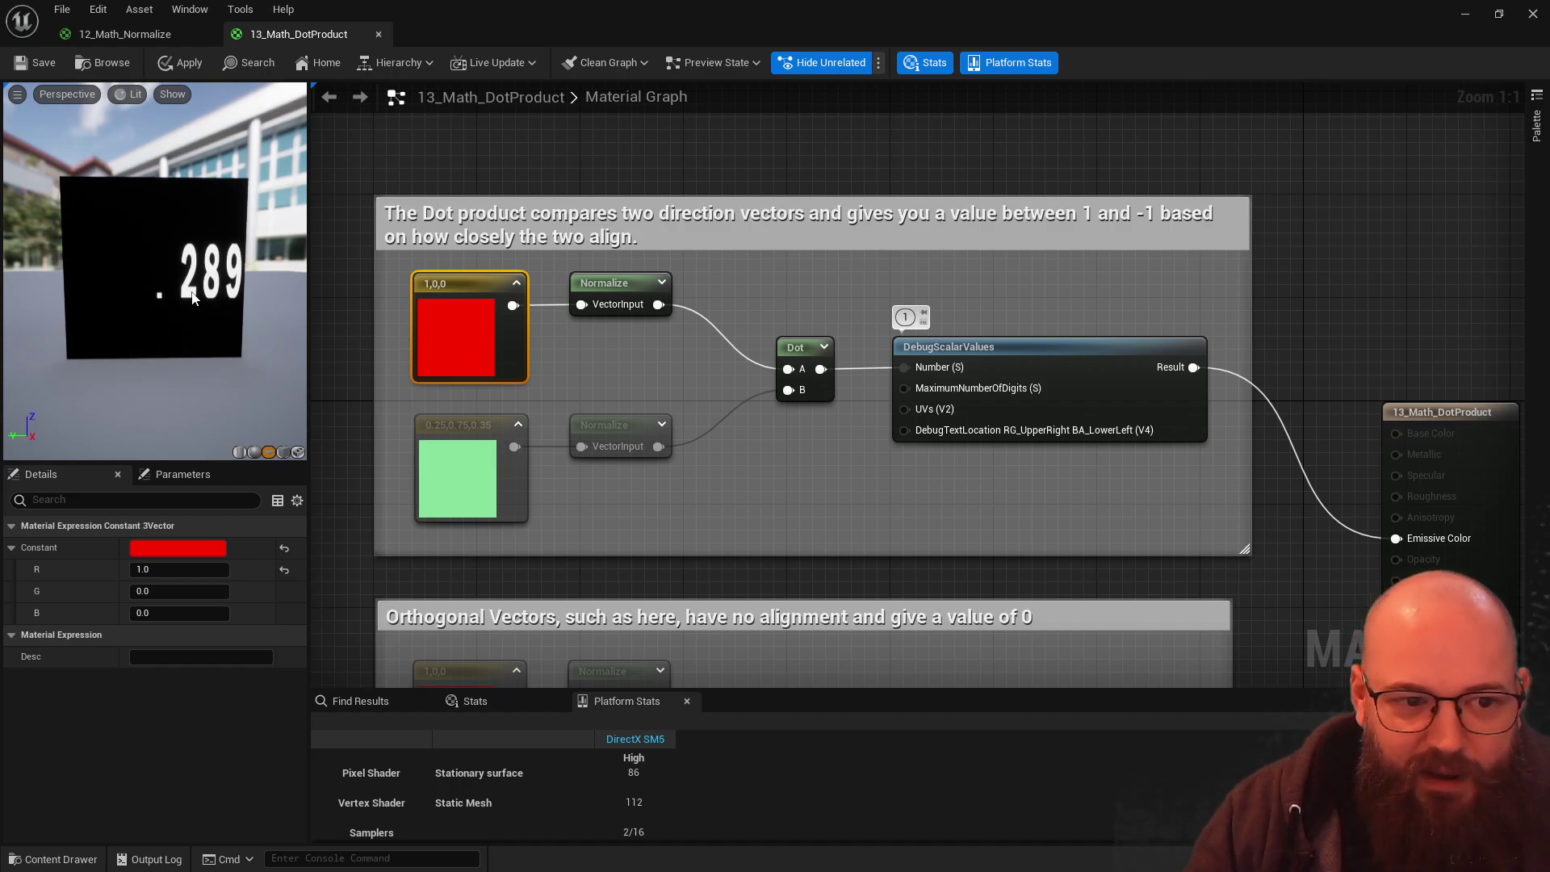
Step: Set the bottom constant to 5,2,8
{"action": "left_click", "coordinate": [468, 477]}
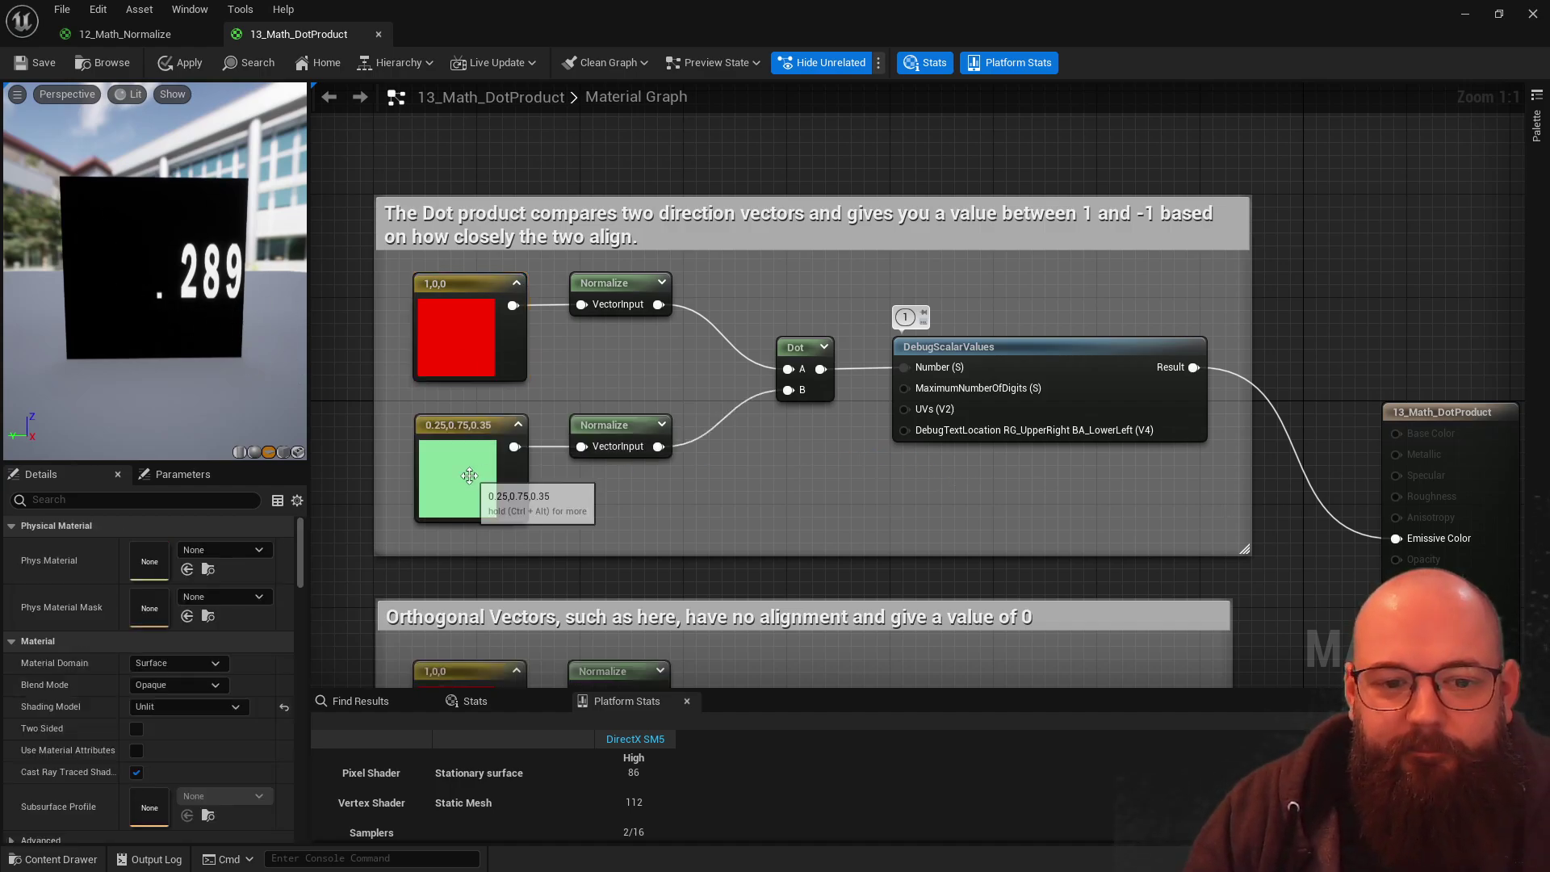
{"action": "left_click_drag", "start_coordinate": [681, 480], "coordinate": [588, 347]}
{"action": "left_click", "coordinate": [549, 476]}
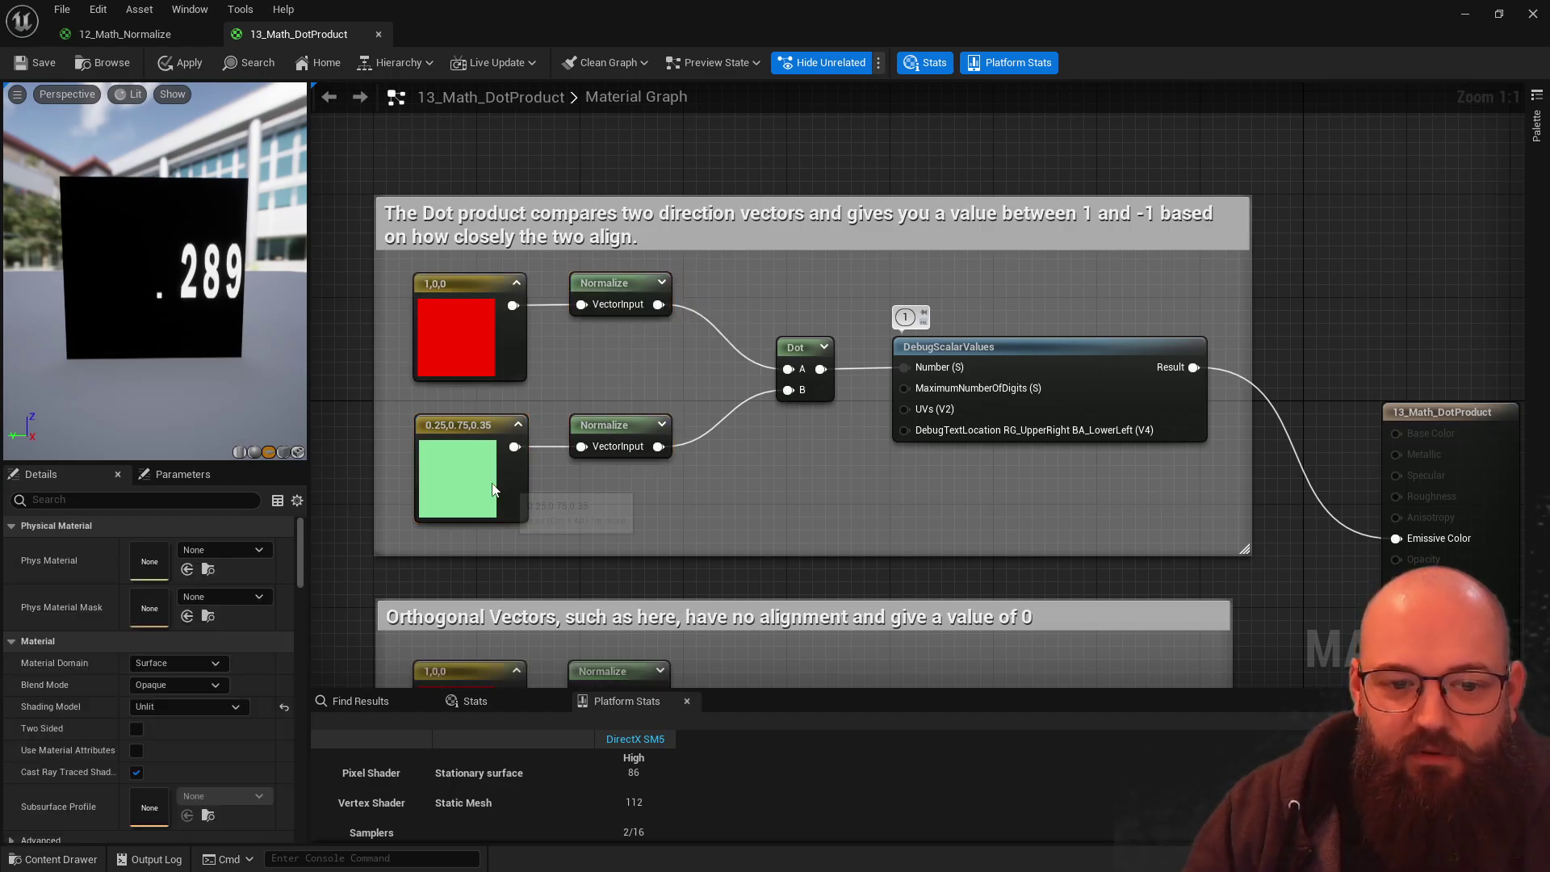
{"action": "left_click", "coordinate": [494, 493]}
{"action": "left_click", "coordinate": [197, 570]}
{"action": "type", "text": "5"}
{"action": "key", "text": "Tab"}
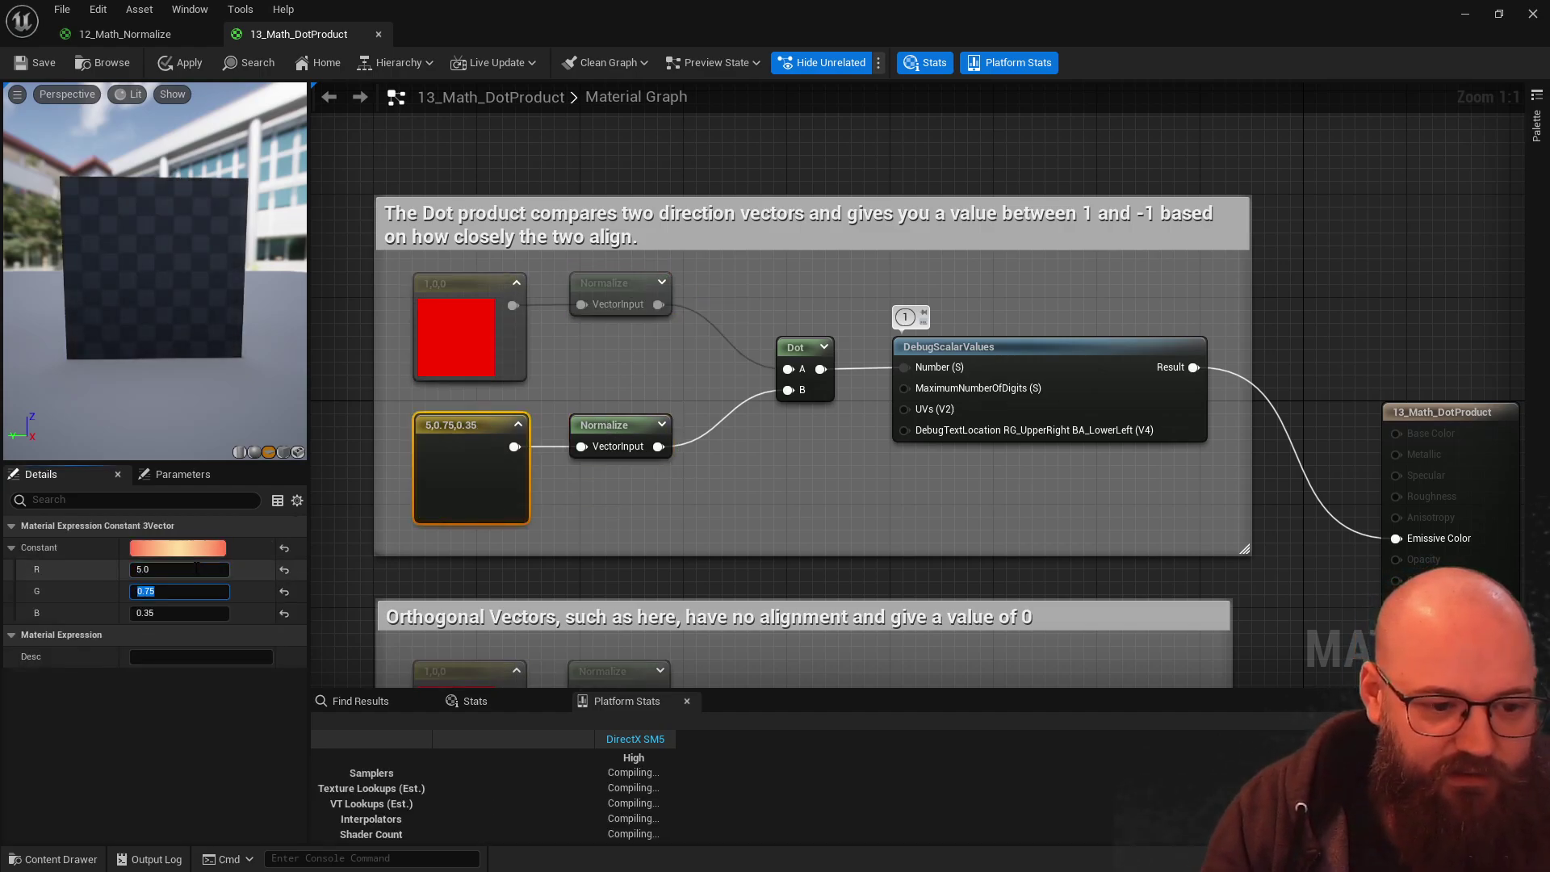
{"action": "type", "text": "2"}
{"action": "key", "text": "Tab"}
{"action": "type", "text": "8"}
{"action": "key", "text": "Return"}
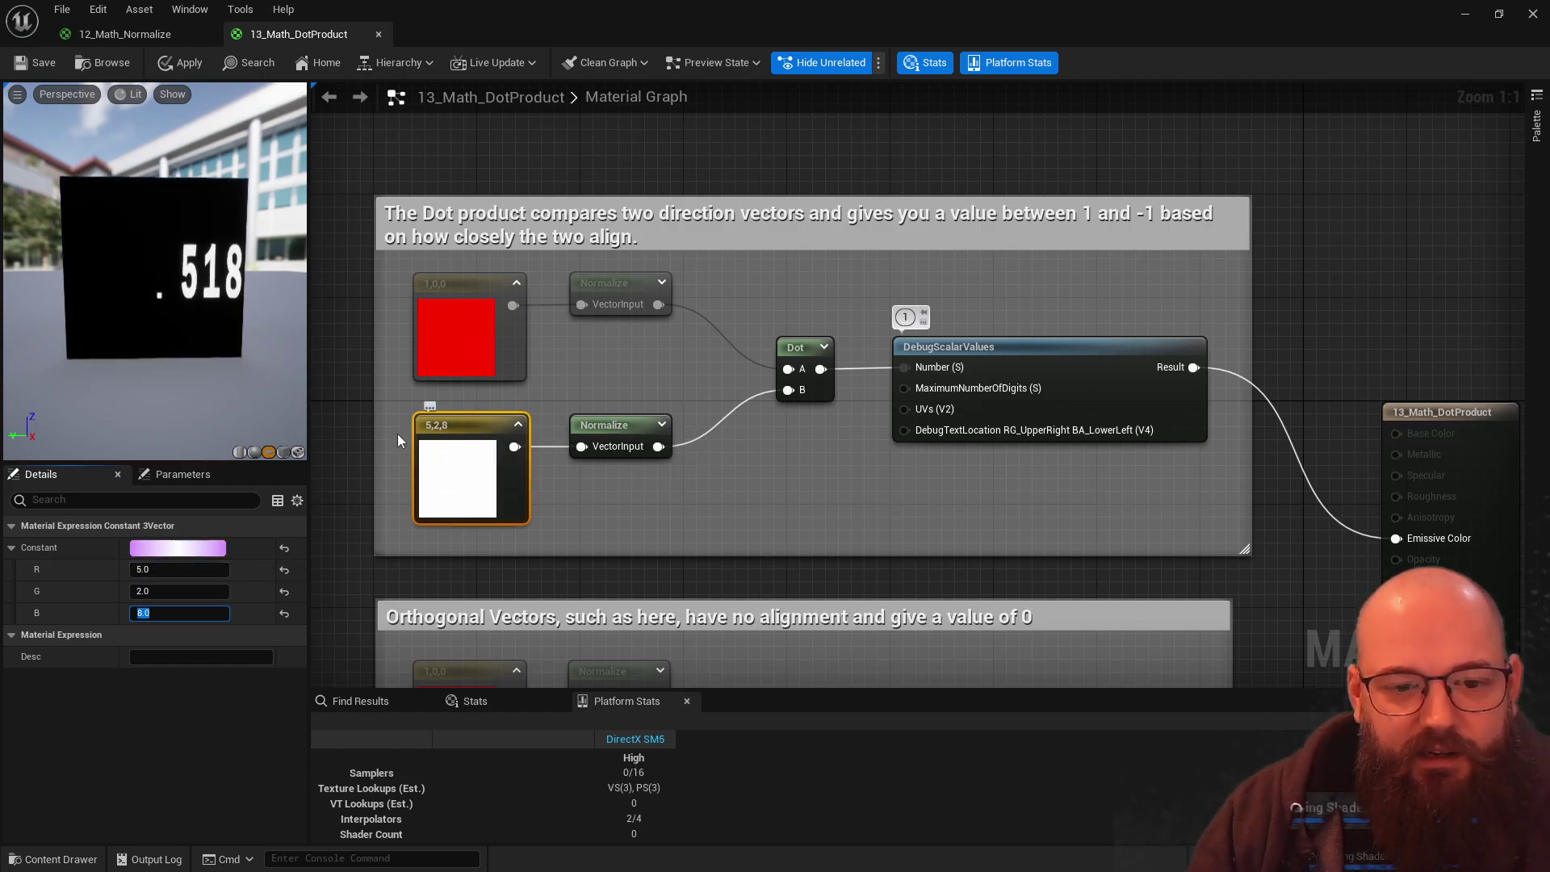
{"action": "left_click", "coordinate": [732, 425]}
Step: Wire the lower Normalize output into the Dot node's B input
{"action": "mouse_move", "coordinate": [788, 390]}
{"action": "left_mouse_down"}
{"action": "mouse_move", "coordinate": [515, 454]}
{"action": "mouse_move", "coordinate": [789, 392]}
{"action": "left_mouse_up"}
{"action": "left_click", "coordinate": [585, 380]}
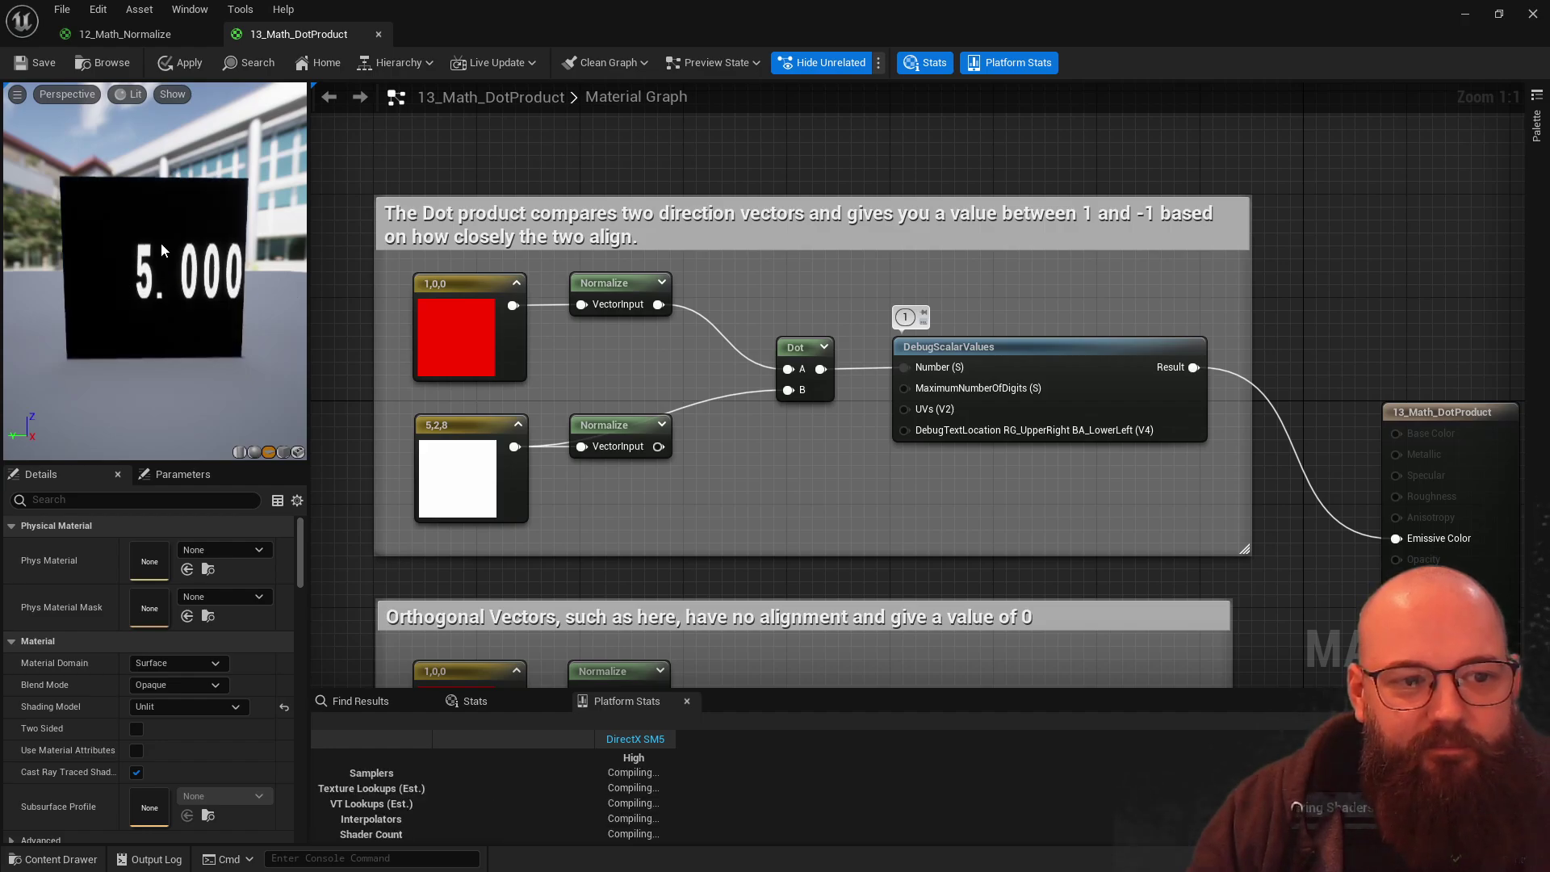
{"action": "left_click_drag", "start_coordinate": [787, 390], "coordinate": [659, 446]}
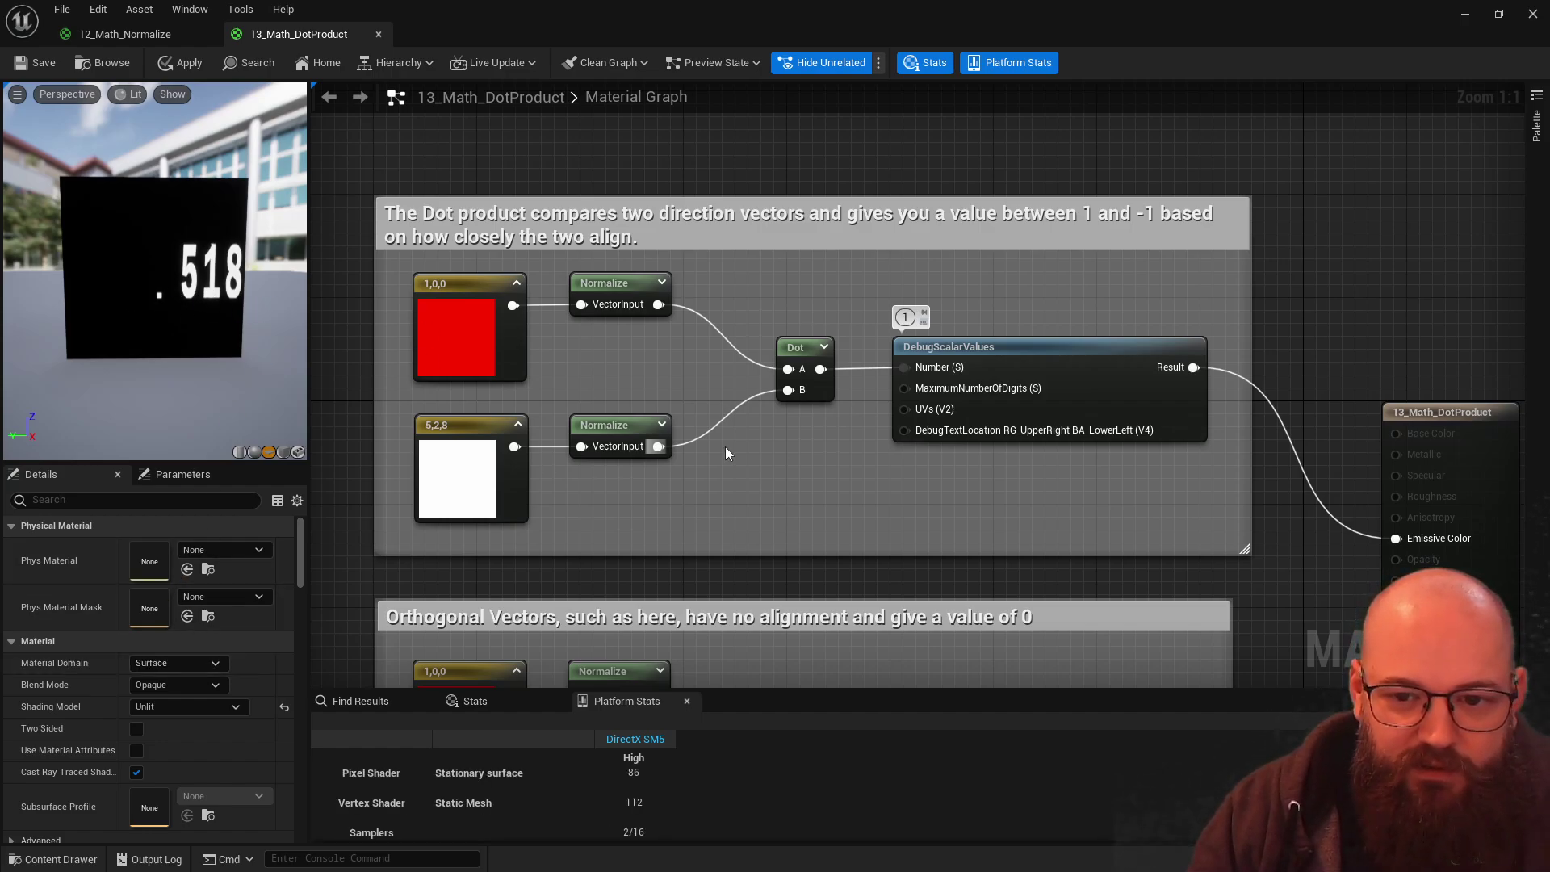
{"action": "left_click", "coordinate": [807, 345]}
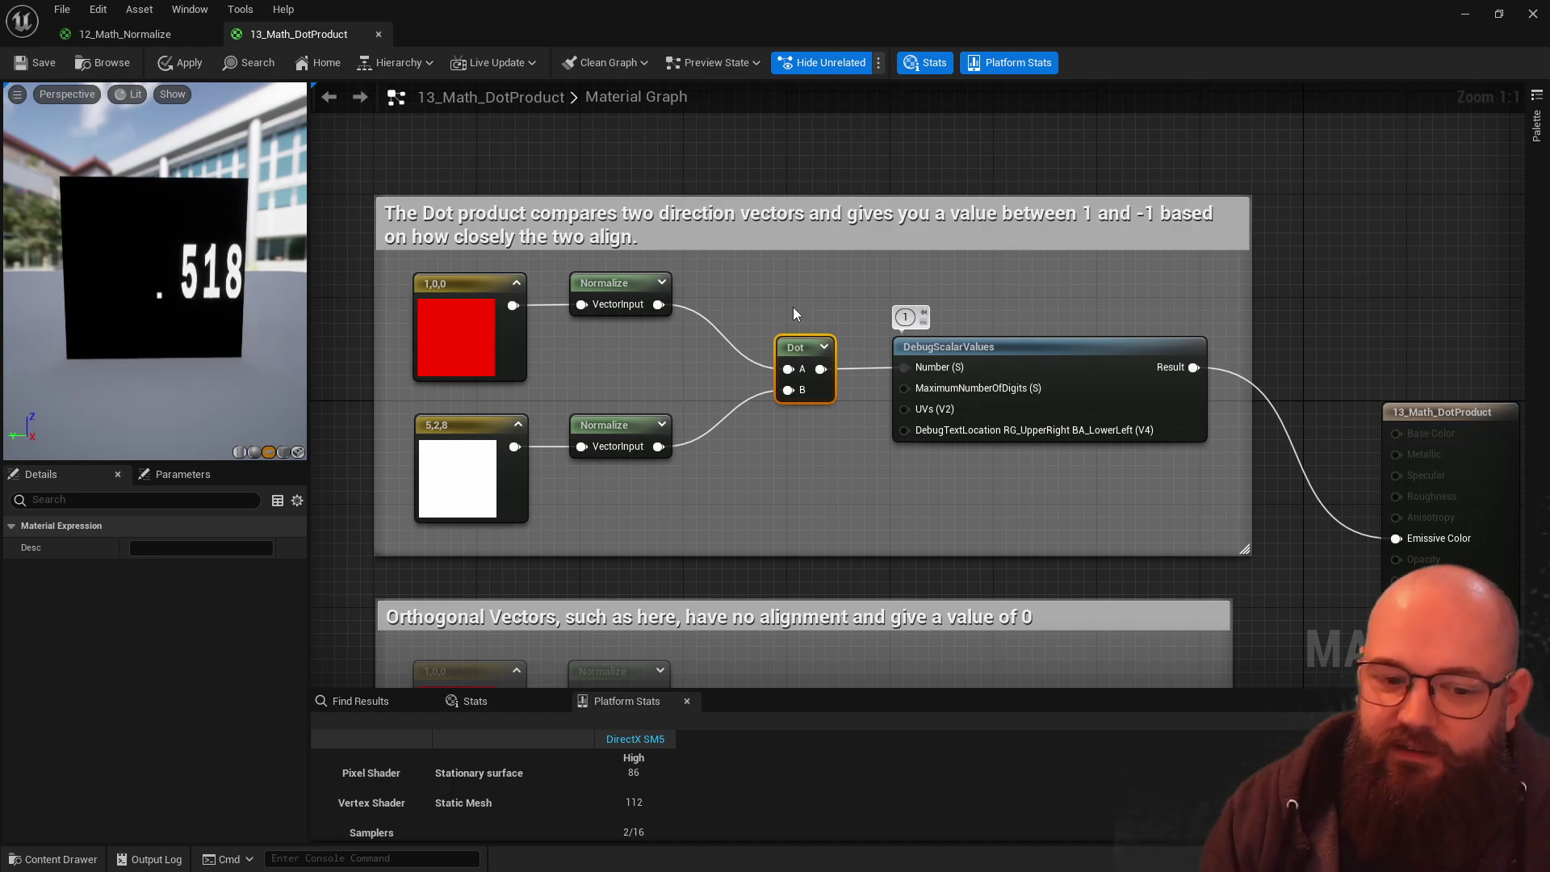
{"action": "left_click", "coordinate": [787, 501]}
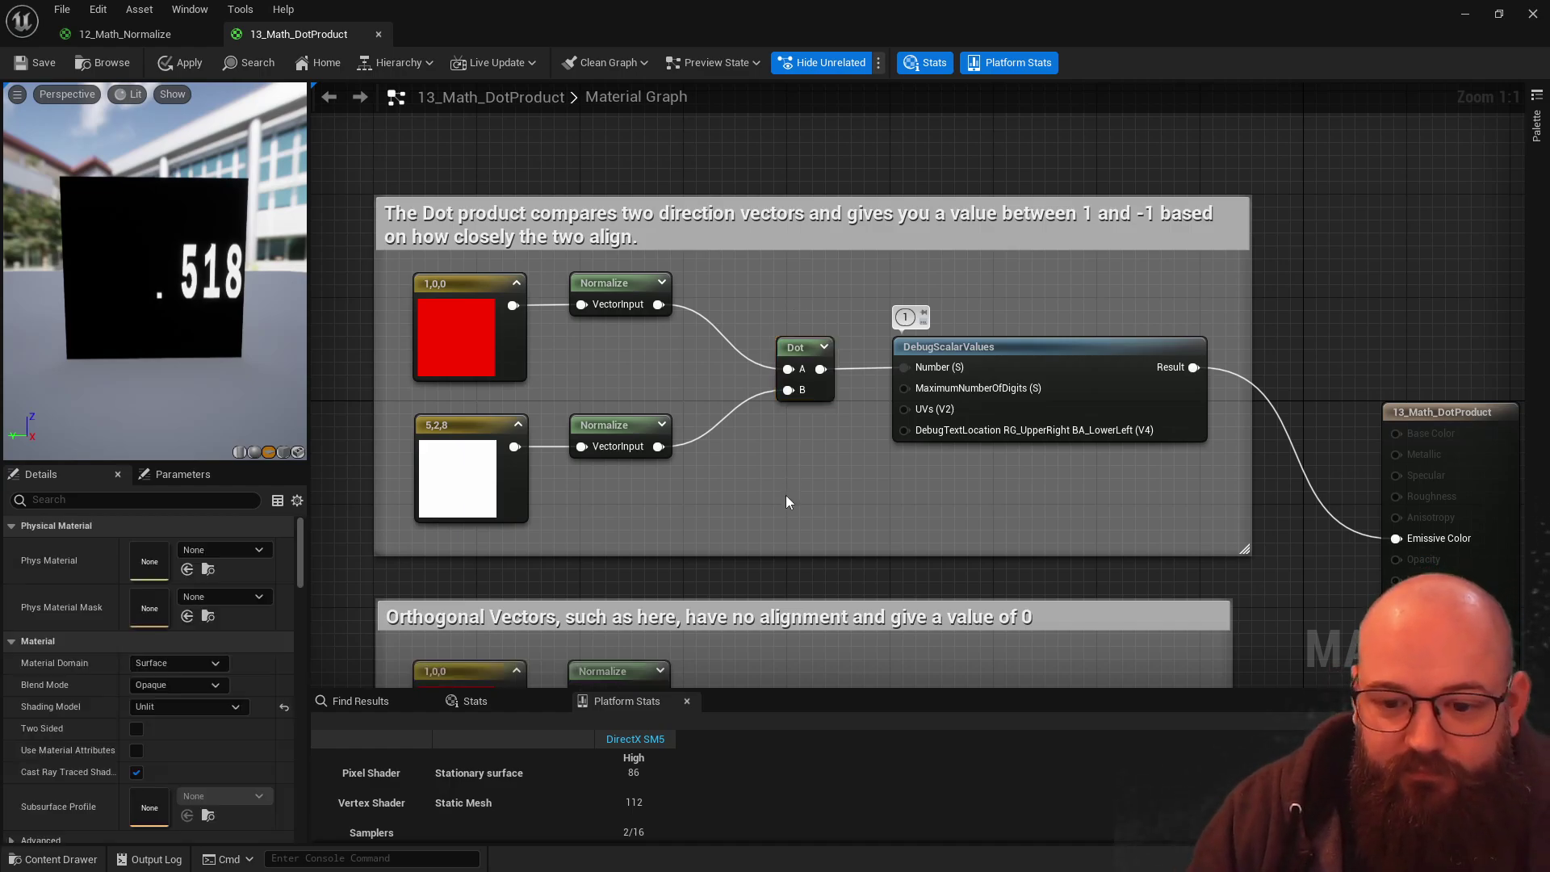
Step: Change the constant to 1,0,0, then to 5,0,0 so the Dot preview reads 1.000
{"action": "left_click", "coordinate": [464, 476]}
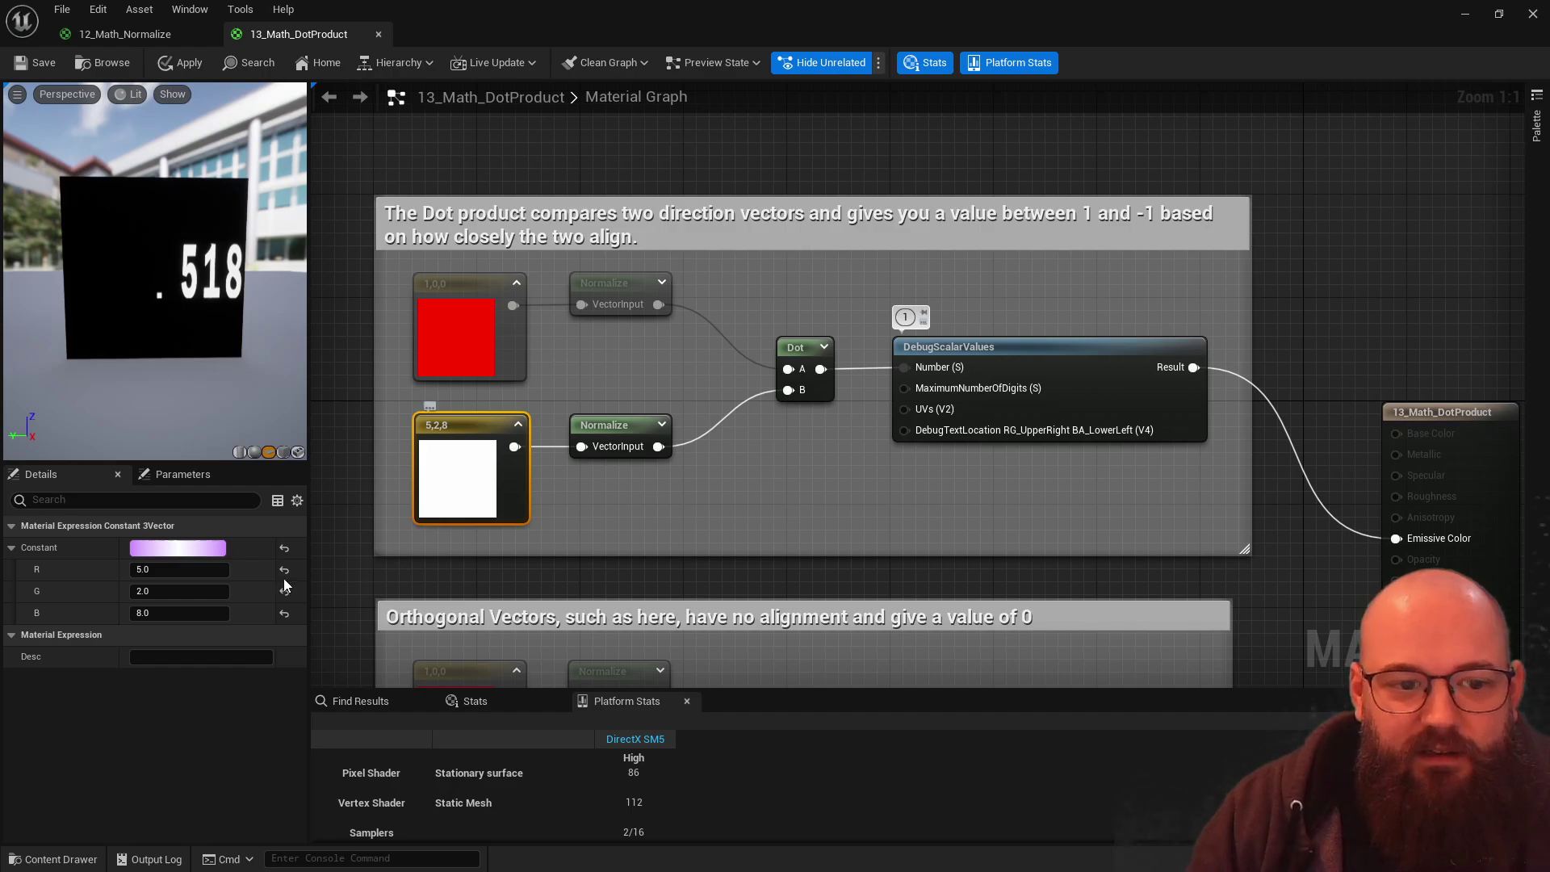
{"action": "left_click", "coordinate": [180, 570]}
{"action": "type", "text": "1"}
{"action": "key", "text": "Tab"}
{"action": "type", "text": "0"}
{"action": "key", "text": "Tab"}
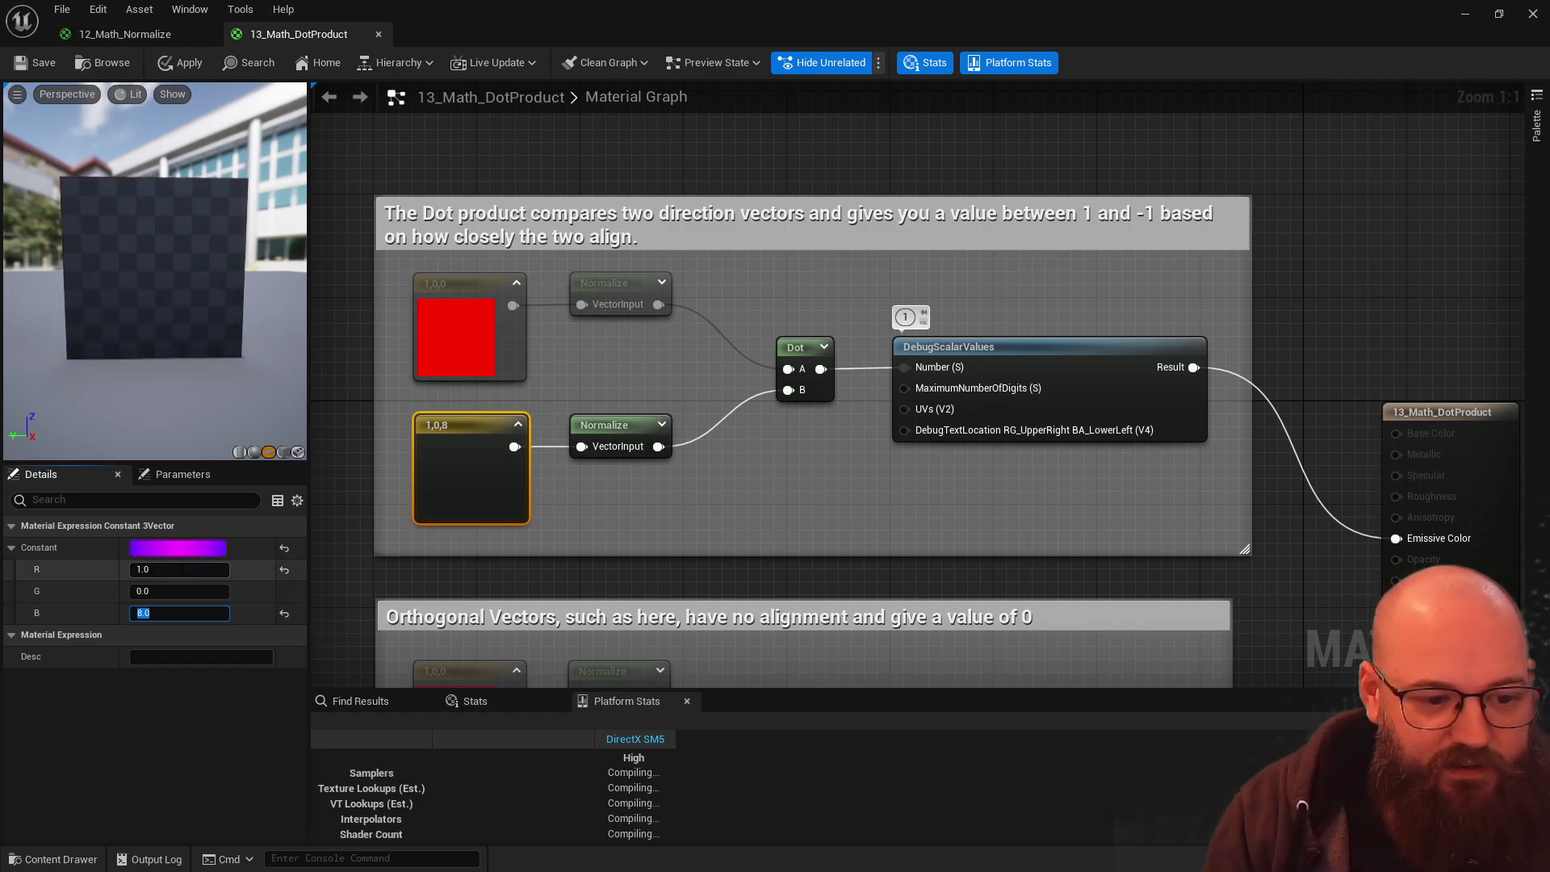
{"action": "type", "text": "0"}
{"action": "key", "text": "Tab"}
{"action": "left_click", "coordinate": [730, 533]}
{"action": "left_click", "coordinate": [454, 479]}
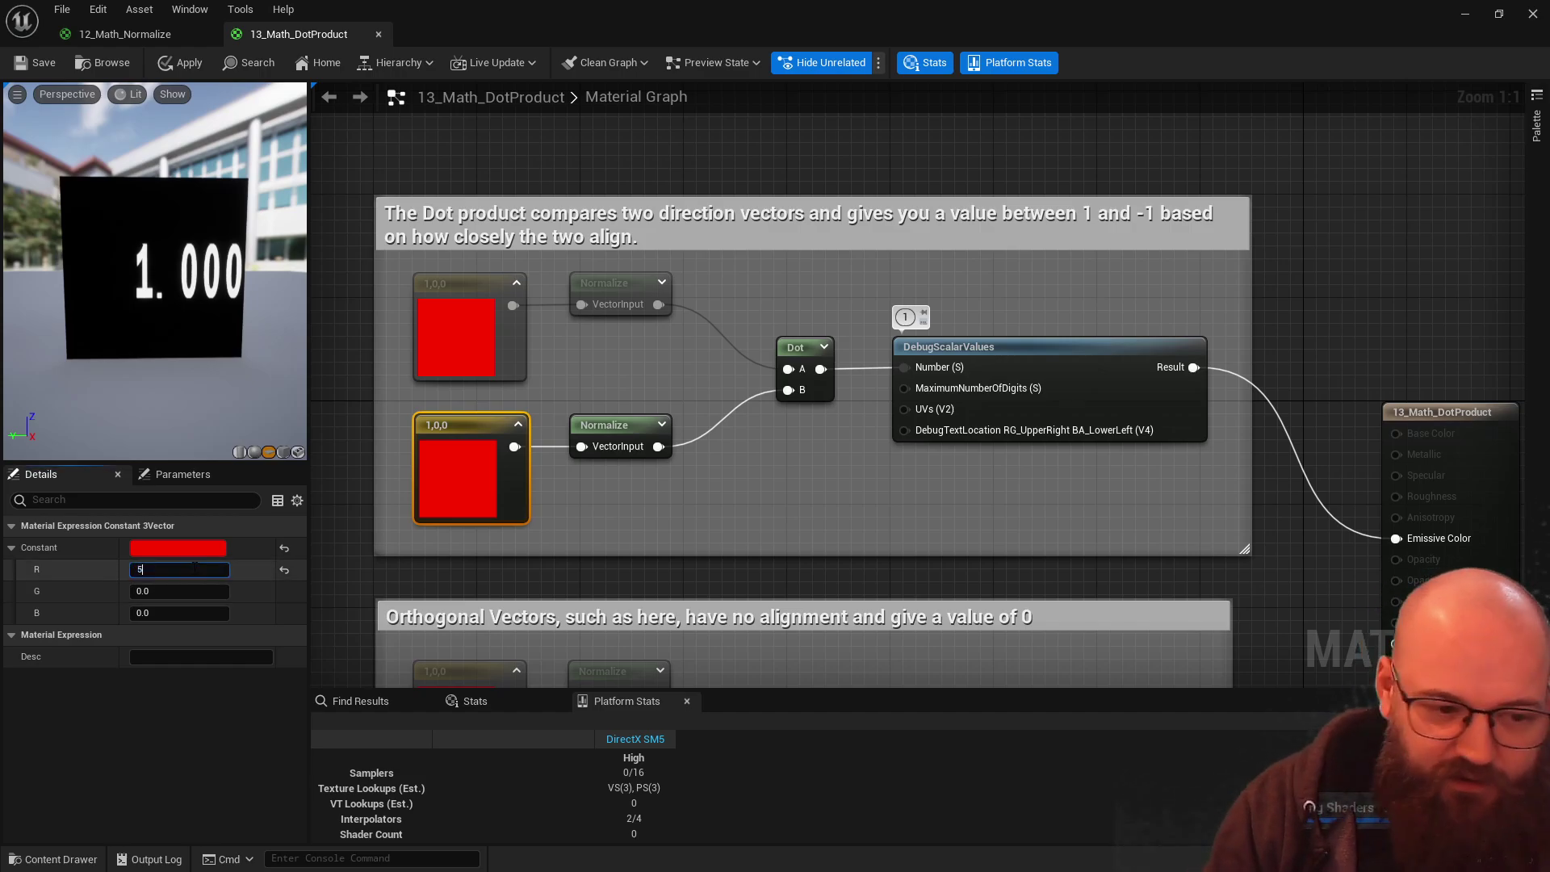
{"action": "key", "text": "Return"}
{"action": "left_click", "coordinate": [657, 499]}
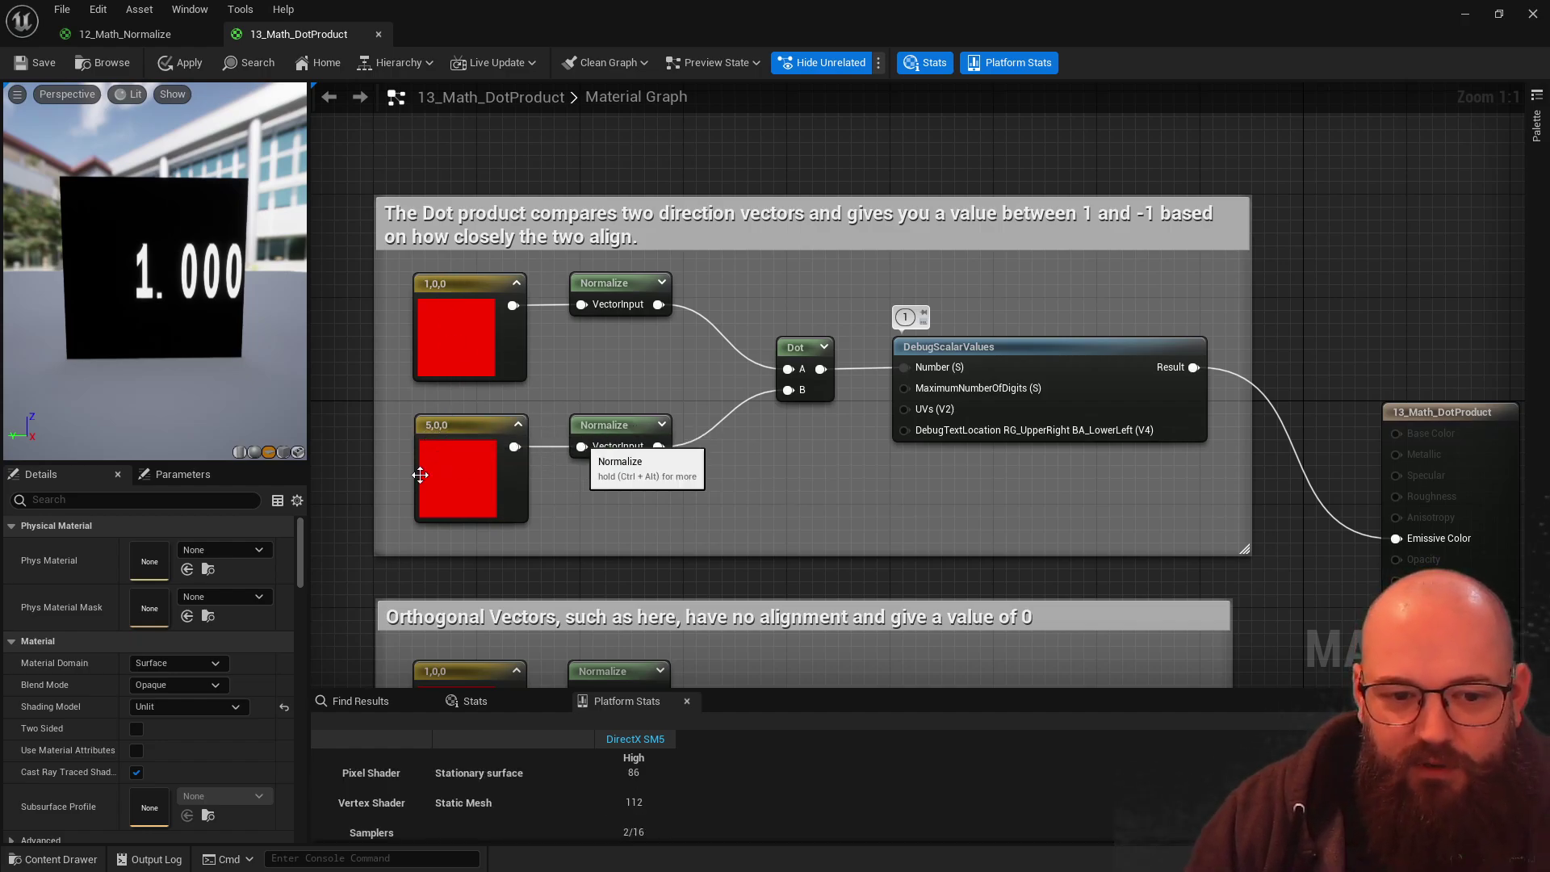
{"action": "left_click_drag", "start_coordinate": [812, 302], "coordinate": [786, 457]}
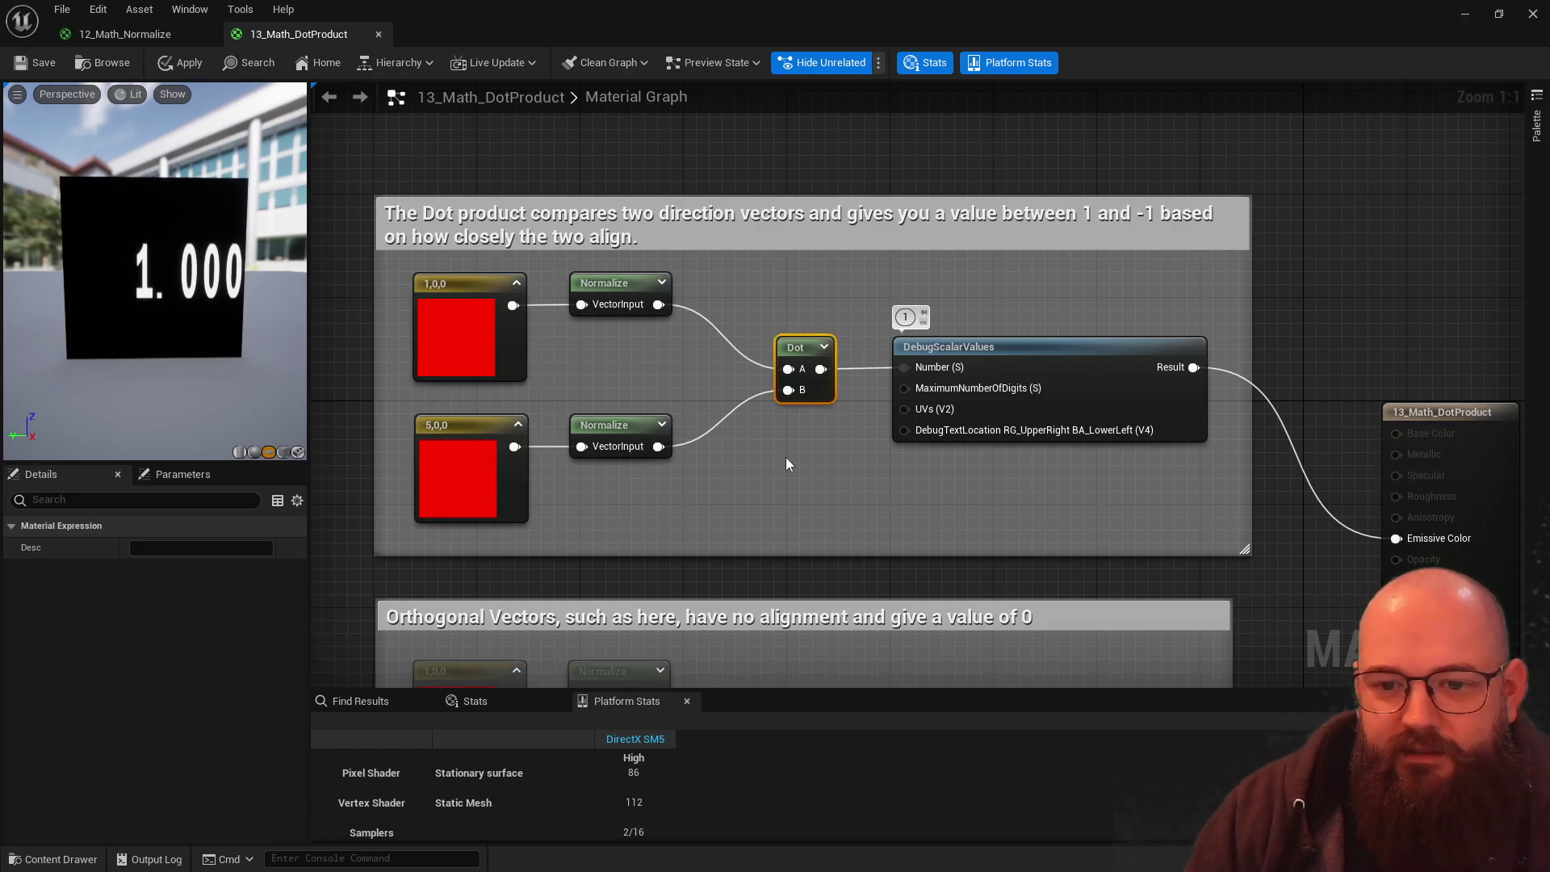
{"action": "left_click", "coordinate": [787, 457]}
Step: Pan past the Orthogonal (green 0,1,0) and Opposite Vectors examples, orbiting the plane preview, to reach Fresnel
{"action": "right_click_drag", "start_coordinate": [822, 596], "coordinate": [793, 271]}
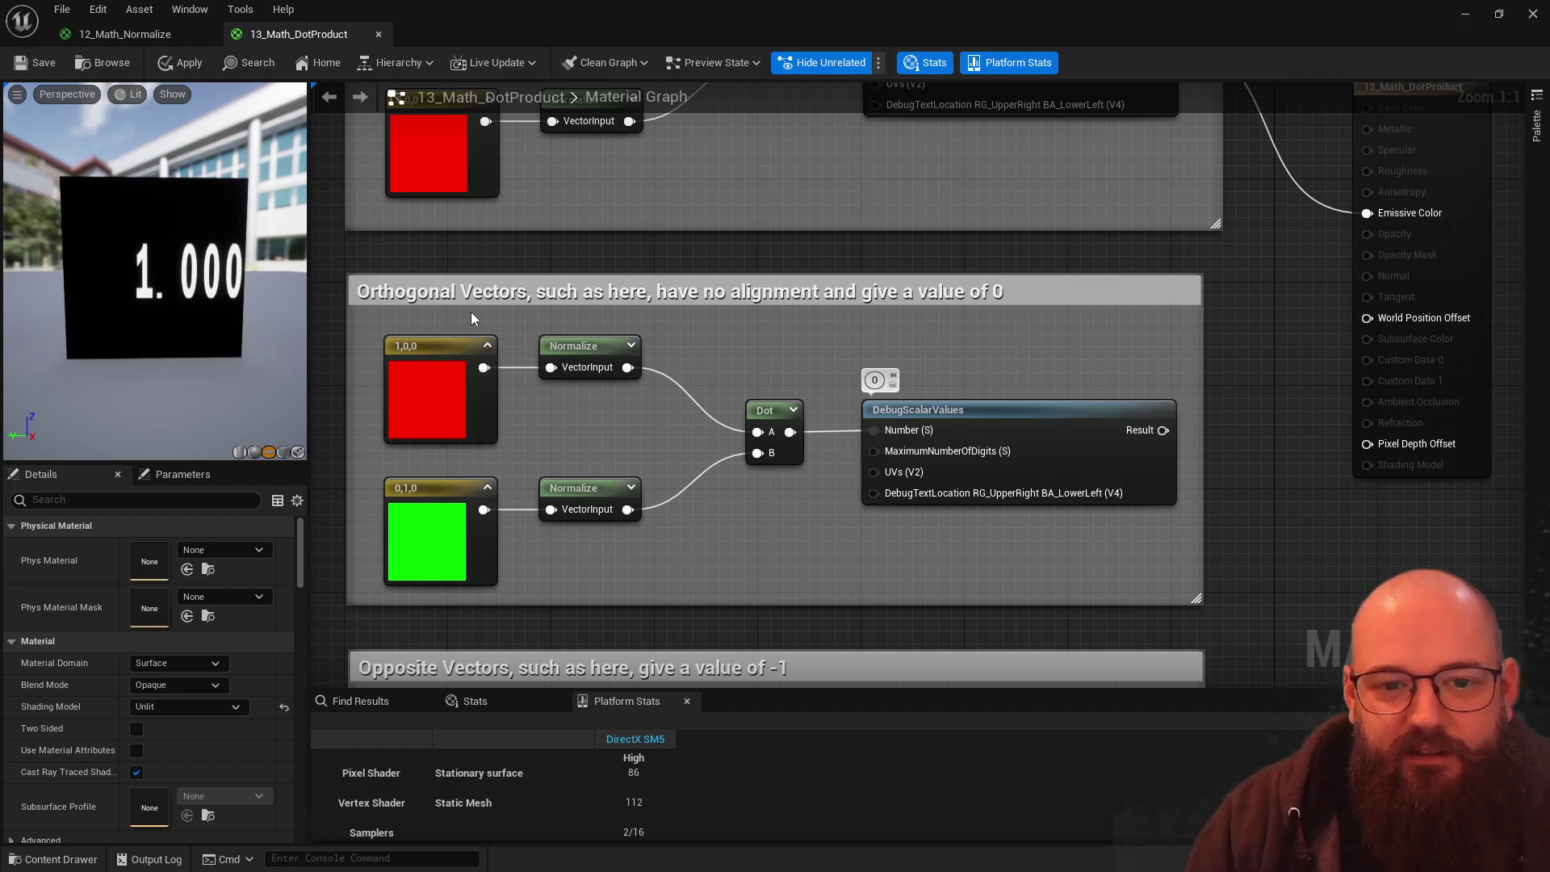
{"action": "right_click_drag", "start_coordinate": [821, 507], "coordinate": [890, 113]}
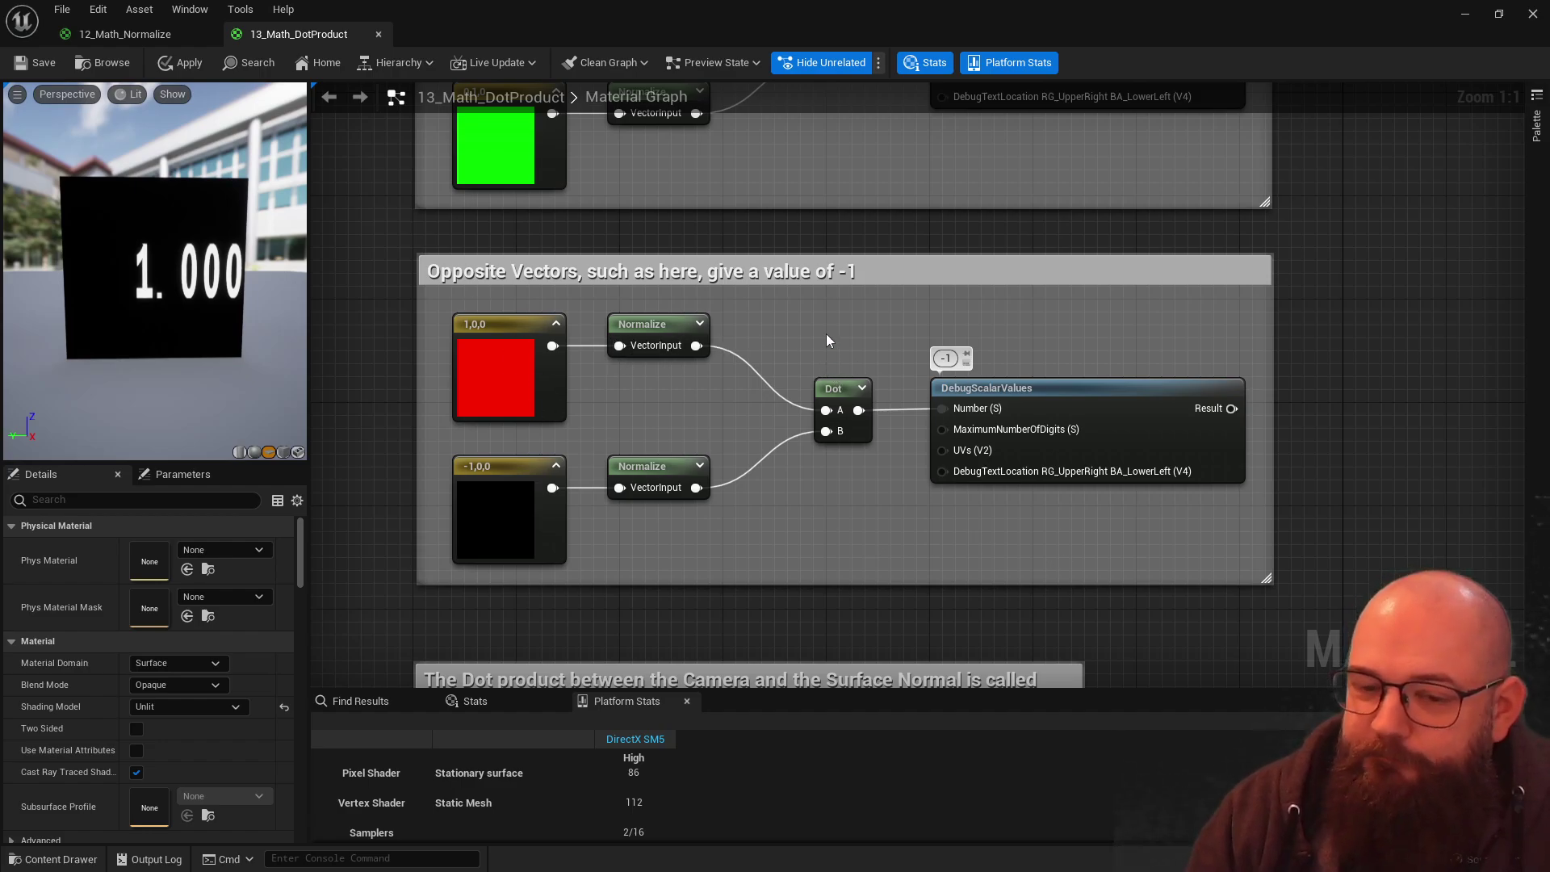
{"action": "right_click_drag", "start_coordinate": [826, 333], "coordinate": [806, 393]}
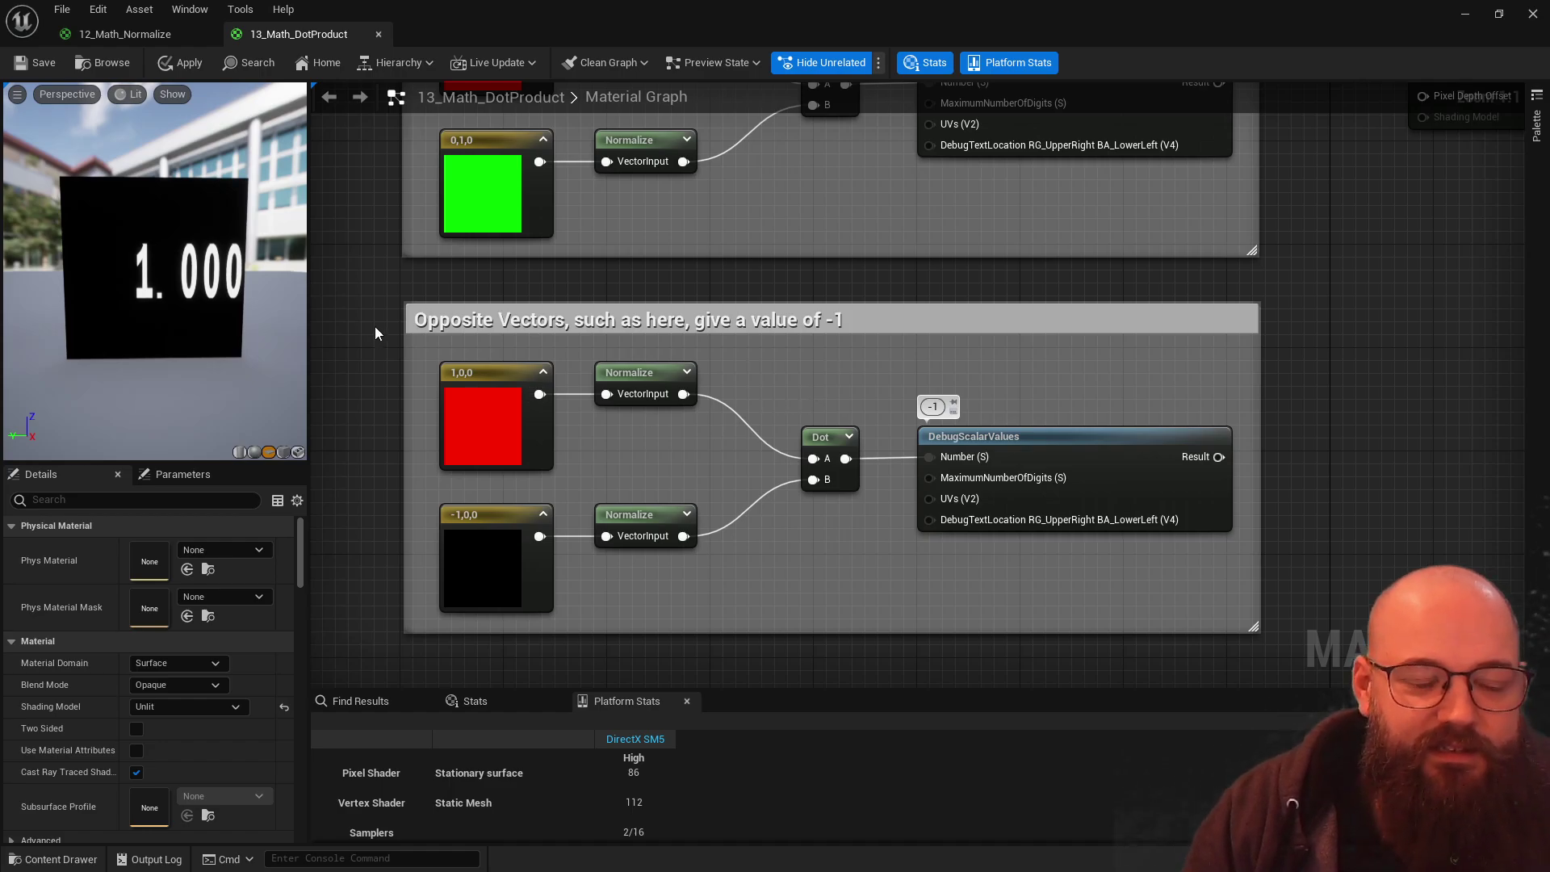
{"action": "mouse_move", "coordinate": [194, 299]}
{"action": "left_mouse_down"}
{"action": "mouse_move", "coordinate": [137, 299]}
{"action": "mouse_move", "coordinate": [218, 307]}
{"action": "left_mouse_up"}
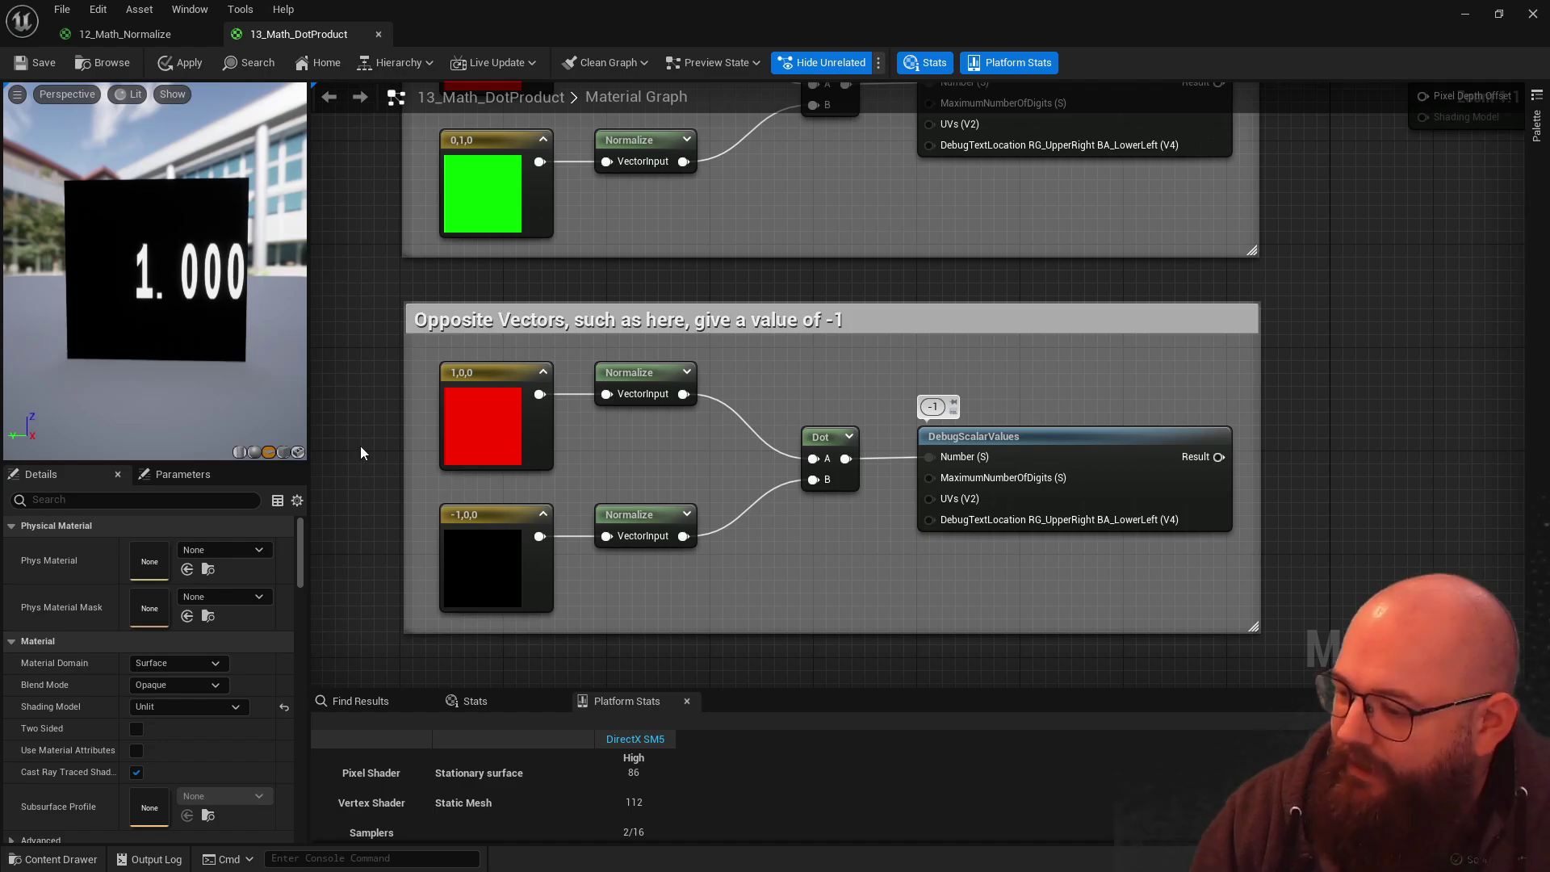
{"action": "right_click_drag", "start_coordinate": [355, 428], "coordinate": [389, 140]}
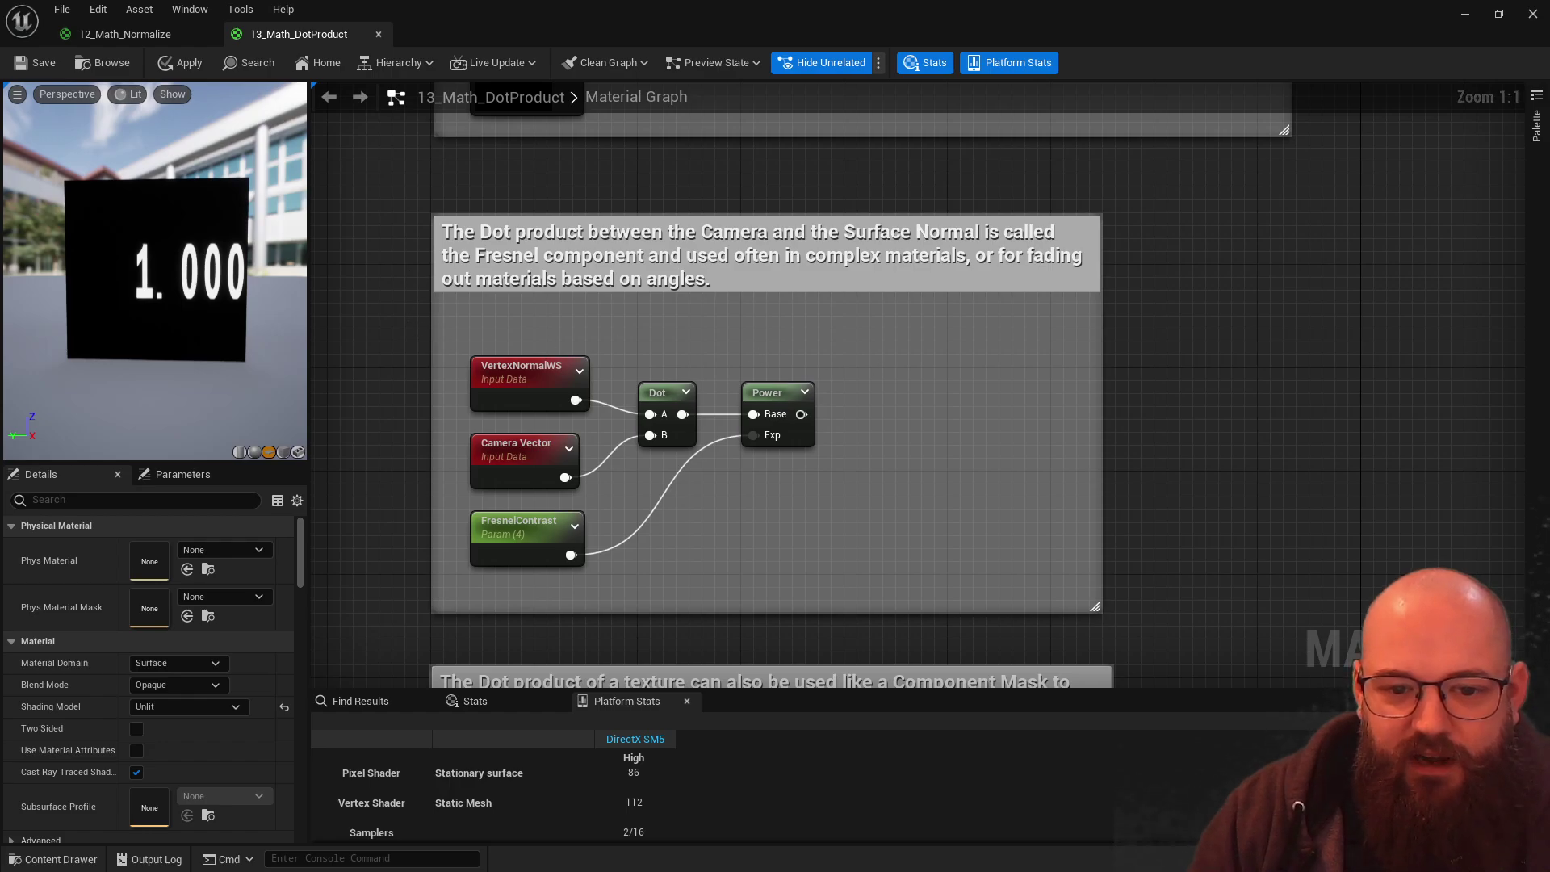
Step: Preview the Fresnel Power node's output on a sphere mesh
{"action": "left_click", "coordinate": [768, 411]}
{"action": "key", "text": "space"}
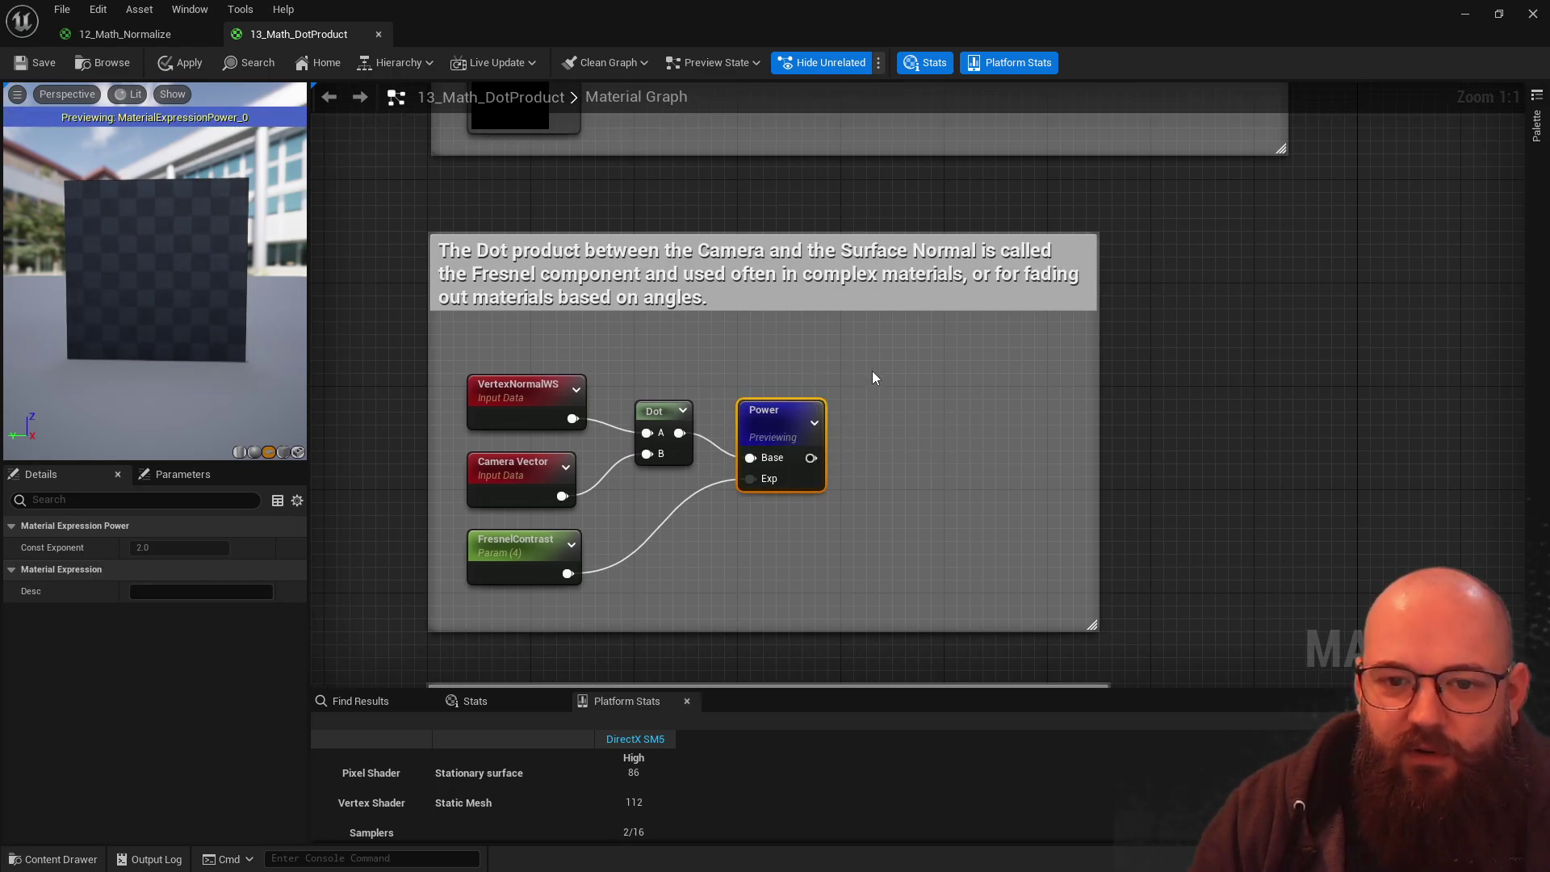
{"action": "left_click", "coordinate": [257, 453]}
{"action": "scroll", "coordinate": [216, 274], "scroll_direction": "down", "scroll_amount": 5}
{"action": "left_click_drag", "start_coordinate": [216, 274], "coordinate": [257, 282]}
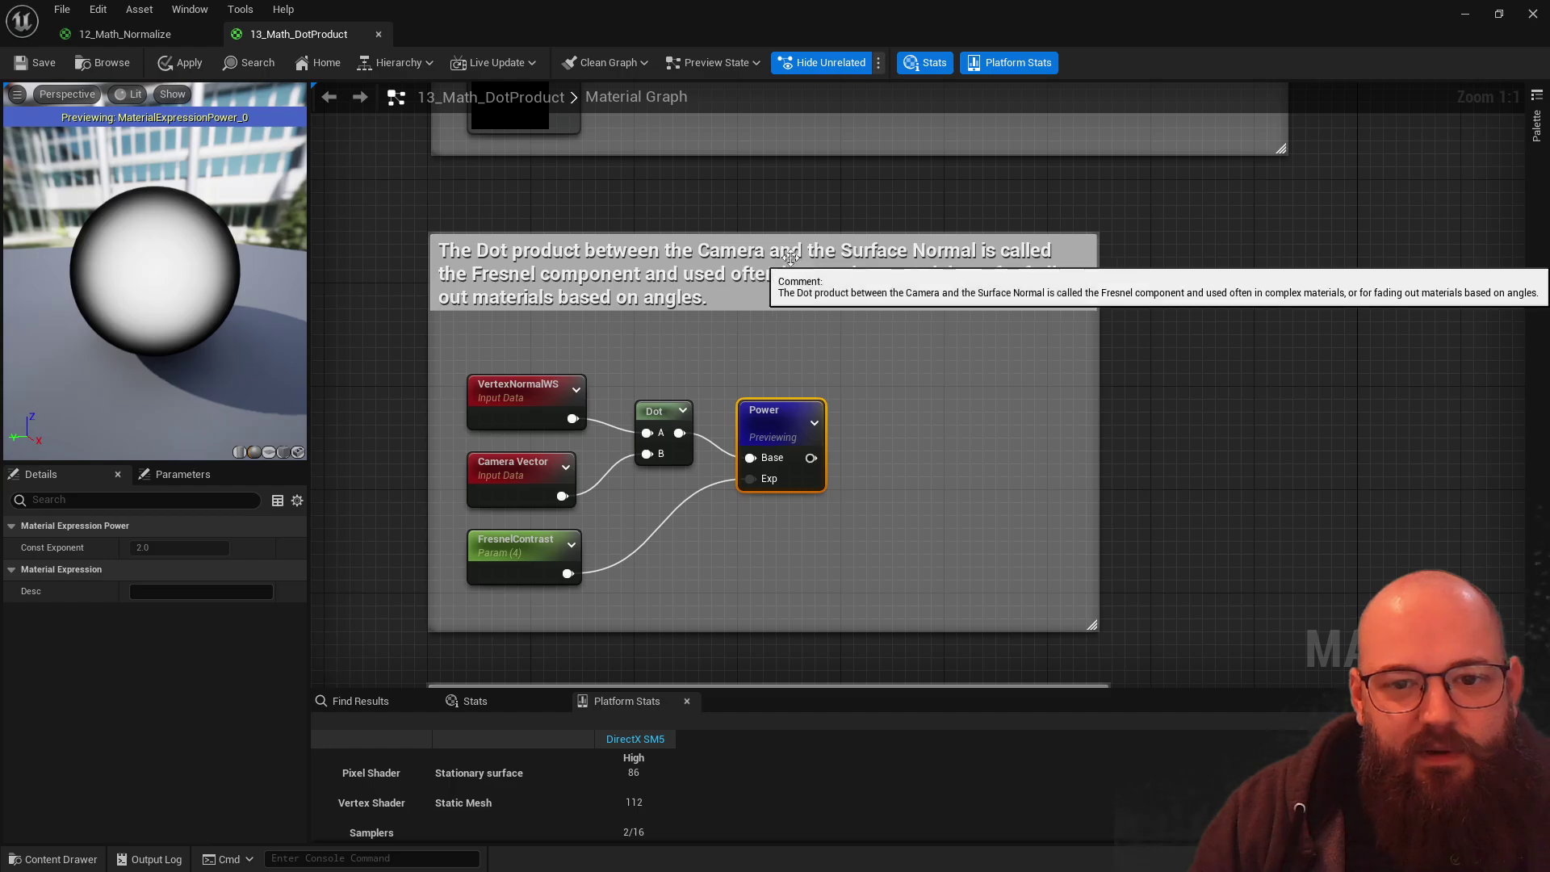
Step: Highlight the Camera Vector and VertexNormalWS inputs, then inspect the sphere's bright Fresnel edges
{"action": "left_click", "coordinate": [510, 476]}
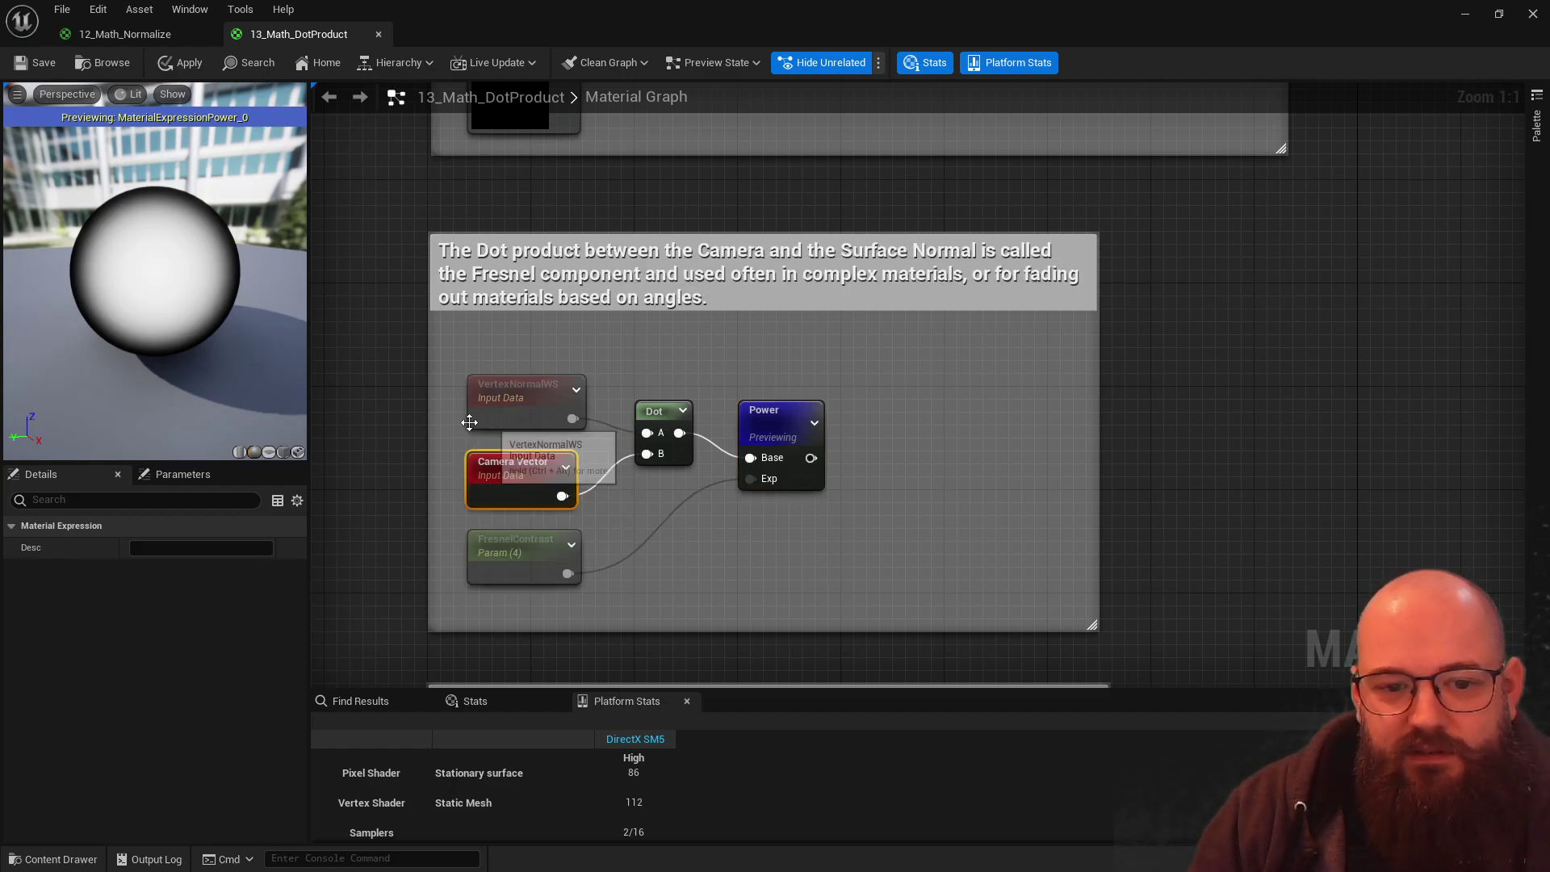
{"action": "left_click", "coordinate": [512, 404], "text": "ctrl"}
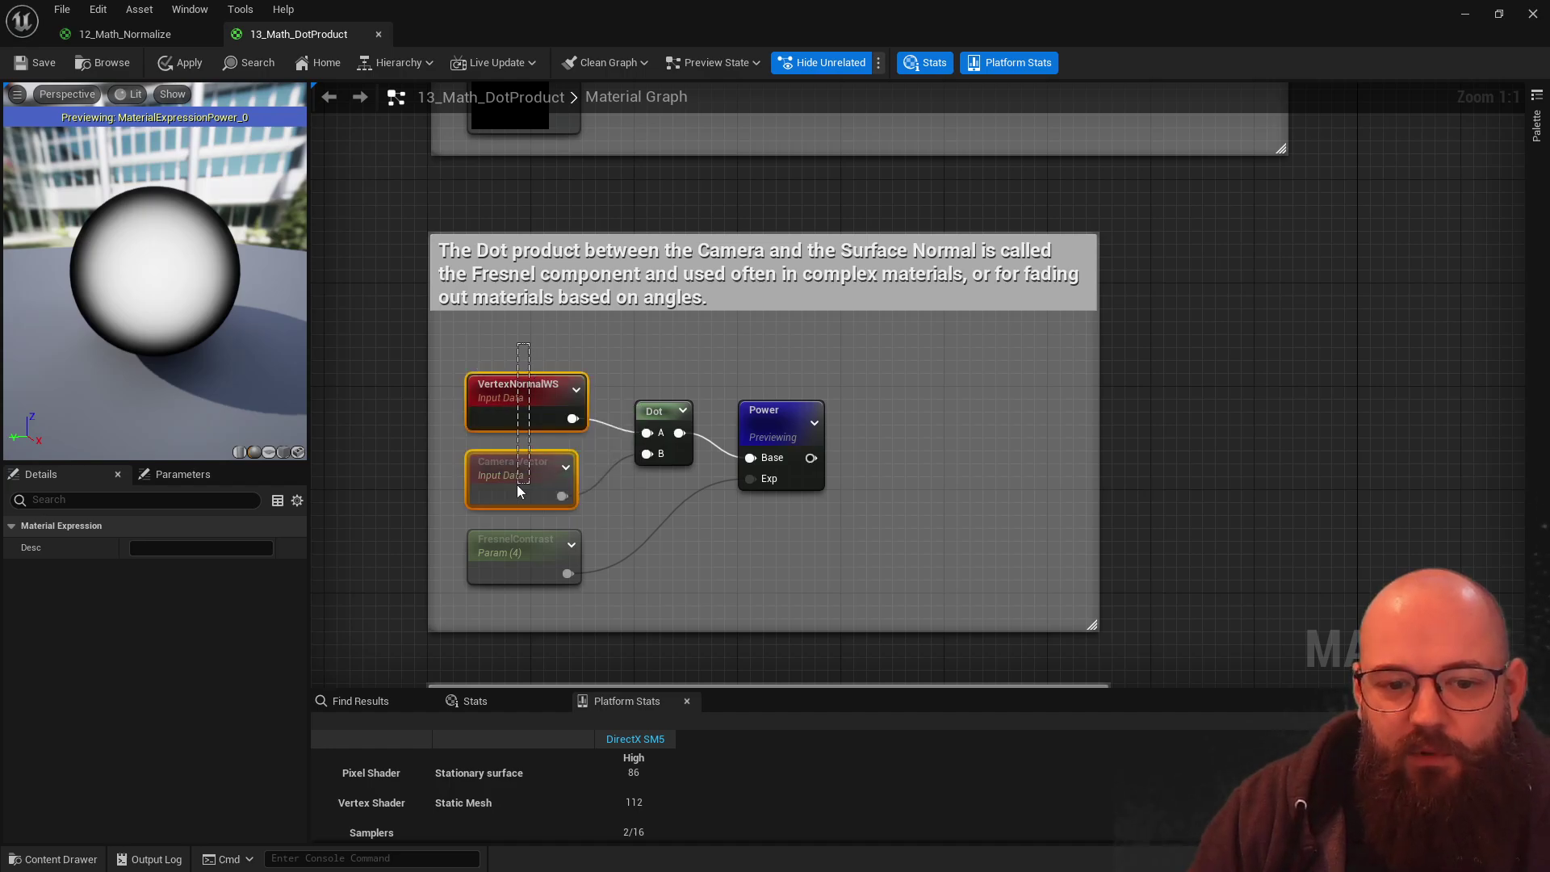
{"action": "left_click", "coordinate": [533, 343]}
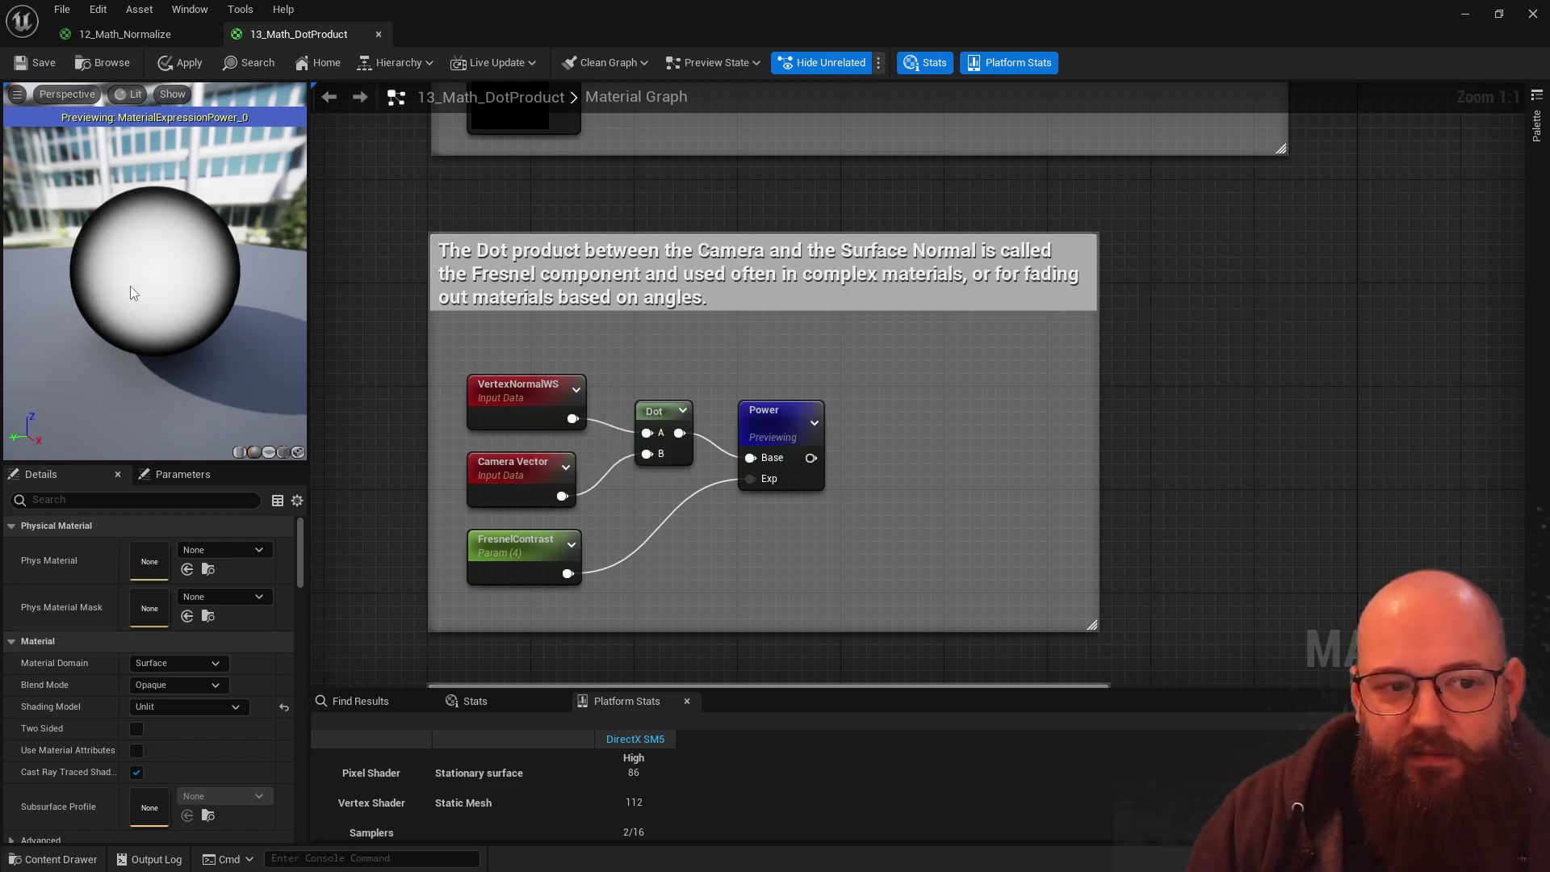
{"action": "left_click_drag", "start_coordinate": [183, 304], "coordinate": [145, 304]}
{"action": "left_click_drag", "start_coordinate": [287, 314], "coordinate": [167, 283]}
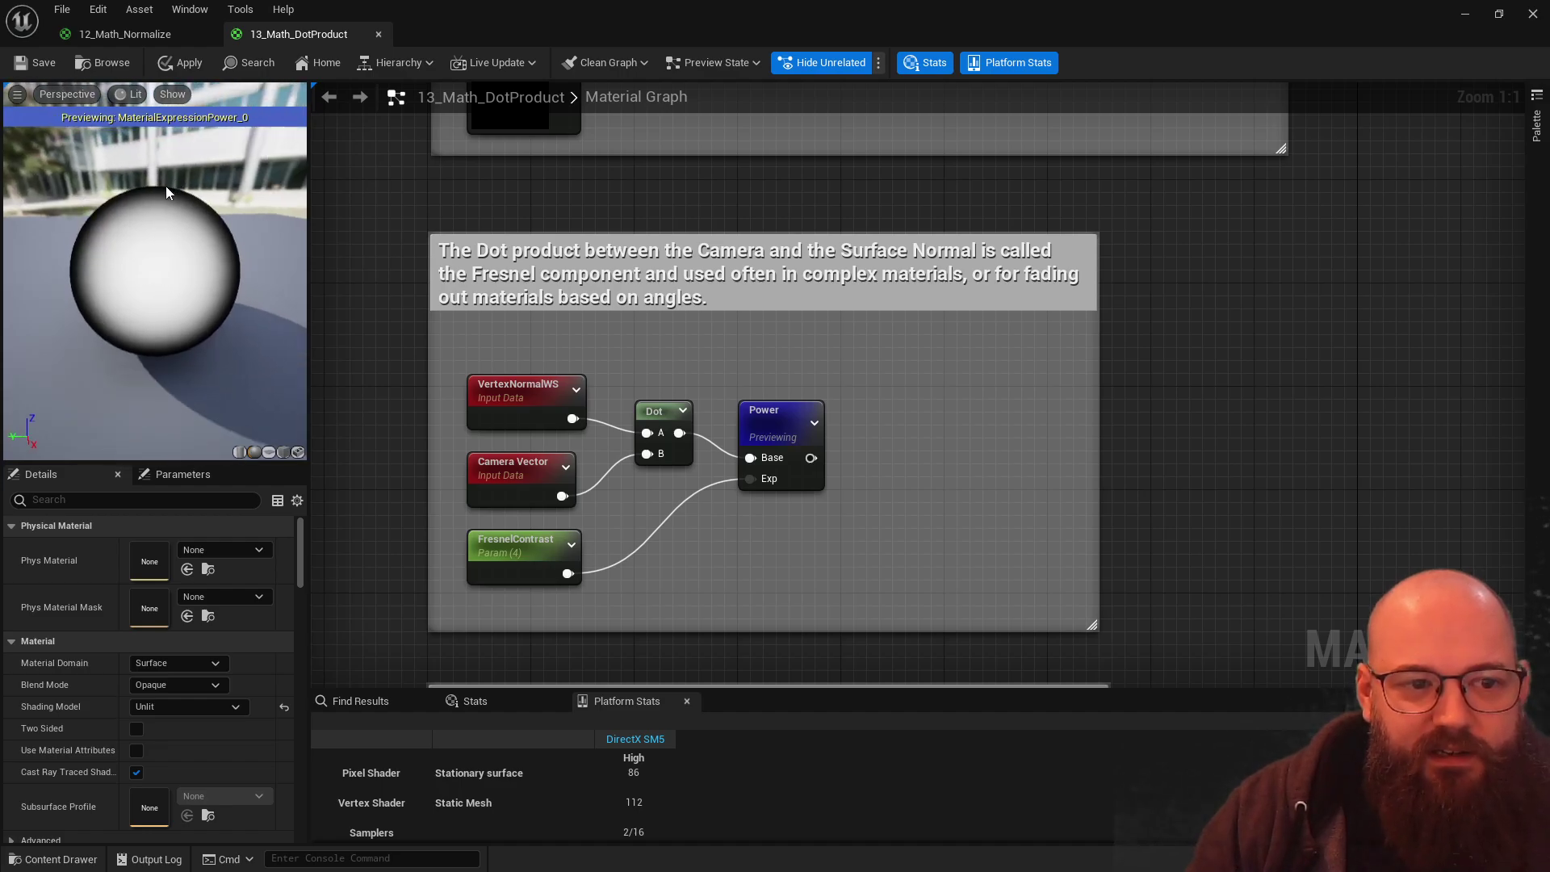
Step: Compare the Fresnel falloff on a cube preview, then return to the sphere
{"action": "left_click", "coordinate": [282, 452]}
{"action": "left_click_drag", "start_coordinate": [149, 298], "coordinate": [296, 384]}
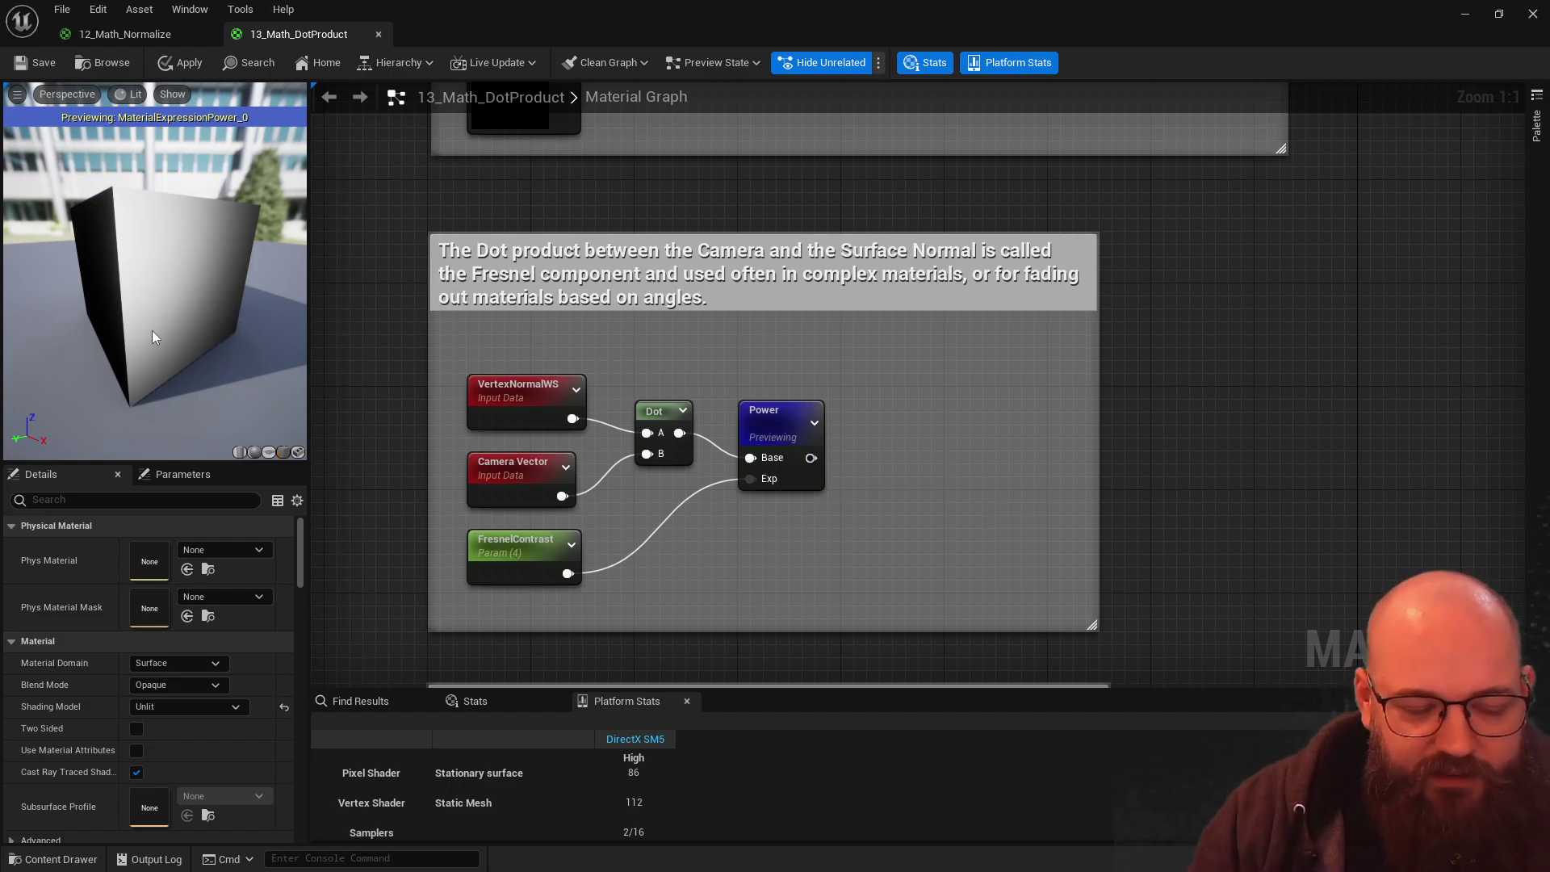
{"action": "left_click", "coordinate": [255, 453]}
{"action": "left_click_drag", "start_coordinate": [154, 286], "coordinate": [200, 287]}
{"action": "right_click_drag", "start_coordinate": [899, 569], "coordinate": [893, 74]}
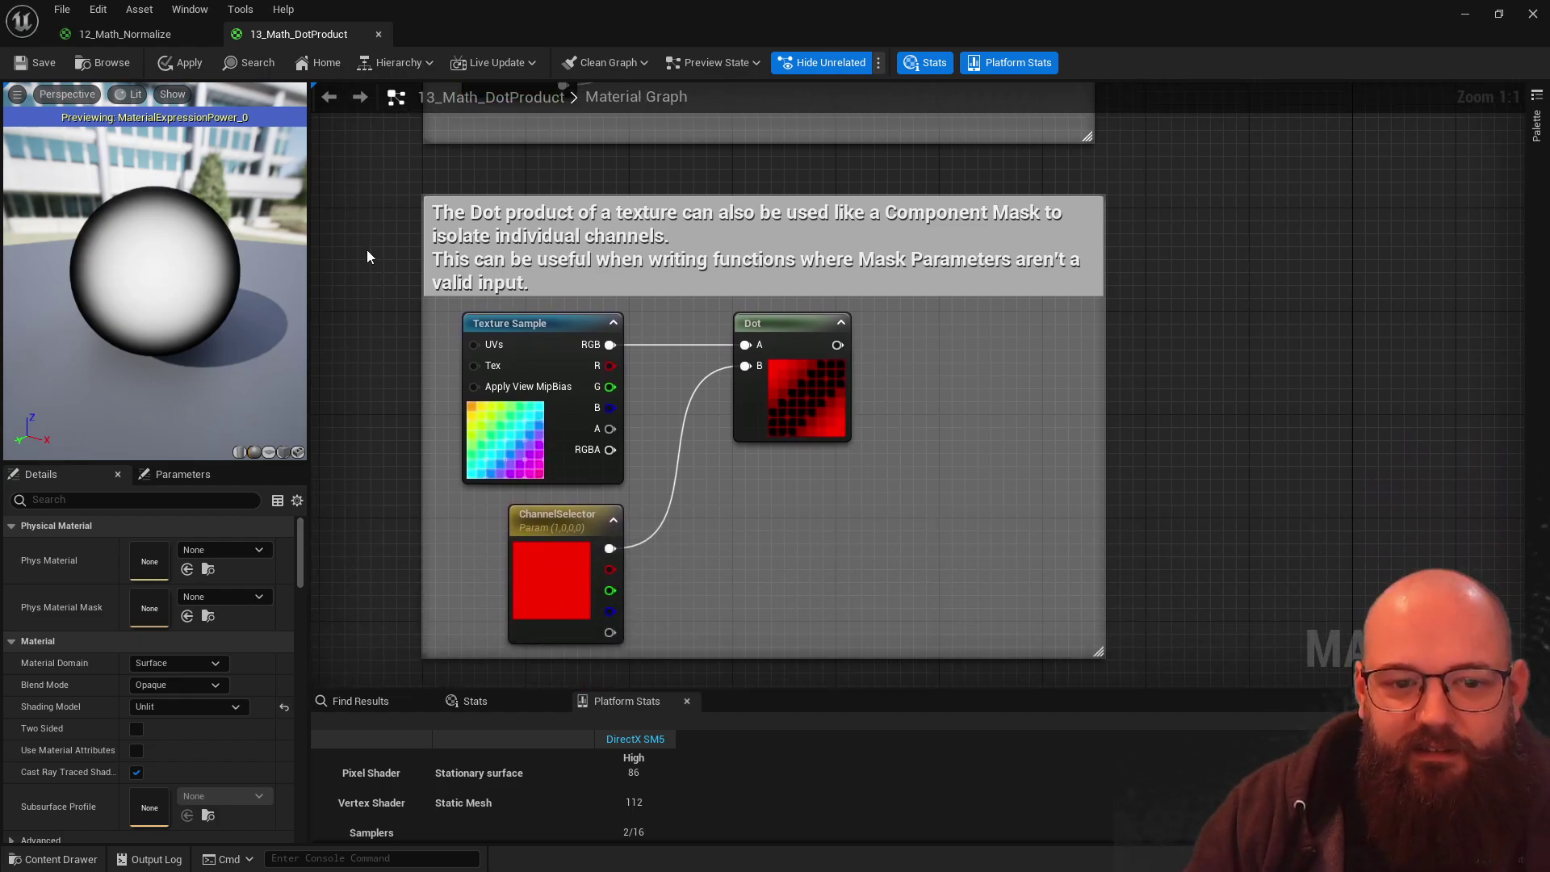
Step: Add a ComponentMask node beside the Texture Sample in the channel-masking example
{"action": "scroll", "coordinate": [814, 480], "scroll_direction": "down", "scroll_amount": 3}
{"action": "scroll", "coordinate": [840, 486], "scroll_direction": "up", "scroll_amount": 2}
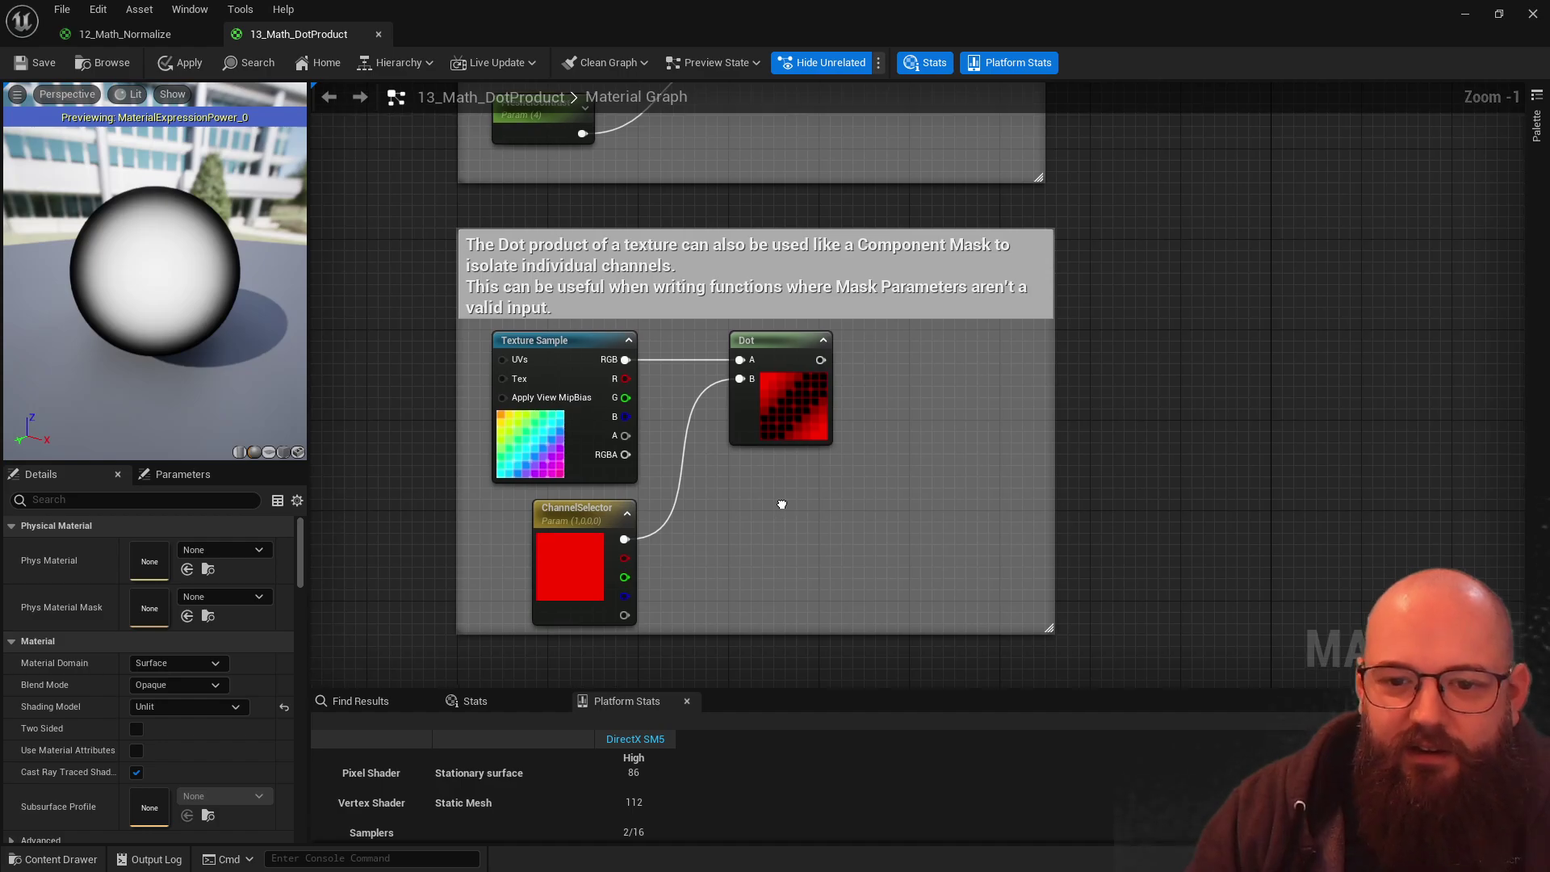
{"action": "scroll", "coordinate": [782, 504], "scroll_direction": "up", "scroll_amount": 1}
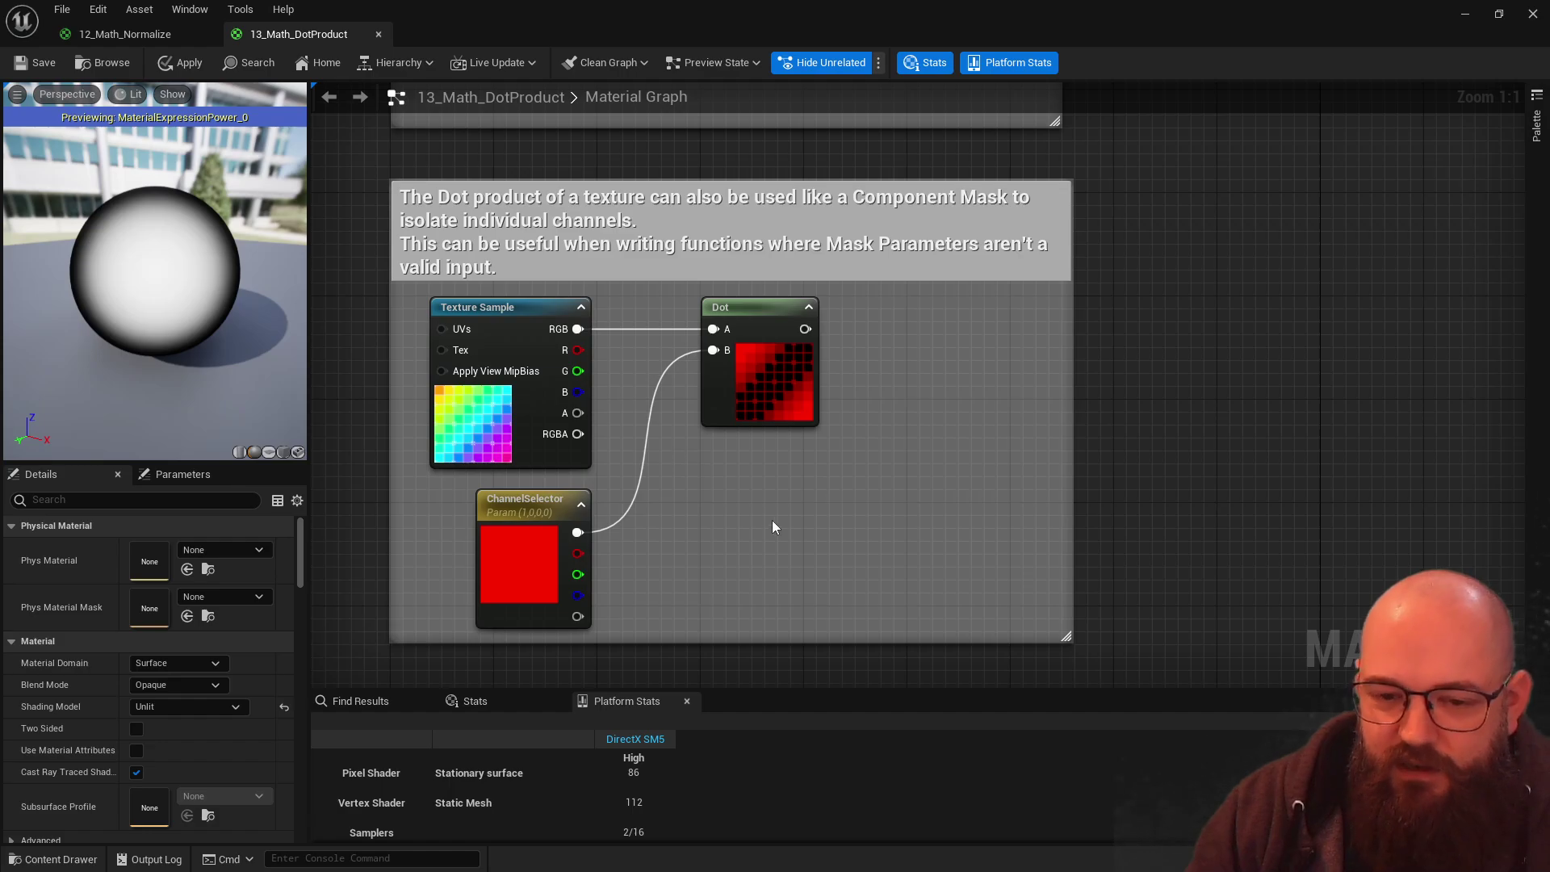
{"action": "right_click", "coordinate": [703, 461]}
{"action": "type", "text": "mask"}
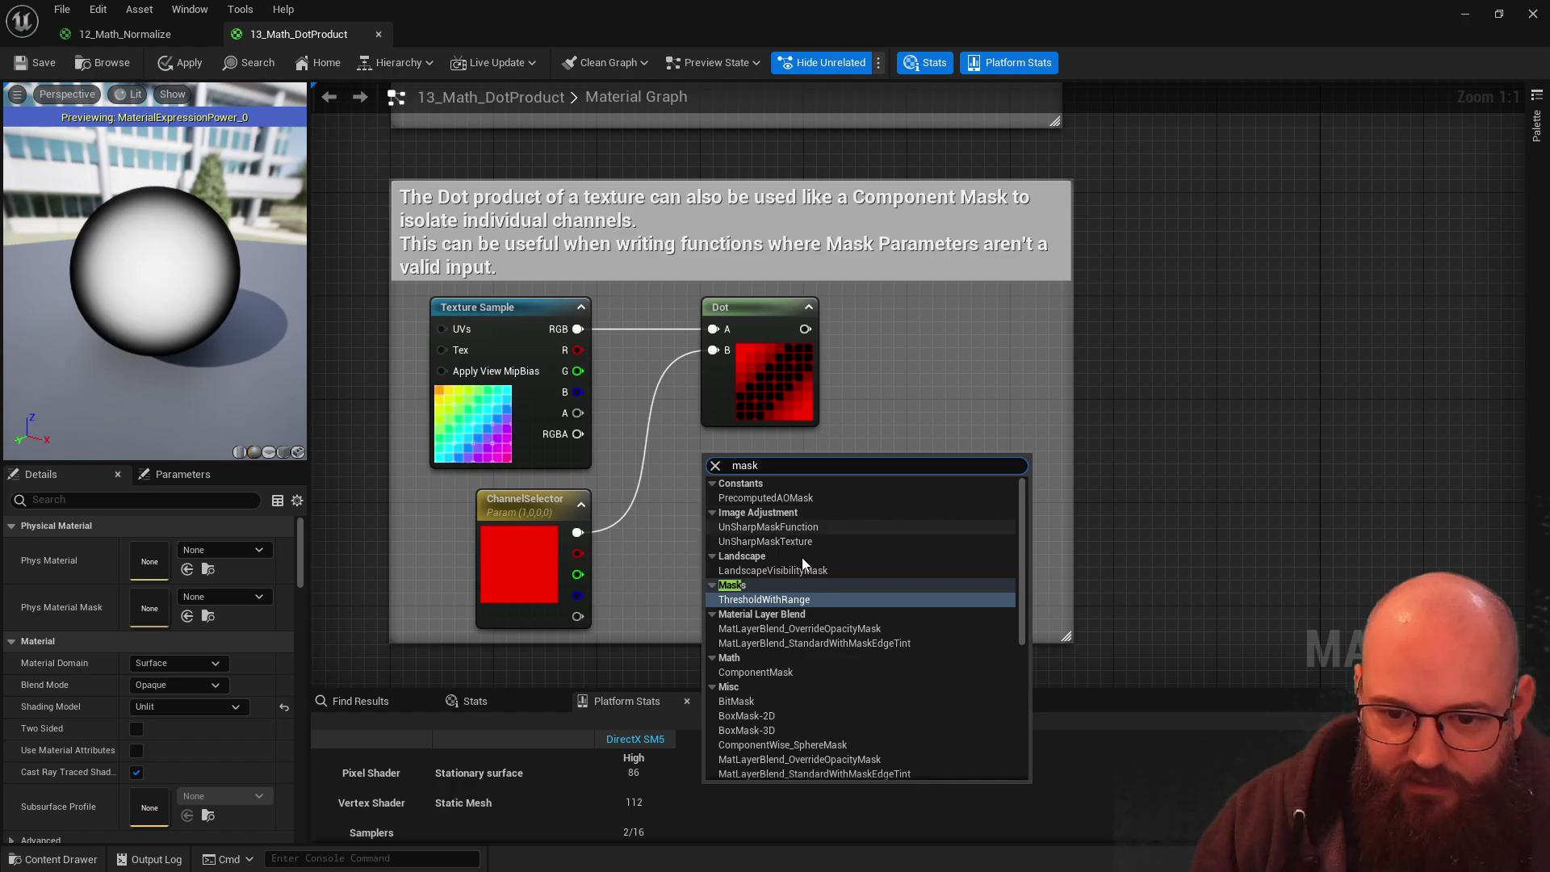
{"action": "scroll", "coordinate": [821, 543], "scroll_direction": "down", "scroll_amount": 2}
{"action": "left_click", "coordinate": [788, 596]}
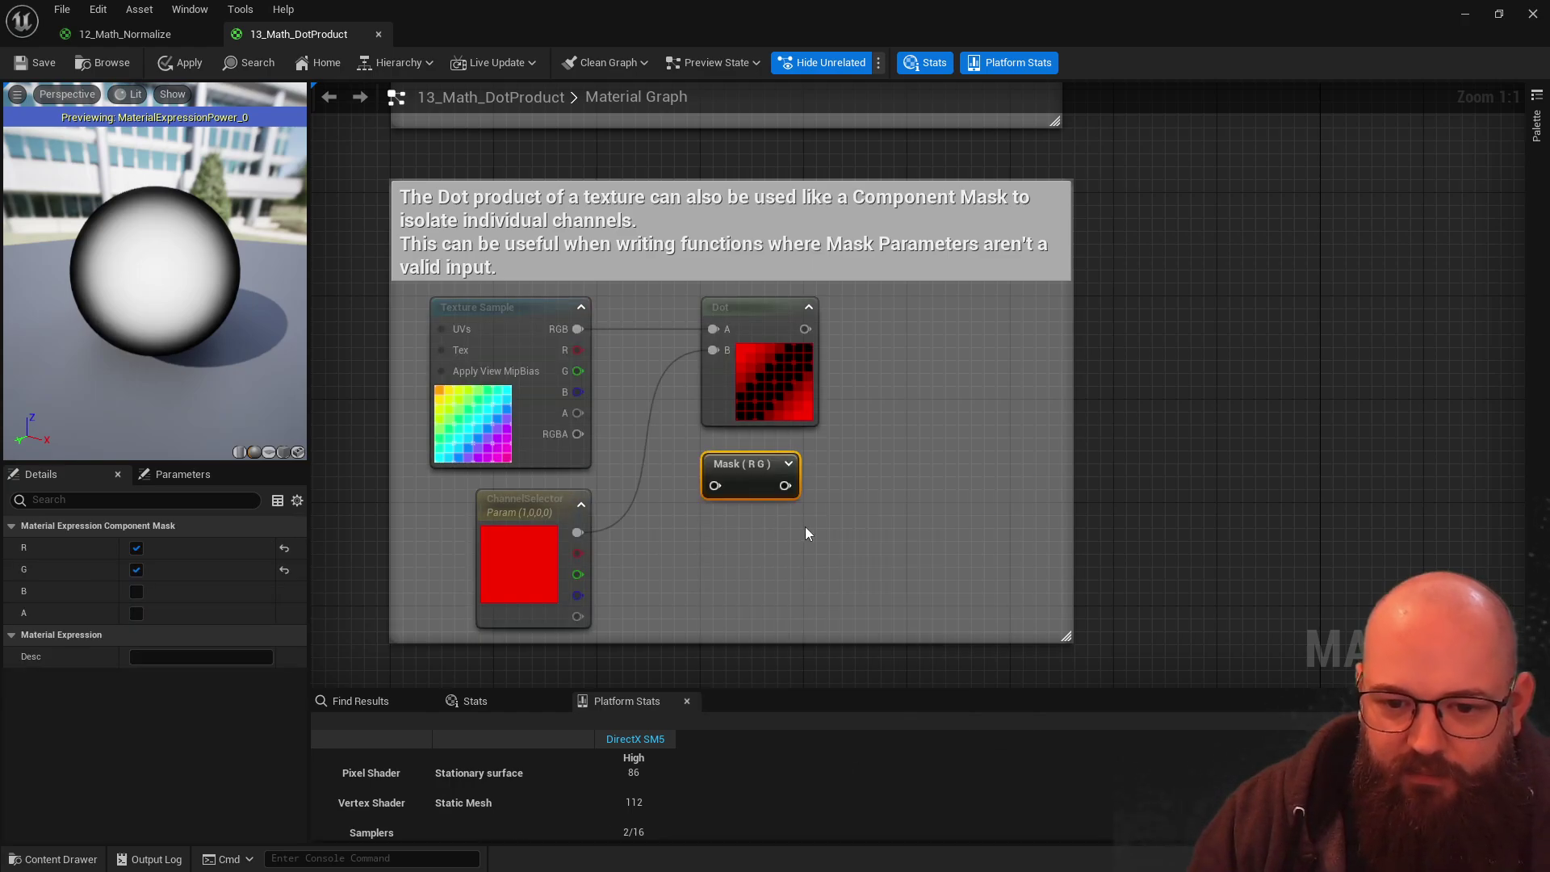
Step: Feed the Texture Sample RGB into the mask and set it to pass only G
{"action": "left_click_drag", "start_coordinate": [715, 485], "coordinate": [578, 329]}
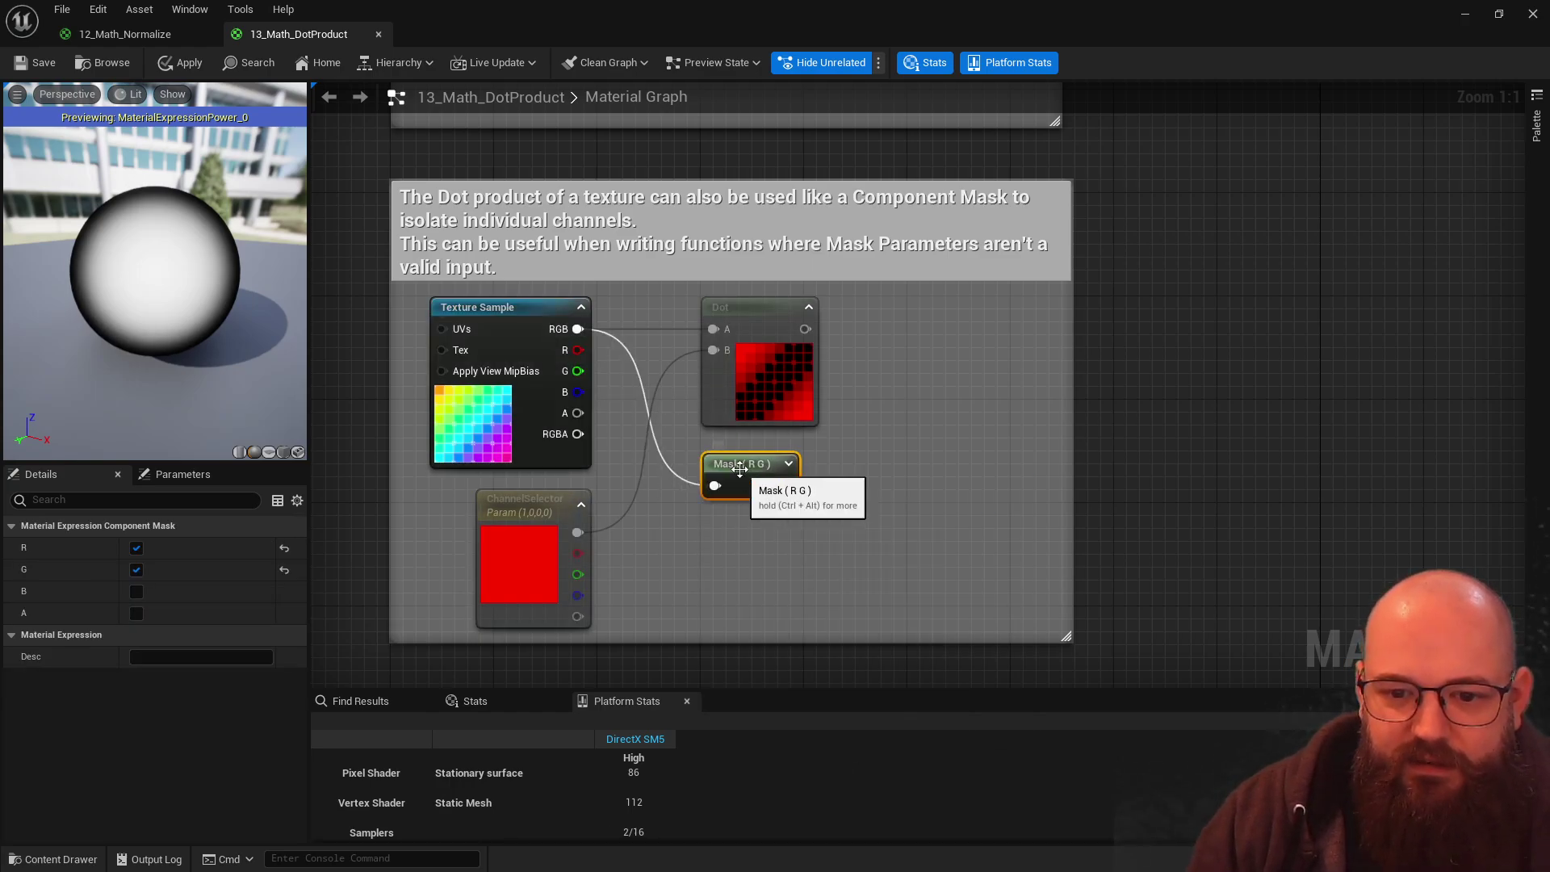
{"action": "left_click", "coordinate": [136, 569]}
{"action": "left_click", "coordinate": [137, 548]}
{"action": "left_click", "coordinate": [136, 569]}
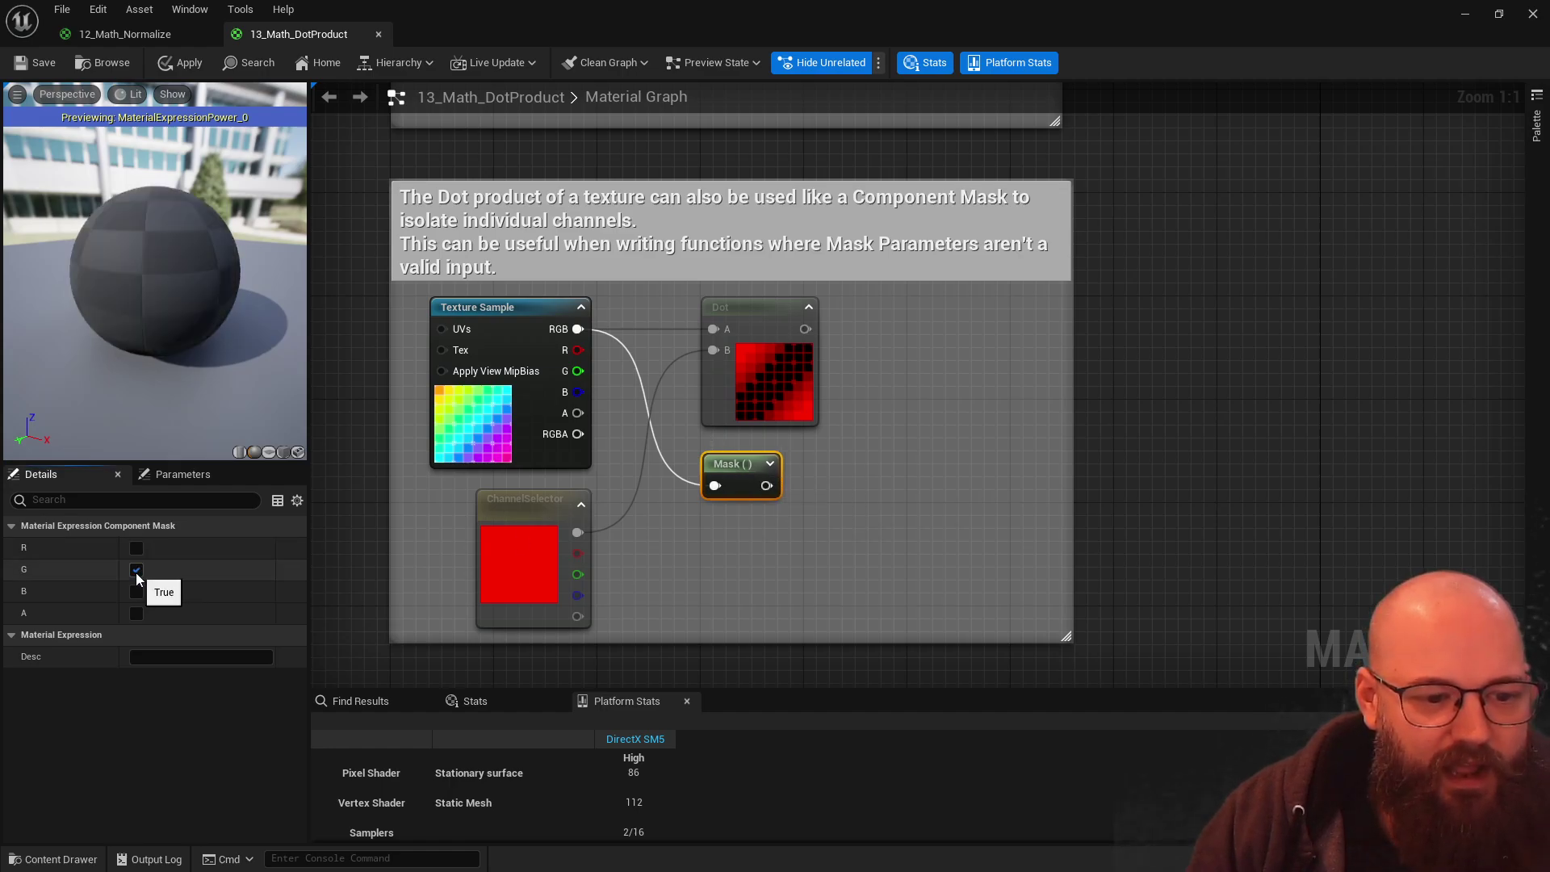
{"action": "left_click", "coordinate": [779, 463]}
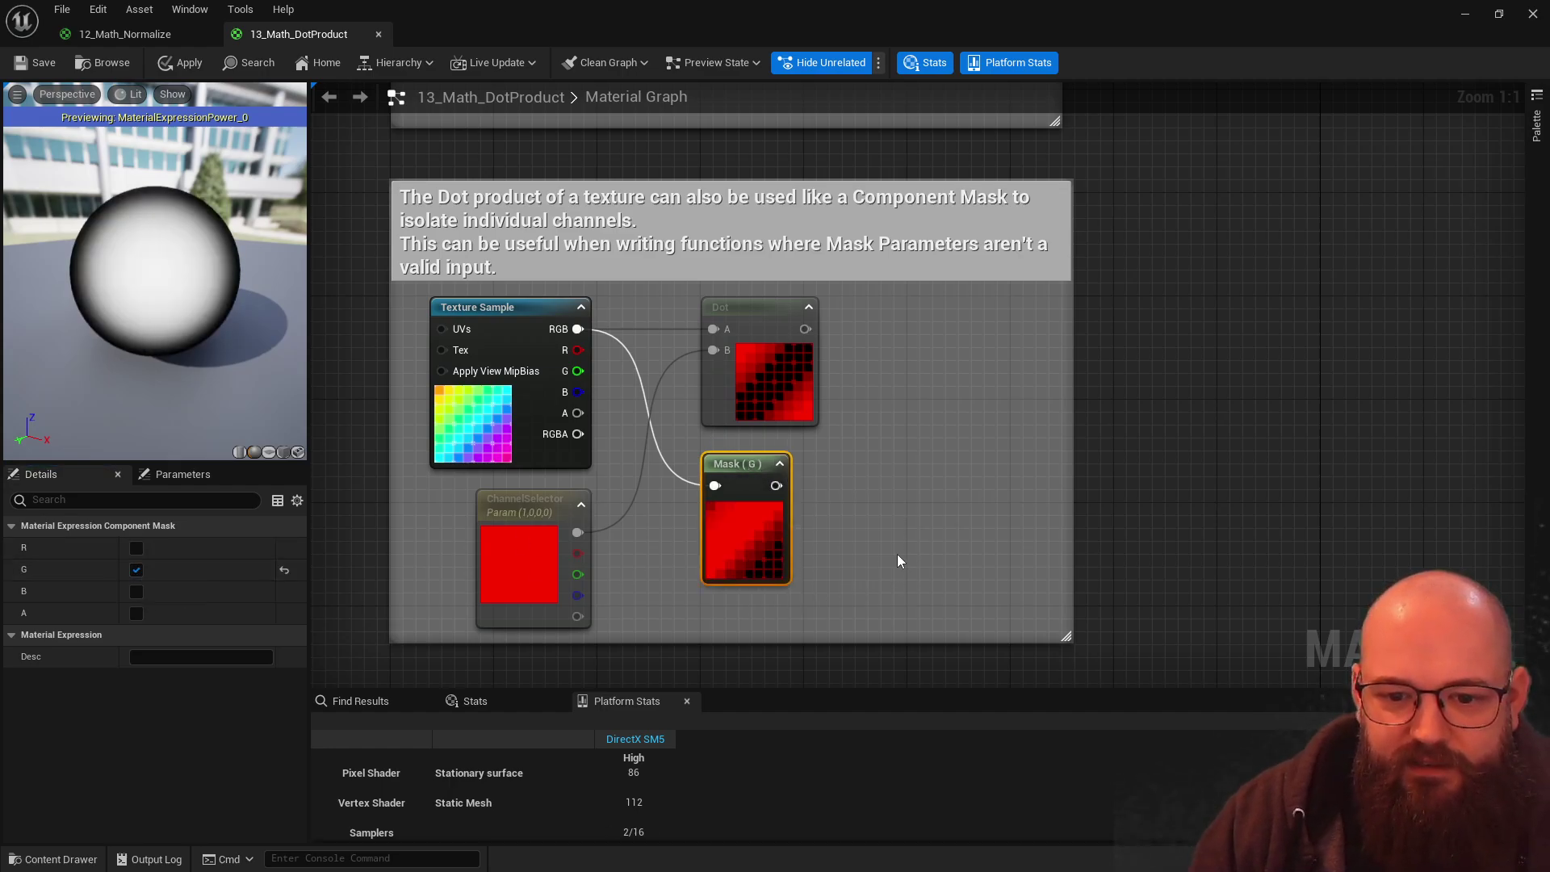
{"action": "left_click", "coordinate": [466, 403]}
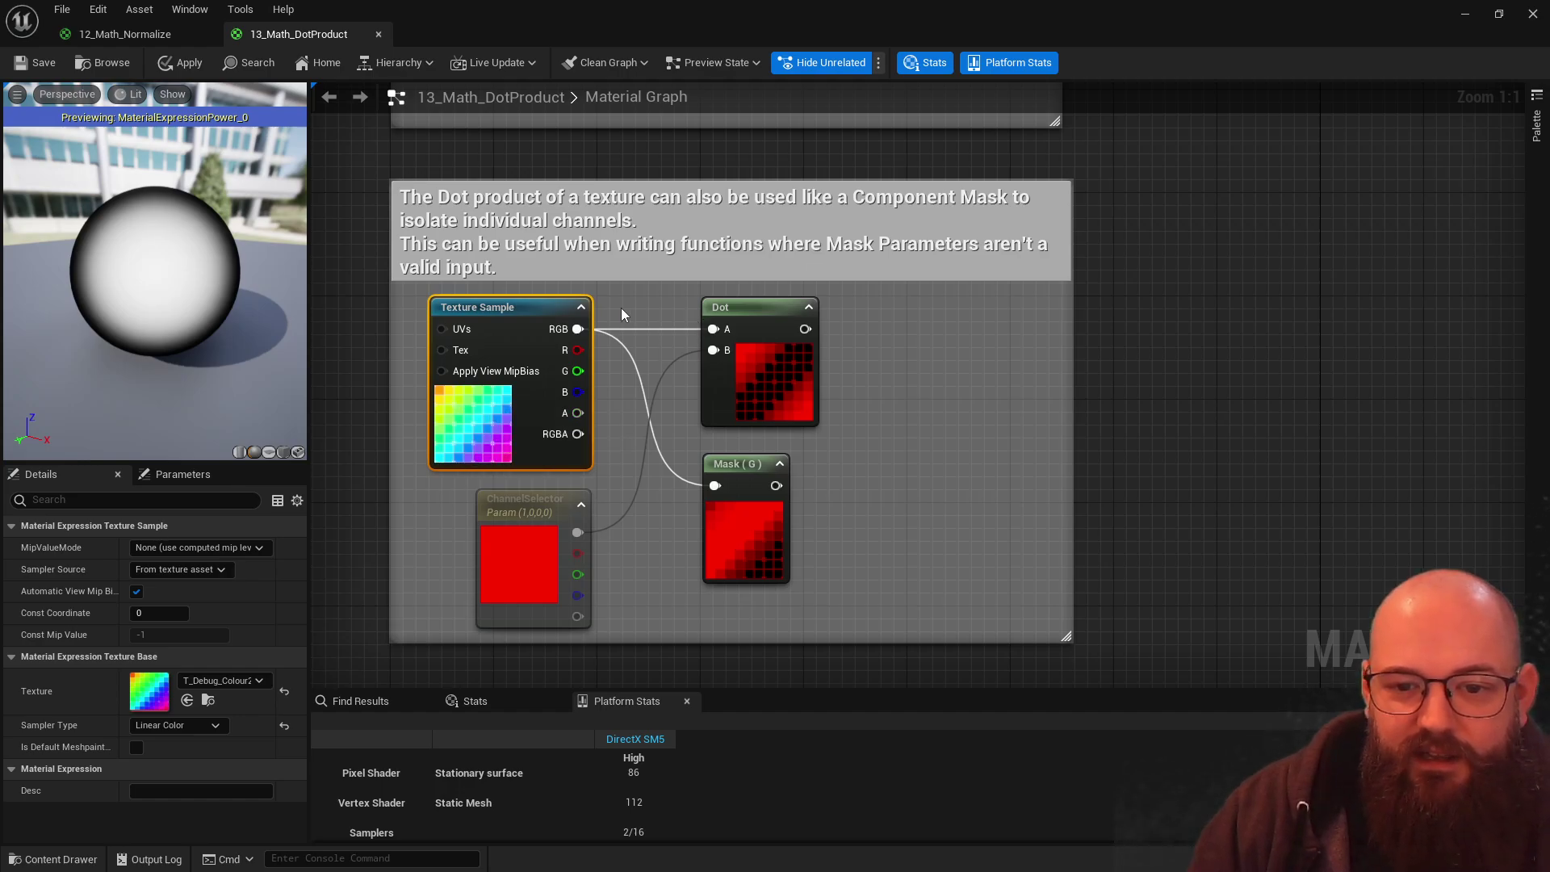
Step: Set the ChannelSelector parameter to 0,1,0 in the Details panel
{"action": "left_click", "coordinate": [517, 577]}
{"action": "left_click", "coordinate": [190, 614]}
{"action": "type", "text": "0"}
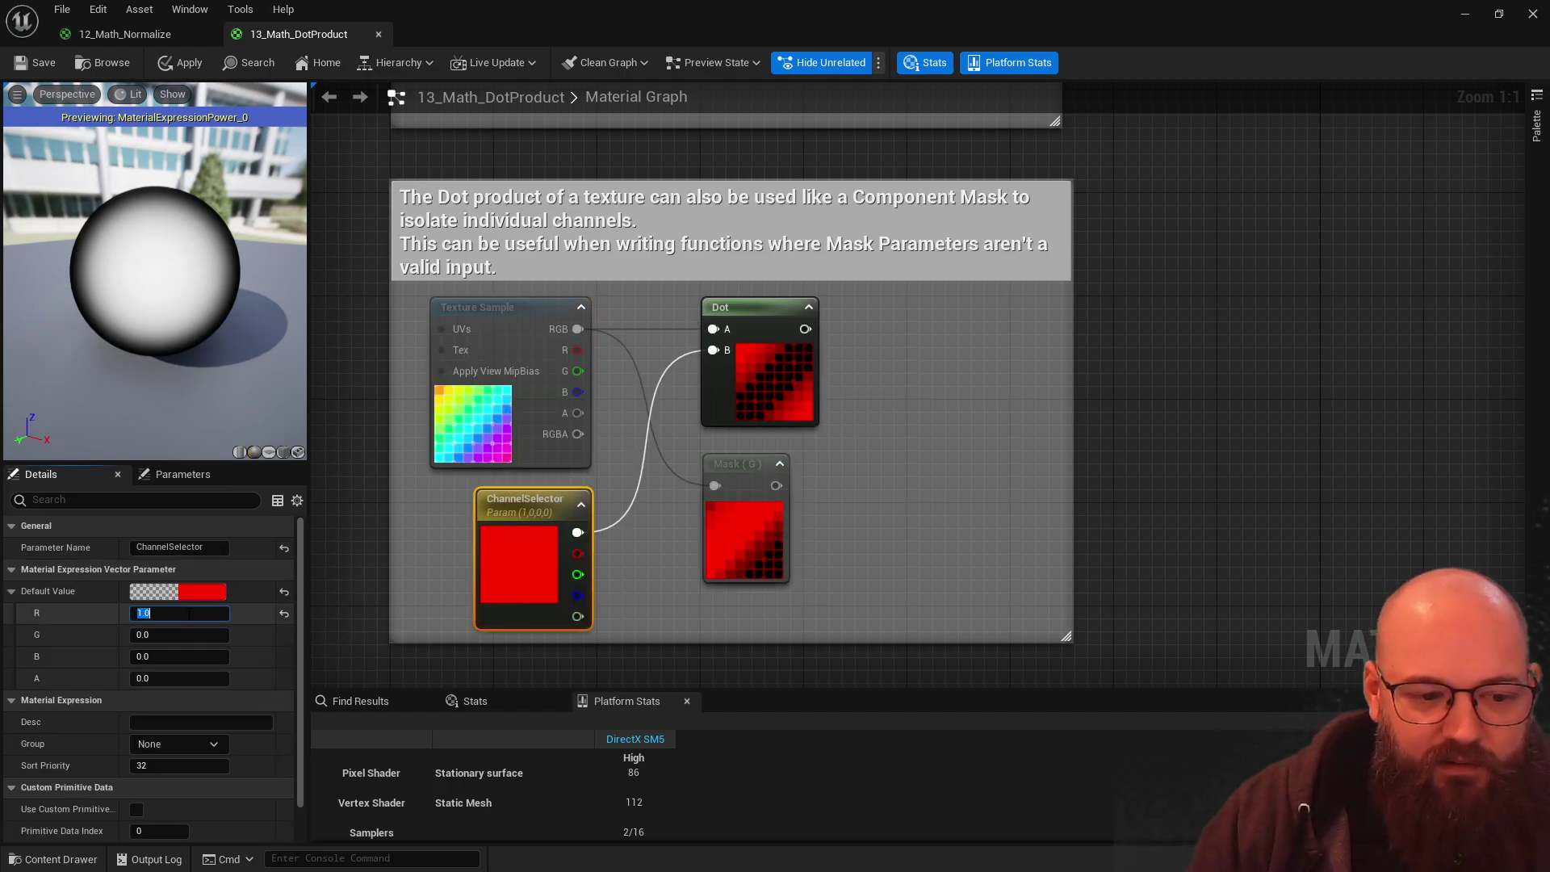
{"action": "key", "text": "Tab"}
{"action": "type", "text": "1"}
{"action": "key", "text": "Return"}
Step: Turn on Live Update for all node previews
{"action": "left_click", "coordinate": [782, 392]}
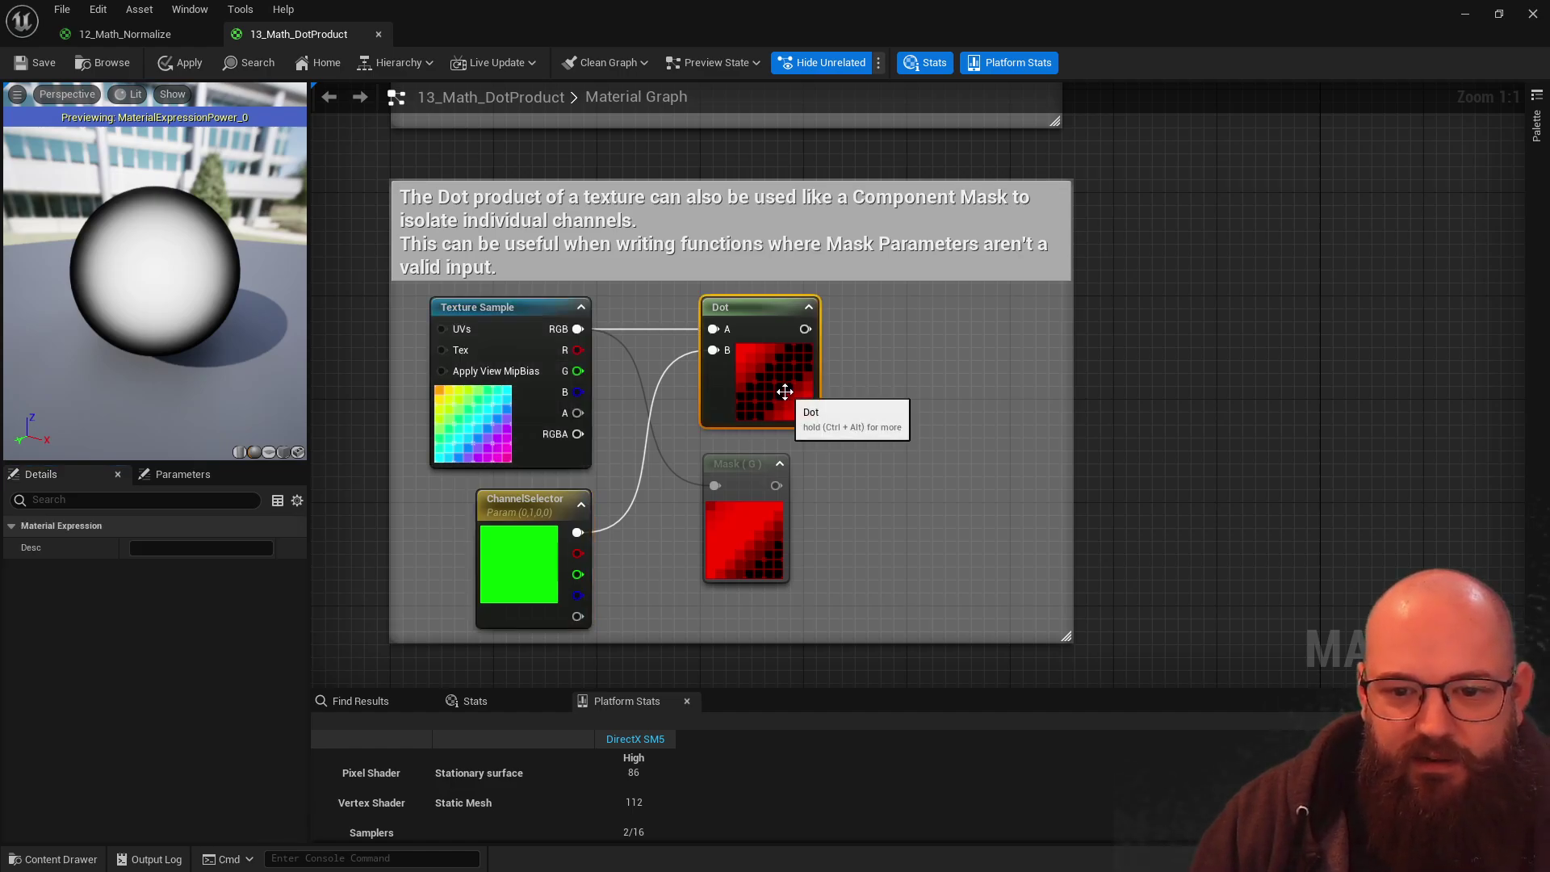
{"action": "left_click", "coordinate": [494, 62]}
{"action": "left_click", "coordinate": [515, 125]}
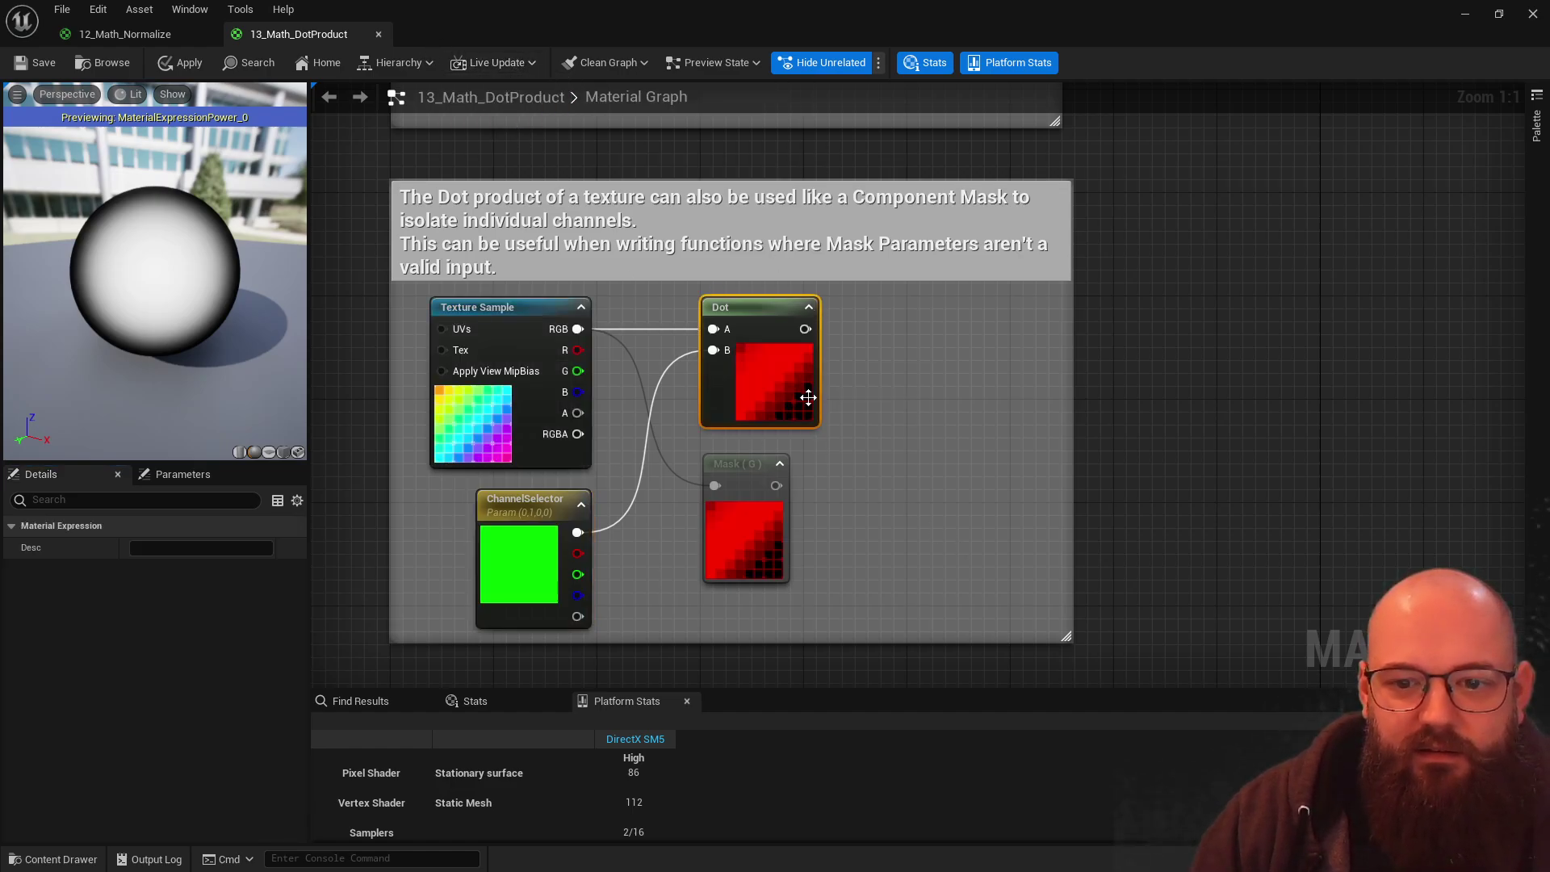
{"action": "left_click", "coordinate": [865, 488]}
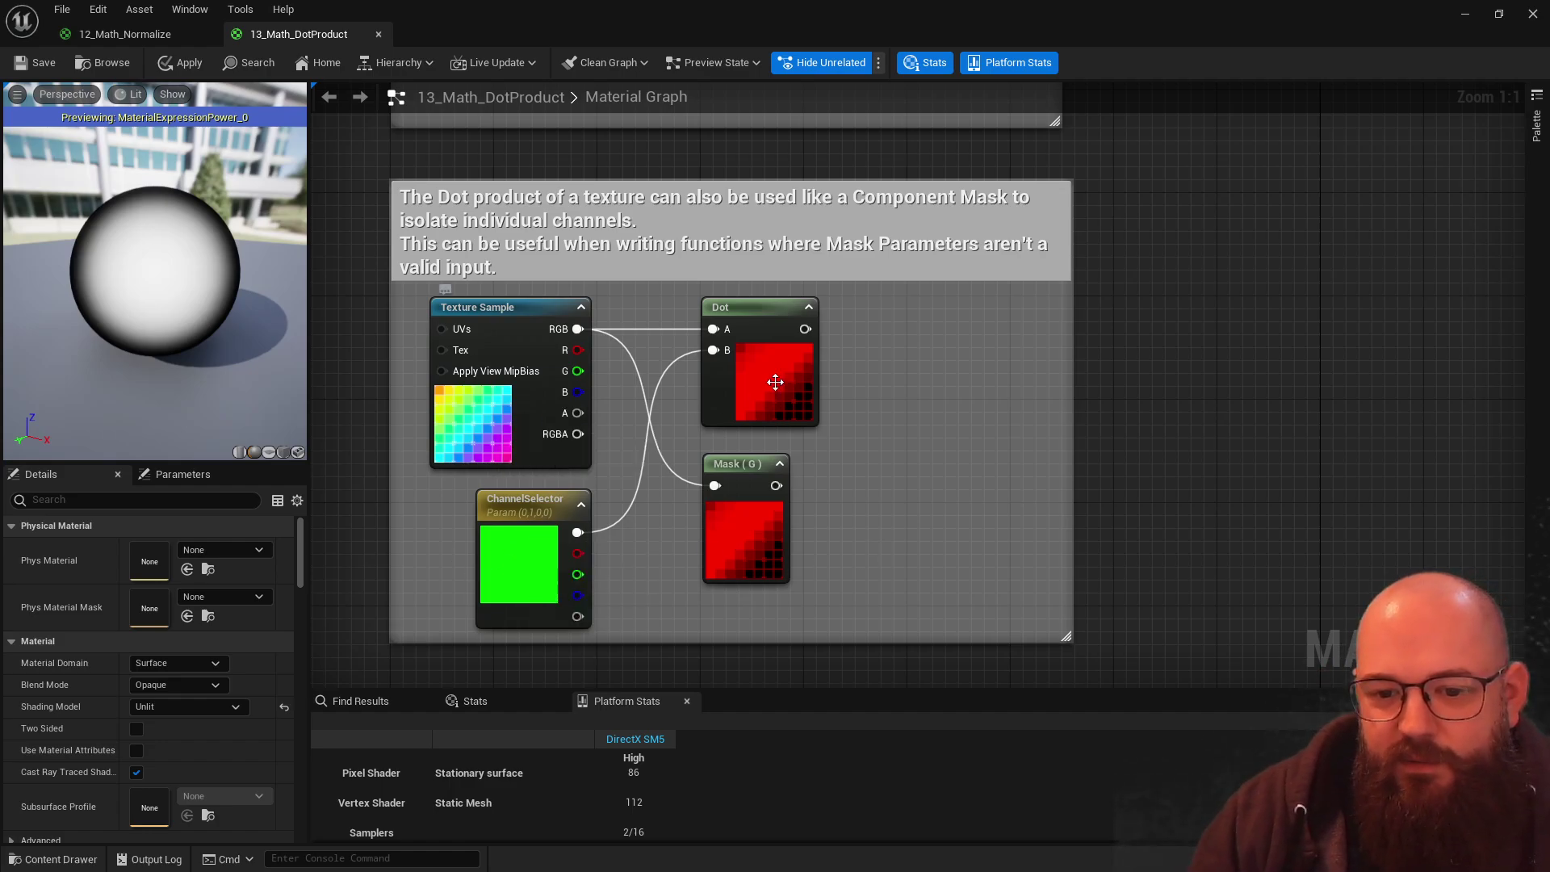
Step: Cycle the ChannelSelector through yellow (1,1,0), red, magenta and blue-only values
{"action": "left_click", "coordinate": [512, 561]}
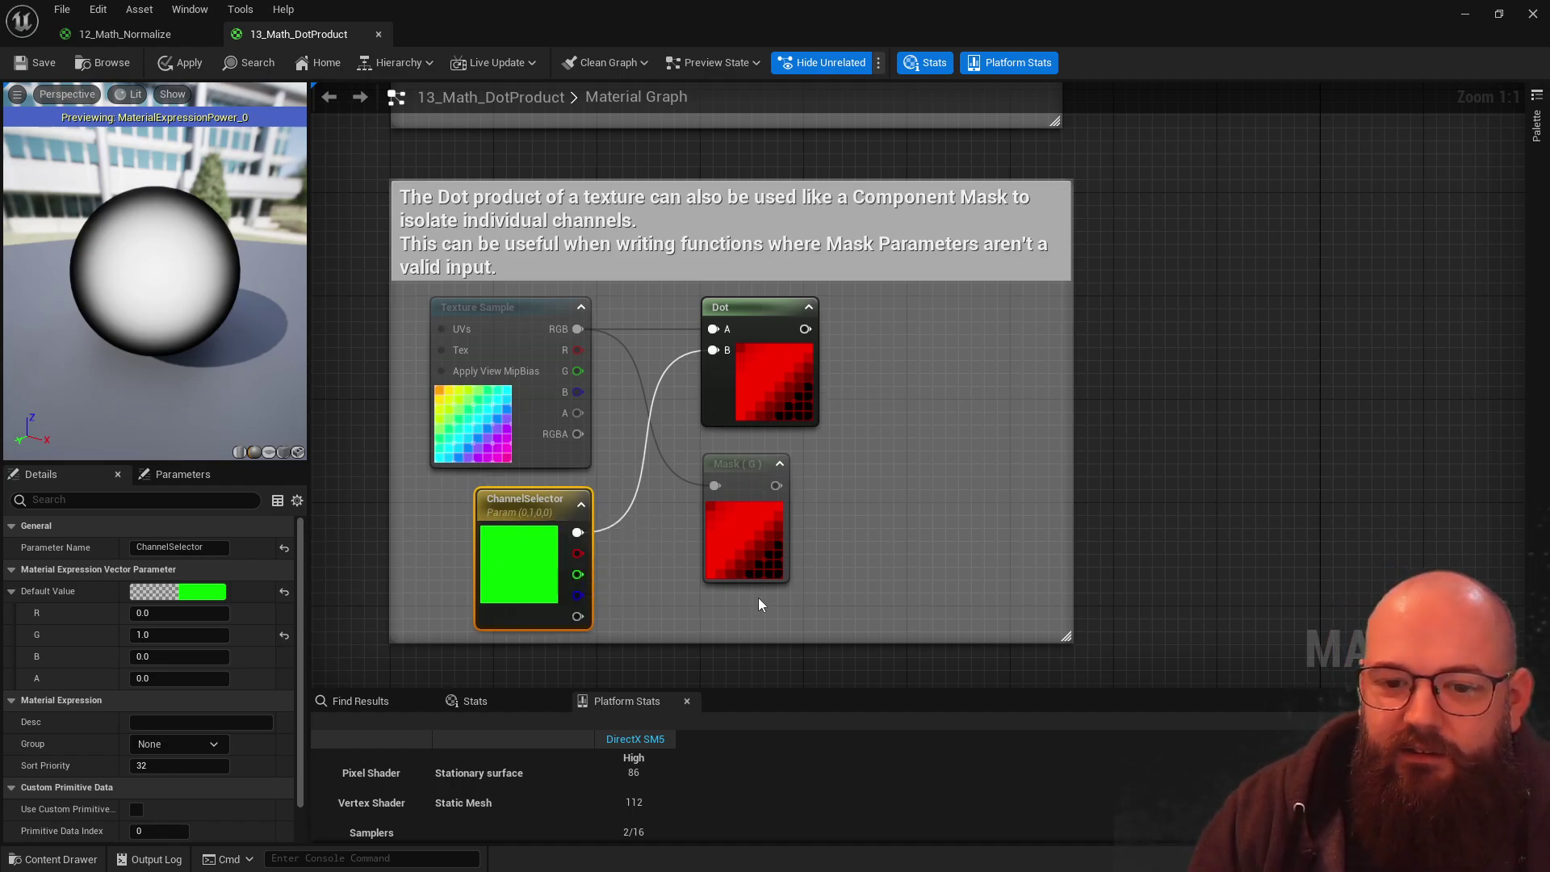
{"action": "left_click", "coordinate": [179, 613]}
{"action": "type", "text": "1"}
{"action": "key", "text": "Tab"}
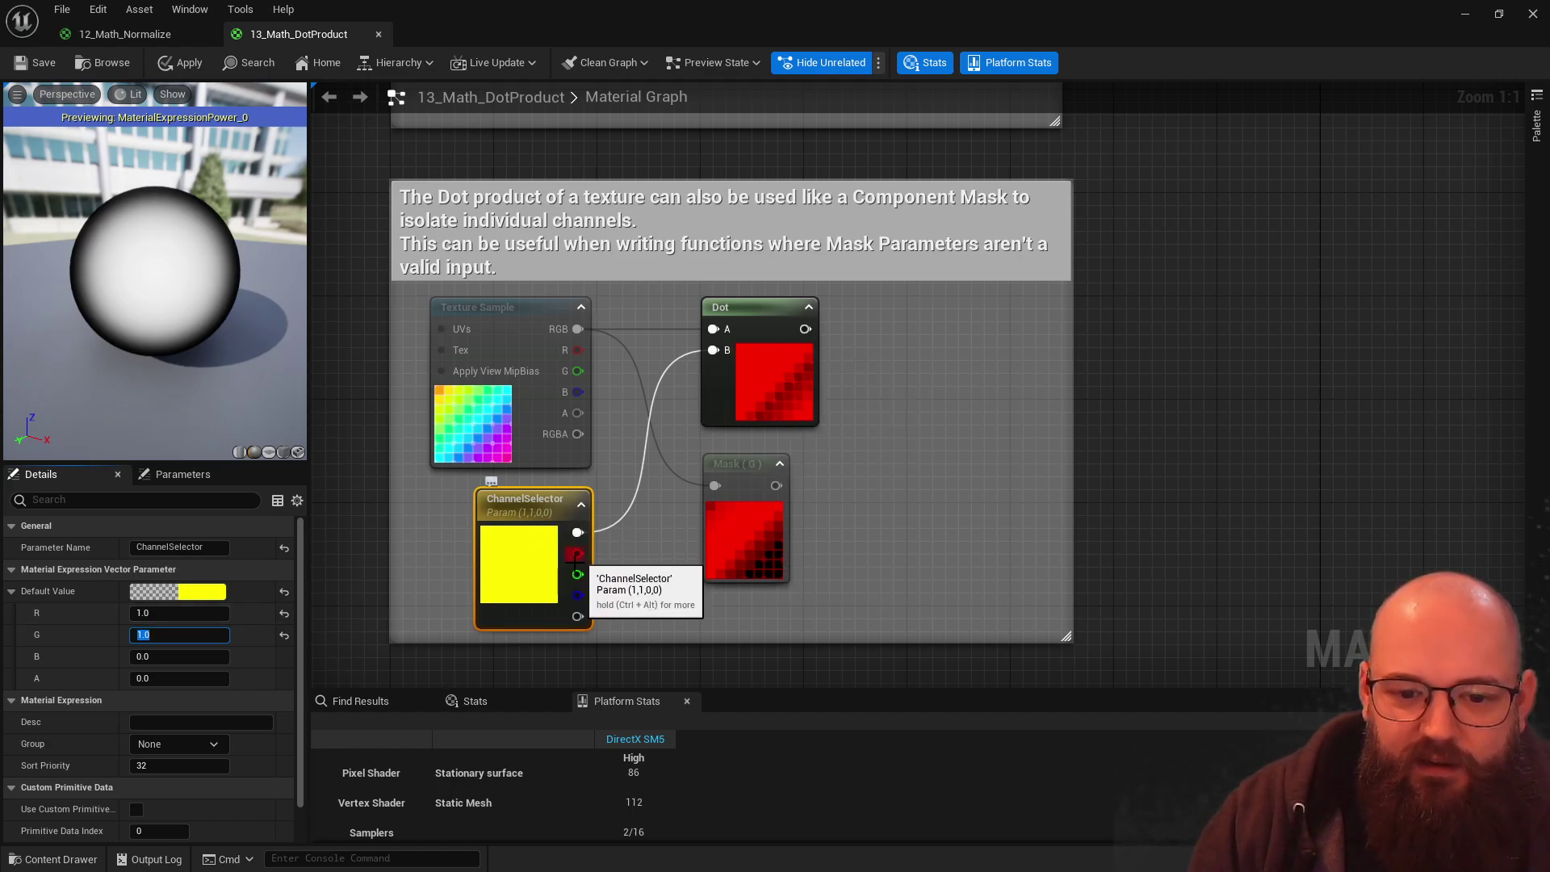
{"action": "left_click", "coordinate": [185, 656]}
{"action": "left_click", "coordinate": [185, 635]}
{"action": "type", "text": "0"}
{"action": "key", "text": "Return"}
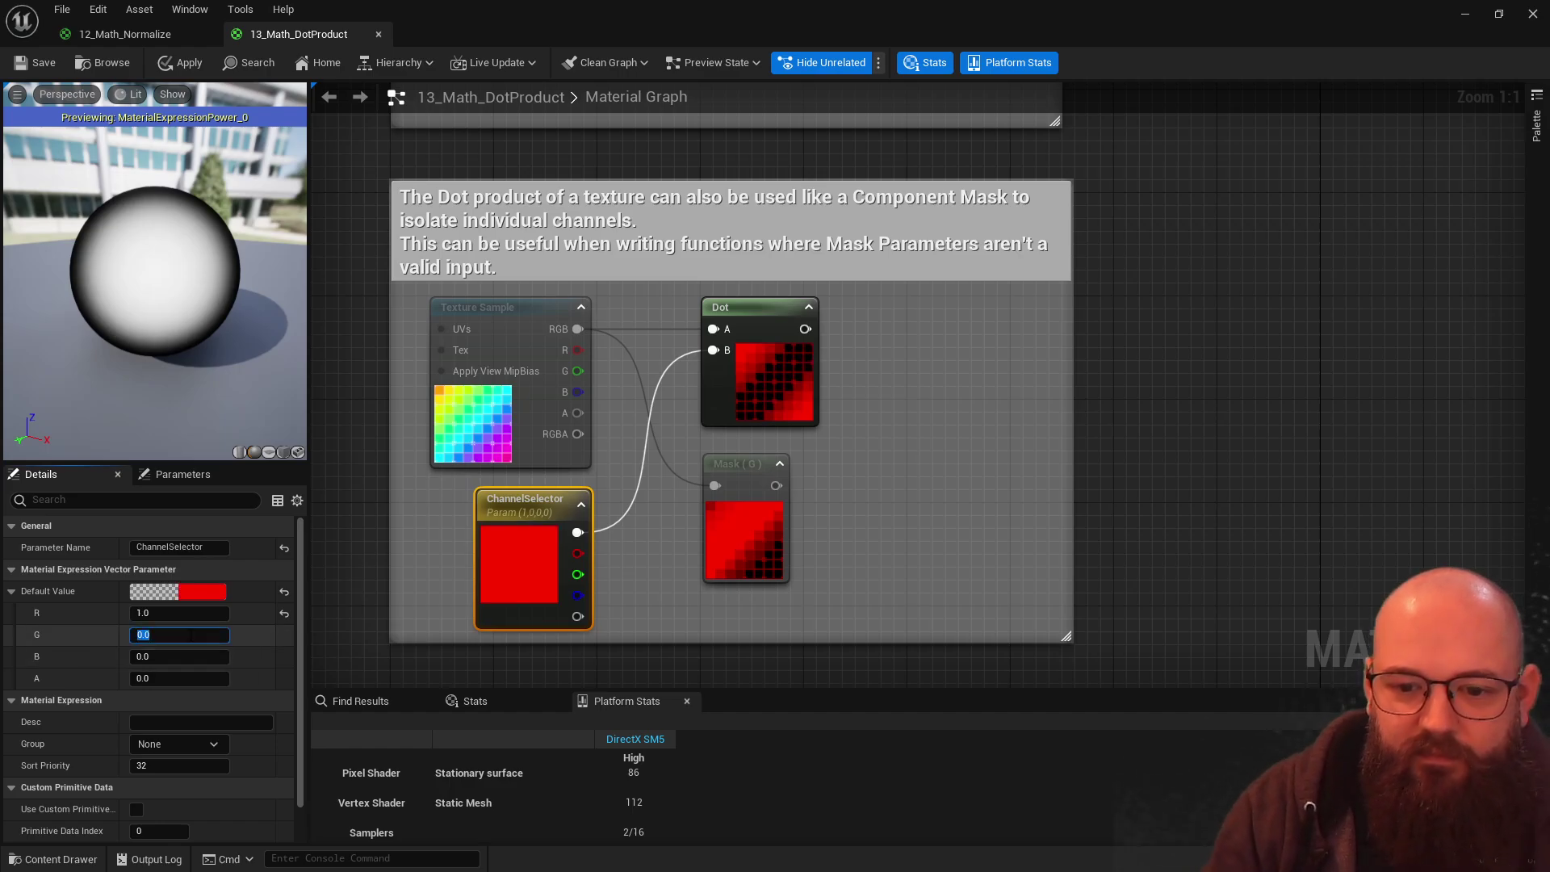
{"action": "key", "text": "Return"}
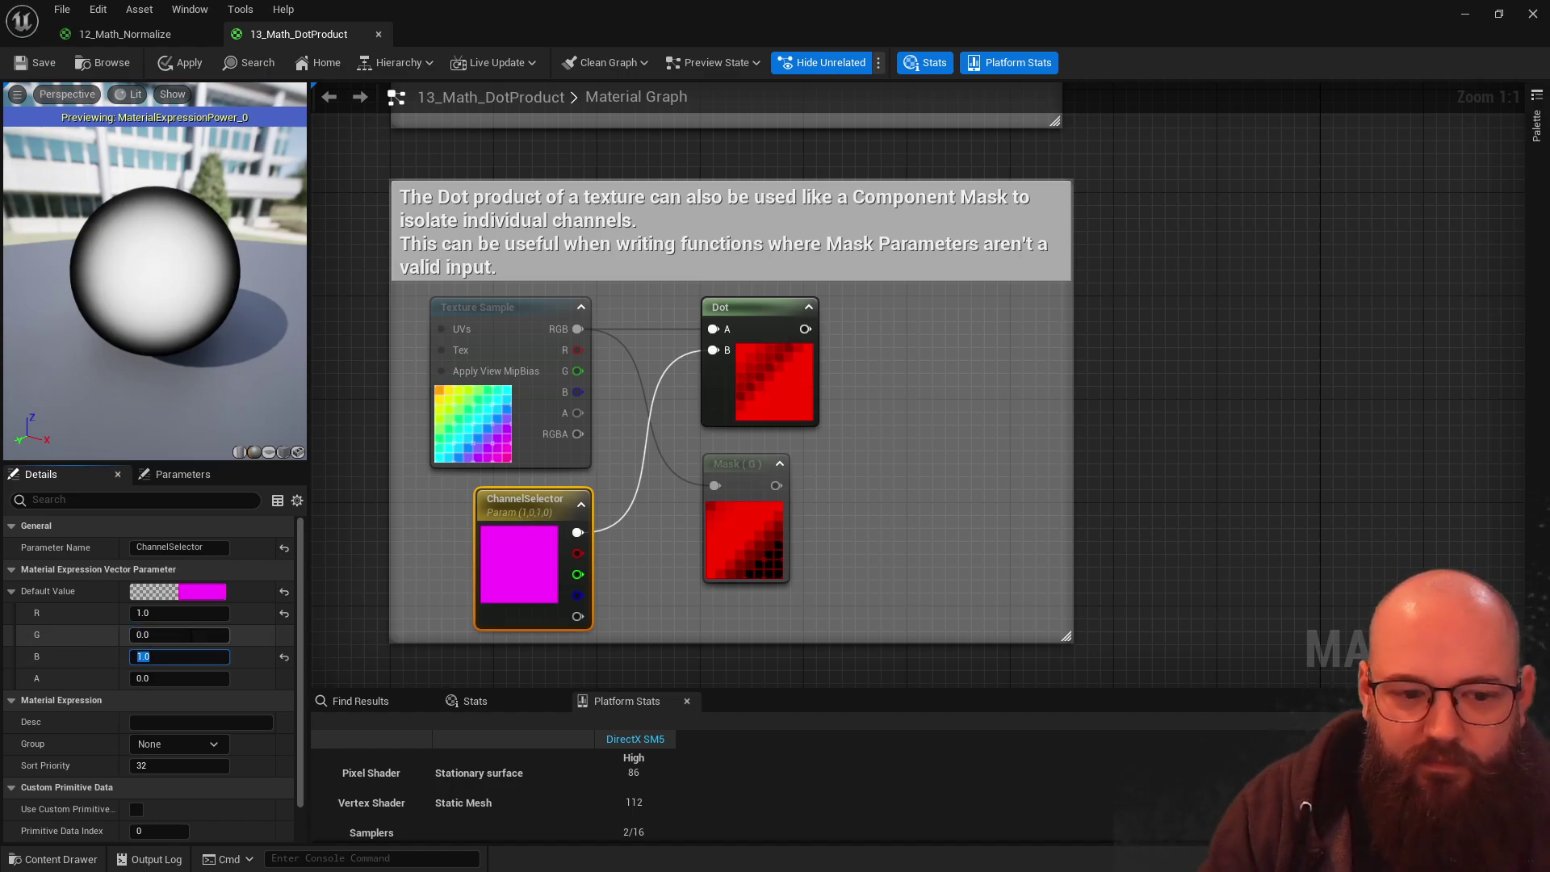
{"action": "type", "text": "0"}
{"action": "key", "text": "Return"}
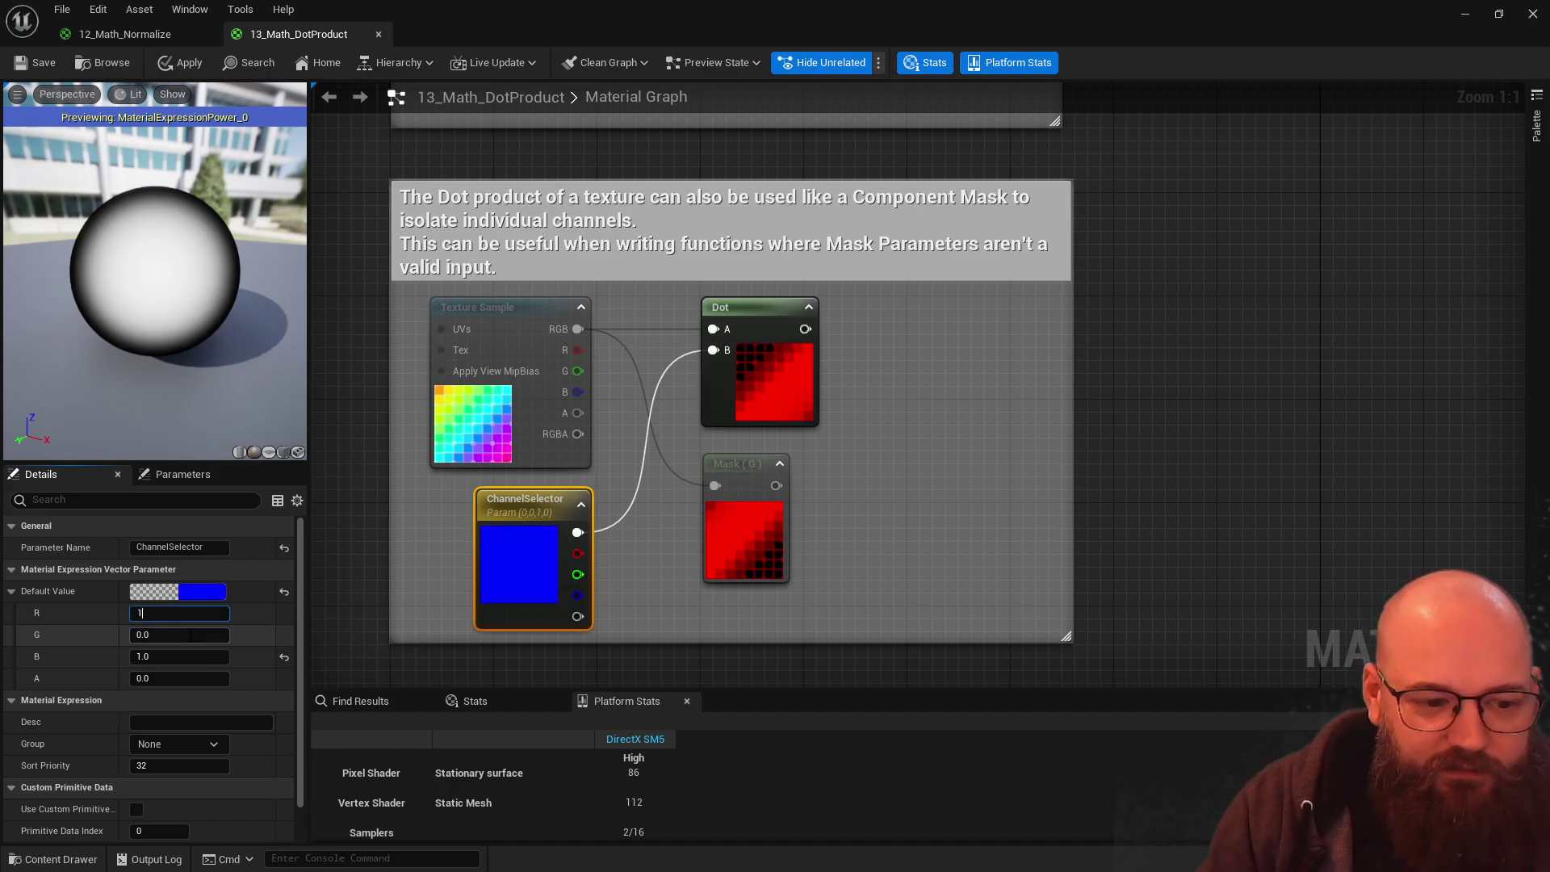
Step: Return the ChannelSelector to green (0,1,0) and select the Dot node to compare
{"action": "key", "text": "Return"}
{"action": "key", "text": "Tab"}
{"action": "key", "text": "Tab"}
{"action": "type", "text": "0"}
{"action": "key", "text": "Return"}
{"action": "key", "text": "shift+Tab"}
{"action": "key", "text": "shift+Tab"}
{"action": "type", "text": "0"}
{"action": "key", "text": "Tab"}
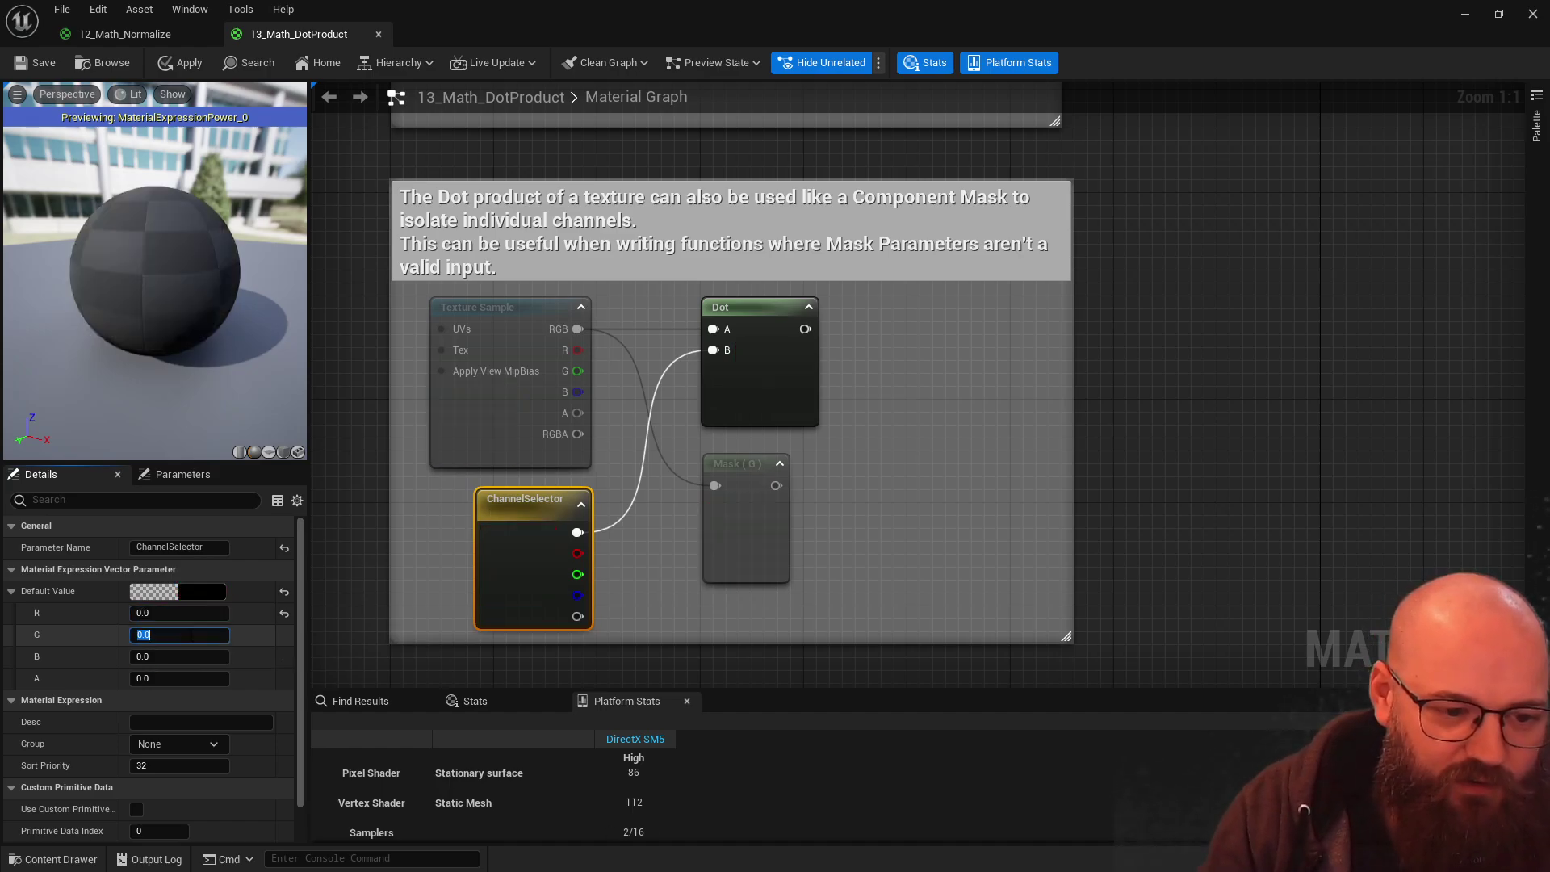
{"action": "type", "text": "1"}
{"action": "key", "text": "Return"}
{"action": "left_click", "coordinate": [919, 491]}
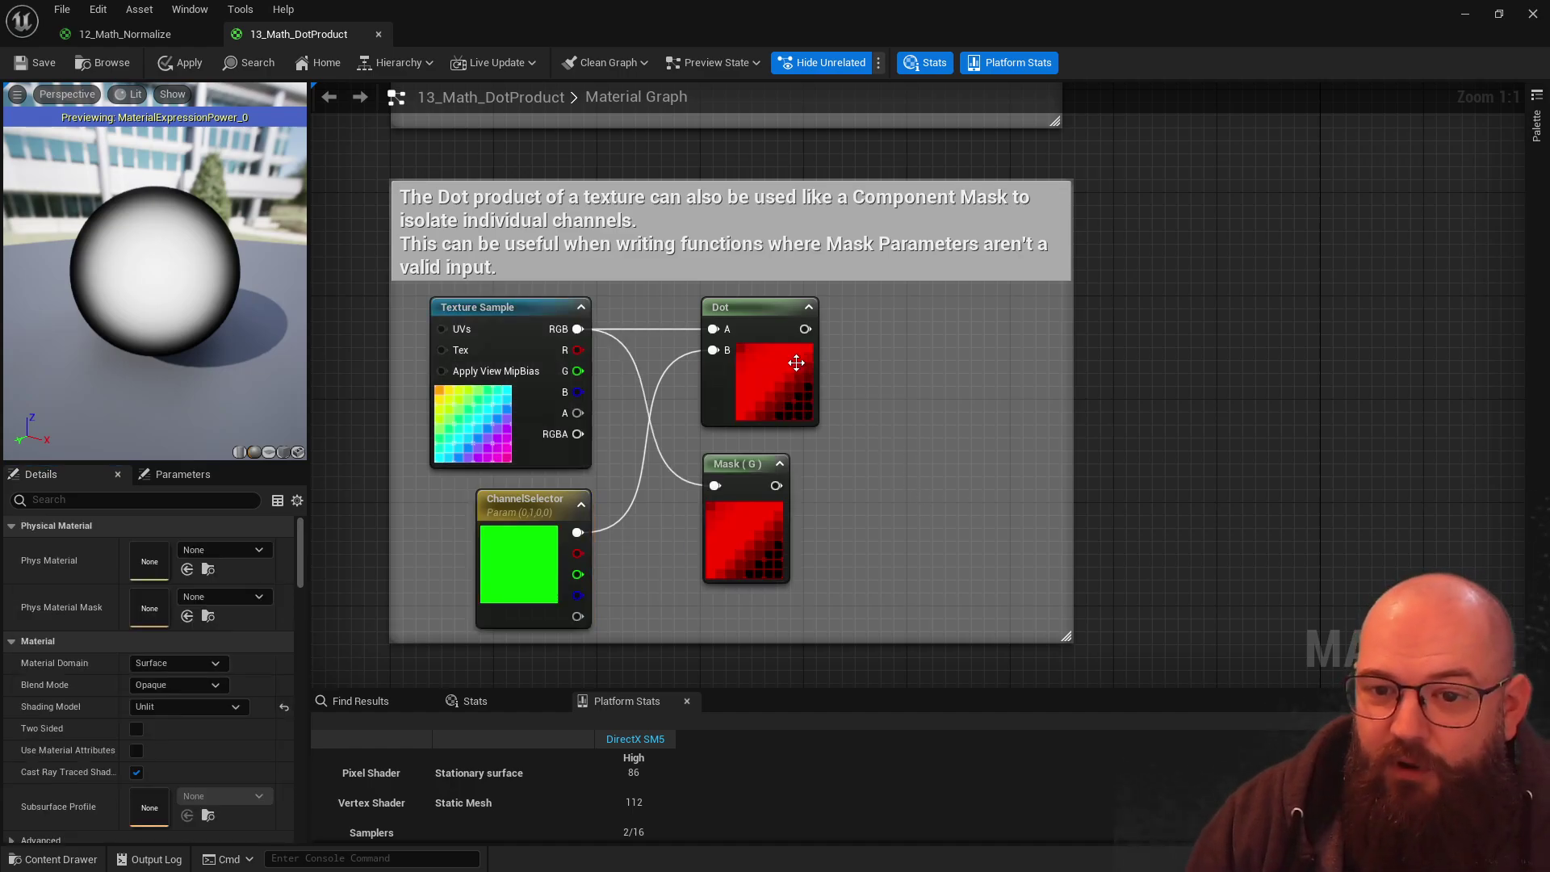
{"action": "left_click", "coordinate": [796, 362]}
Step: Zoom out, orbit the sphere preview, and pan up to the five-node Fresnel example
{"action": "left_click", "coordinate": [904, 463]}
{"action": "scroll", "coordinate": [904, 463], "scroll_direction": "down", "scroll_amount": 3}
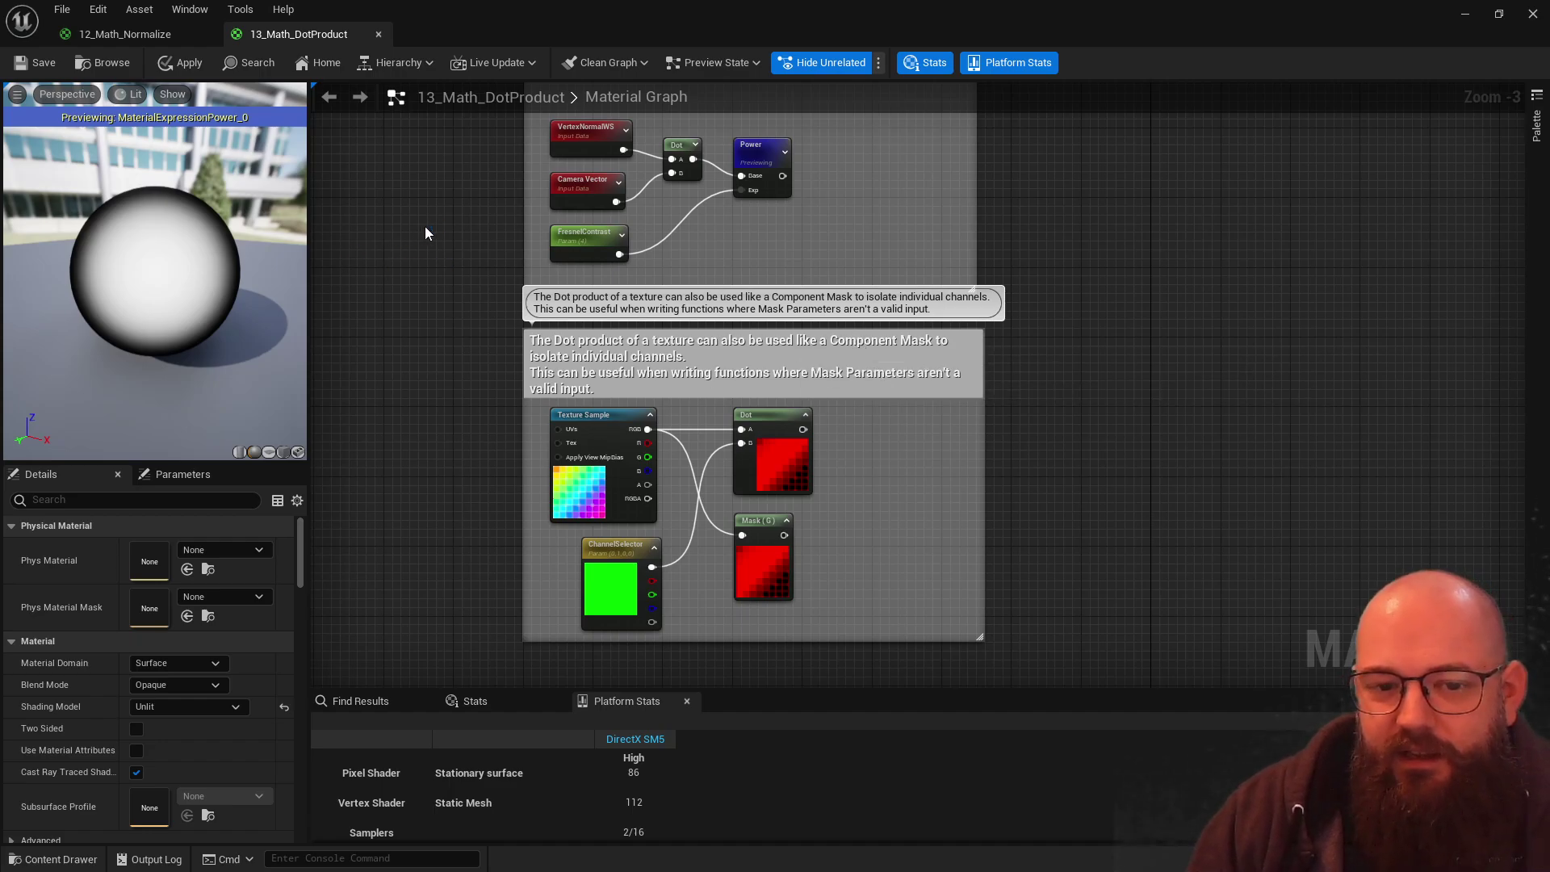
{"action": "mouse_move", "coordinate": [124, 239]}
{"action": "left_mouse_down"}
{"action": "mouse_move", "coordinate": [105, 240]}
{"action": "mouse_move", "coordinate": [121, 243]}
{"action": "left_mouse_up"}
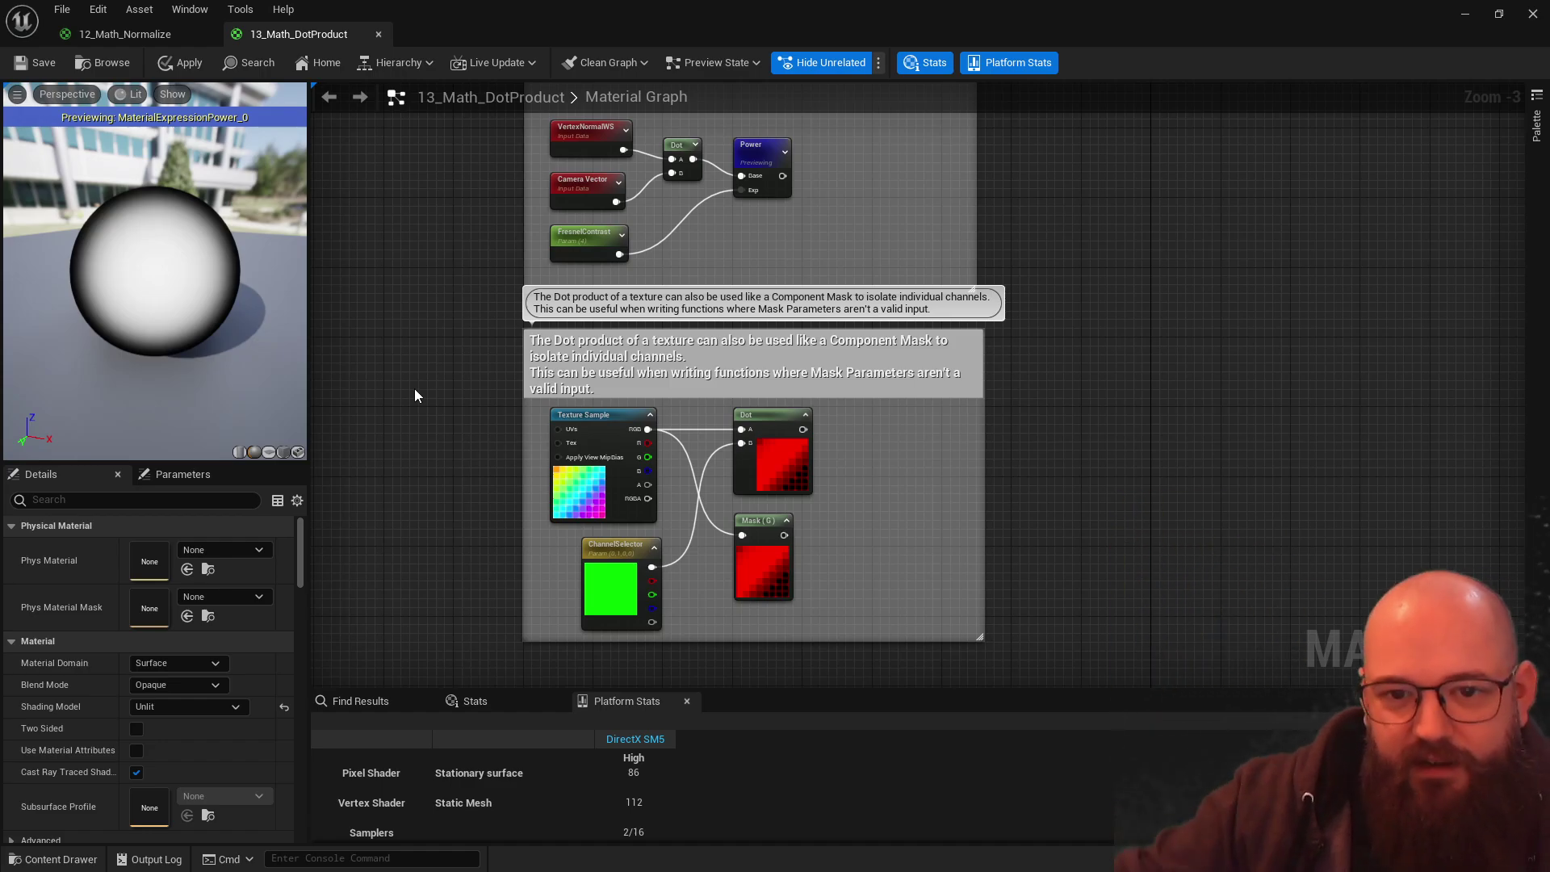
{"action": "left_click", "coordinate": [683, 144]}
{"action": "left_click", "coordinate": [844, 299]}
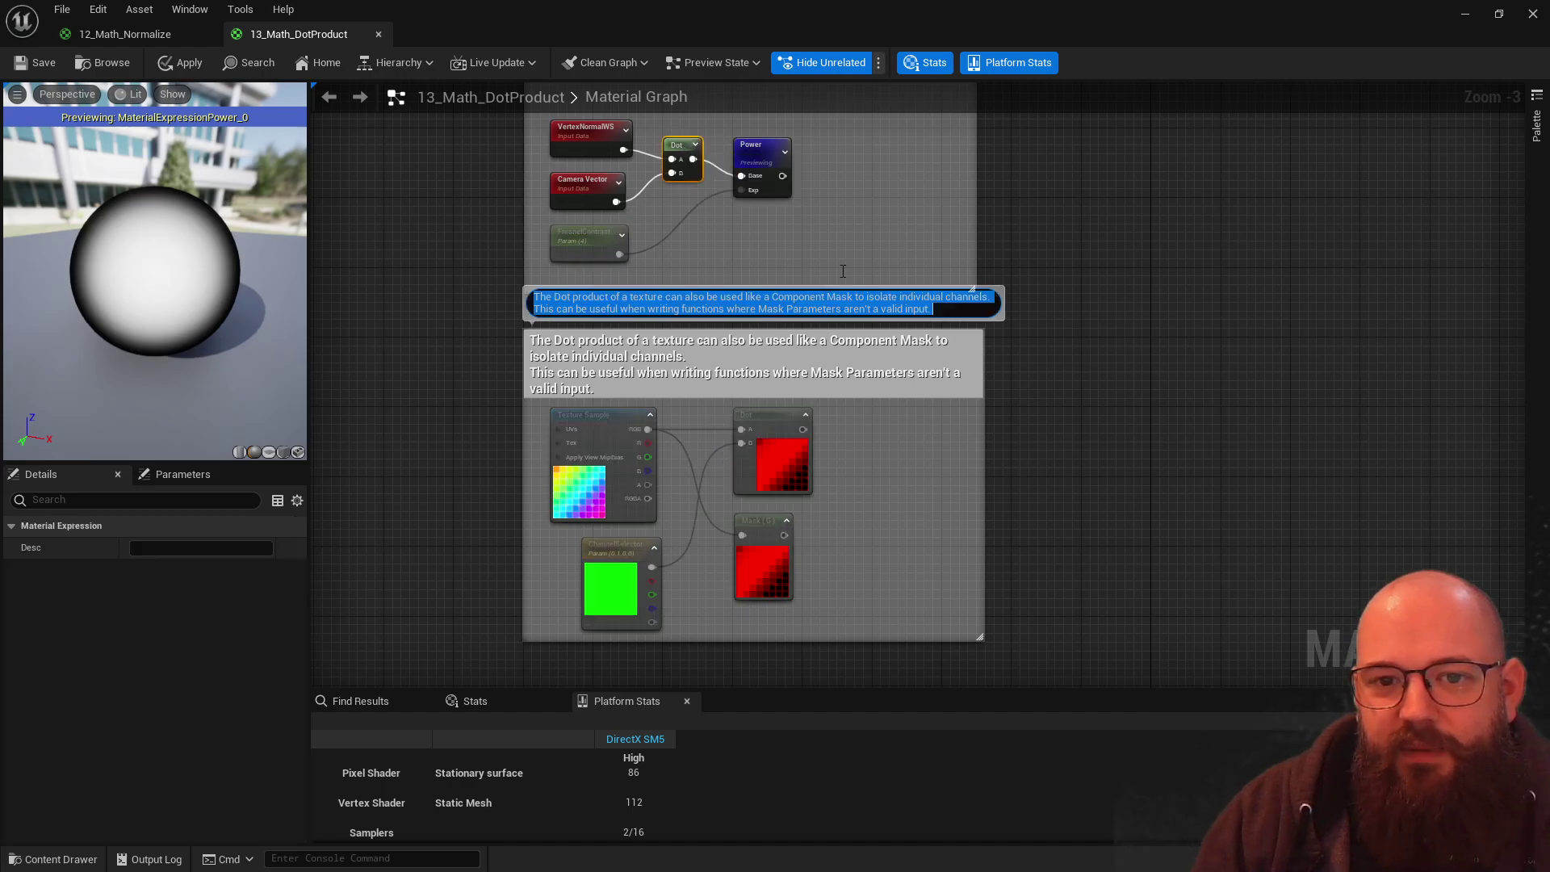
{"action": "right_click_drag", "start_coordinate": [899, 220], "coordinate": [874, 332]}
{"action": "left_click", "coordinate": [873, 331]}
{"action": "scroll", "coordinate": [623, 302], "scroll_direction": "up", "scroll_amount": 1}
{"action": "right_click_drag", "start_coordinate": [737, 300], "coordinate": [740, 457]}
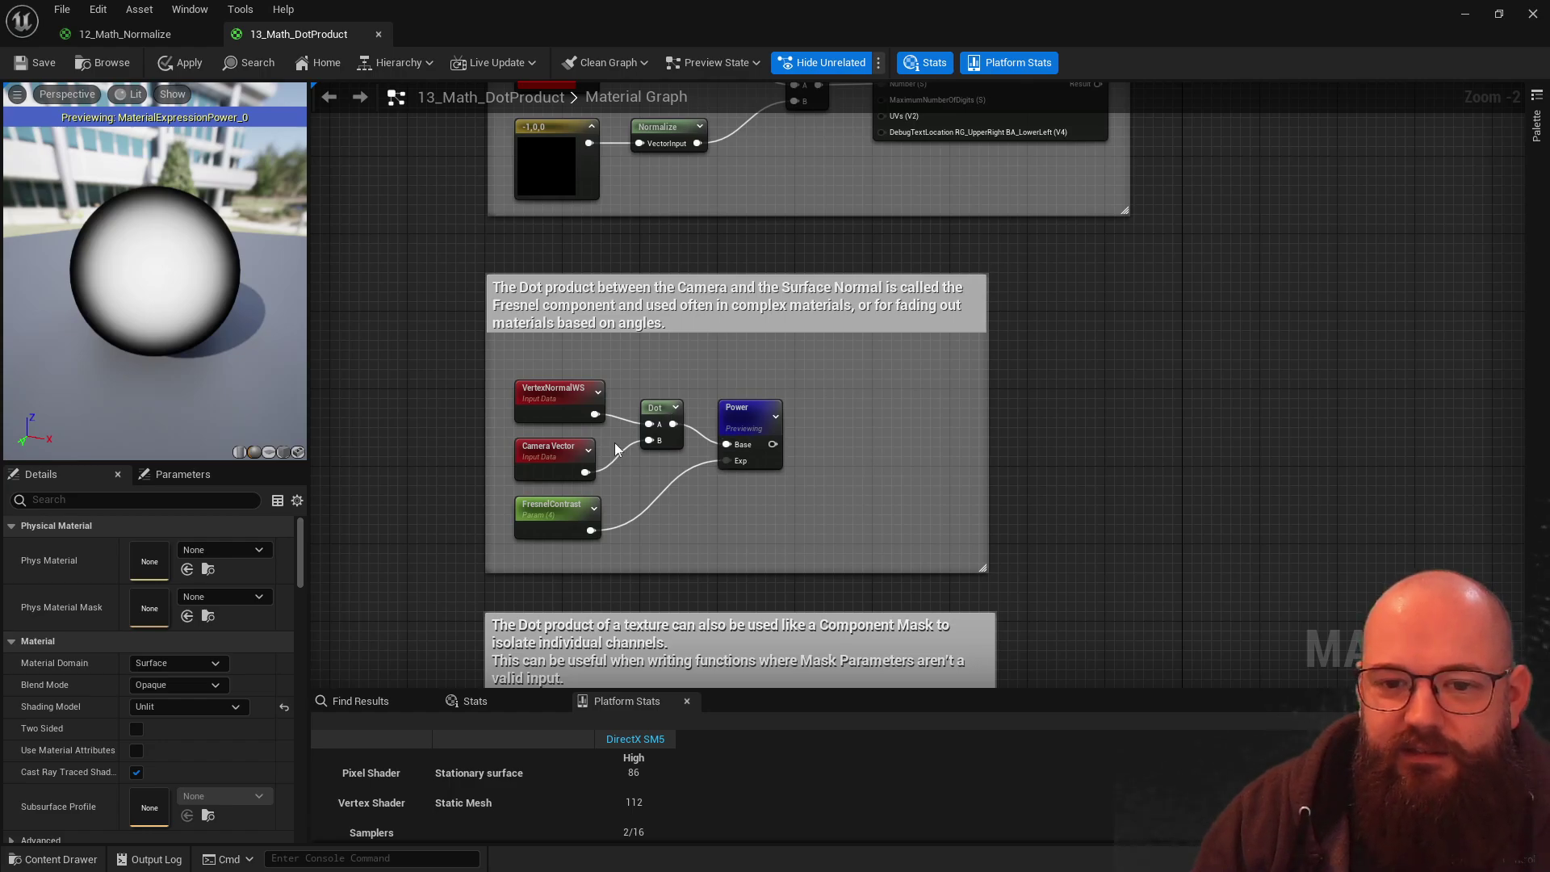
{"action": "left_click_drag", "start_coordinate": [782, 418], "coordinate": [543, 519]}
{"action": "left_click", "coordinate": [904, 468]}
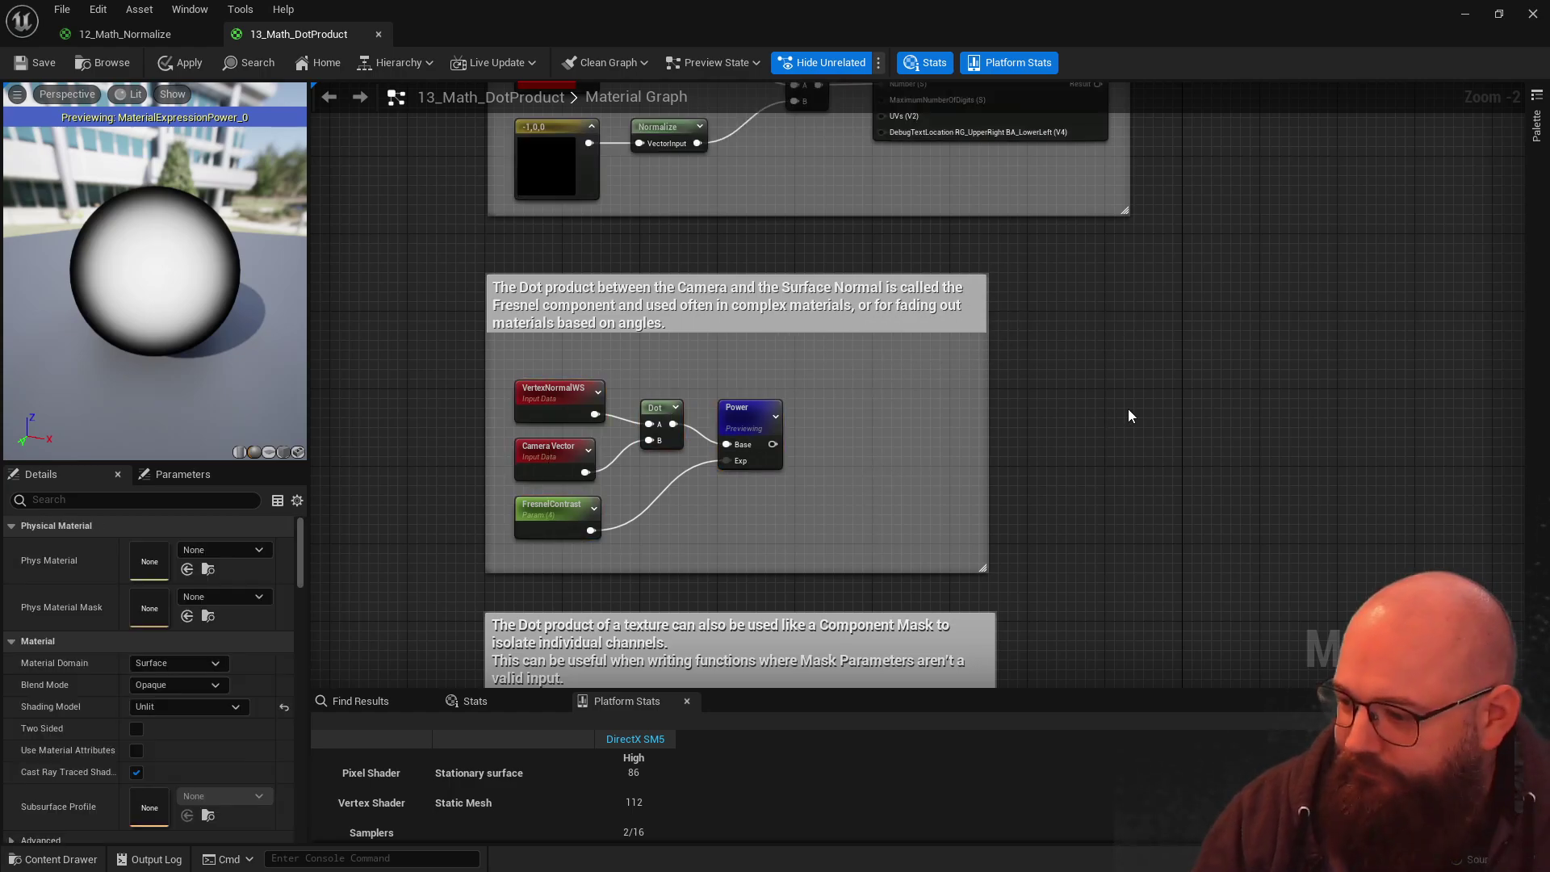
Step: Select the Cross Product sphere in the level and open its 14_Math_CrossProduct material from Details
{"action": "left_click", "coordinate": [1466, 16]}
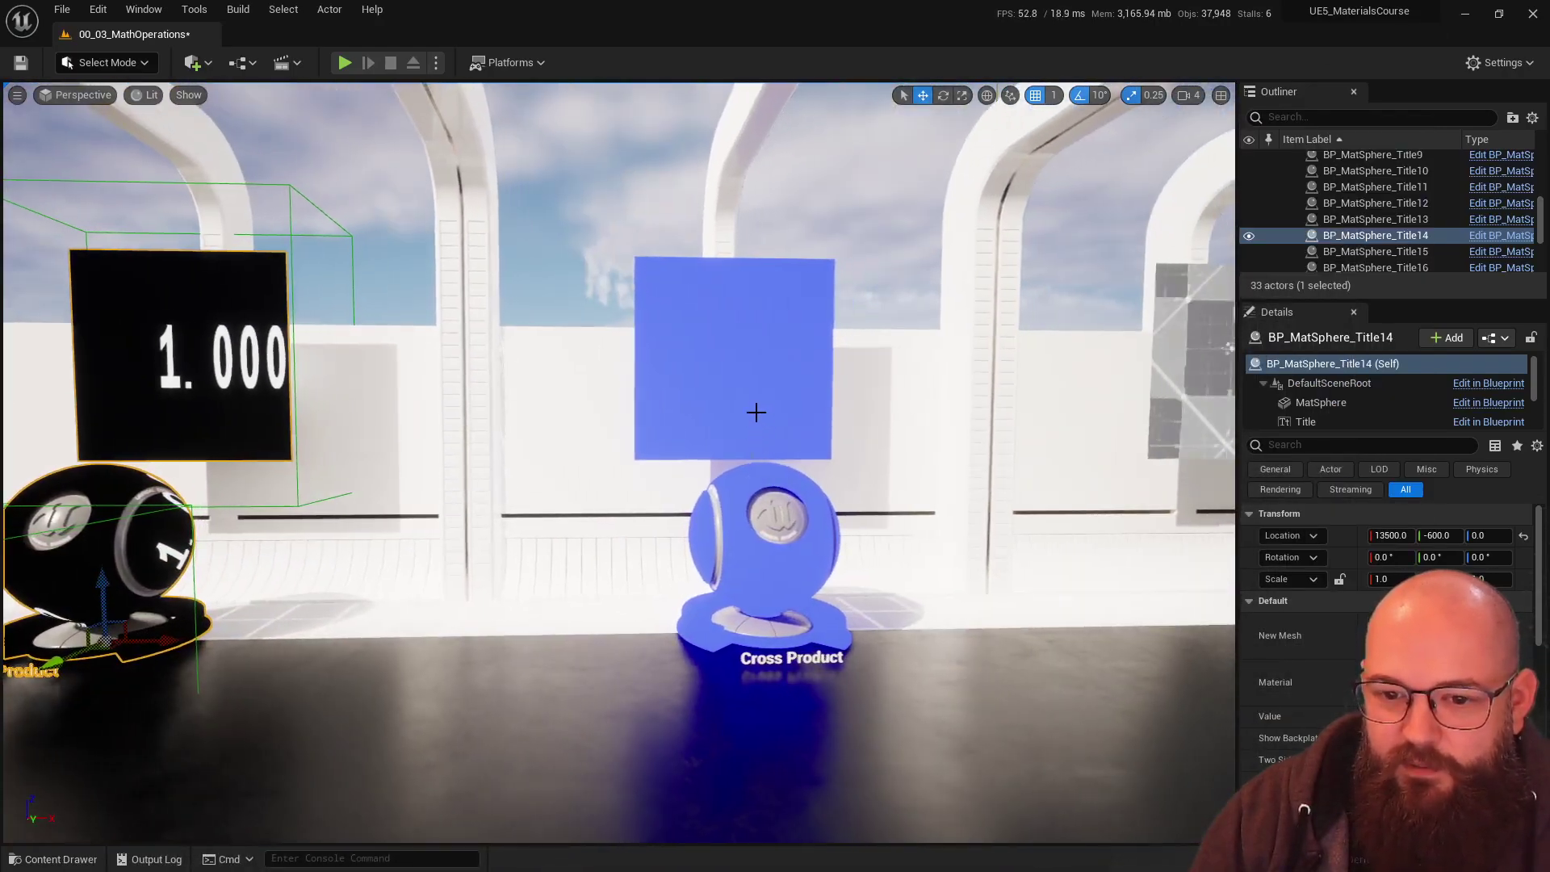
{"action": "left_click", "coordinate": [757, 413]}
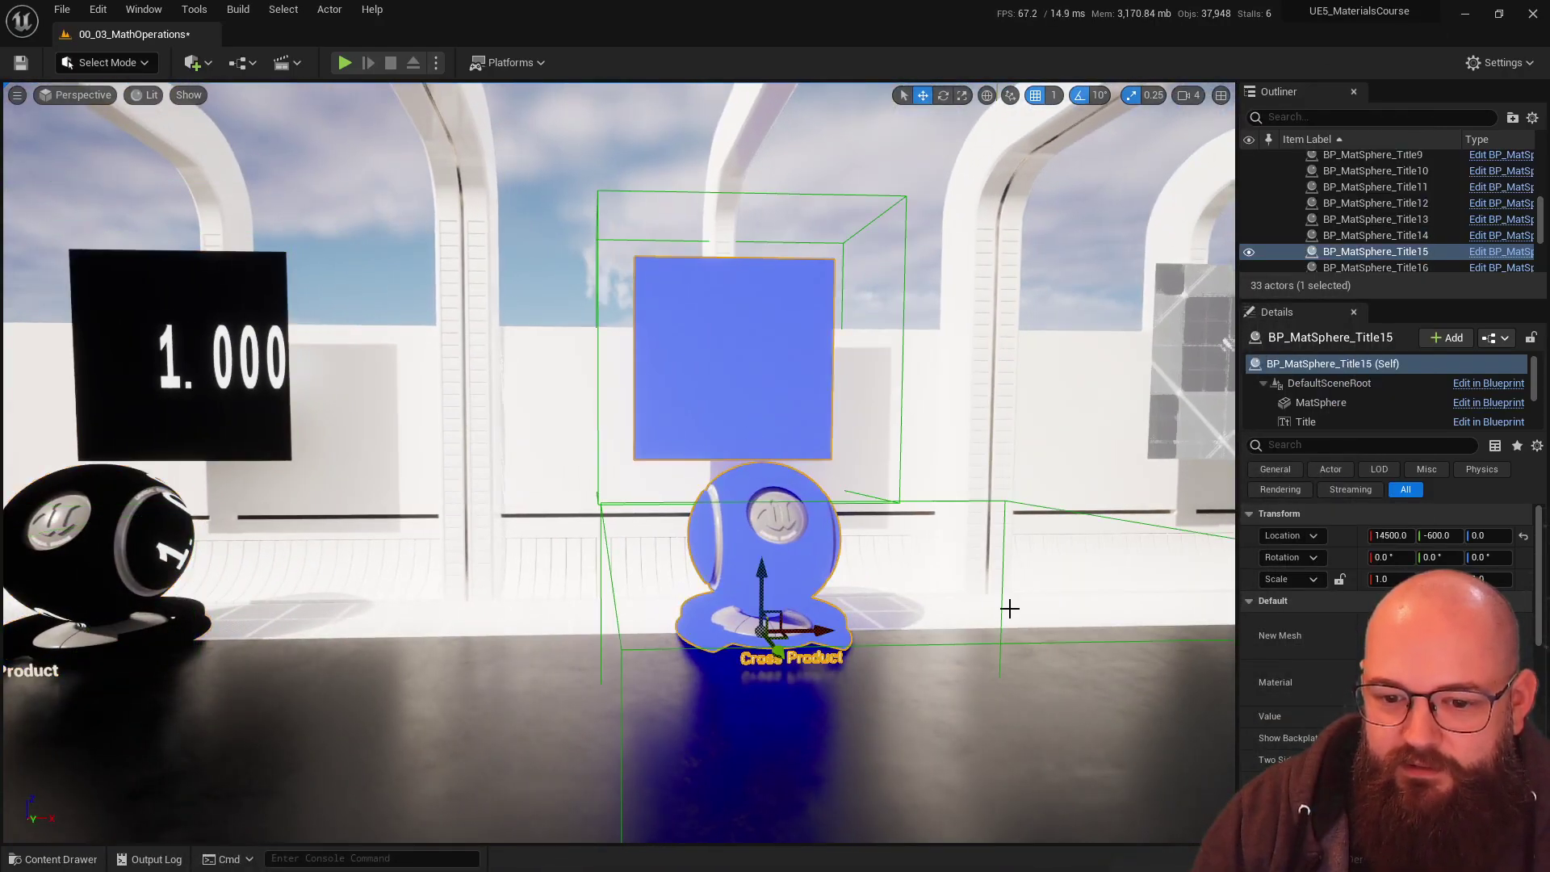
{"action": "double_click", "coordinate": [1389, 683]}
{"action": "right_click_drag", "start_coordinate": [715, 610], "coordinate": [883, 643]}
{"action": "mouse_move", "coordinate": [467, 265]}
{"action": "right_mouse_down"}
{"action": "mouse_move", "coordinate": [699, 268]}
{"action": "mouse_move", "coordinate": [916, 300]}
{"action": "right_mouse_up"}
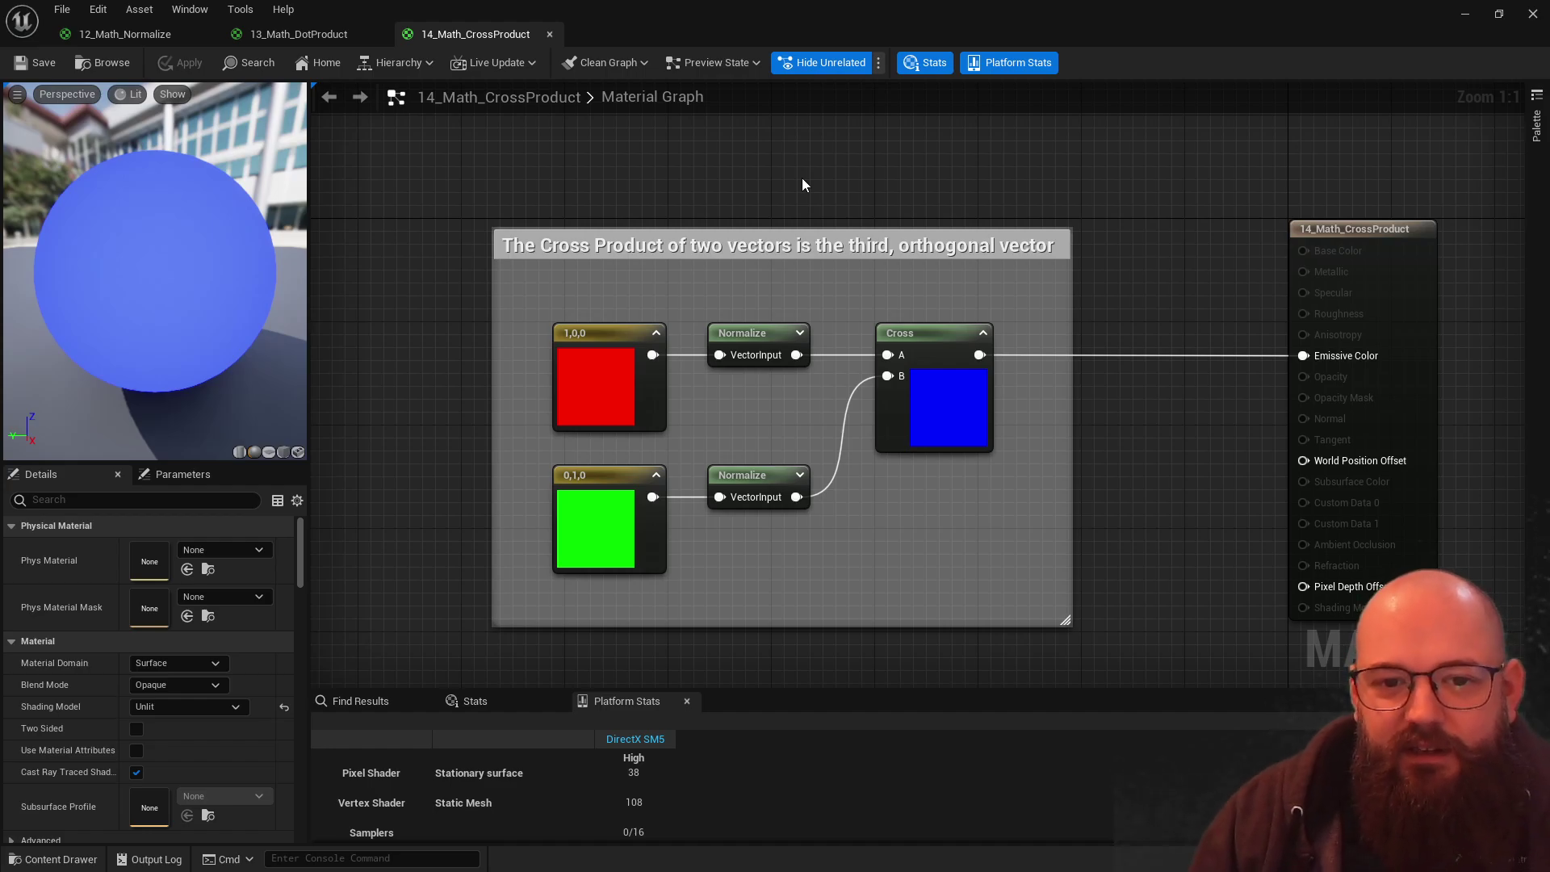
Step: Inspect the cross-product example's 1,0,0 and 0,1,0 vectors and its Cross node
{"action": "left_click", "coordinate": [612, 243]}
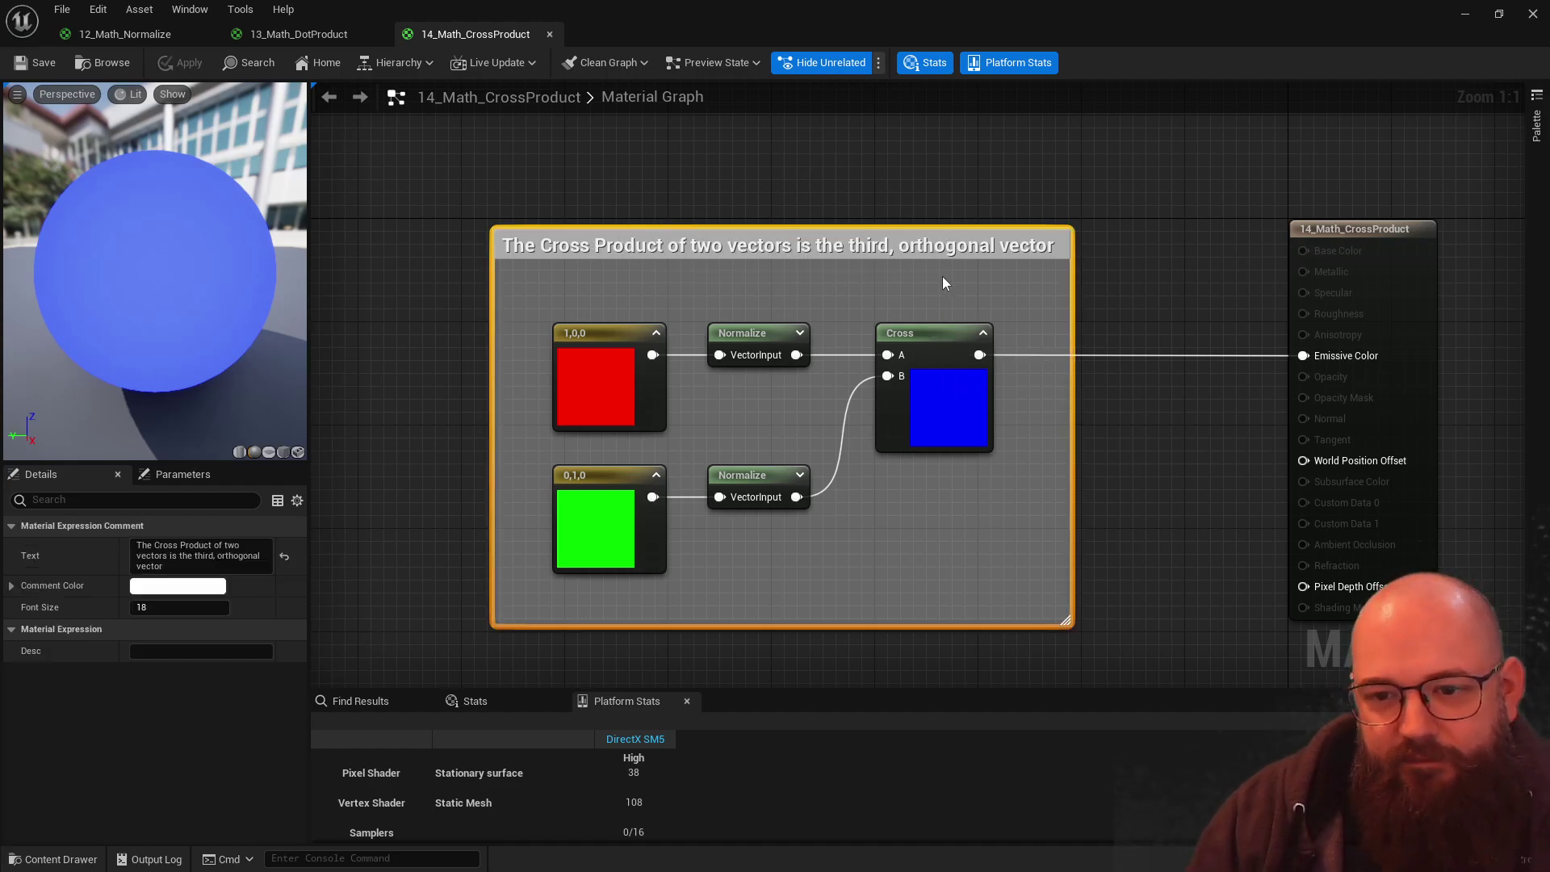
{"action": "left_click", "coordinate": [647, 297]}
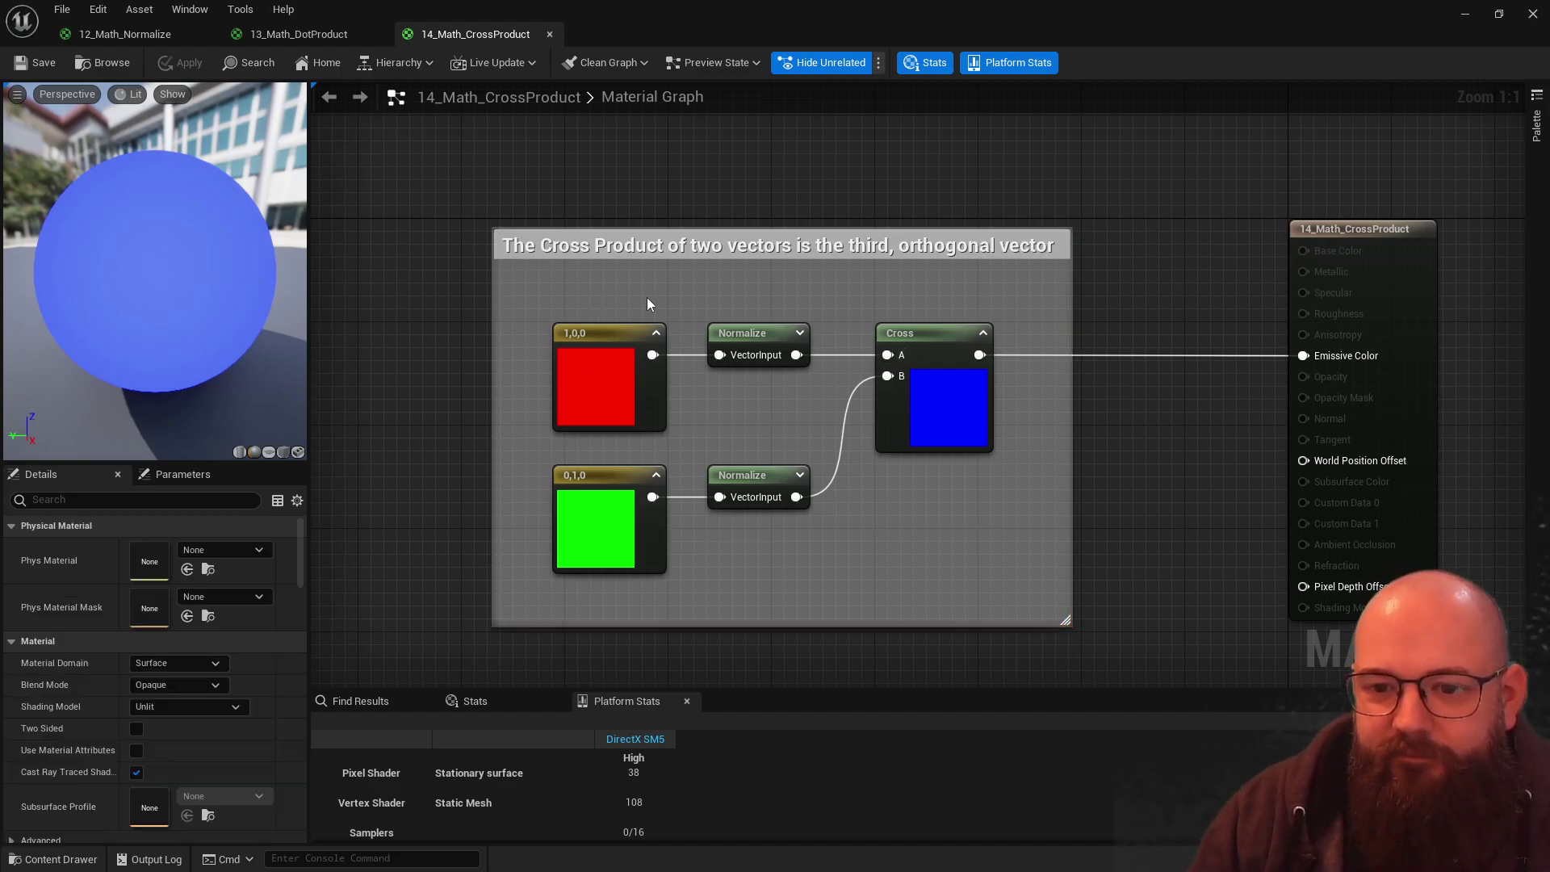
{"action": "left_click_drag", "start_coordinate": [32, 420], "coordinate": [12, 420]}
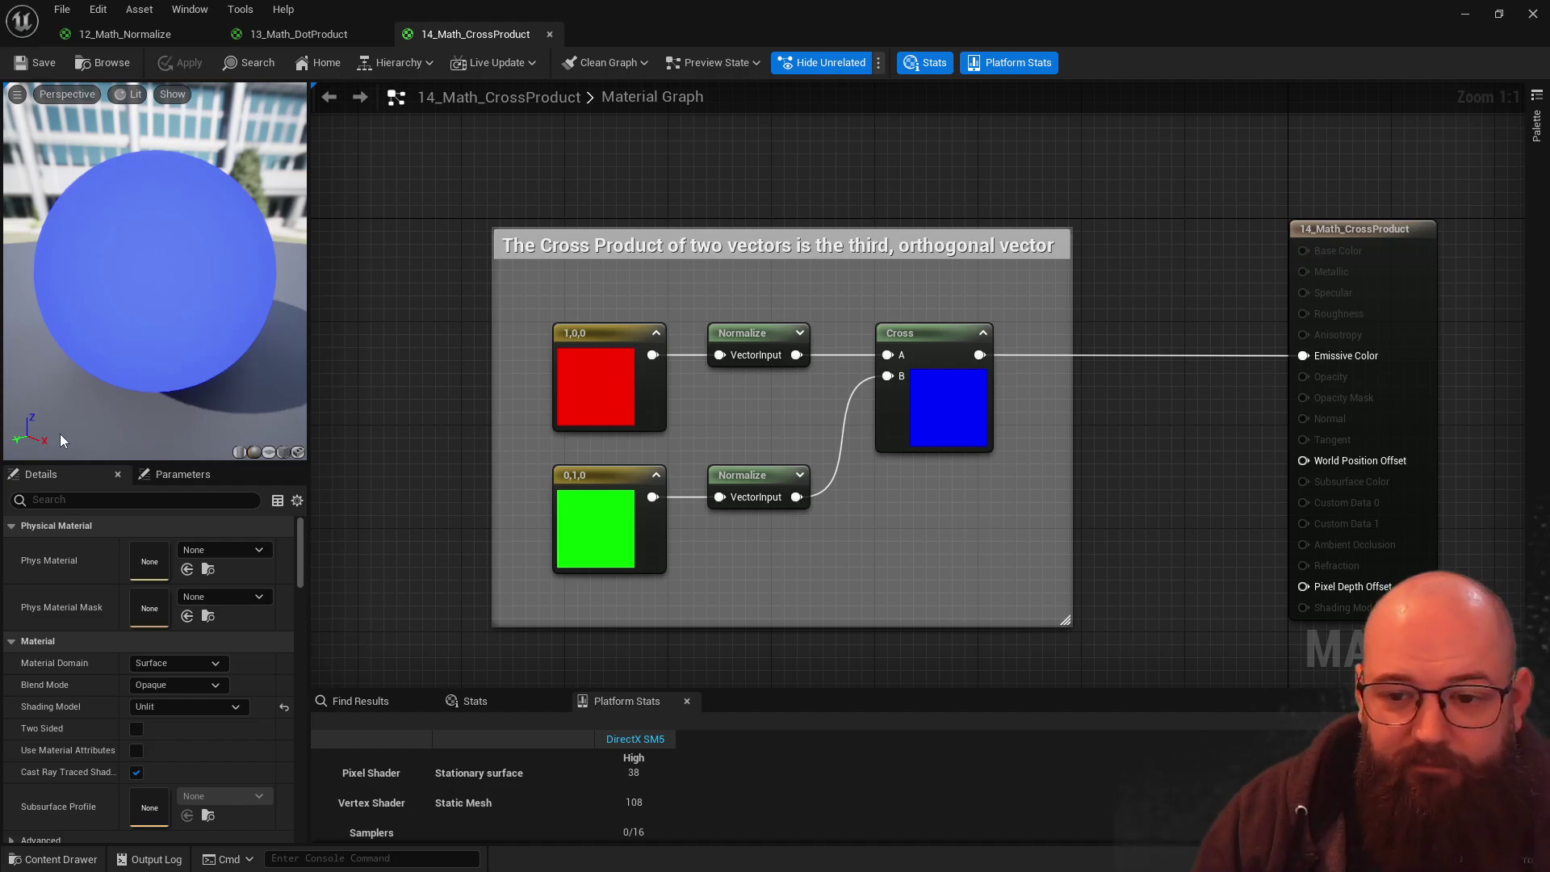
{"action": "left_click", "coordinate": [586, 390]}
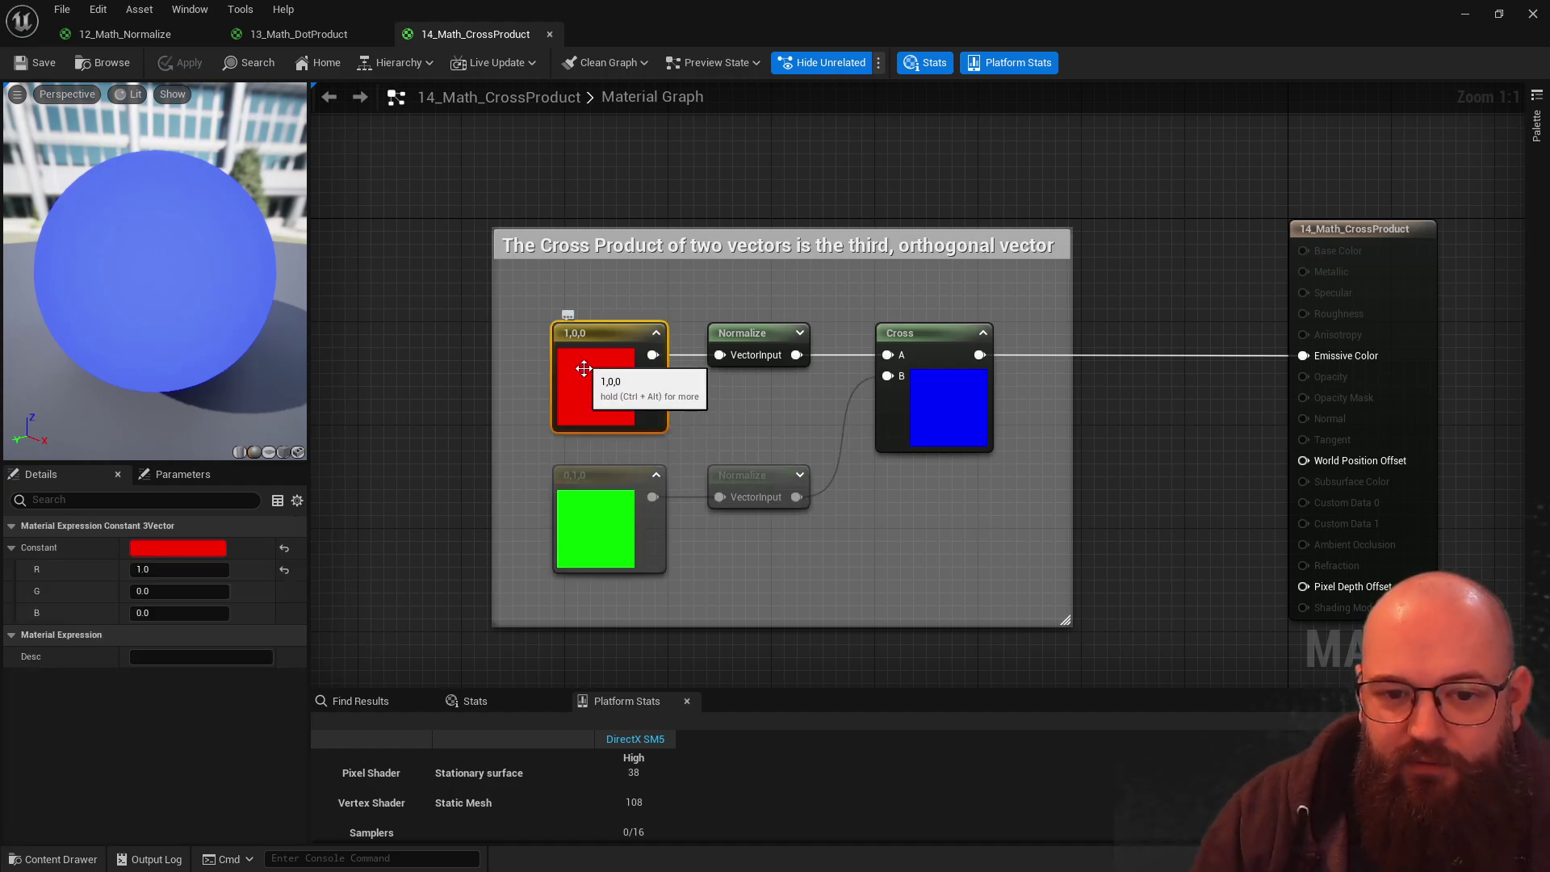
{"action": "left_click", "coordinate": [616, 532]}
{"action": "left_click", "coordinate": [975, 392]}
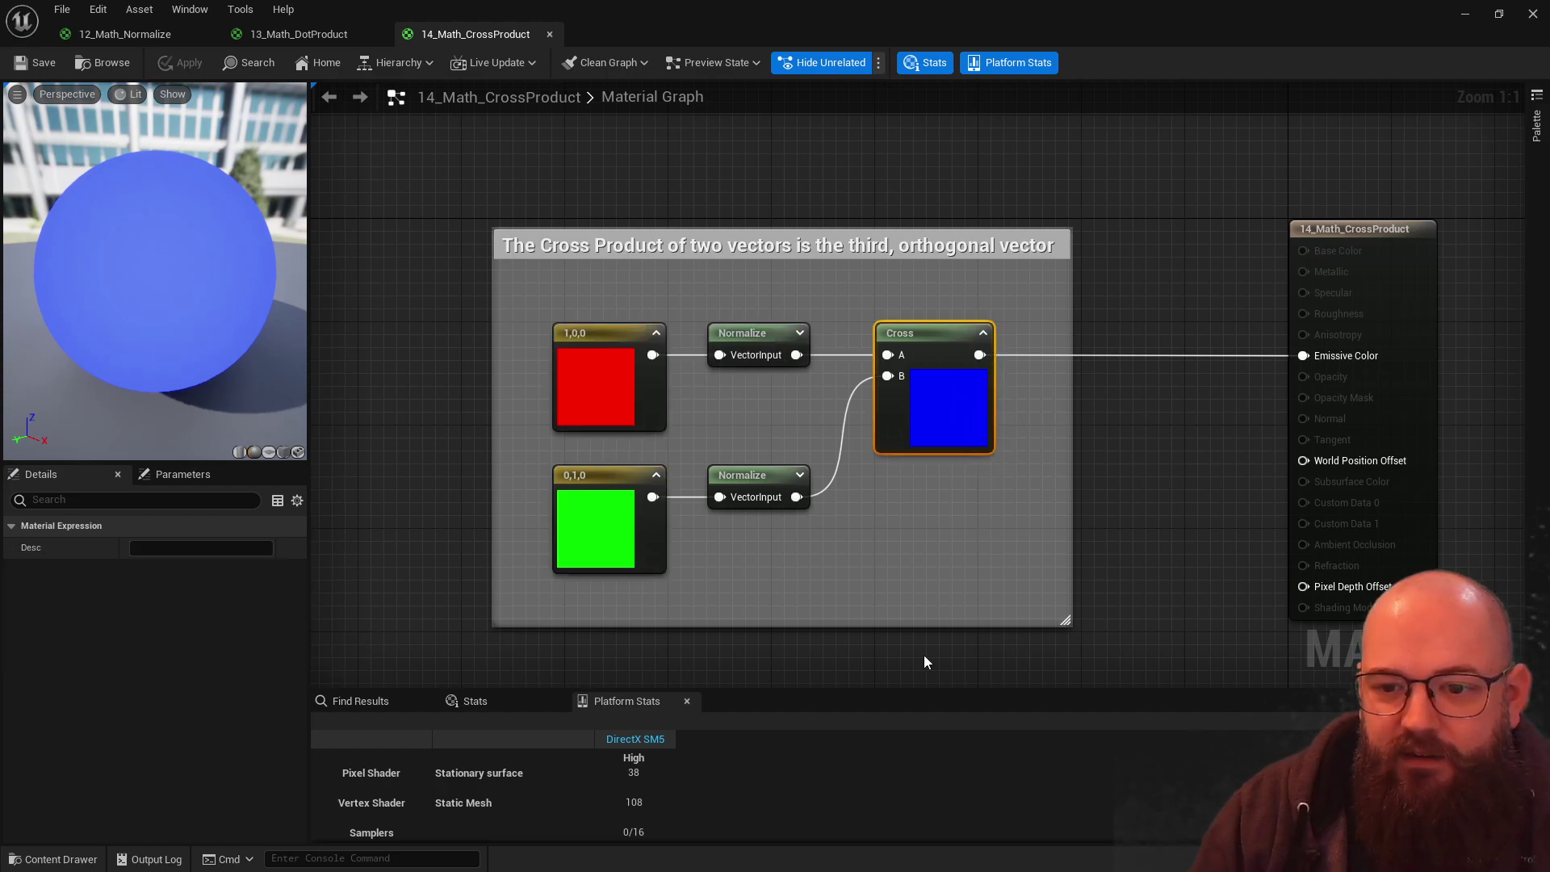
Step: Preview the cross-product result on a plane turned to face the camera
{"action": "left_click", "coordinate": [269, 452]}
{"action": "left_click_drag", "start_coordinate": [166, 265], "coordinate": [13, 422]}
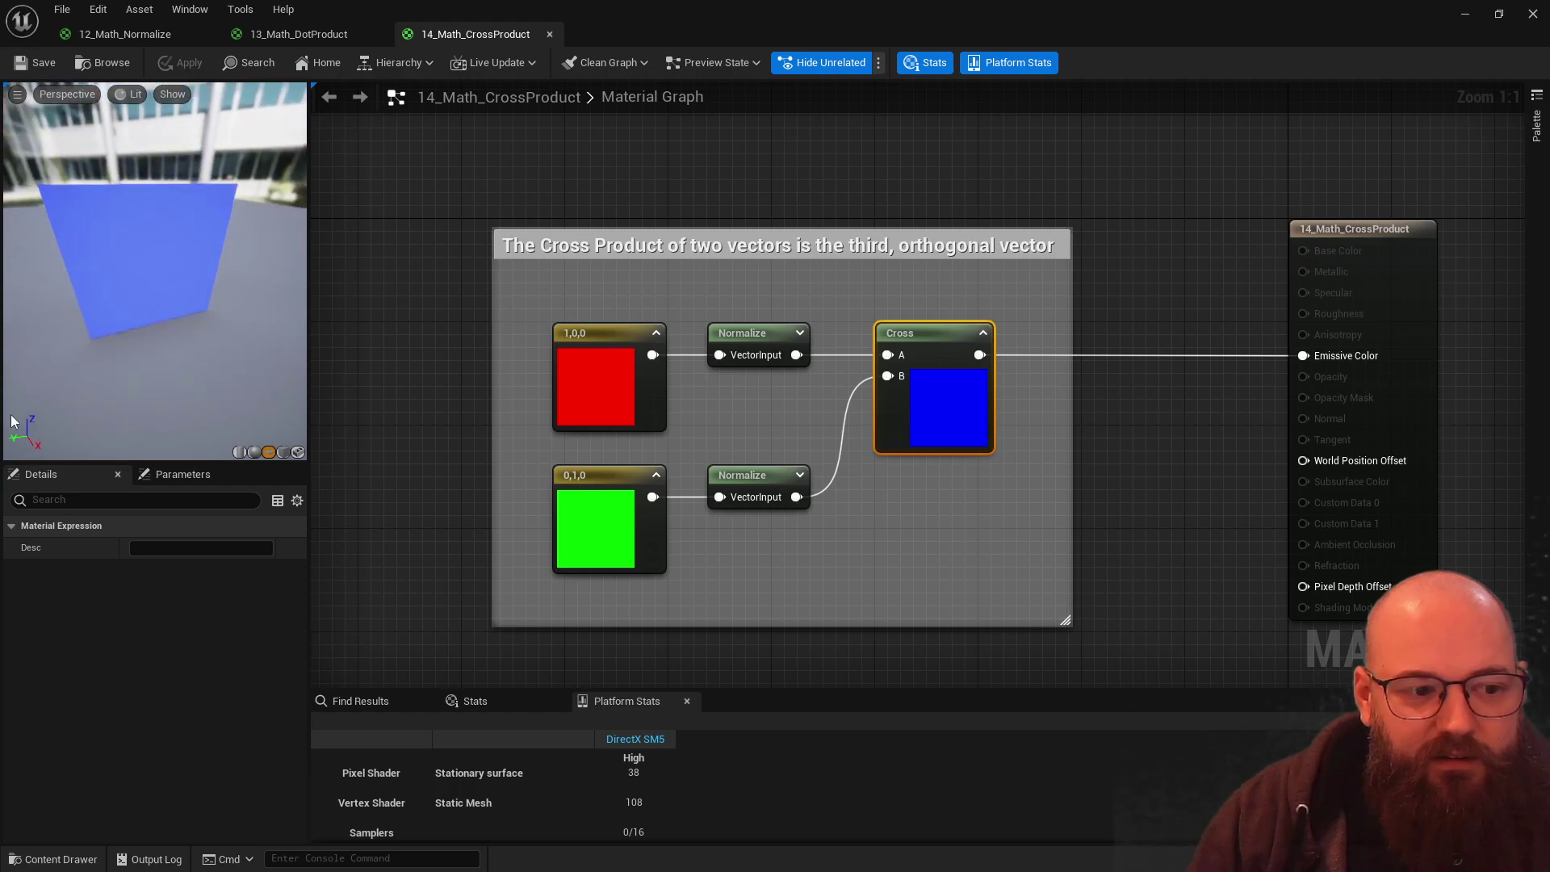
{"action": "left_click_drag", "start_coordinate": [415, 230], "coordinate": [1169, 598]}
{"action": "left_click", "coordinate": [1111, 499]}
{"action": "left_click", "coordinate": [934, 414]}
{"action": "left_click", "coordinate": [937, 548]}
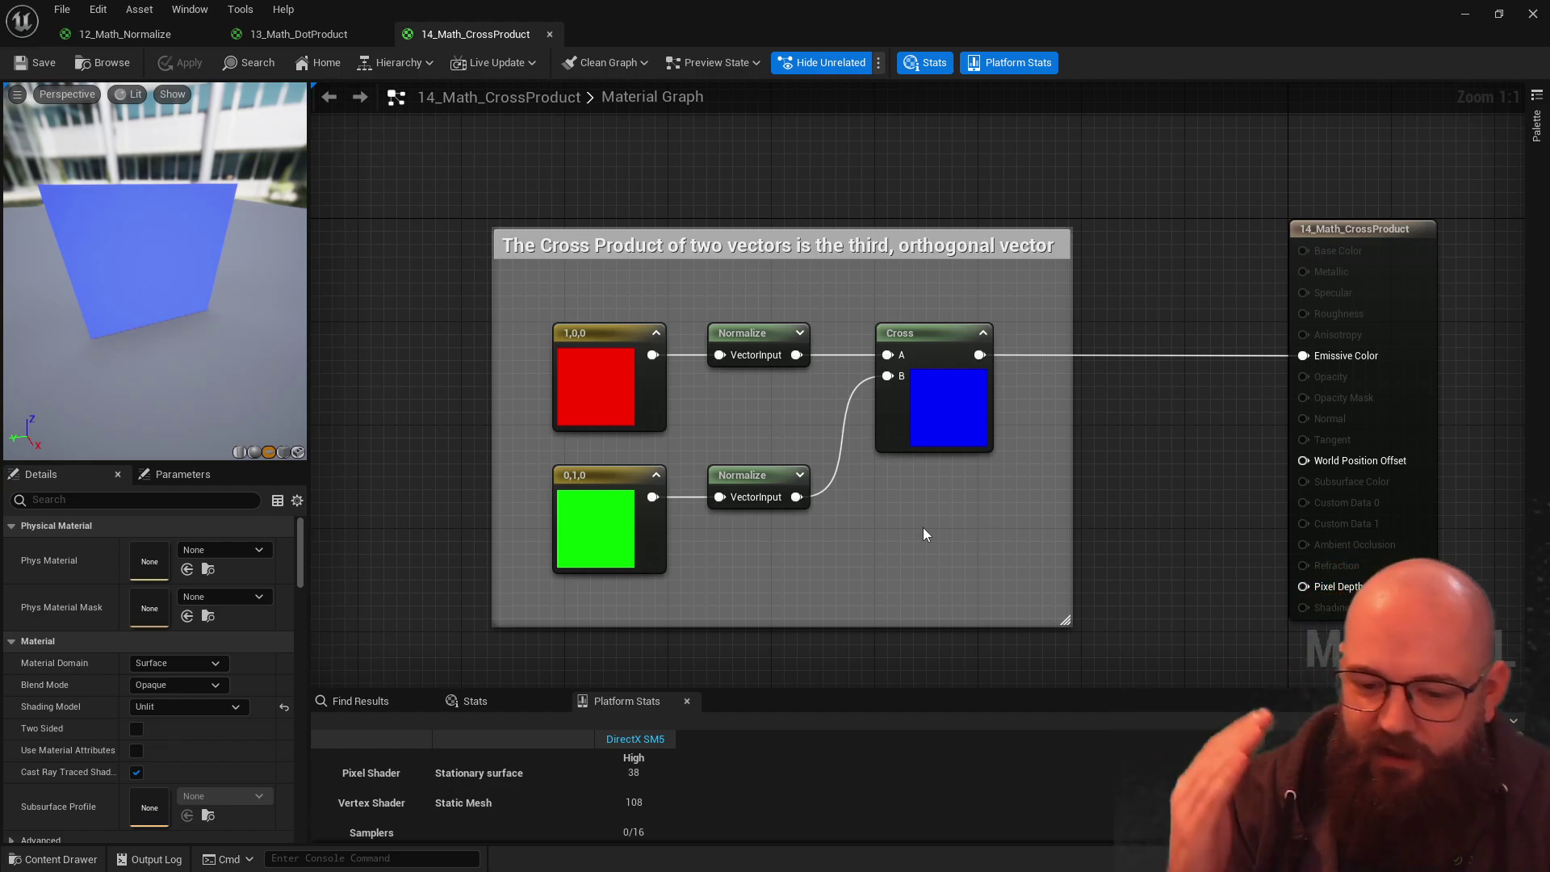
{"action": "left_click_drag", "start_coordinate": [555, 258], "coordinate": [1108, 600]}
{"action": "left_click", "coordinate": [987, 521]}
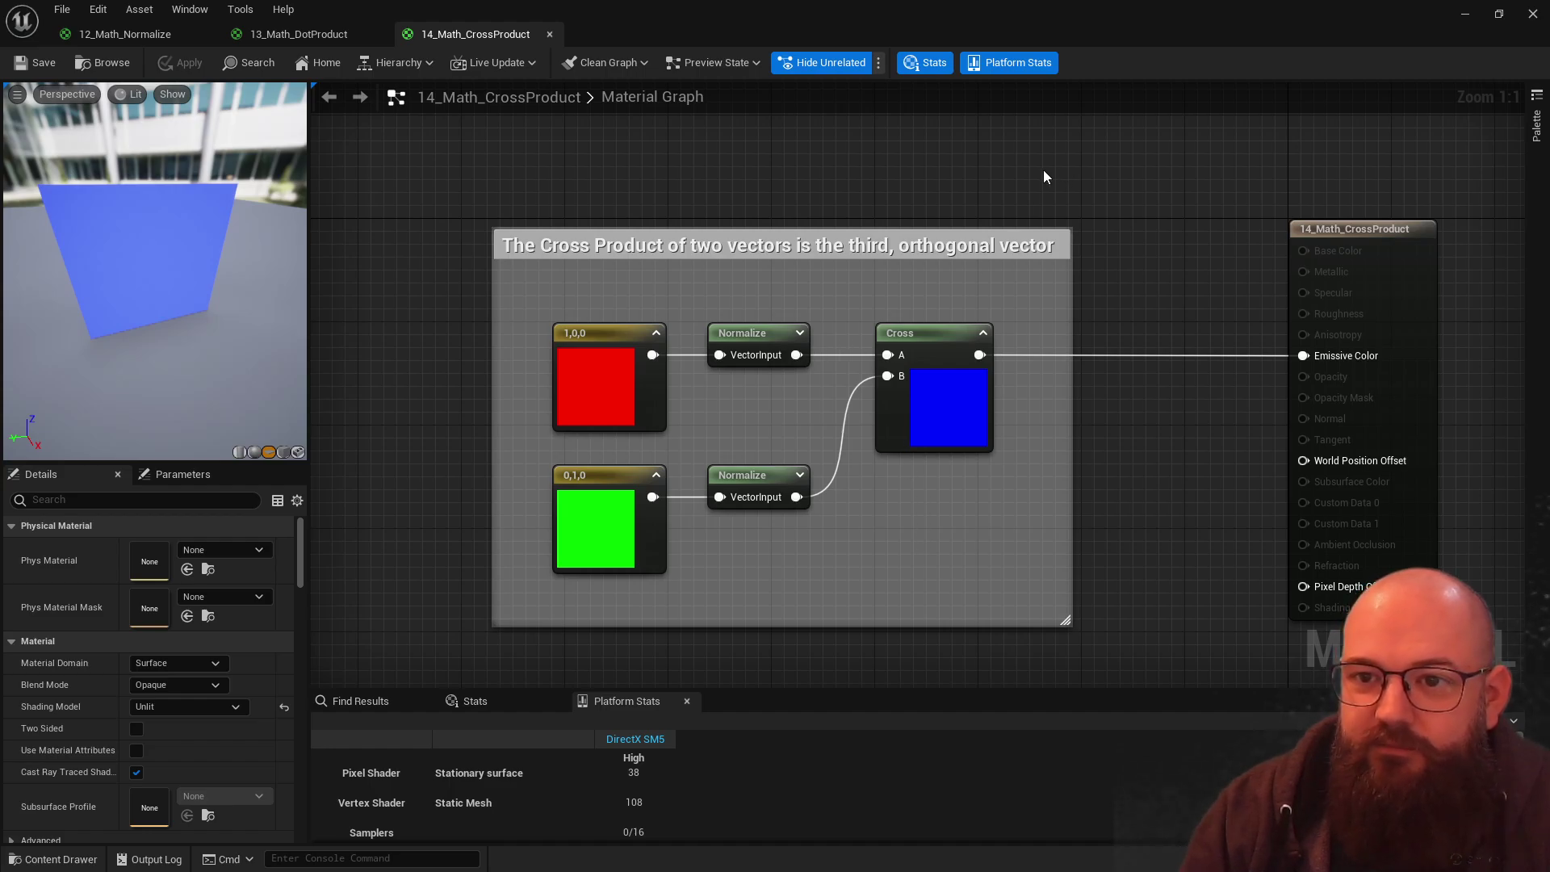
Step: Back in the level, fly down the hallway to face the DeriveNormalZ sphere
{"action": "left_click", "coordinate": [1466, 19]}
{"action": "left_click", "coordinate": [590, 462]}
{"action": "key", "text": "Escape"}
{"action": "mouse_move", "coordinate": [589, 461]}
{"action": "right_mouse_down"}
{"action": "mouse_move", "coordinate": [831, 476]}
{"action": "mouse_move", "coordinate": [888, 426]}
{"action": "mouse_move", "coordinate": [587, 461]}
{"action": "right_mouse_up"}
{"action": "key", "text": "w"}
{"action": "right_click_drag", "start_coordinate": [657, 345], "coordinate": [657, 346]}
Step: Select the DeriveNormalZ display and open its 22_Math_DeriveNormalZ material
{"action": "left_click", "coordinate": [657, 346]}
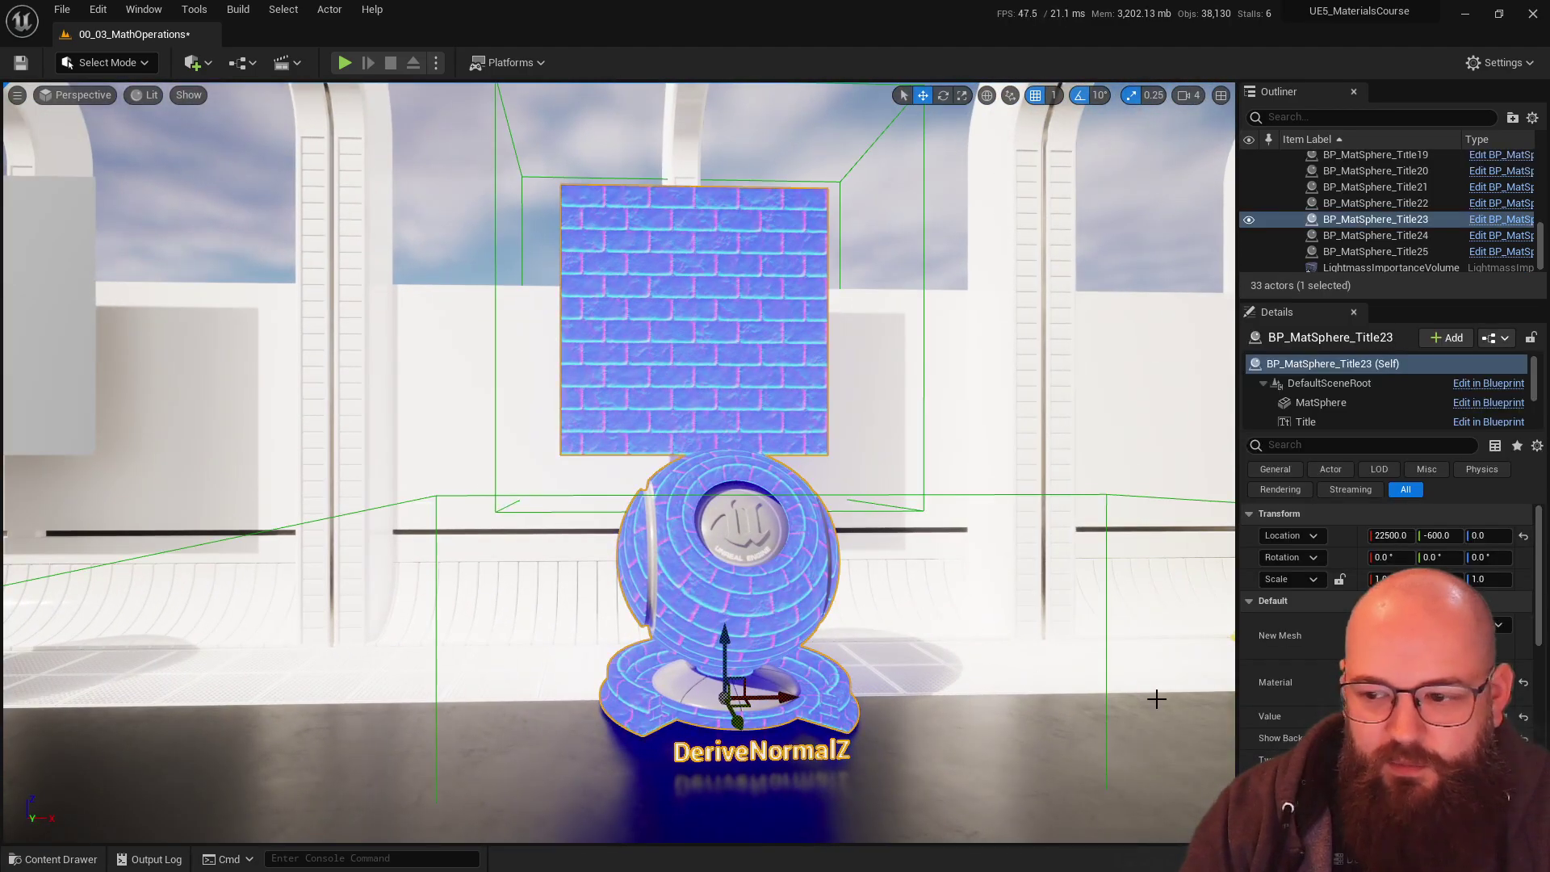
{"action": "double_click", "coordinate": [1376, 683]}
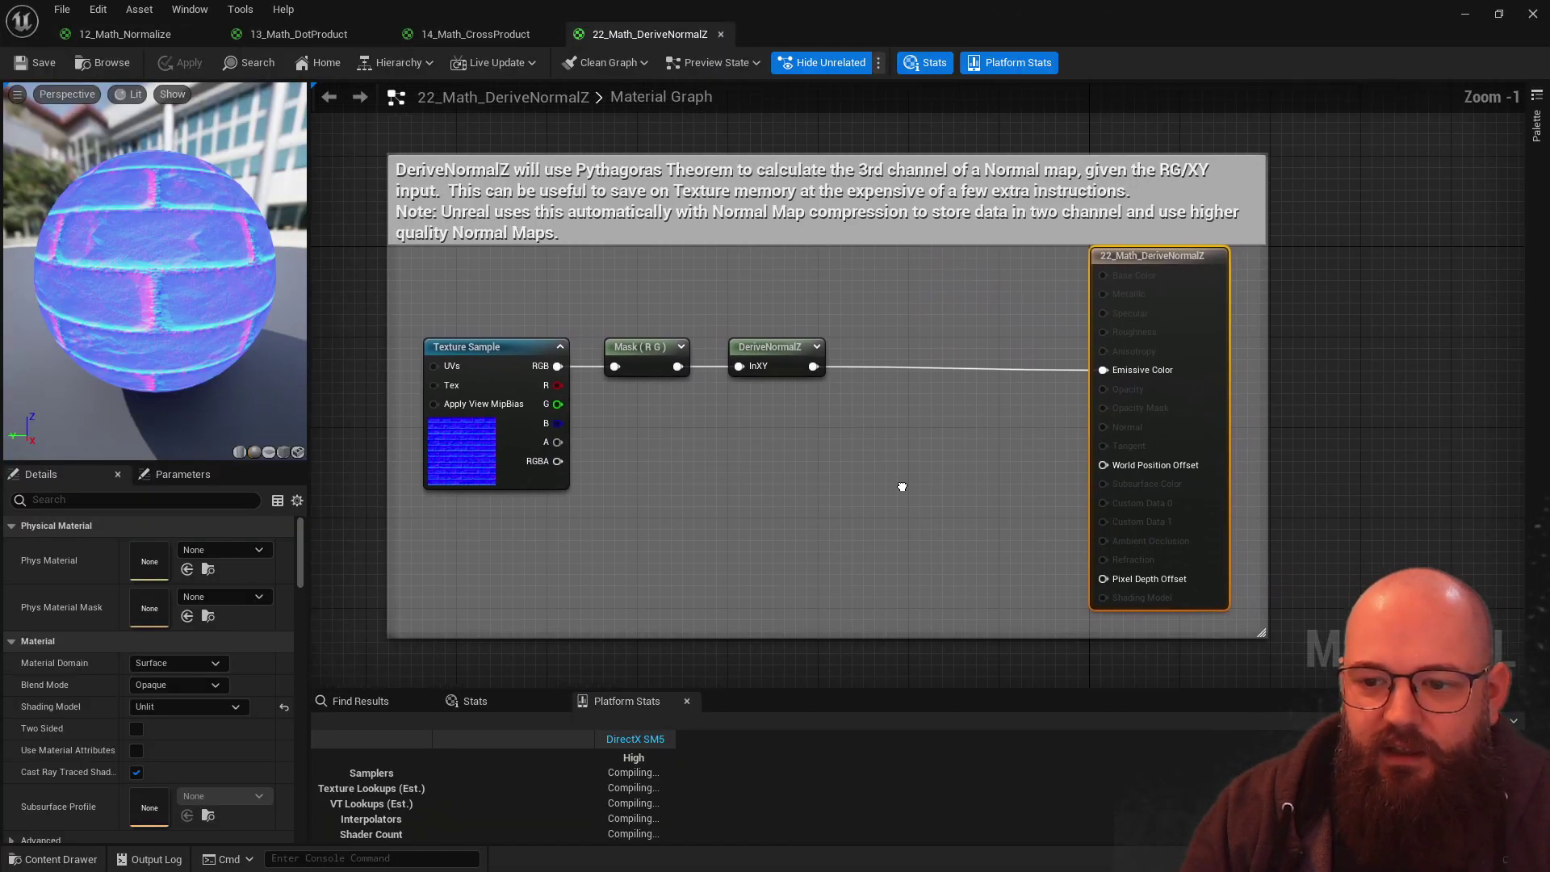
{"action": "right_click_drag", "start_coordinate": [902, 487], "coordinate": [895, 530]}
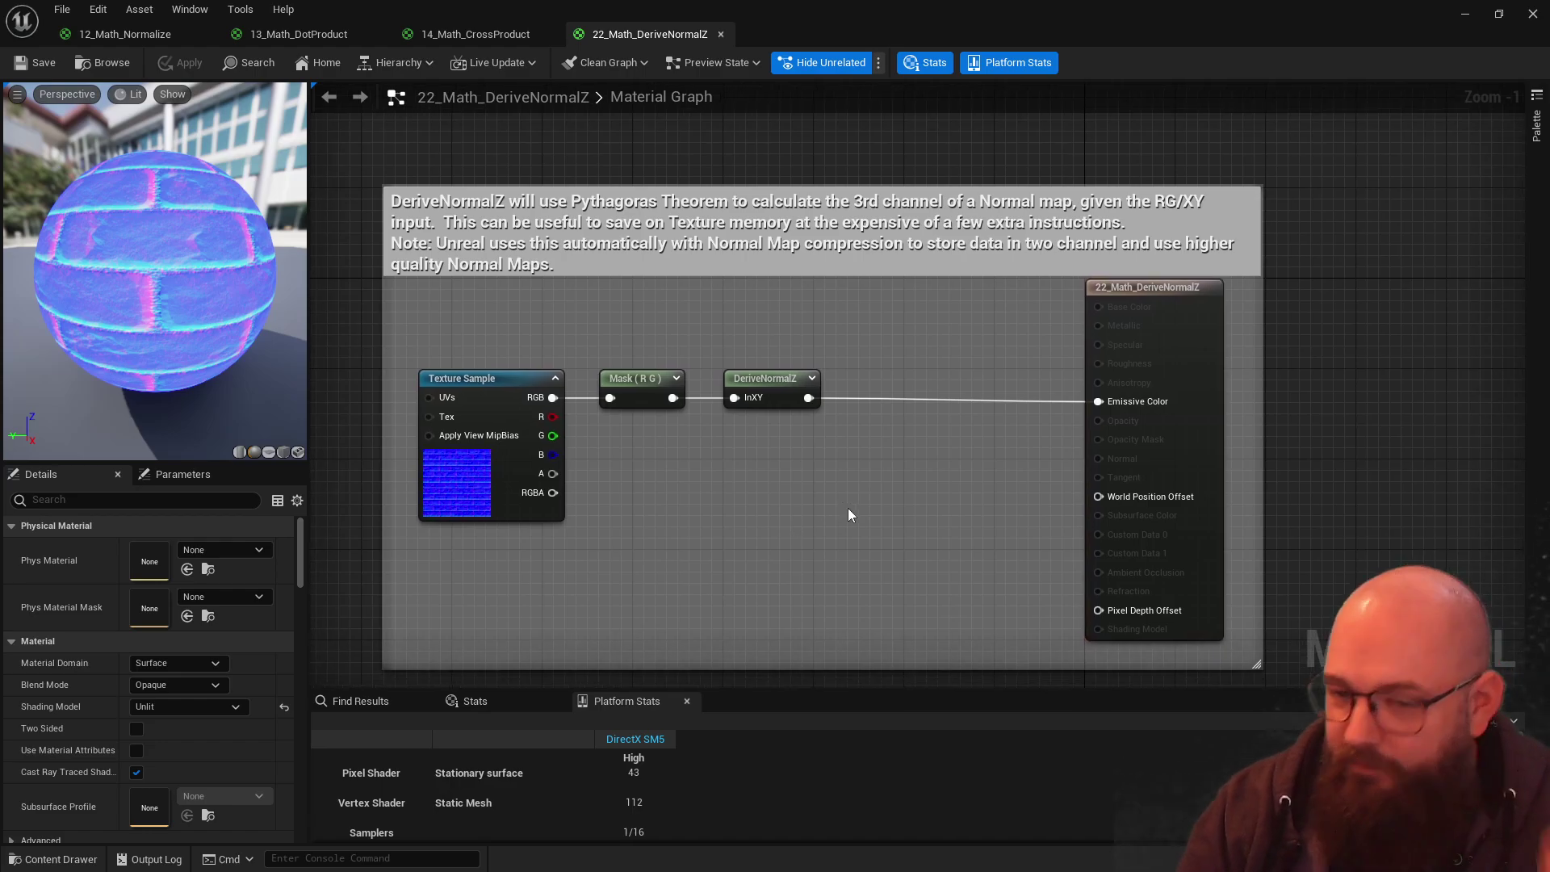
Step: Preview it on the brick plane and shift the graph down to leave space above
{"action": "left_click", "coordinate": [269, 451]}
{"action": "scroll", "coordinate": [150, 272], "scroll_direction": "up", "scroll_amount": 5}
{"action": "left_click_drag", "start_coordinate": [189, 282], "coordinate": [191, 234]}
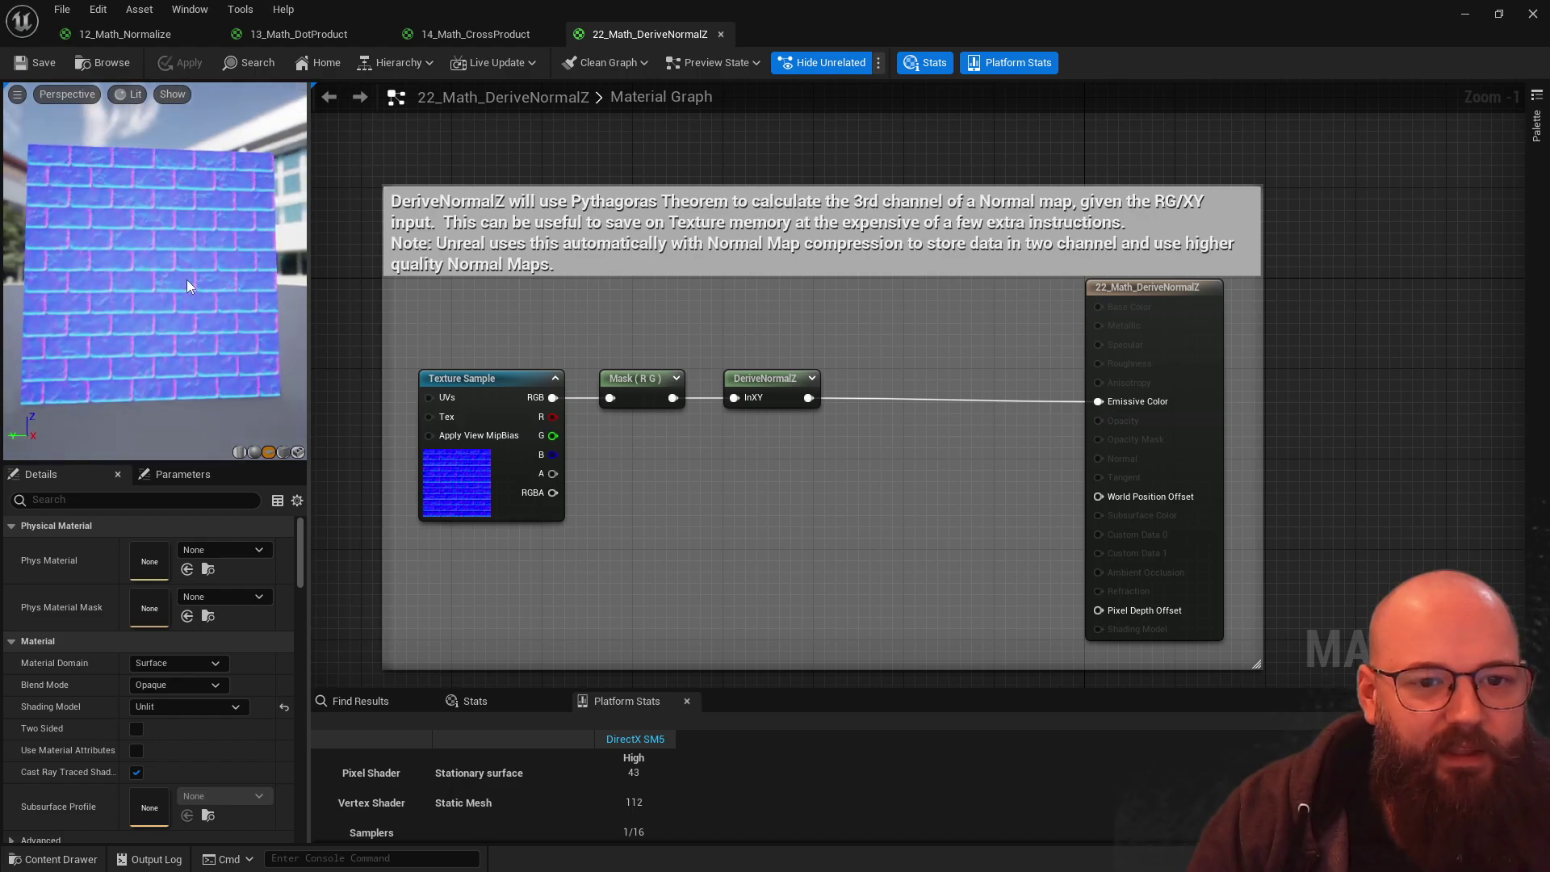
{"action": "right_click_drag", "start_coordinate": [534, 505], "coordinate": [541, 540]}
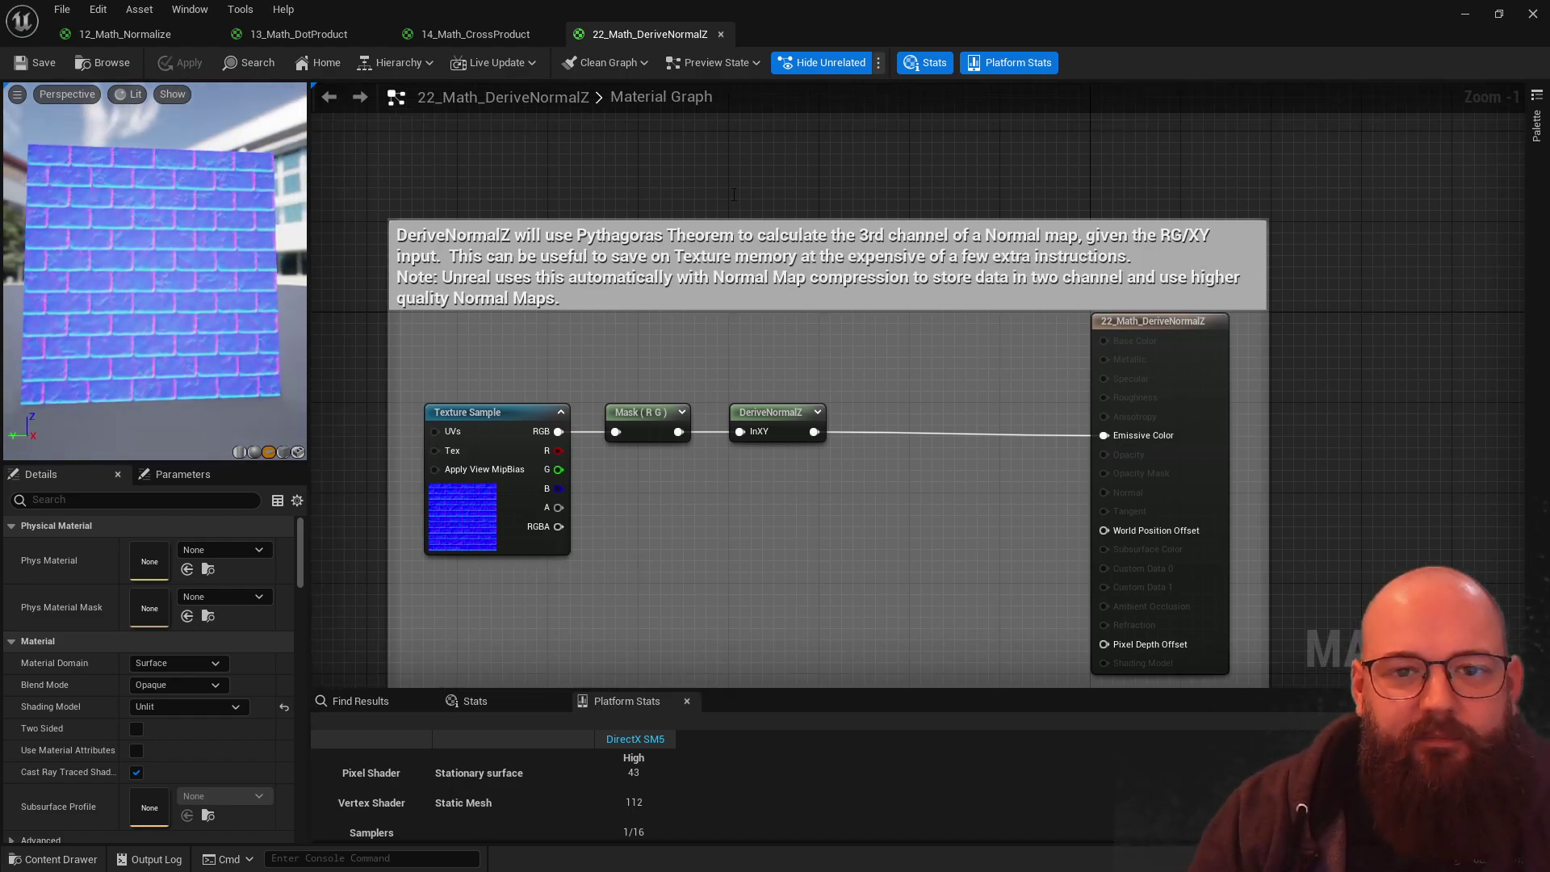
{"action": "right_click_drag", "start_coordinate": [733, 194], "coordinate": [704, 415]}
{"action": "scroll", "coordinate": [654, 367], "scroll_direction": "down", "scroll_amount": 1}
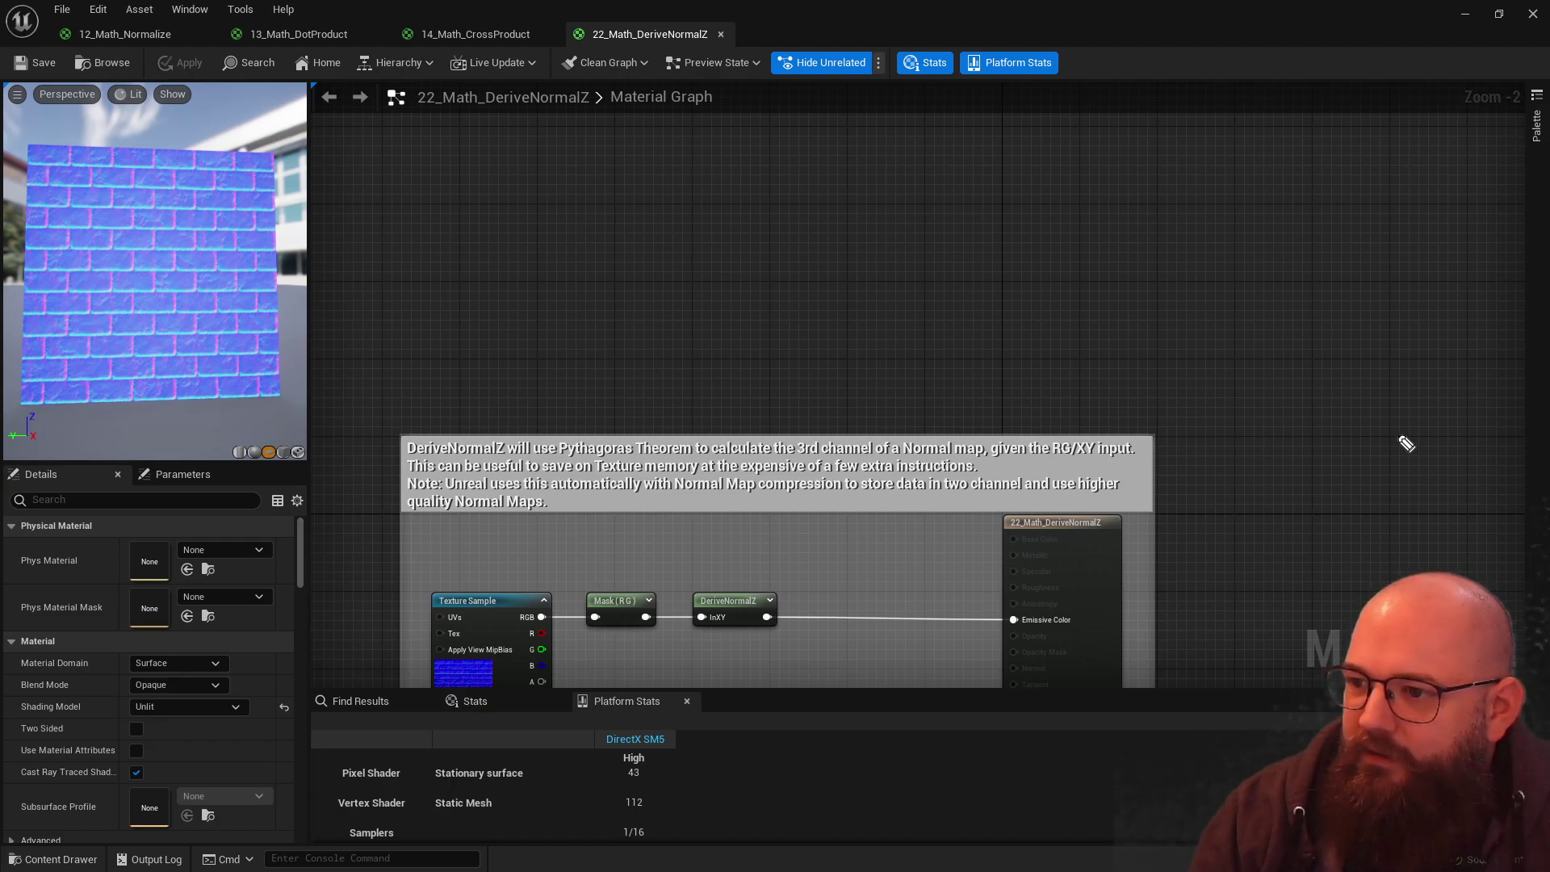
Step: Sketch a wavy bumpy surface with a baseline and normal arrows rising from its peak
{"action": "left_click_drag", "start_coordinate": [526, 327], "coordinate": [1293, 335]}
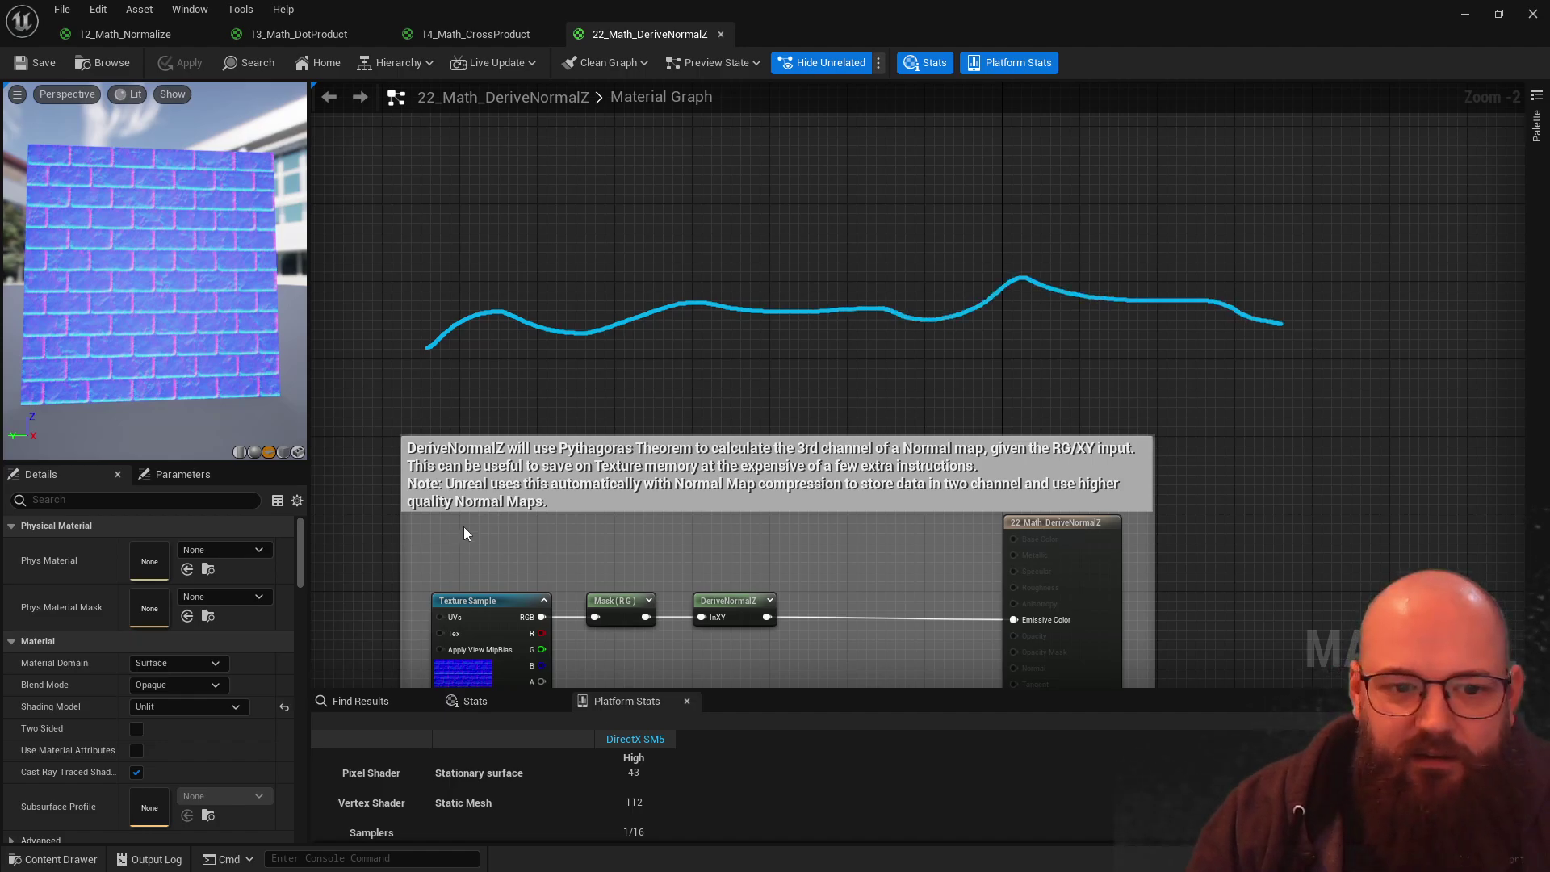
{"action": "mouse_move", "coordinate": [1198, 396]}
{"action": "left_mouse_down"}
{"action": "mouse_move", "coordinate": [1301, 383]}
{"action": "mouse_move", "coordinate": [1286, 386]}
{"action": "left_mouse_up"}
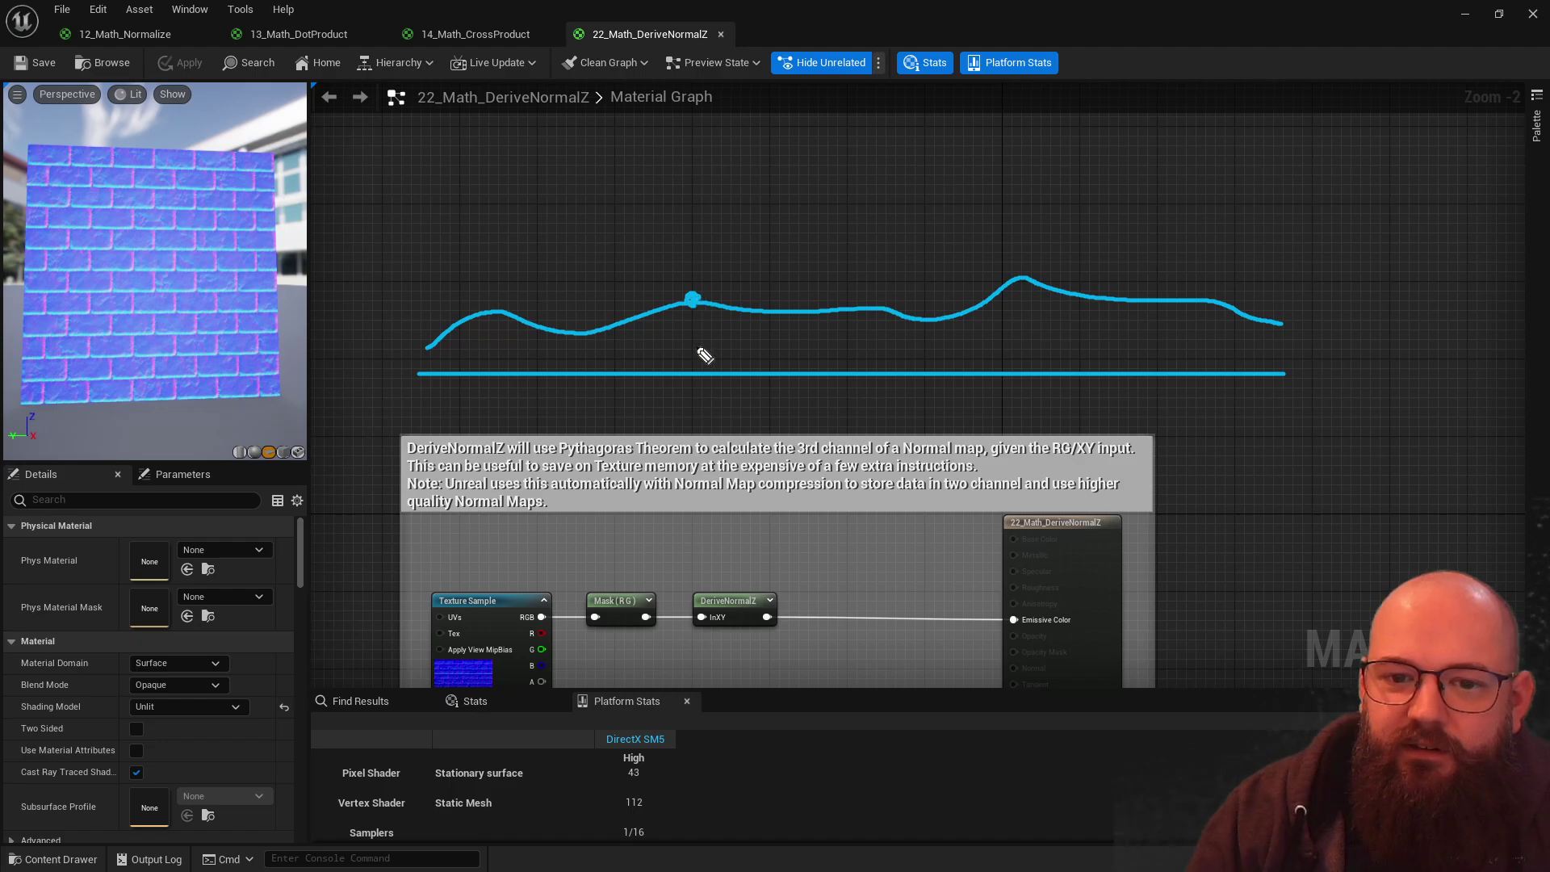
{"action": "left_click_drag", "start_coordinate": [692, 300], "coordinate": [692, 341]}
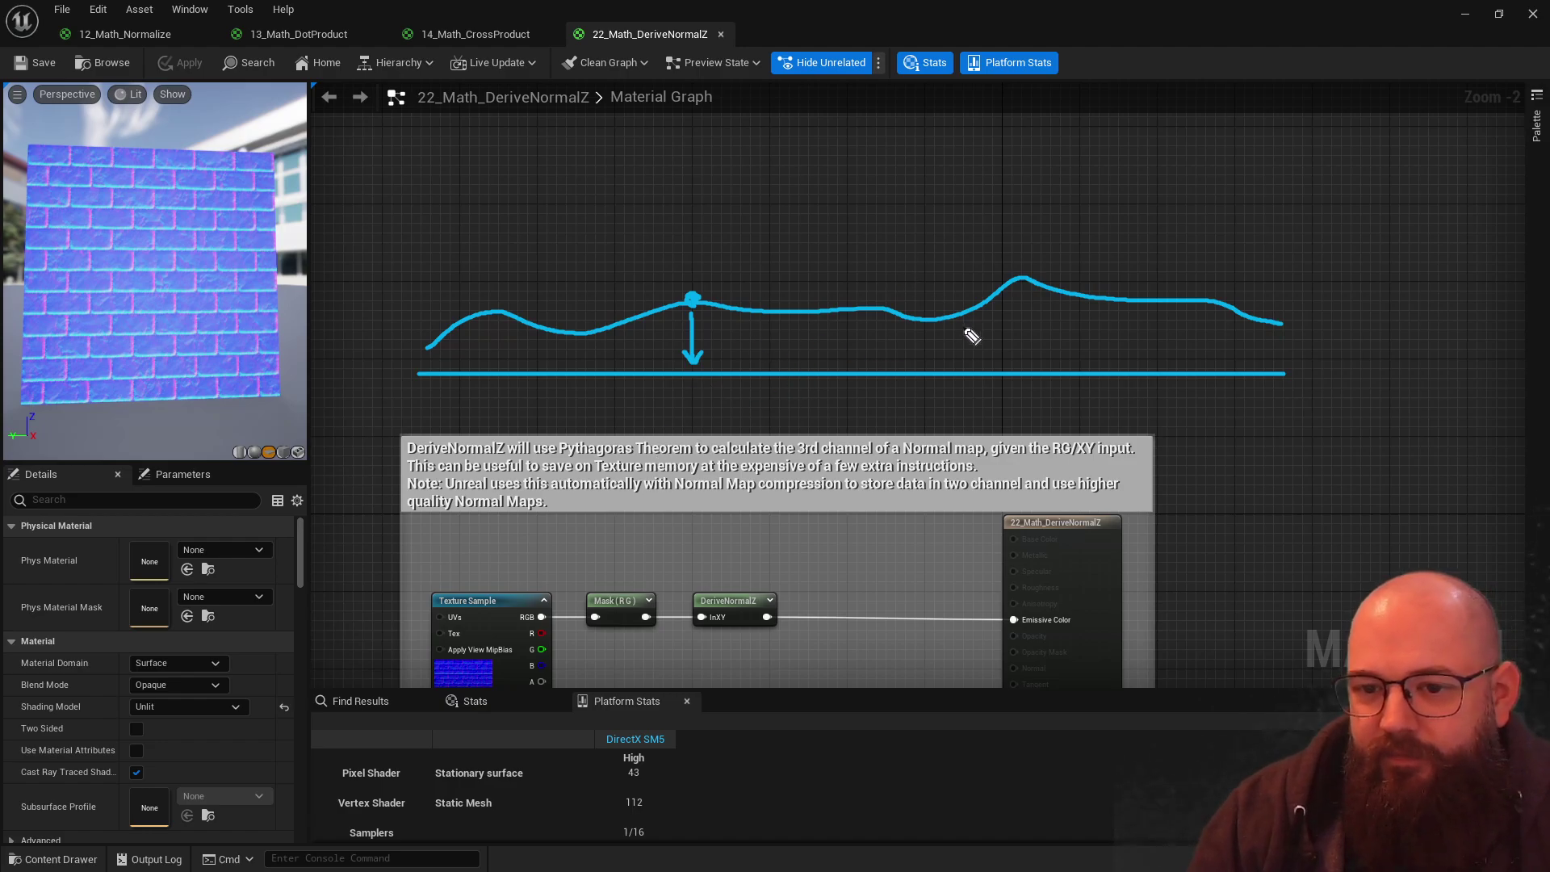
{"action": "mouse_move", "coordinate": [1015, 281]}
{"action": "left_mouse_down"}
{"action": "mouse_move", "coordinate": [980, 226]}
{"action": "mouse_move", "coordinate": [1024, 196]}
{"action": "left_mouse_up"}
{"action": "left_click_drag", "start_coordinate": [1037, 268], "coordinate": [1080, 215]}
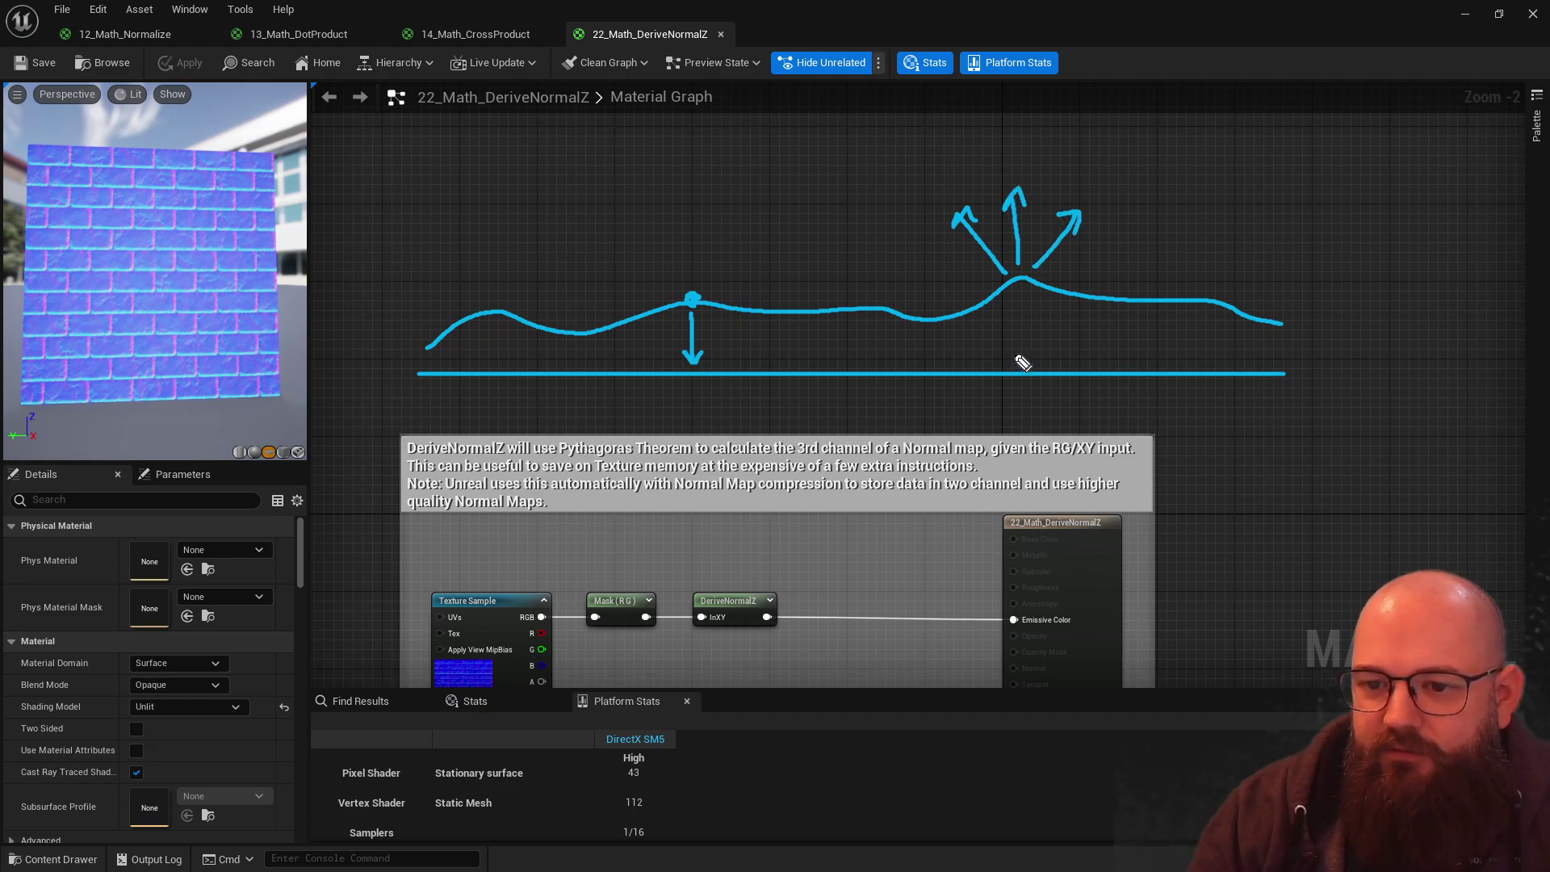
{"action": "mouse_move", "coordinate": [1006, 296]}
{"action": "left_mouse_down"}
{"action": "mouse_move", "coordinate": [1006, 361]}
{"action": "mouse_move", "coordinate": [1036, 339]}
{"action": "mouse_move", "coordinate": [1035, 364]}
{"action": "left_mouse_up"}
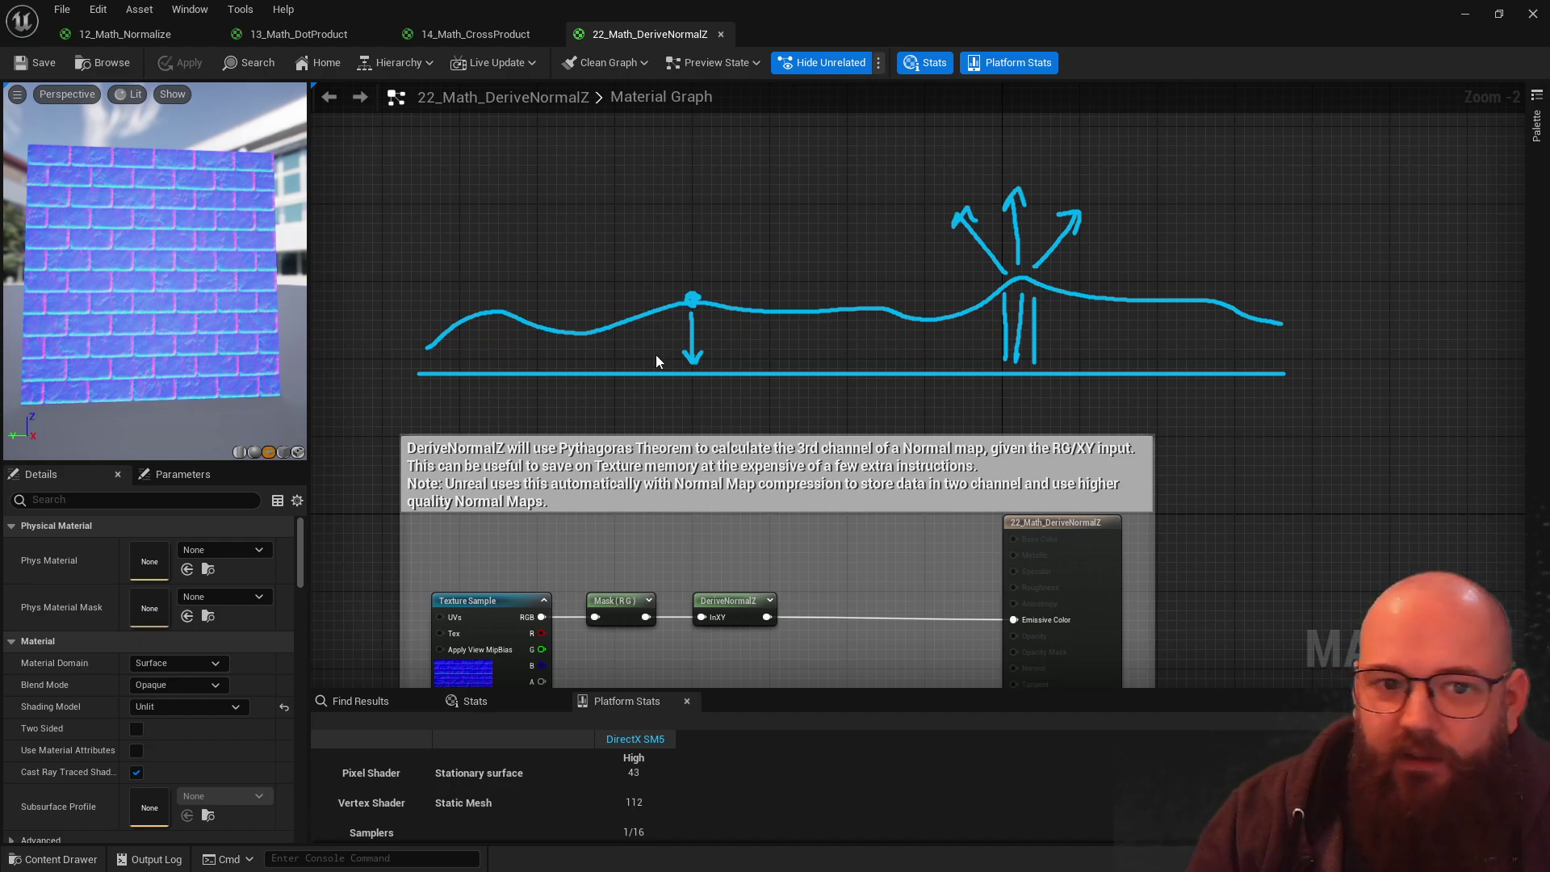
Step: Draw a right triangle with a hypotenuse arrow and write x²+y²=z² beside it
{"action": "mouse_move", "coordinate": [380, 279]}
{"action": "left_mouse_down"}
{"action": "mouse_move", "coordinate": [617, 201]}
{"action": "mouse_move", "coordinate": [617, 283]}
{"action": "mouse_move", "coordinate": [450, 281]}
{"action": "left_mouse_up"}
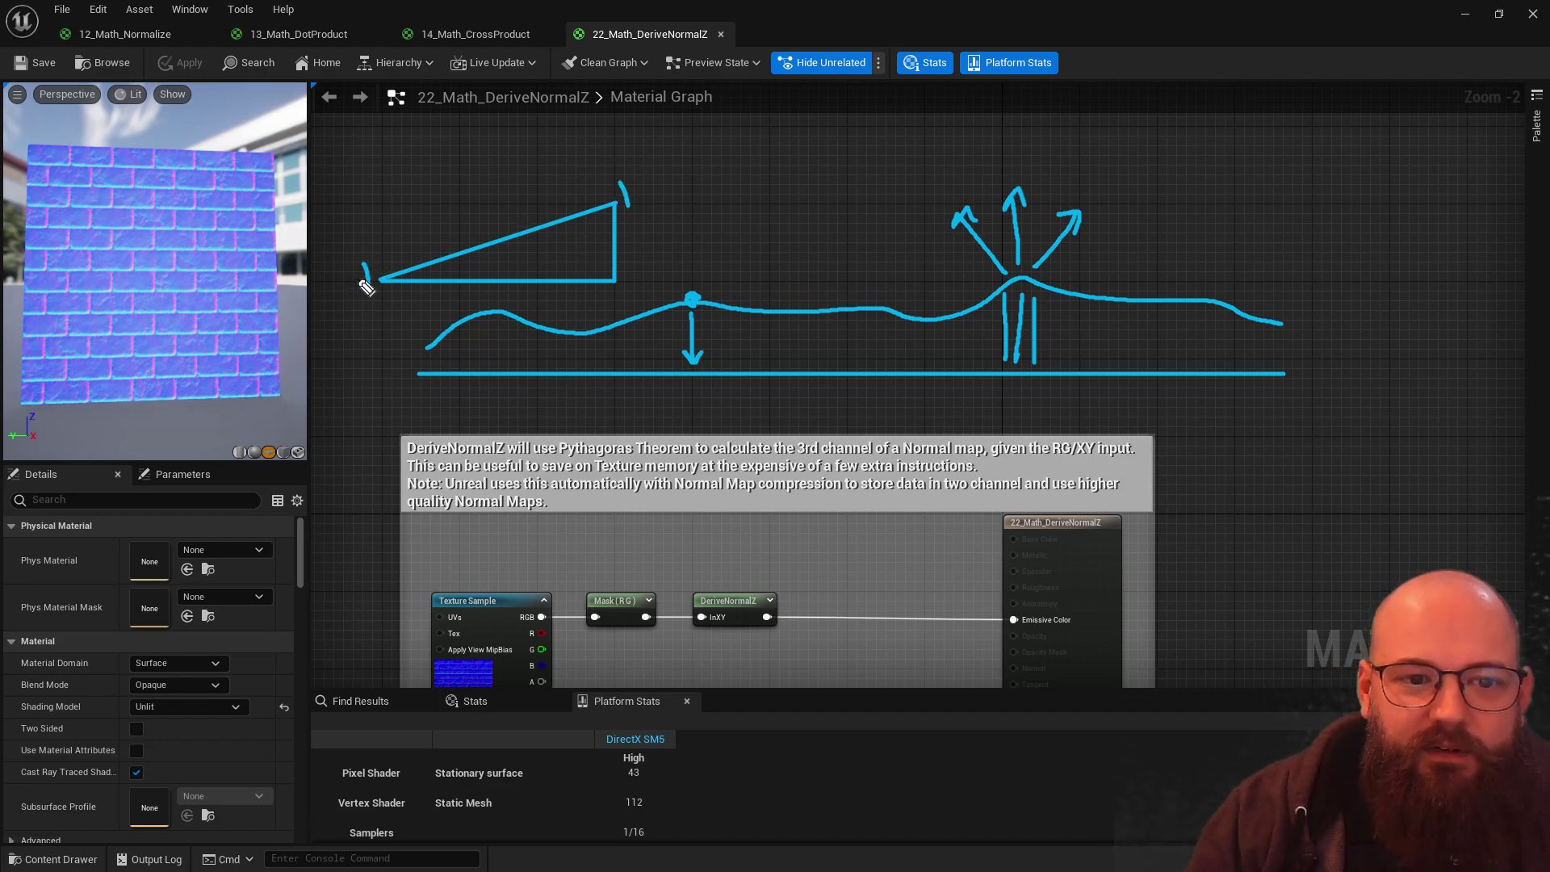
{"action": "mouse_move", "coordinate": [388, 268]}
{"action": "left_mouse_down"}
{"action": "mouse_move", "coordinate": [598, 187]}
{"action": "mouse_move", "coordinate": [565, 197]}
{"action": "left_mouse_up"}
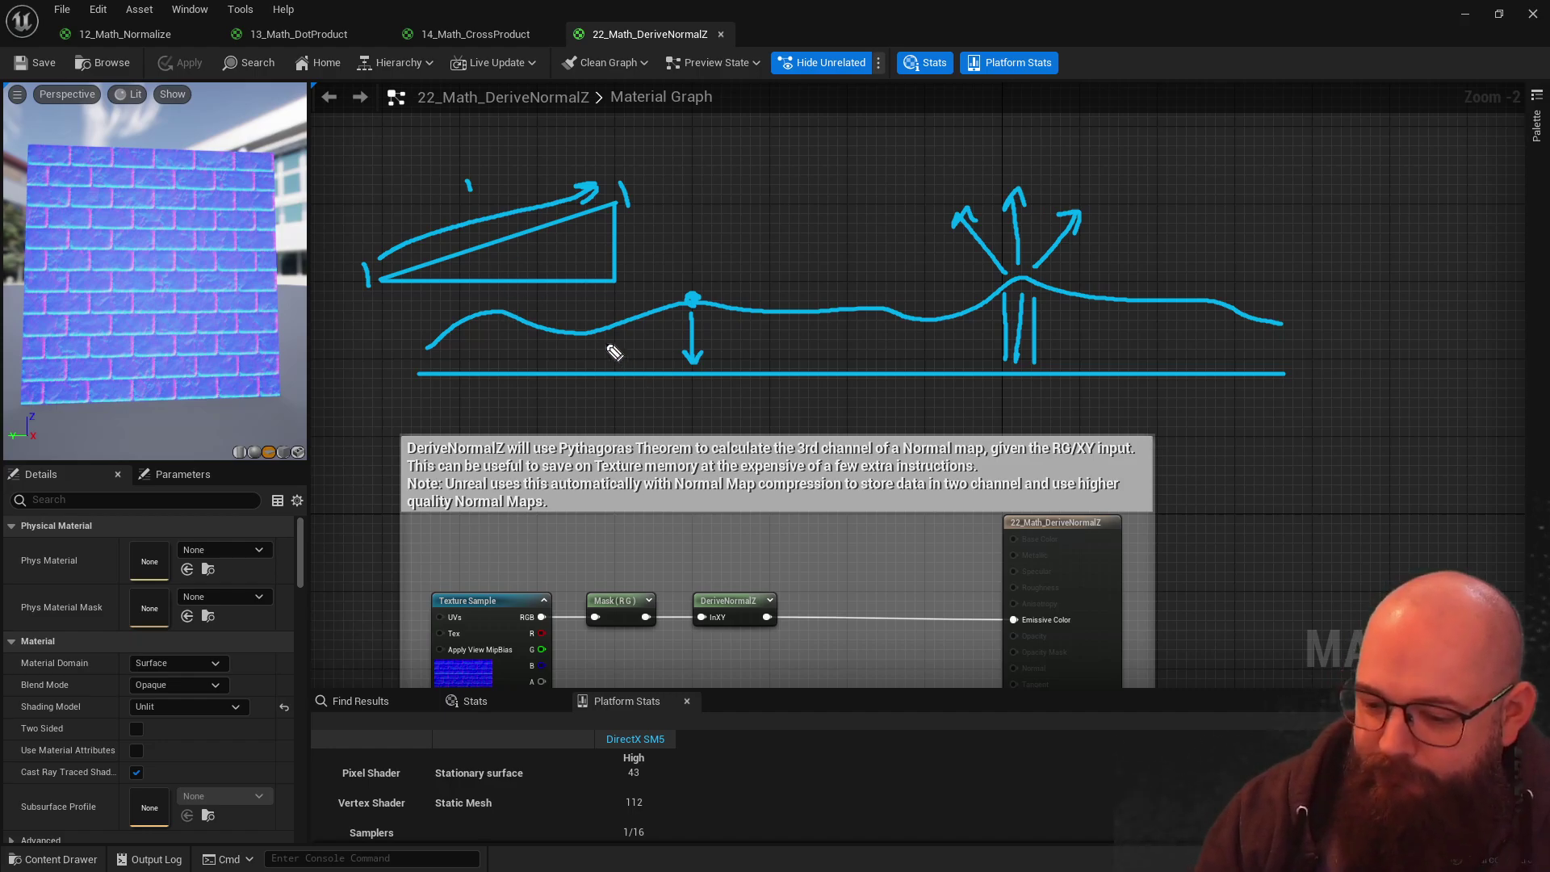
{"action": "mouse_move", "coordinate": [674, 197]}
{"action": "left_mouse_down"}
{"action": "mouse_move", "coordinate": [687, 219]}
{"action": "mouse_move", "coordinate": [671, 230]}
{"action": "left_mouse_up"}
{"action": "mouse_move", "coordinate": [719, 195]}
{"action": "left_mouse_down"}
{"action": "mouse_move", "coordinate": [696, 221]}
{"action": "mouse_move", "coordinate": [735, 214]}
{"action": "left_mouse_up"}
{"action": "mouse_move", "coordinate": [726, 188]}
{"action": "left_mouse_down"}
{"action": "mouse_move", "coordinate": [810, 199]}
{"action": "mouse_move", "coordinate": [847, 226]}
{"action": "mouse_move", "coordinate": [885, 206]}
{"action": "left_mouse_up"}
{"action": "left_click_drag", "start_coordinate": [867, 216], "coordinate": [888, 215]}
{"action": "left_click_drag", "start_coordinate": [895, 201], "coordinate": [922, 218]}
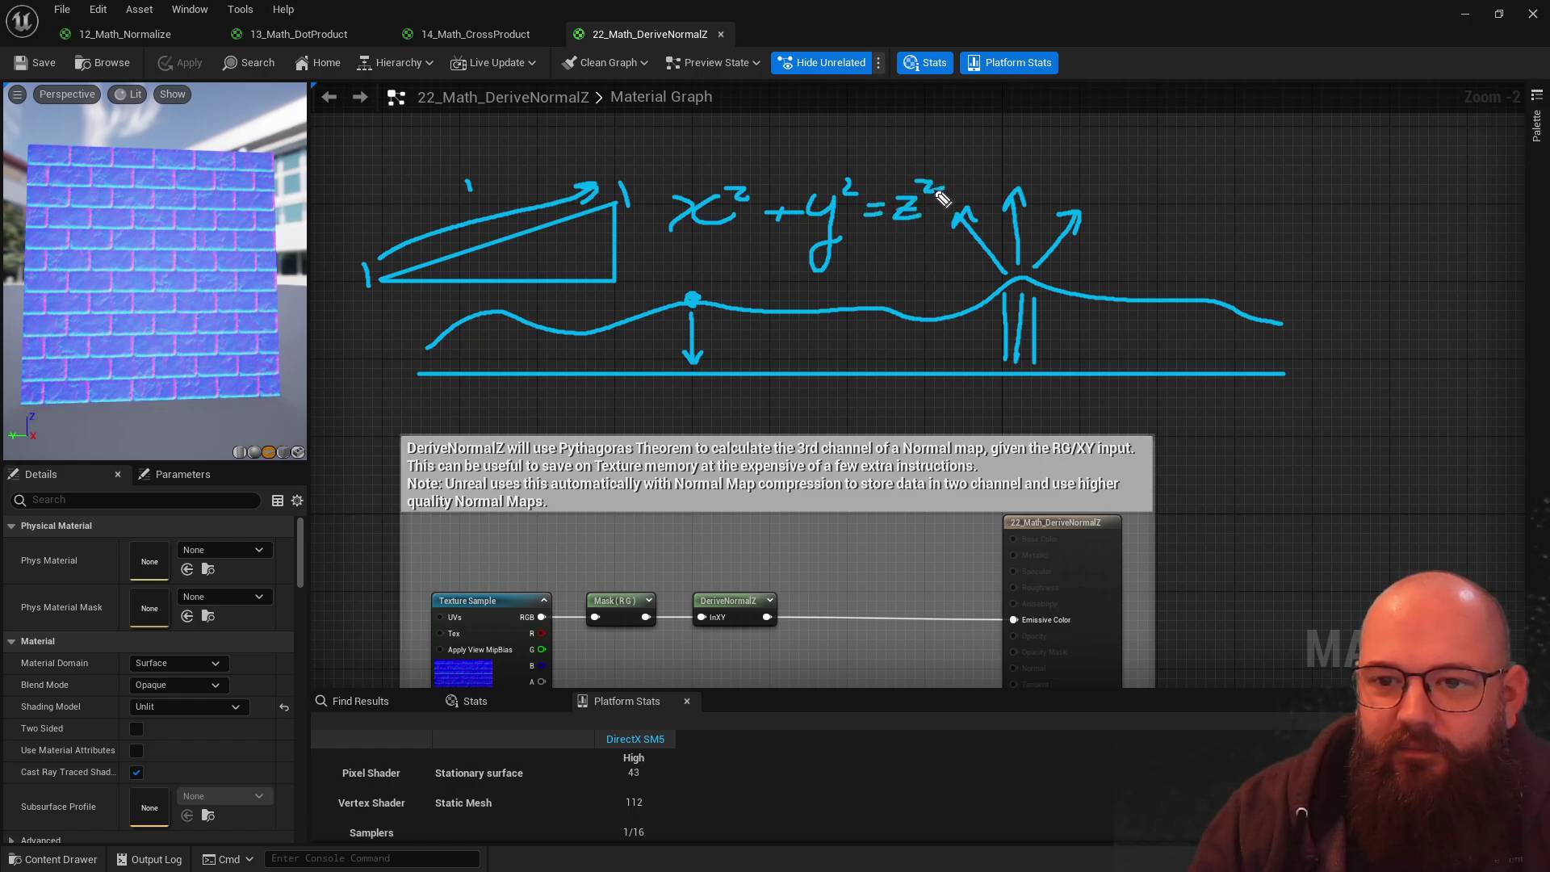
Step: Draw and hatch squares on each side of the triangle, then clear the sketch
{"action": "mouse_move", "coordinate": [383, 282]}
{"action": "left_mouse_down"}
{"action": "mouse_move", "coordinate": [349, 198]}
{"action": "mouse_move", "coordinate": [520, 134]}
{"action": "mouse_move", "coordinate": [626, 206]}
{"action": "left_mouse_up"}
{"action": "left_click_drag", "start_coordinate": [581, 124], "coordinate": [504, 146]}
{"action": "mouse_move", "coordinate": [616, 203]}
{"action": "left_mouse_down"}
{"action": "mouse_move", "coordinate": [688, 202]}
{"action": "mouse_move", "coordinate": [682, 280]}
{"action": "left_mouse_up"}
{"action": "left_click_drag", "start_coordinate": [386, 284], "coordinate": [378, 343]}
{"action": "left_click_drag", "start_coordinate": [615, 282], "coordinate": [616, 353]}
{"action": "left_click_drag", "start_coordinate": [375, 343], "coordinate": [618, 367]}
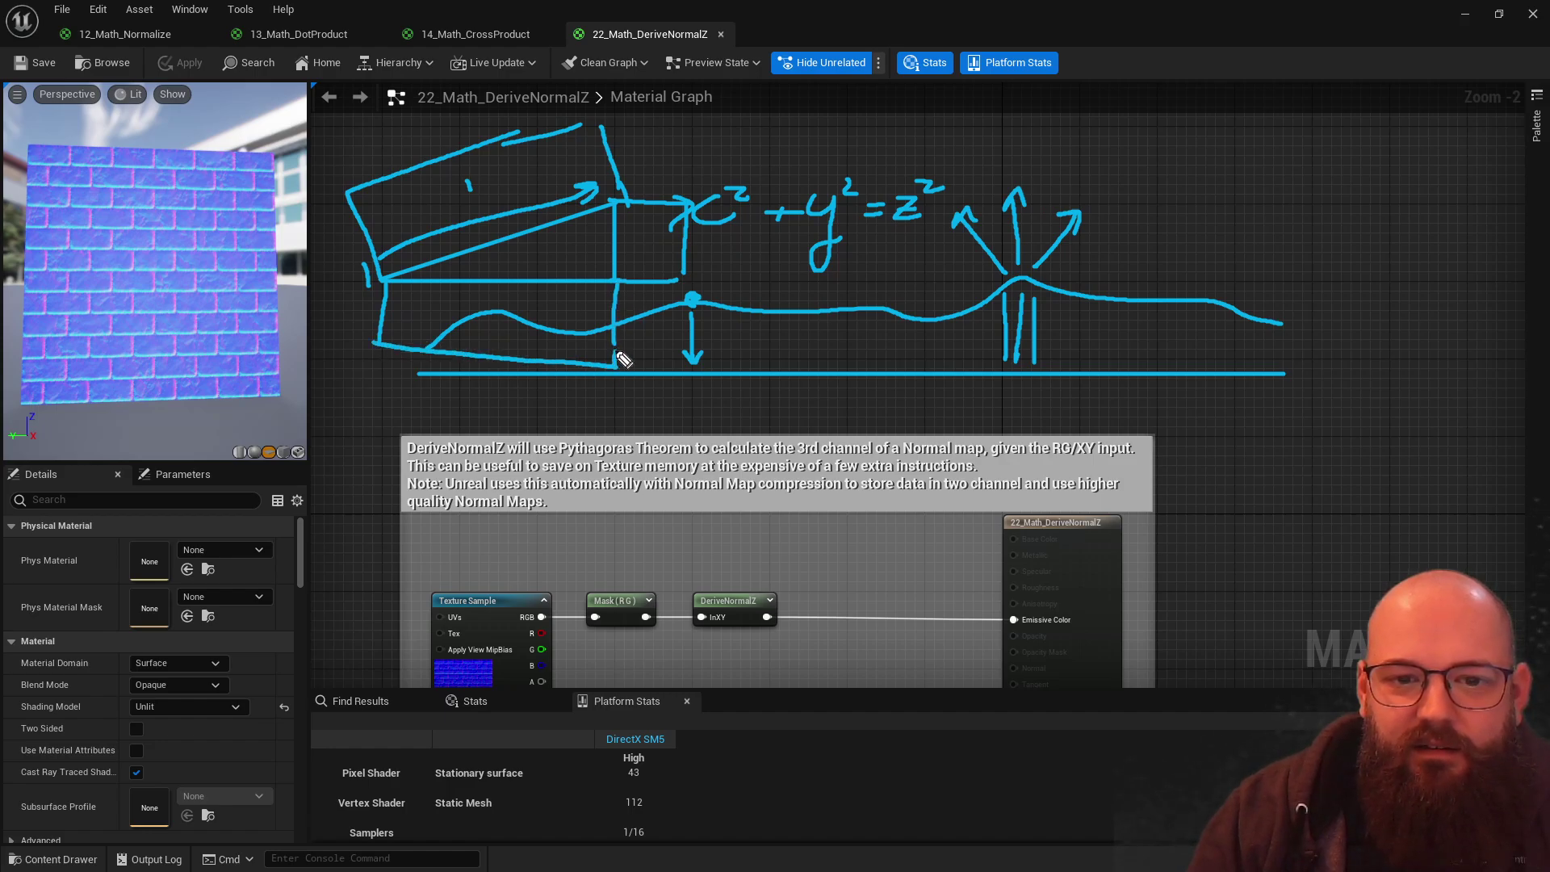
{"action": "mouse_move", "coordinate": [408, 310]}
{"action": "left_mouse_down"}
{"action": "mouse_move", "coordinate": [436, 331]}
{"action": "mouse_move", "coordinate": [590, 356]}
{"action": "mouse_move", "coordinate": [574, 363]}
{"action": "left_mouse_up"}
{"action": "mouse_move", "coordinate": [634, 214]}
{"action": "left_mouse_down"}
{"action": "mouse_move", "coordinate": [664, 233]}
{"action": "mouse_move", "coordinate": [676, 273]}
{"action": "left_mouse_up"}
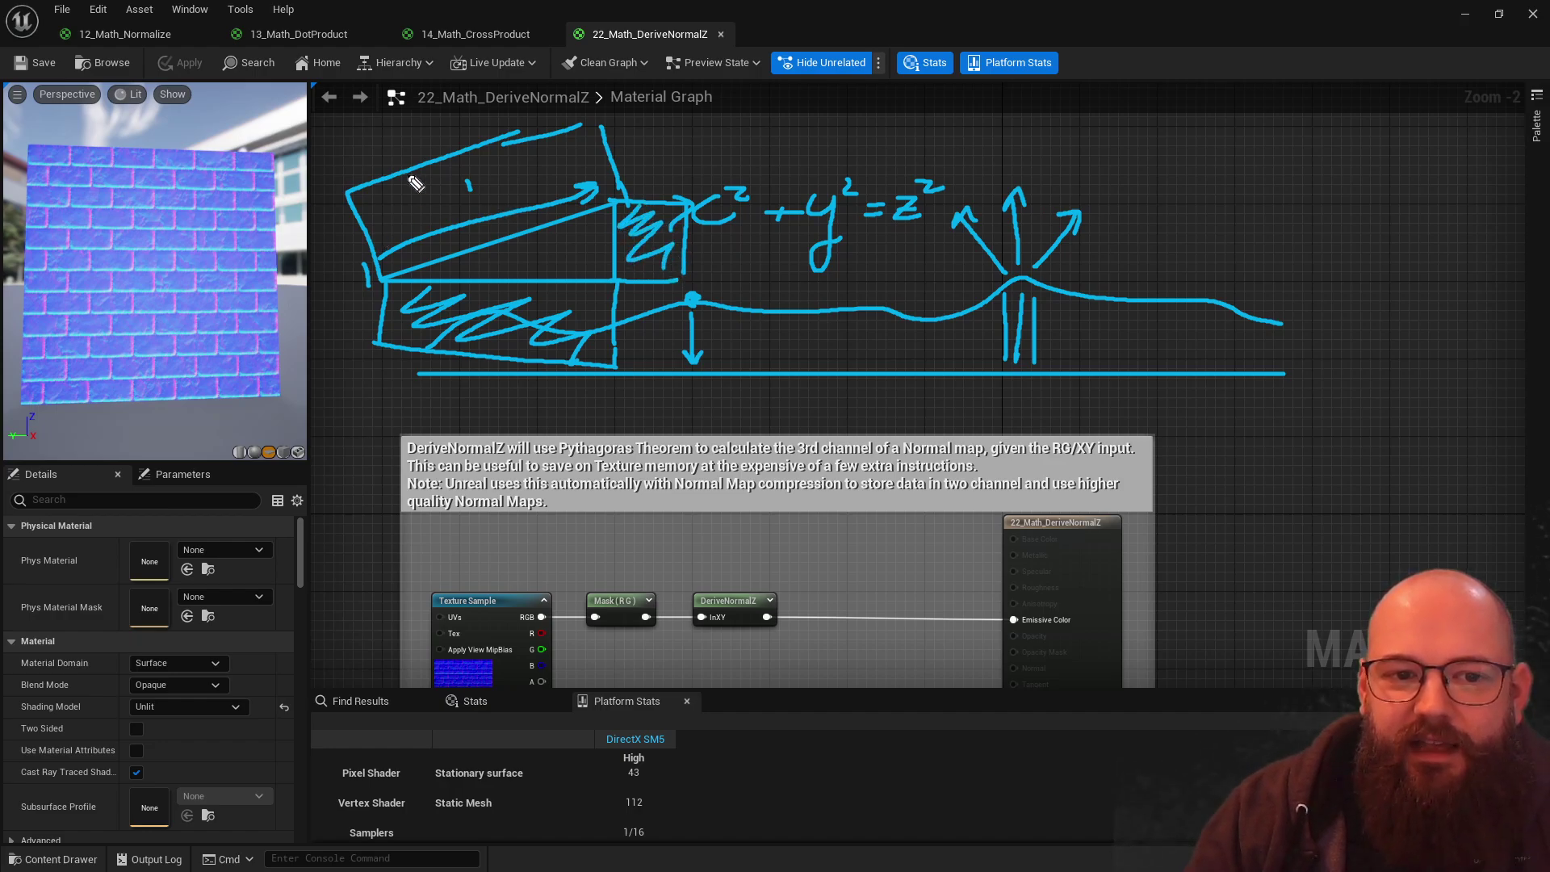
{"action": "mouse_move", "coordinate": [373, 206]}
{"action": "left_mouse_down"}
{"action": "mouse_move", "coordinate": [484, 193]}
{"action": "mouse_move", "coordinate": [568, 209]}
{"action": "left_mouse_up"}
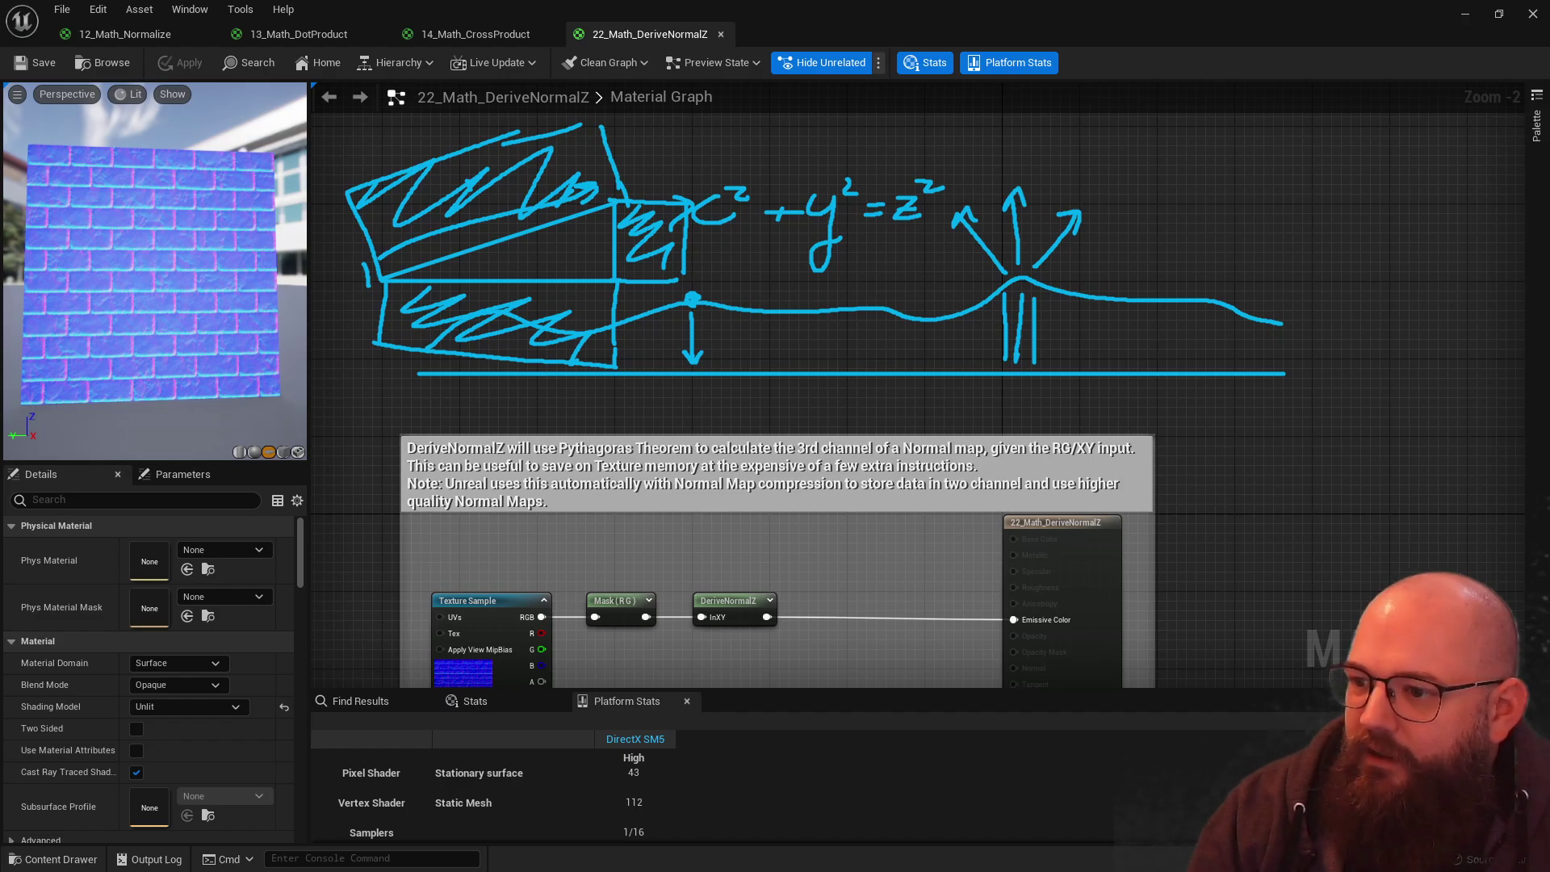
{"action": "key", "text": "Escape"}
Step: Select the Texture Sample node and open T_Brick_Clay_Beveled_N in the texture editor
{"action": "right_click_drag", "start_coordinate": [666, 359], "coordinate": [680, 137]}
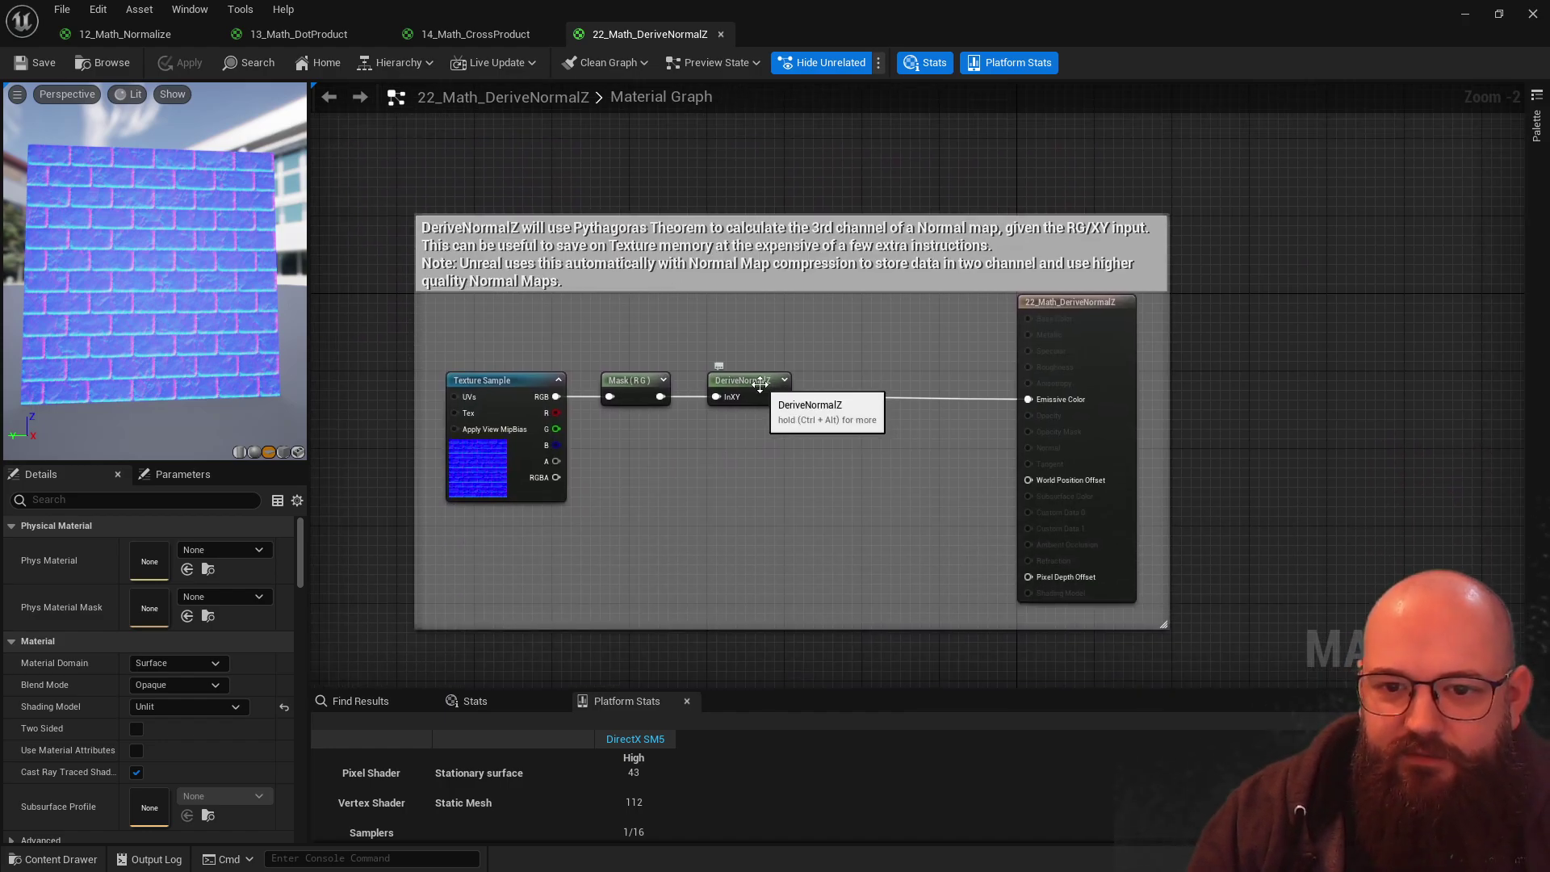
{"action": "left_click", "coordinate": [727, 387]}
{"action": "left_click", "coordinate": [716, 348]}
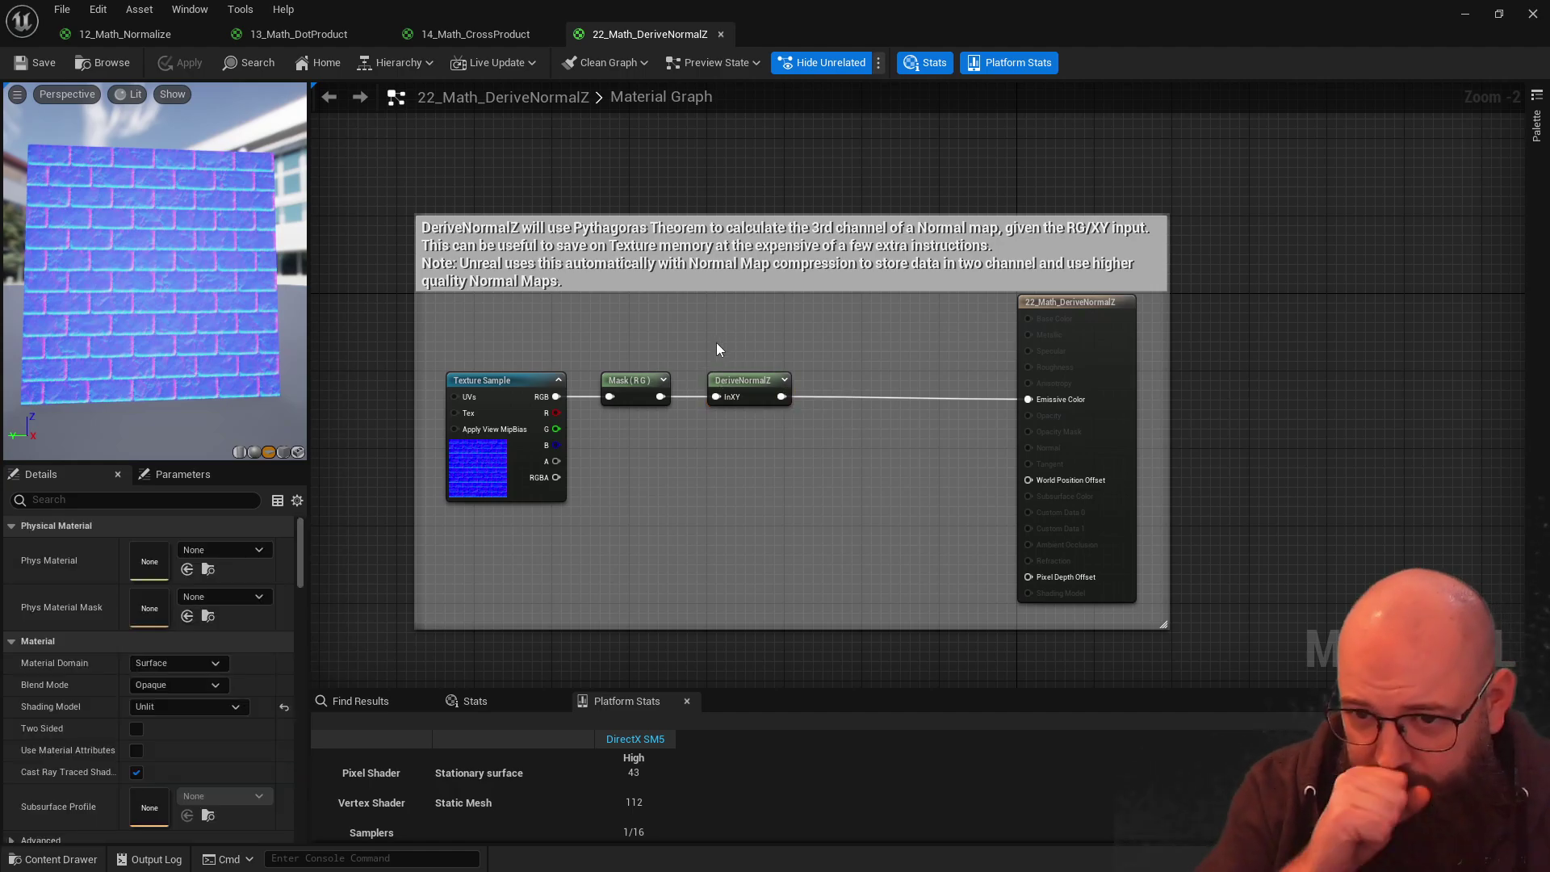
{"action": "left_click", "coordinate": [488, 462]}
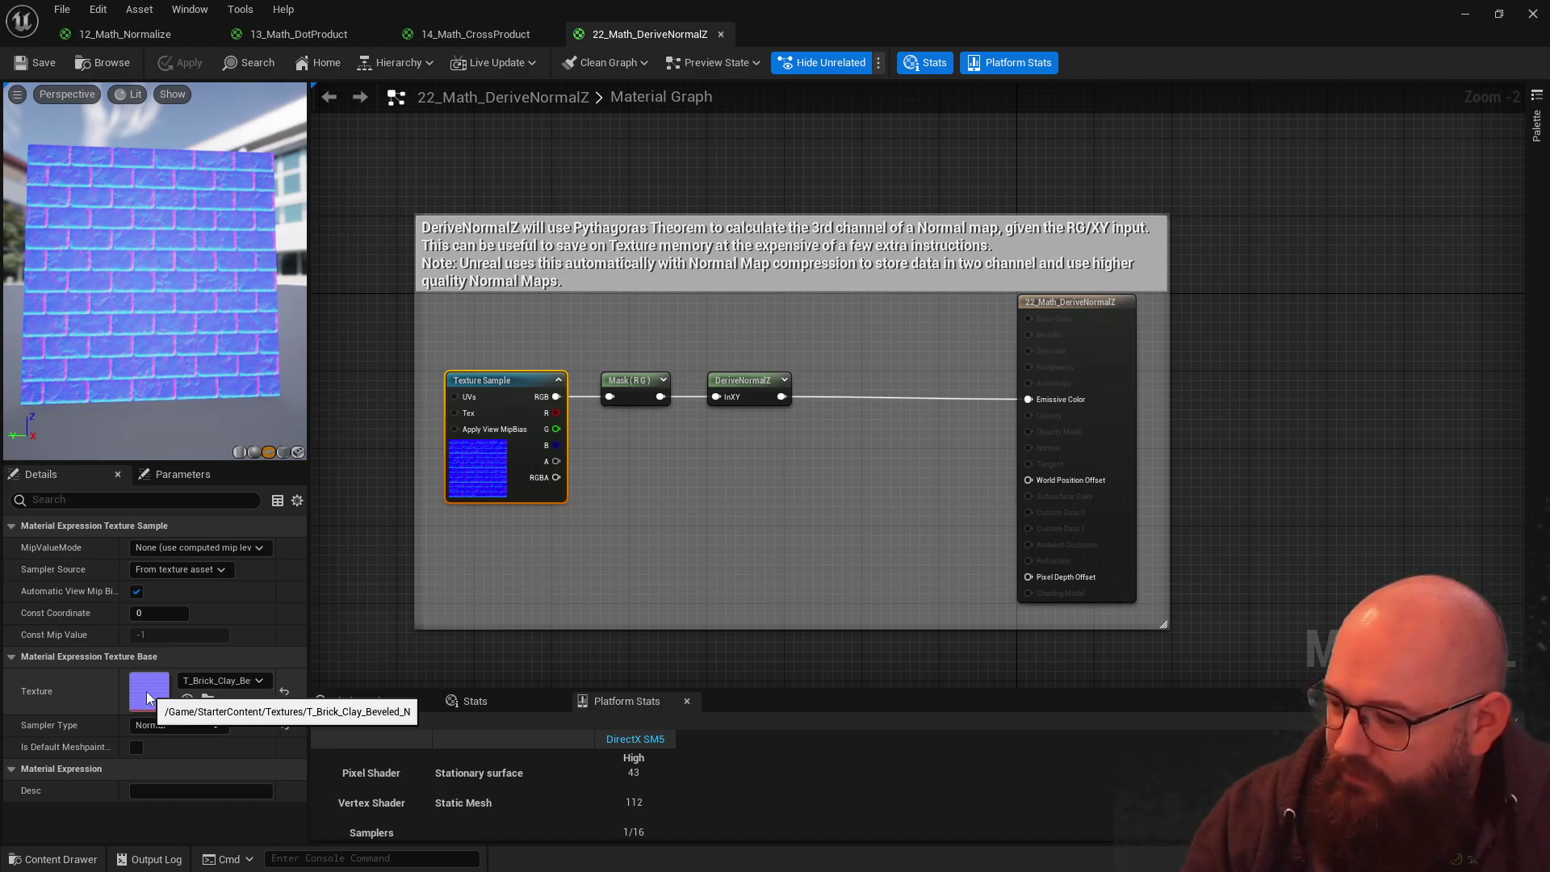
{"action": "left_click", "coordinate": [577, 322]}
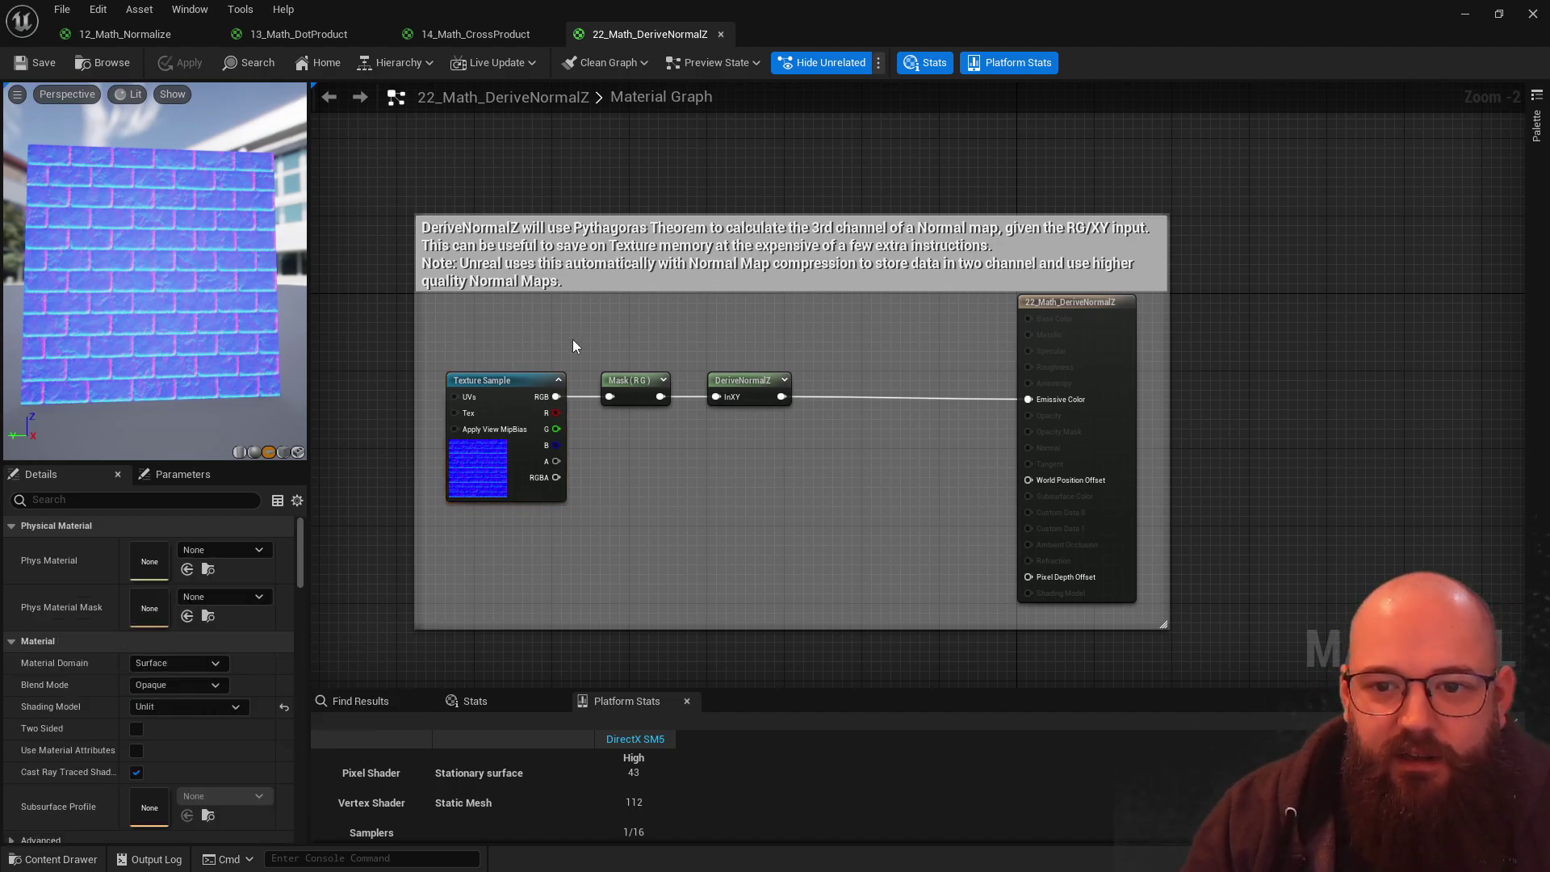
{"action": "left_click", "coordinate": [493, 470]}
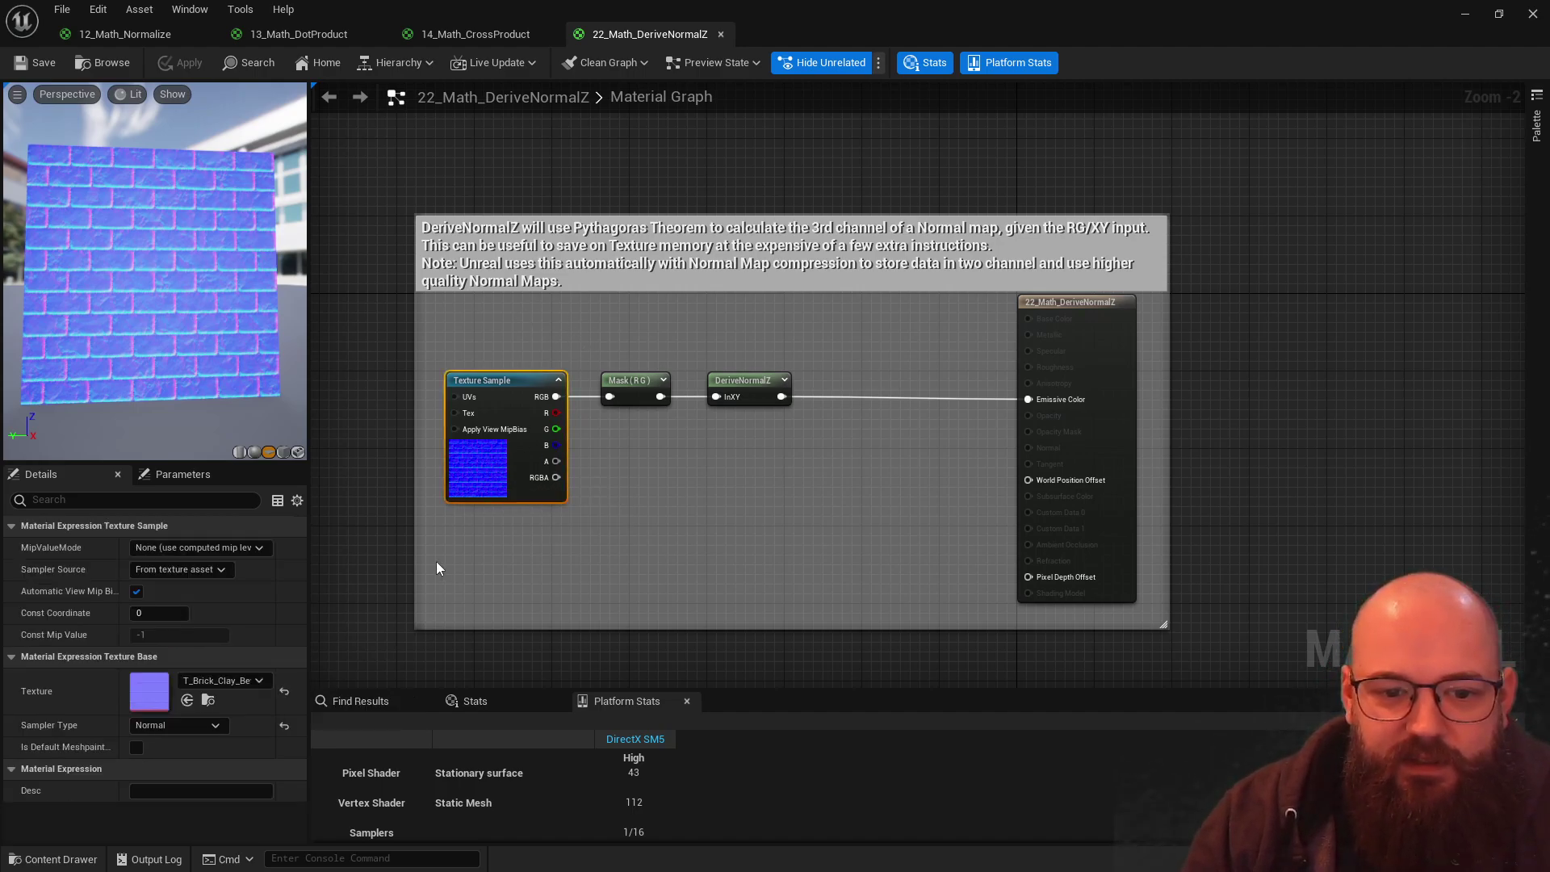
{"action": "double_click", "coordinate": [152, 699]}
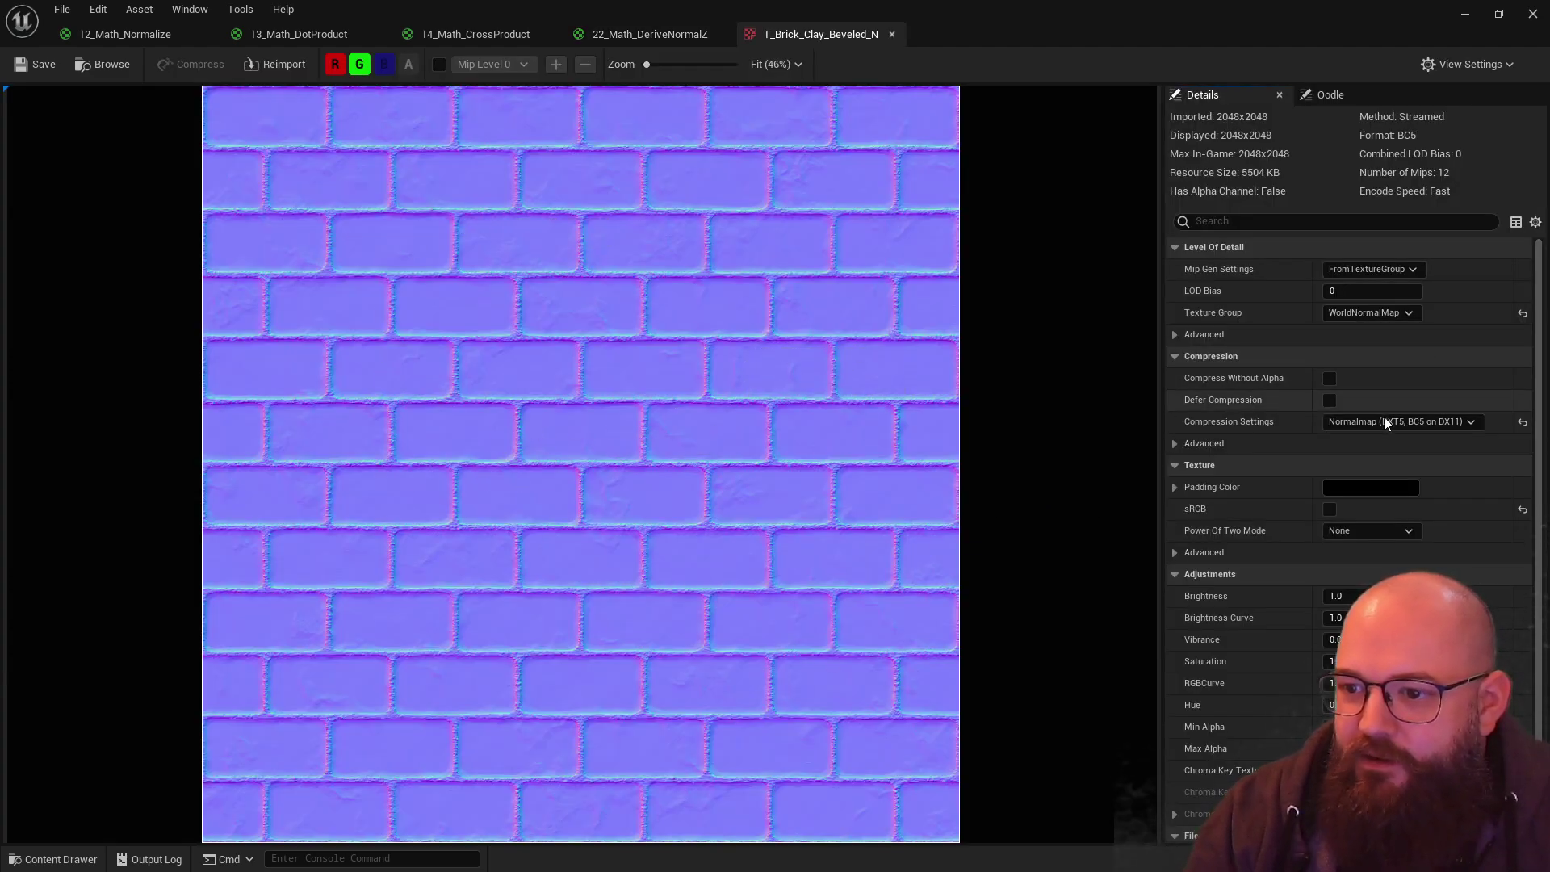
Step: Set the T_Brick_Clay_Beveled_N texture's compression to Default and inspect the result
{"action": "scroll", "coordinate": [733, 572], "scroll_direction": "up", "scroll_amount": 8}
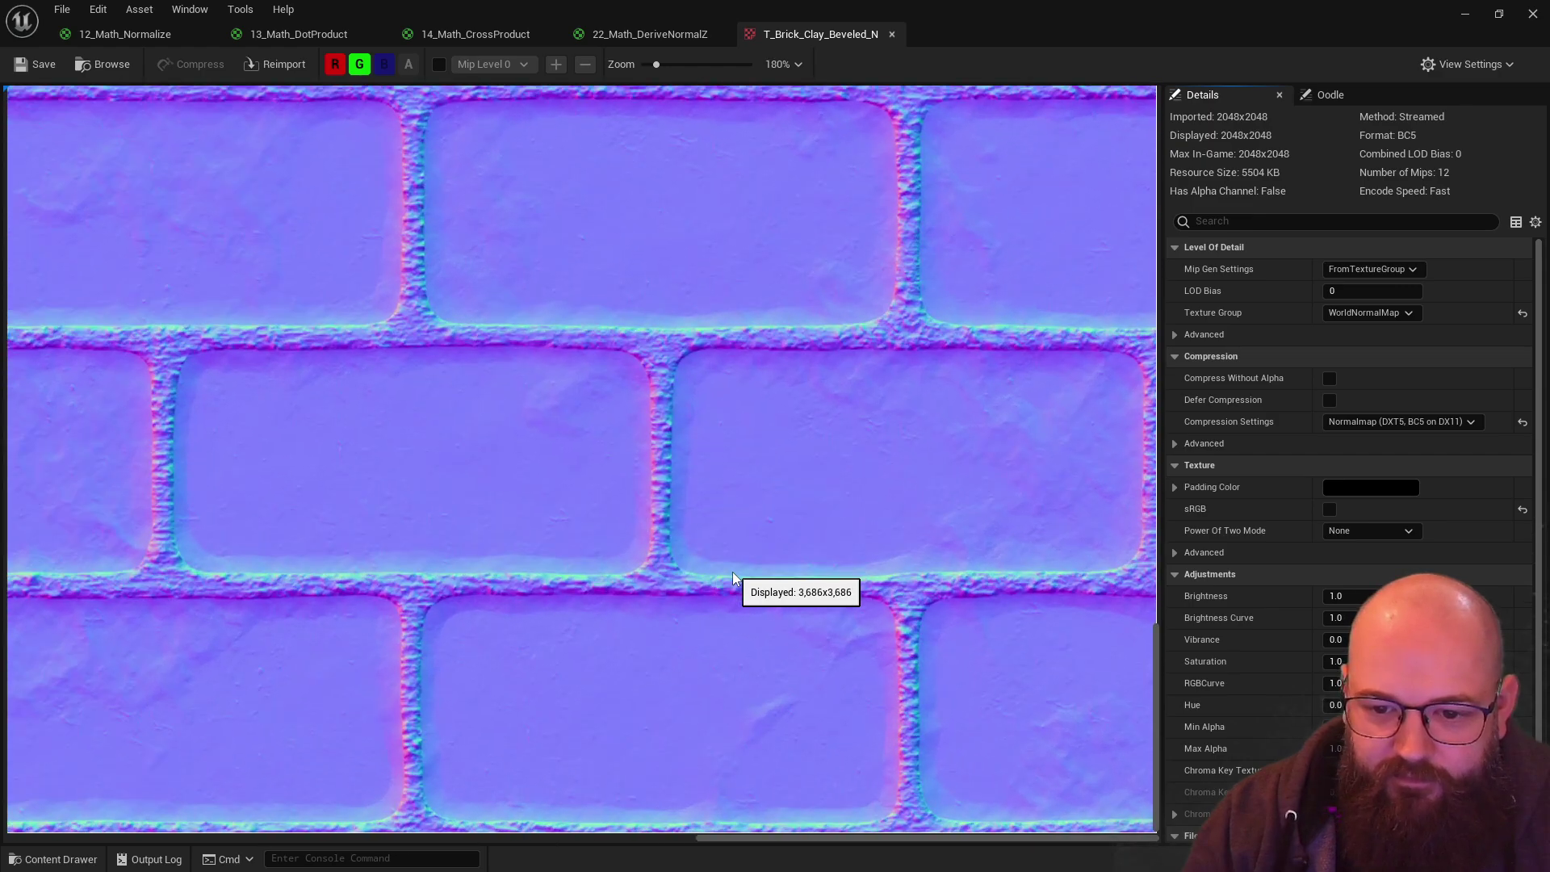
{"action": "scroll", "coordinate": [733, 572], "scroll_direction": "up", "scroll_amount": 6}
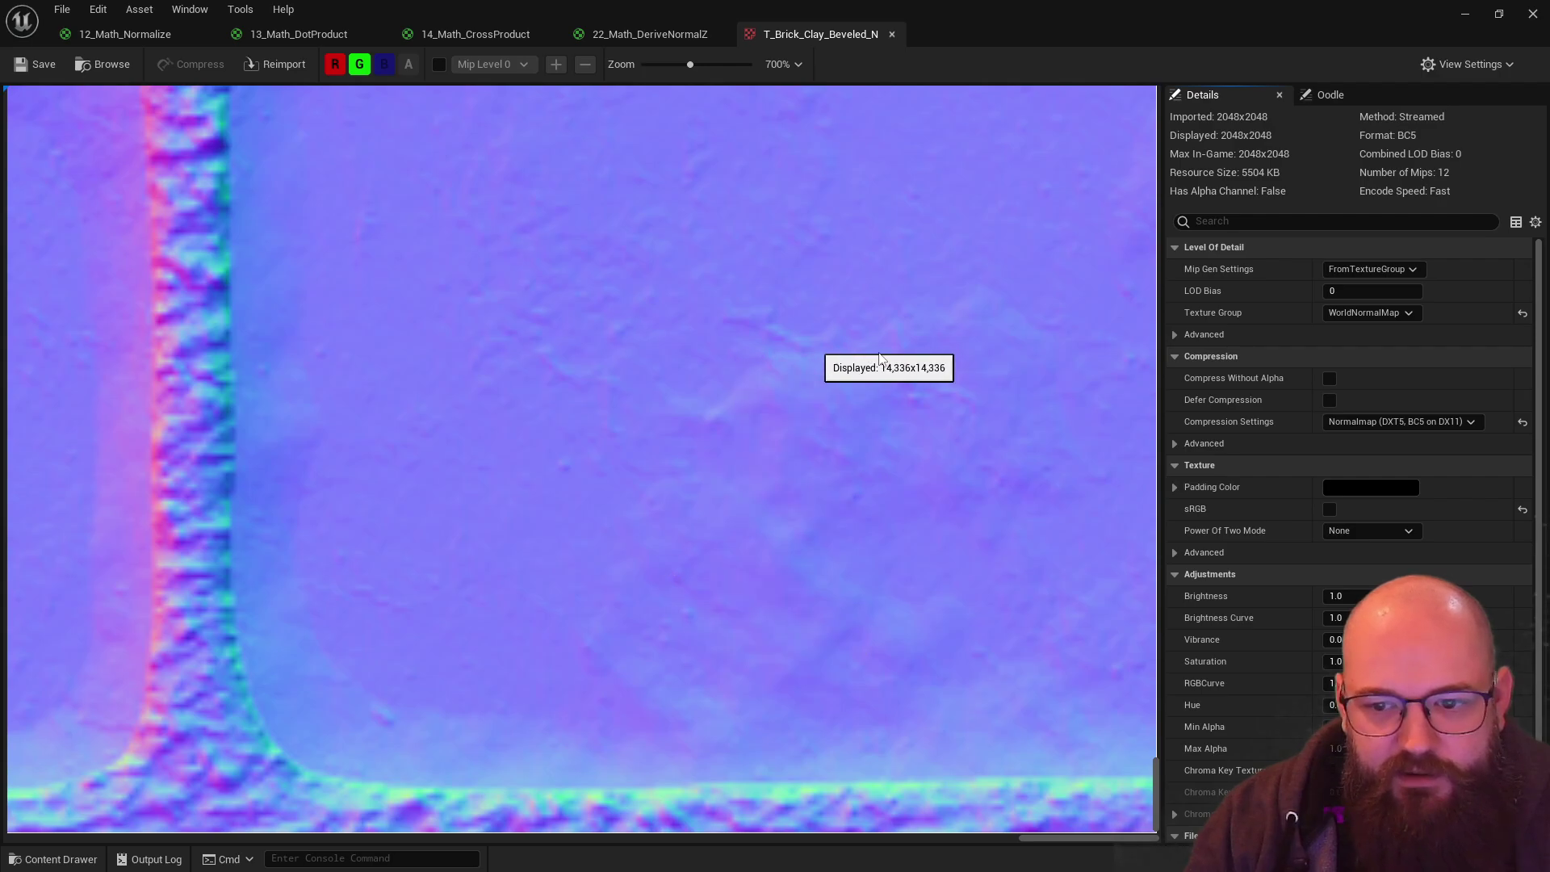
{"action": "left_click", "coordinate": [1392, 423]}
{"action": "left_click", "coordinate": [1379, 440]}
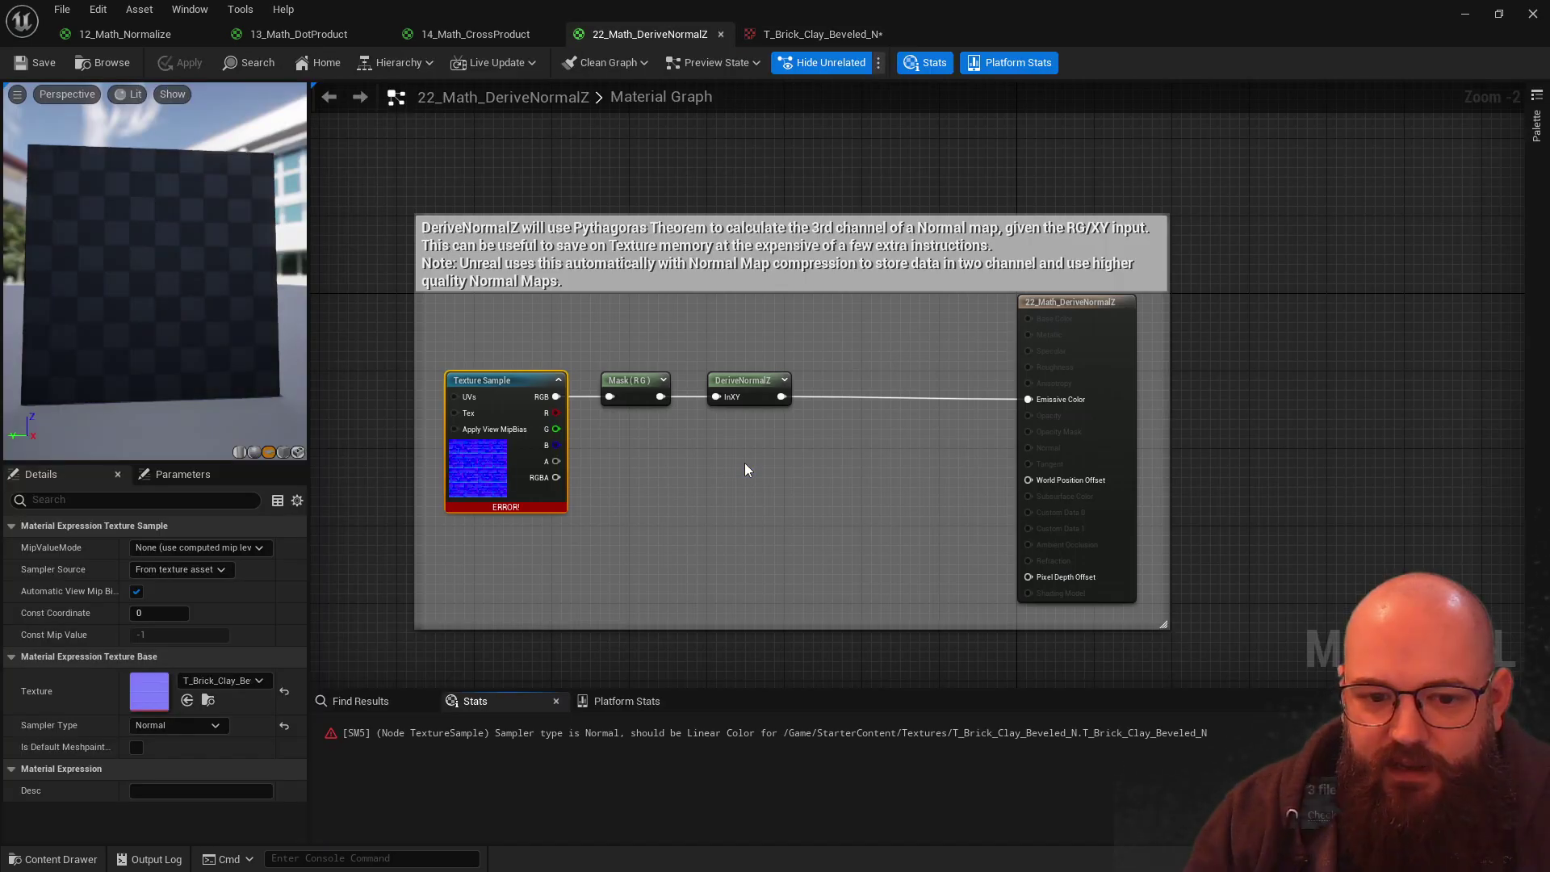
{"action": "left_click", "coordinate": [817, 34]}
{"action": "scroll", "coordinate": [704, 674], "scroll_direction": "down", "scroll_amount": 2}
{"action": "left_click", "coordinate": [1377, 422]}
{"action": "left_click", "coordinate": [1370, 443]}
{"action": "left_click", "coordinate": [1370, 422]}
{"action": "left_click", "coordinate": [1369, 439]}
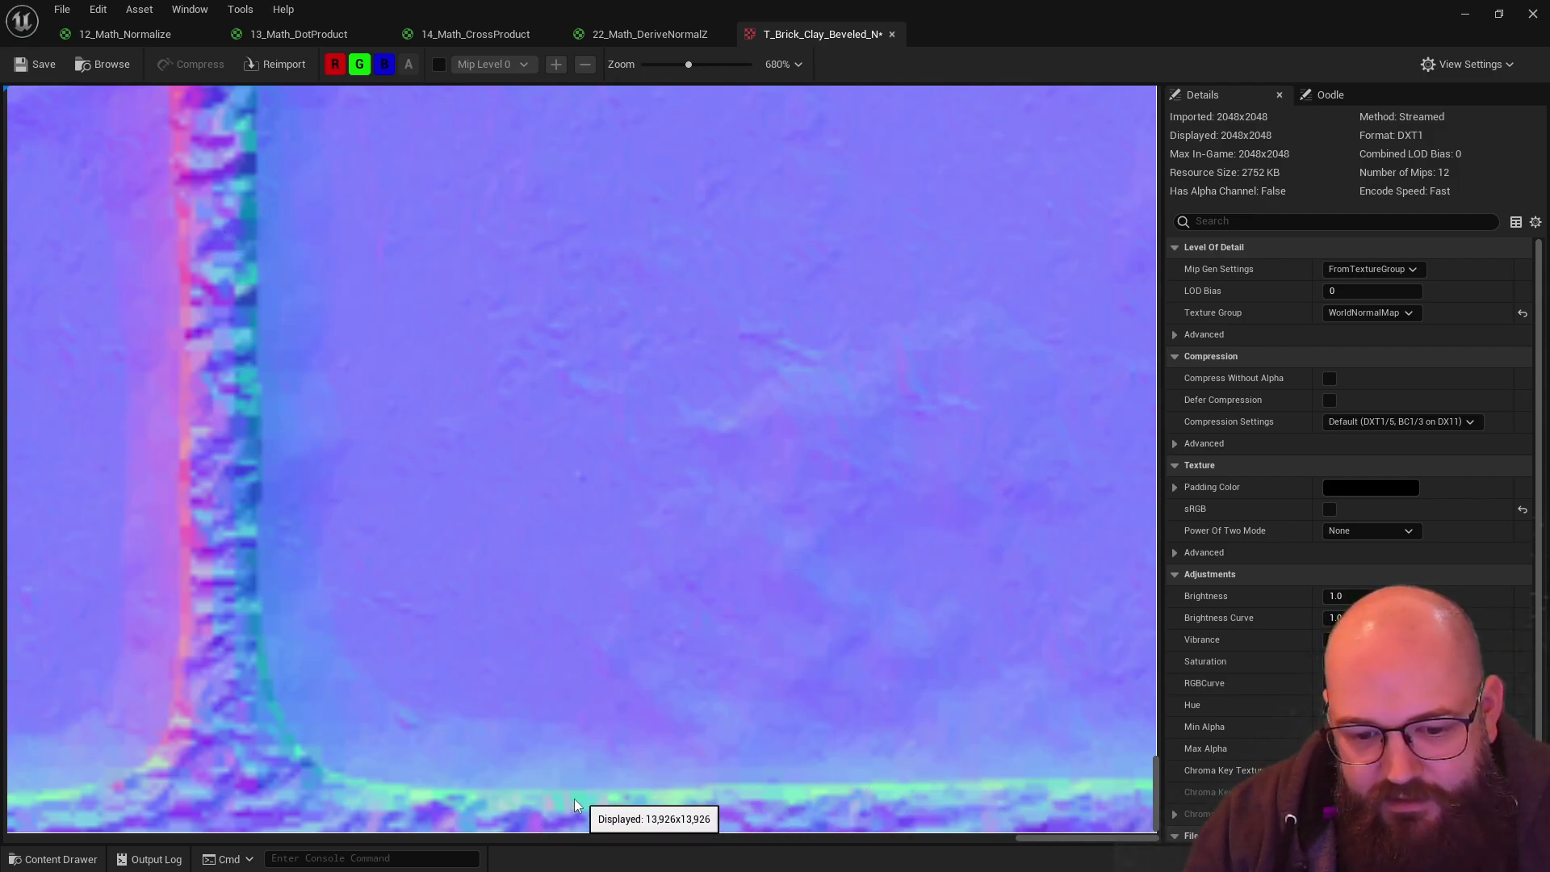
Step: Toggle the texture's compression between Normalmap and Default to compare, ending on Normalmap
{"action": "left_click", "coordinate": [1377, 421]}
{"action": "left_click", "coordinate": [1375, 450]}
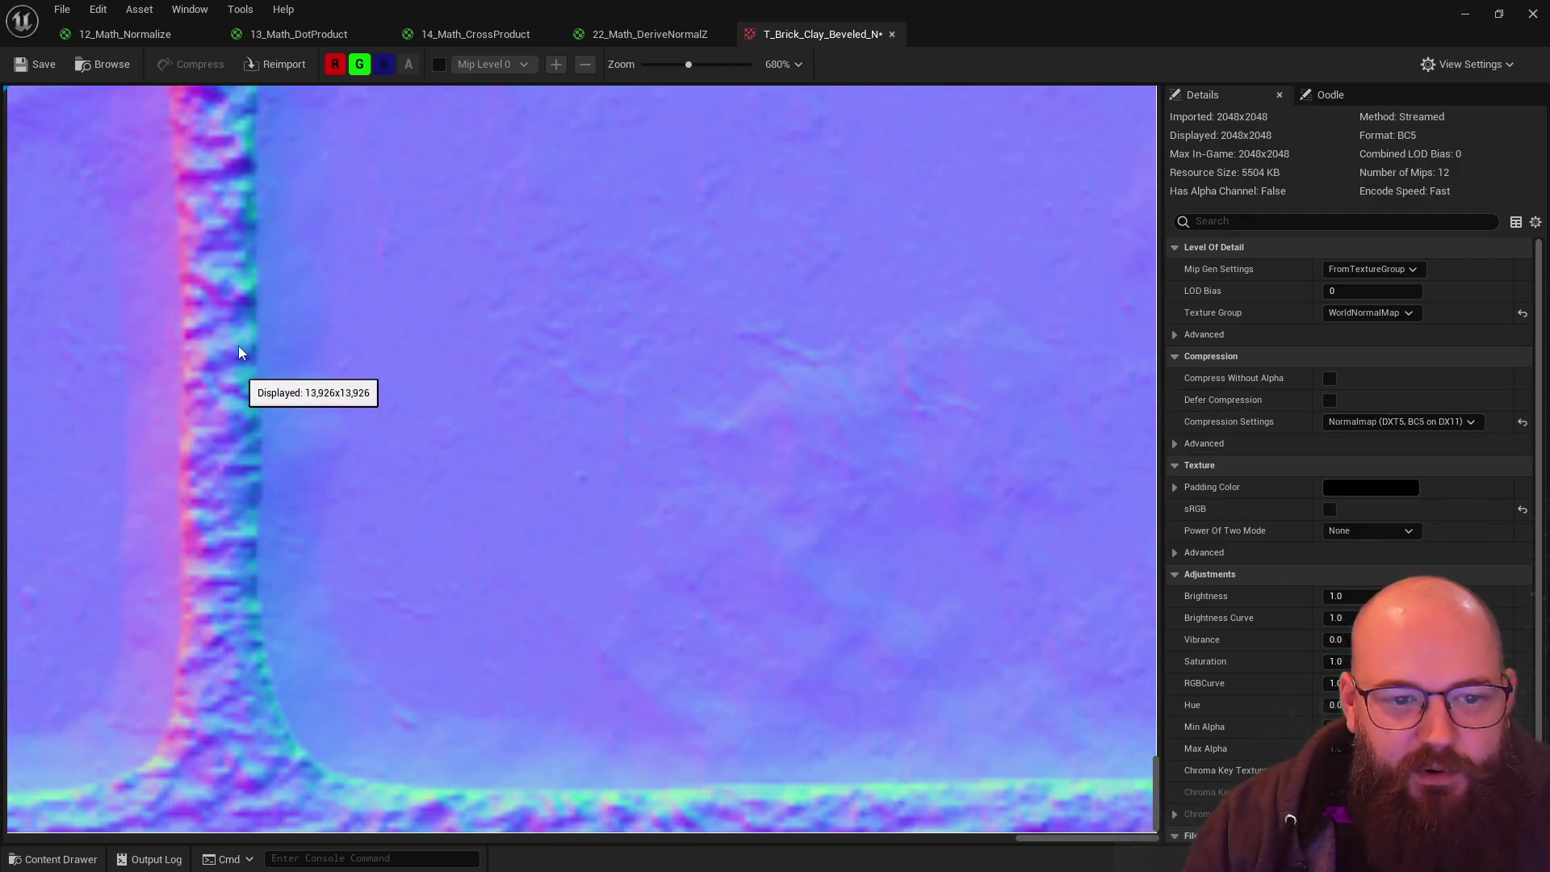
{"action": "left_click", "coordinate": [1370, 421]}
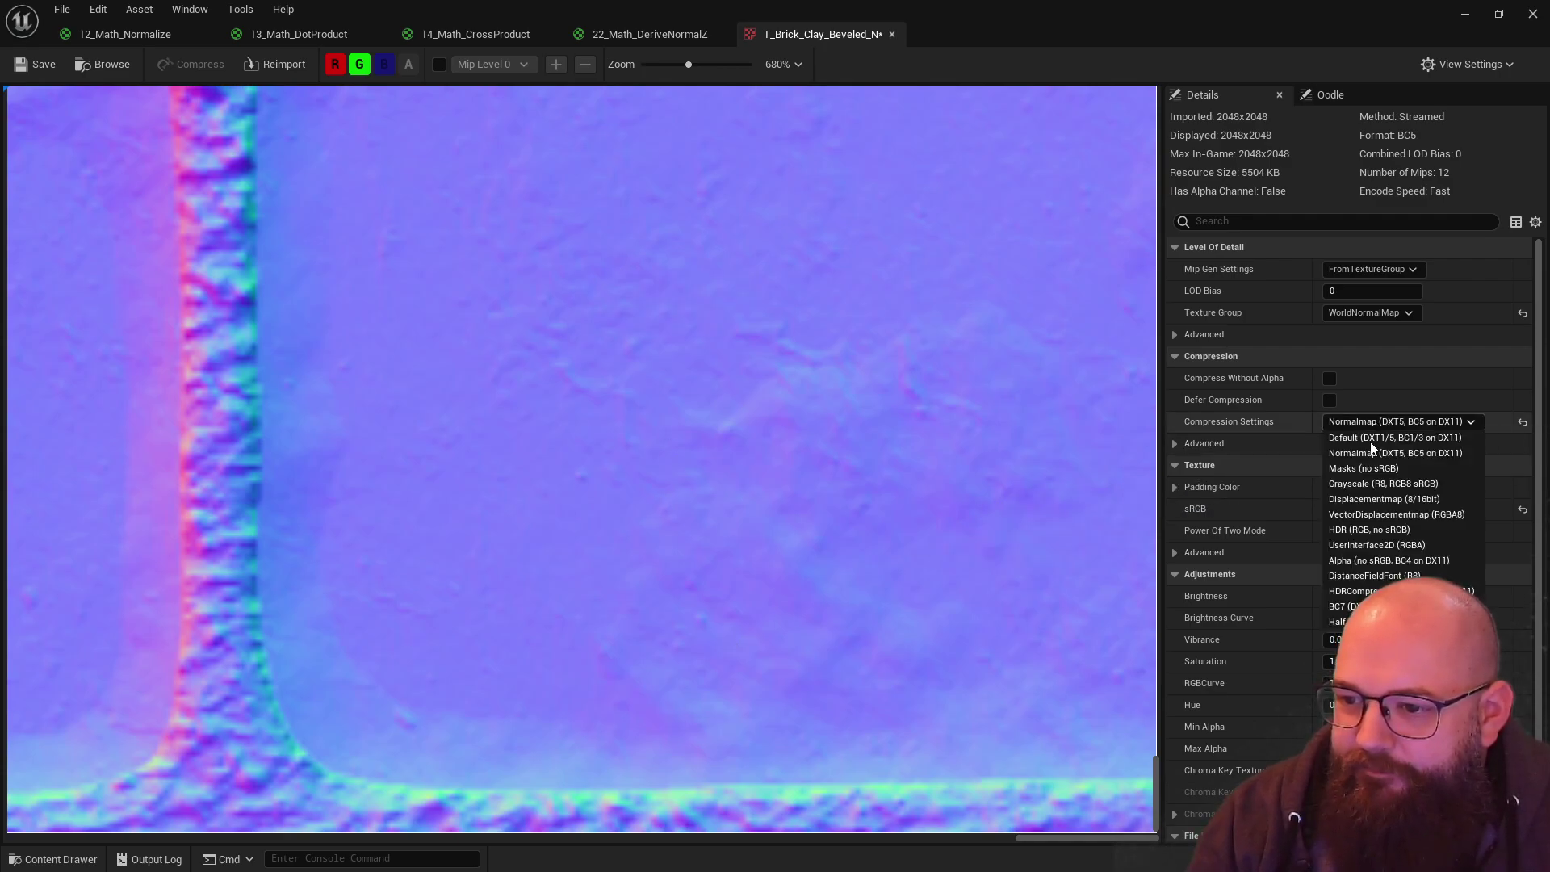
{"action": "left_click", "coordinate": [1370, 436]}
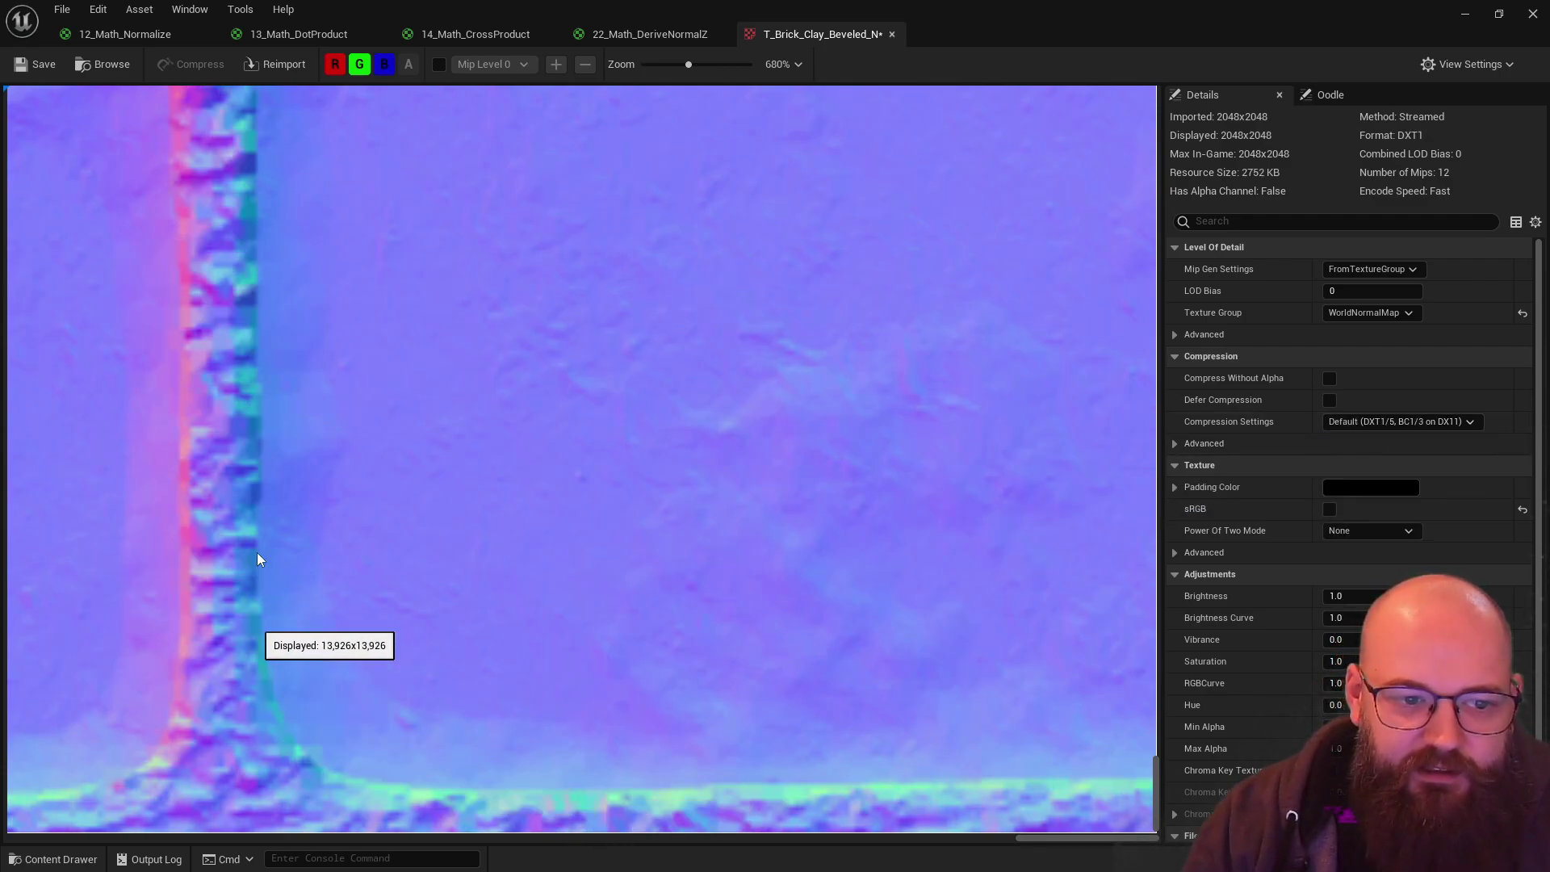
{"action": "left_click", "coordinate": [1372, 421]}
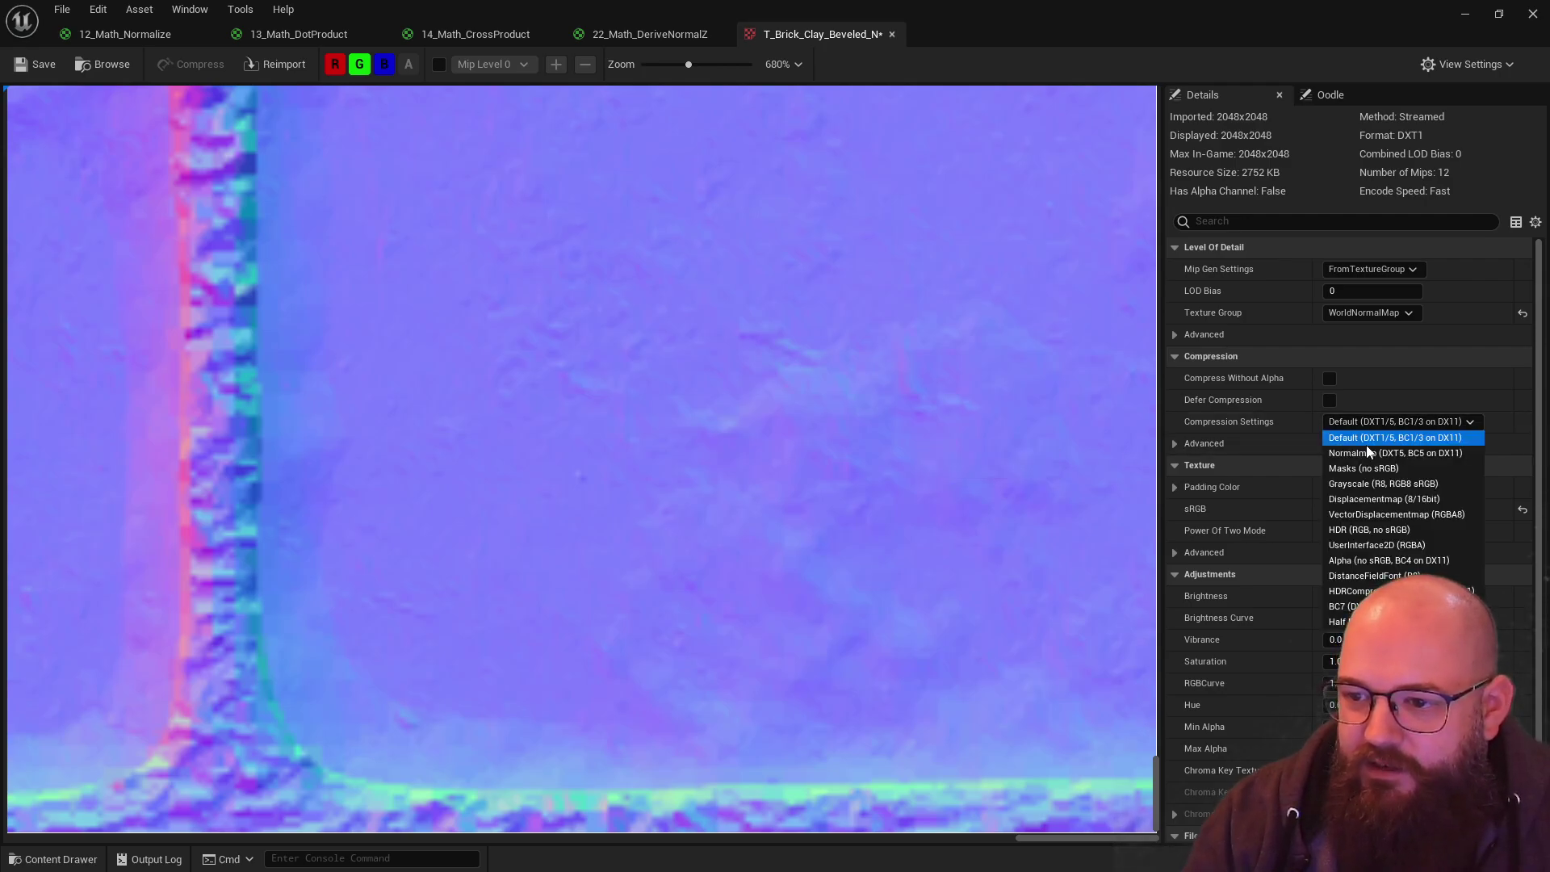
{"action": "left_click", "coordinate": [1375, 453]}
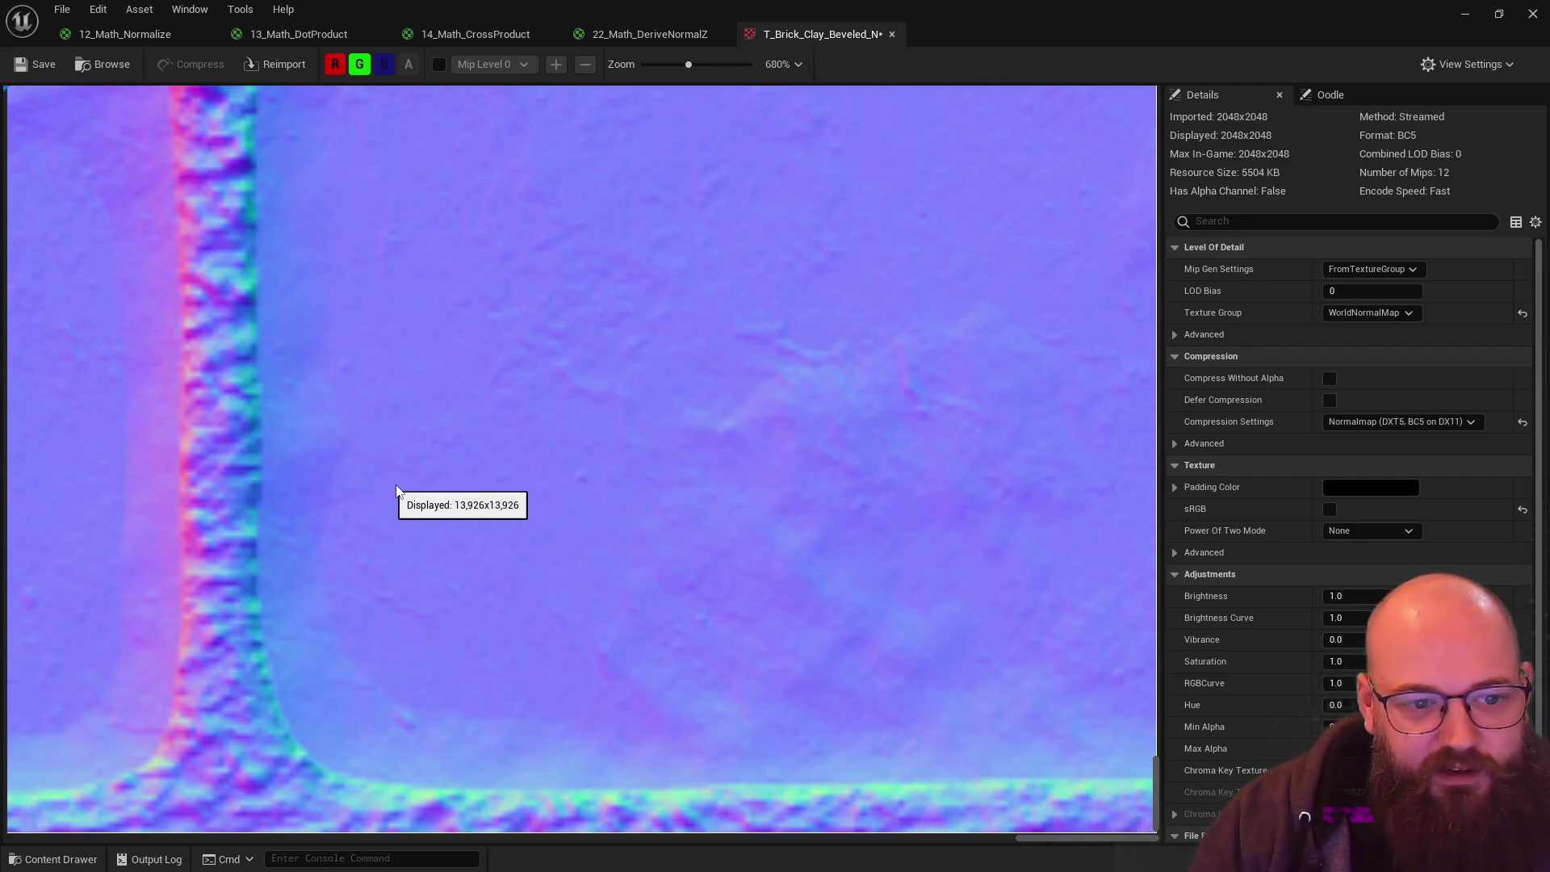
Step: Go back to the 22_Math_DeriveNormalZ material graph
{"action": "scroll", "coordinate": [920, 466], "scroll_direction": "down", "scroll_amount": 1}
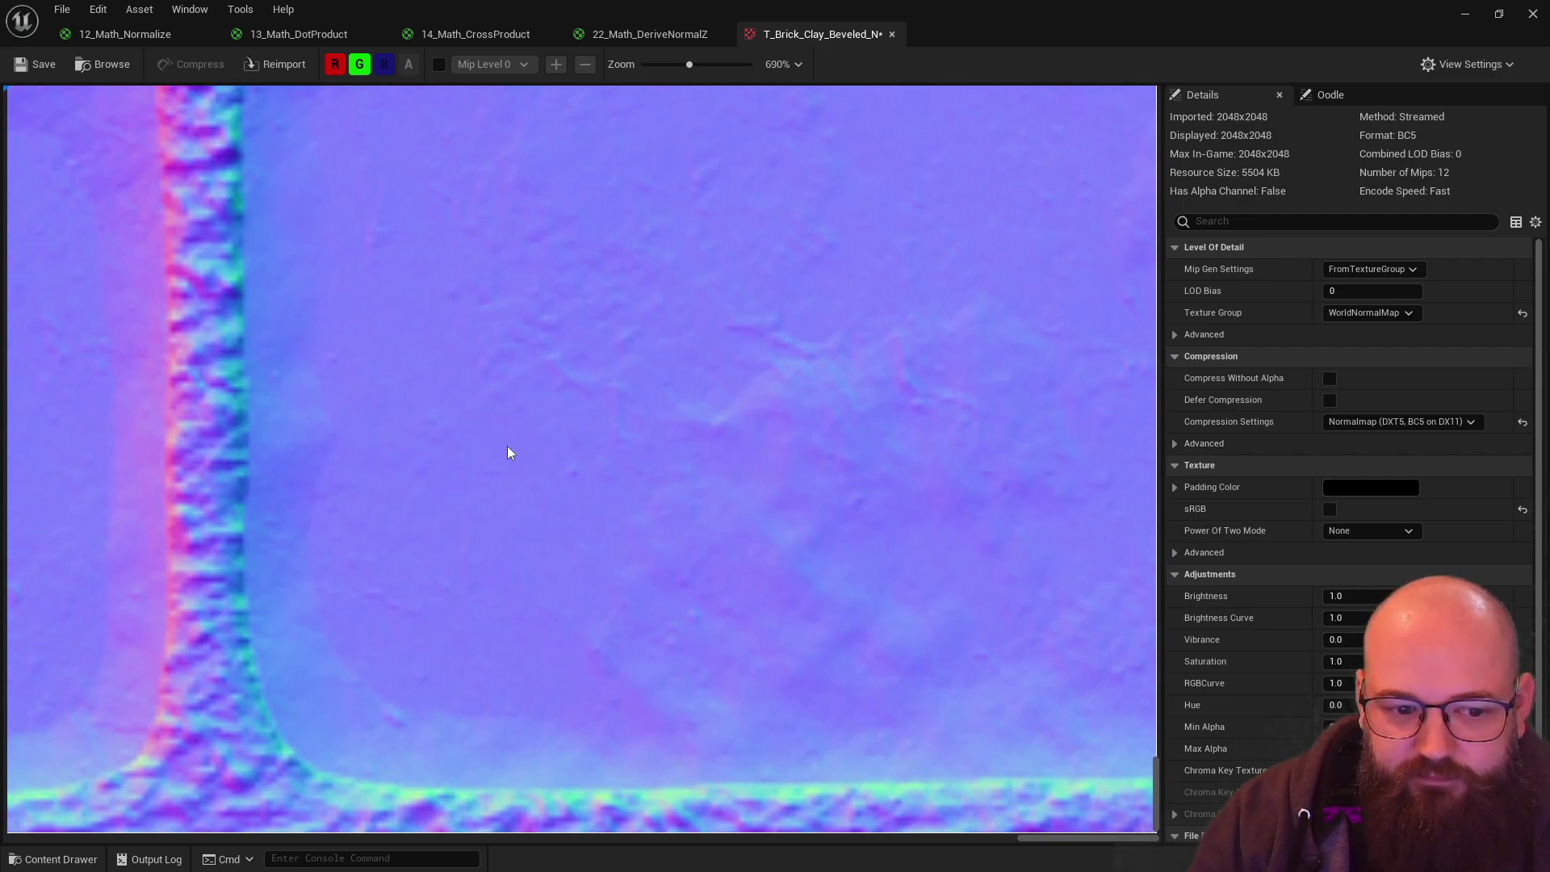
{"action": "scroll", "coordinate": [725, 539], "scroll_direction": "down", "scroll_amount": 1}
{"action": "scroll", "coordinate": [724, 538], "scroll_direction": "down", "scroll_amount": 2}
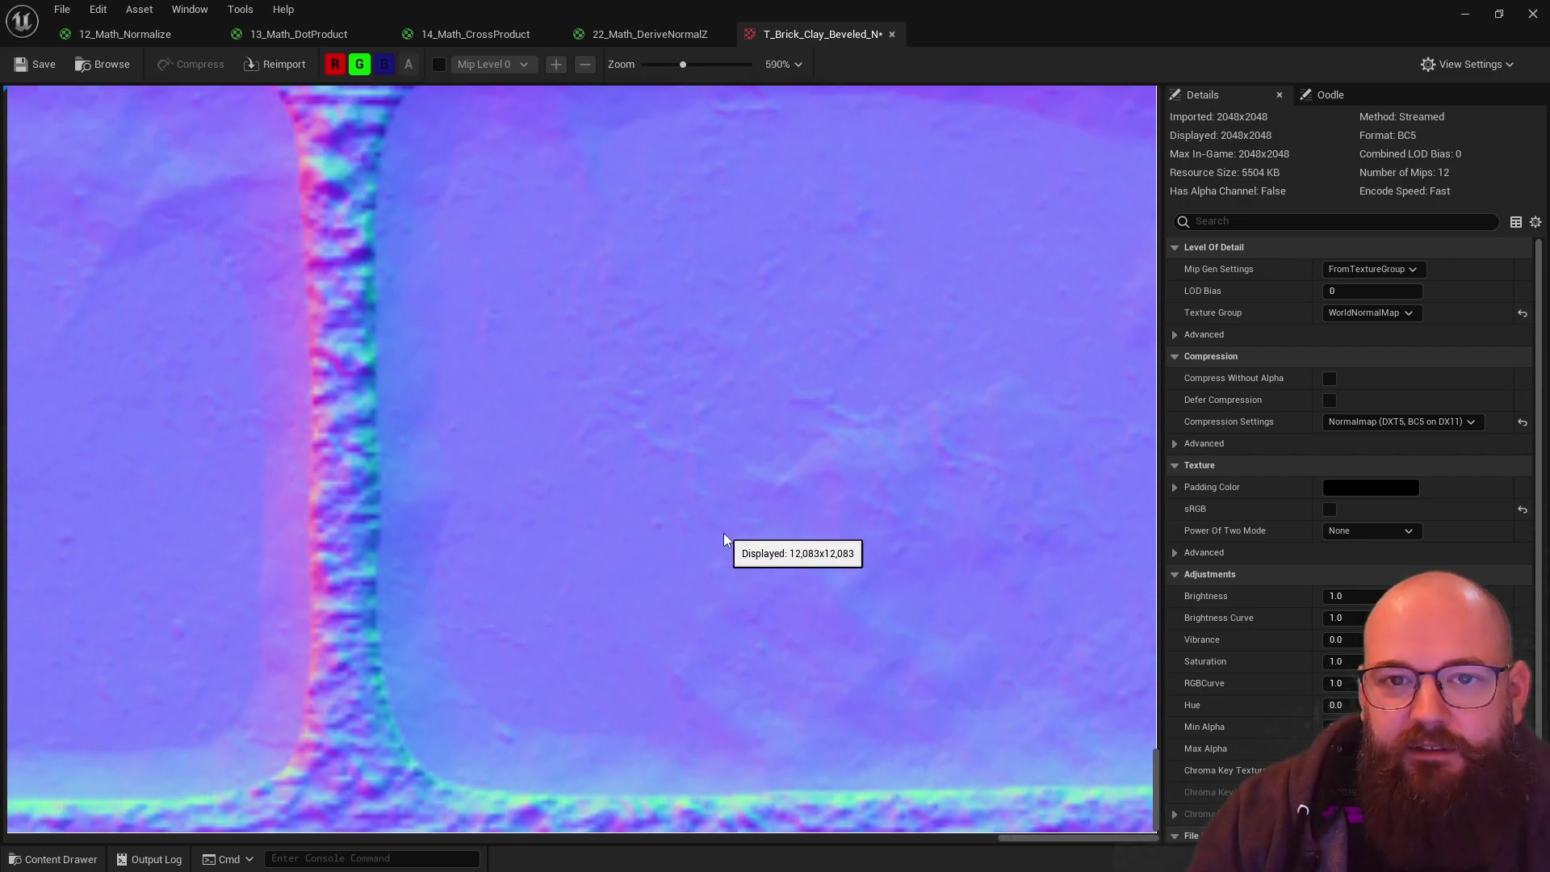
{"action": "scroll", "coordinate": [719, 500], "scroll_direction": "up", "scroll_amount": 1}
{"action": "left_click", "coordinate": [650, 34]}
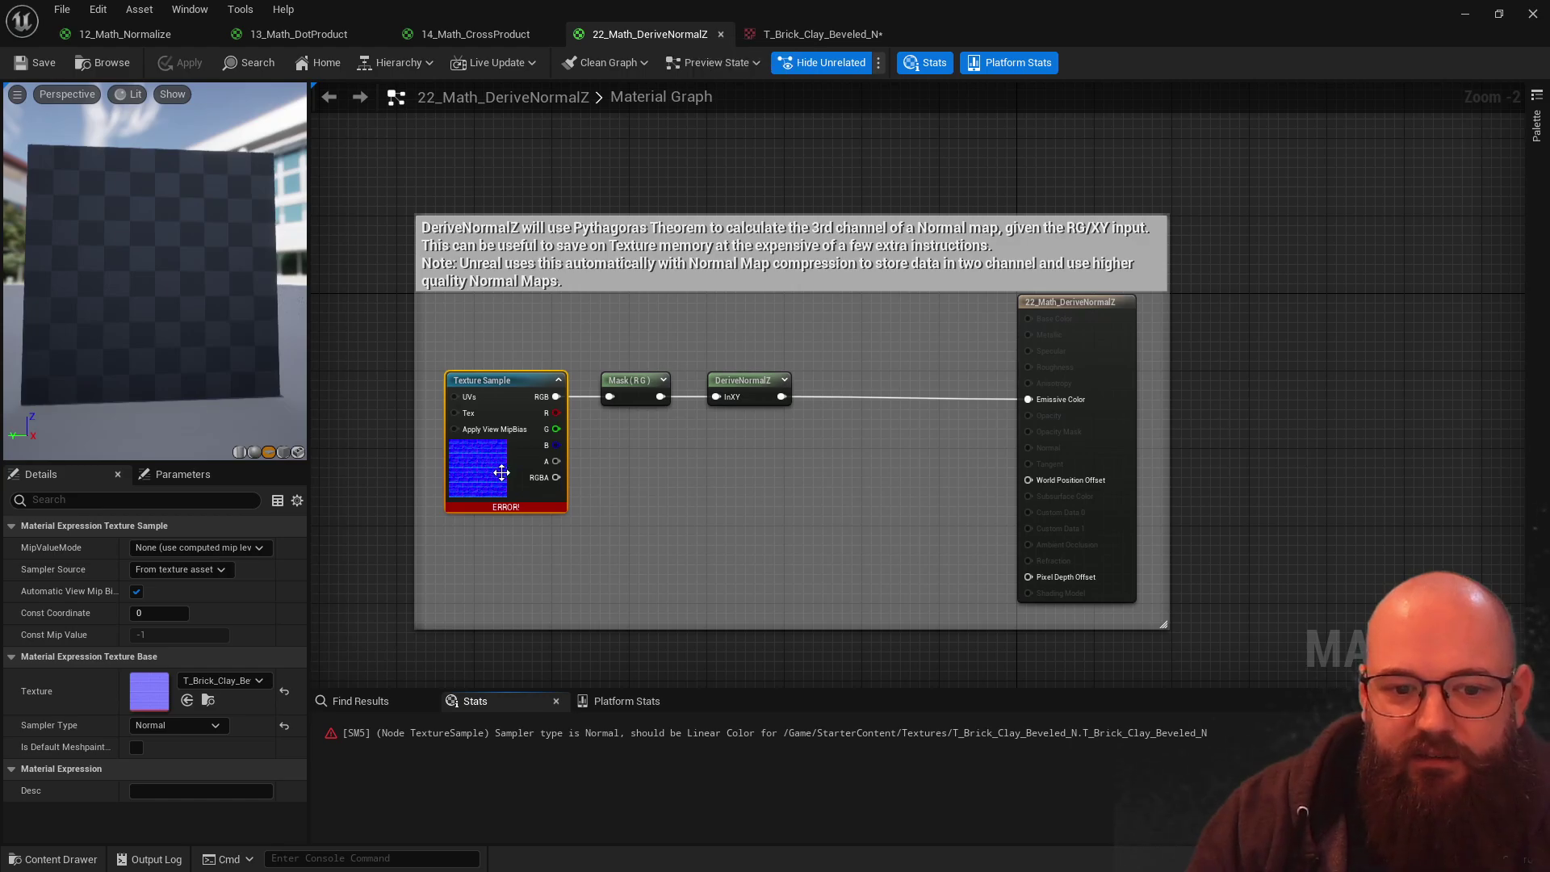
Step: Locate the Texture Sample's texture asset in the Content Browser, then reselect the node
{"action": "left_click", "coordinate": [208, 700]}
{"action": "left_click", "coordinate": [186, 704]}
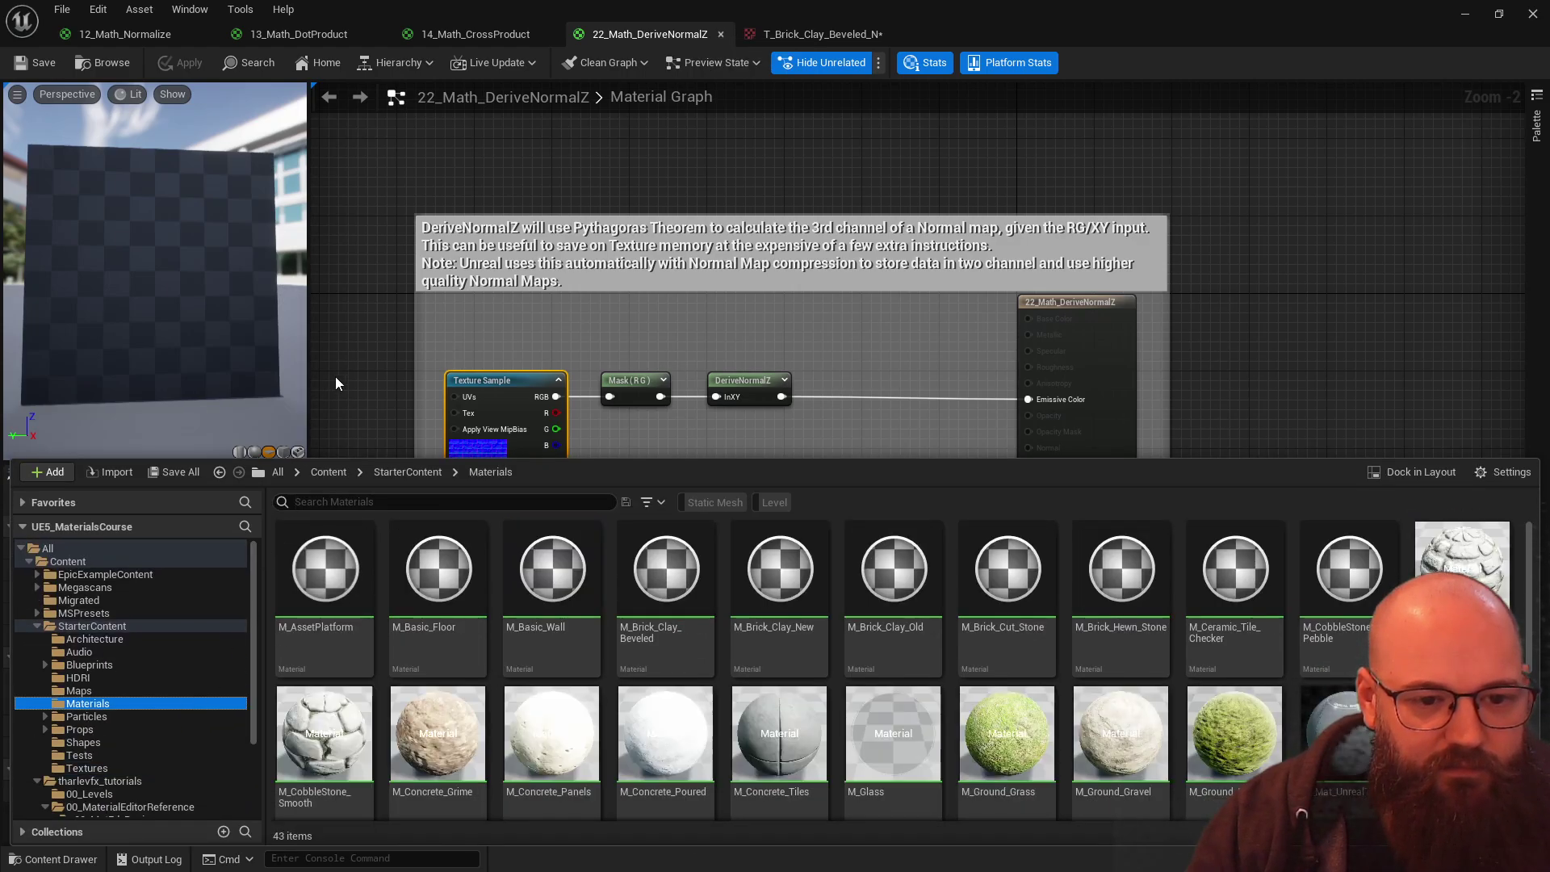
{"action": "left_click", "coordinate": [338, 376]}
{"action": "left_click", "coordinate": [470, 474]}
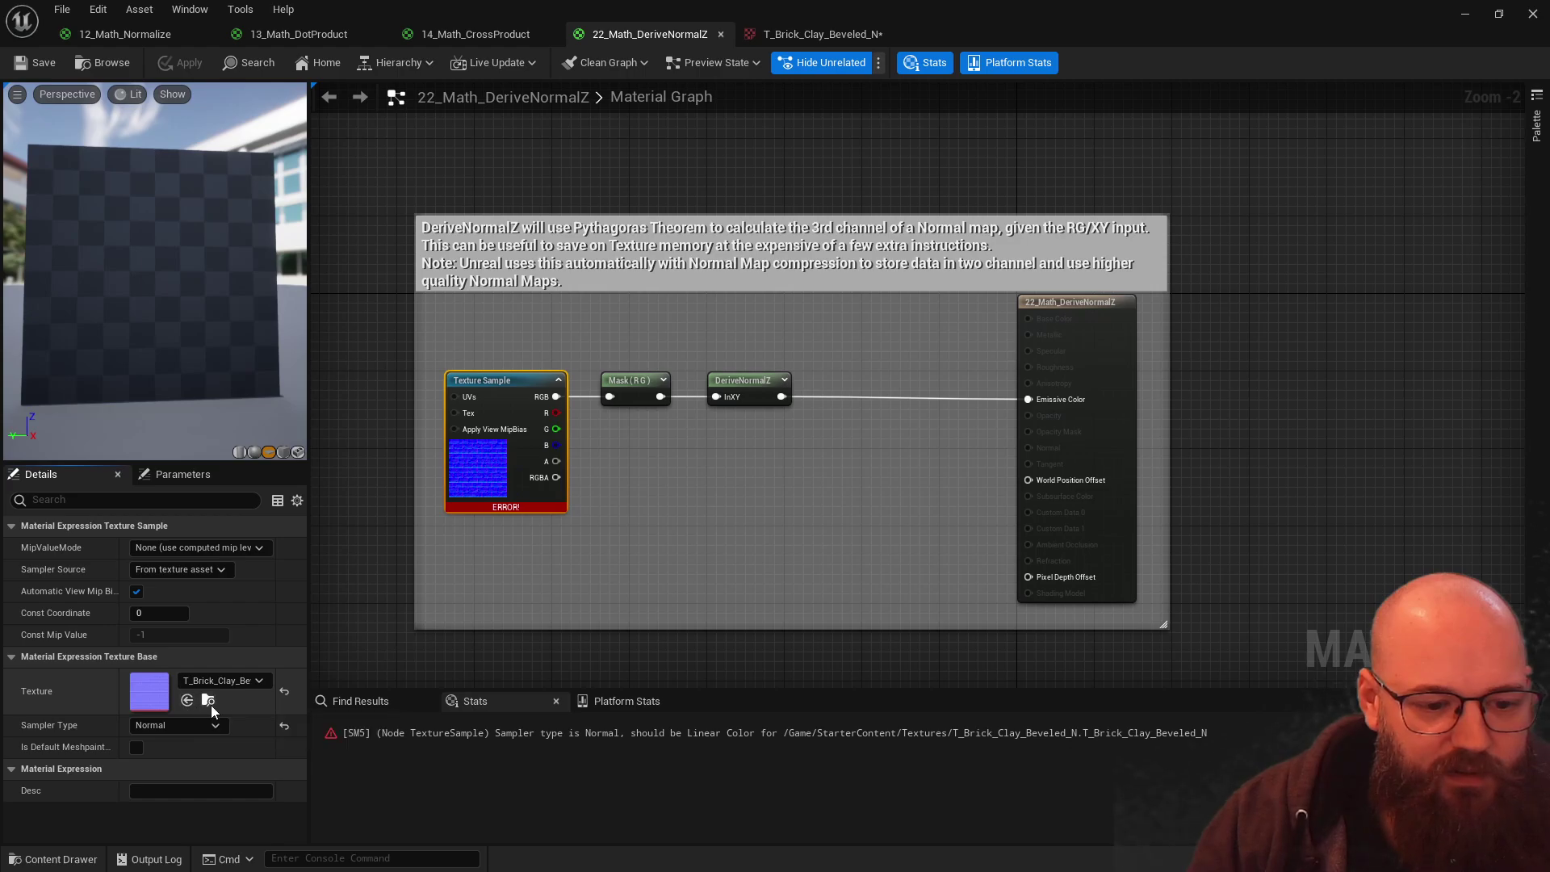
{"action": "left_click", "coordinate": [368, 557]}
{"action": "left_click", "coordinate": [485, 469]}
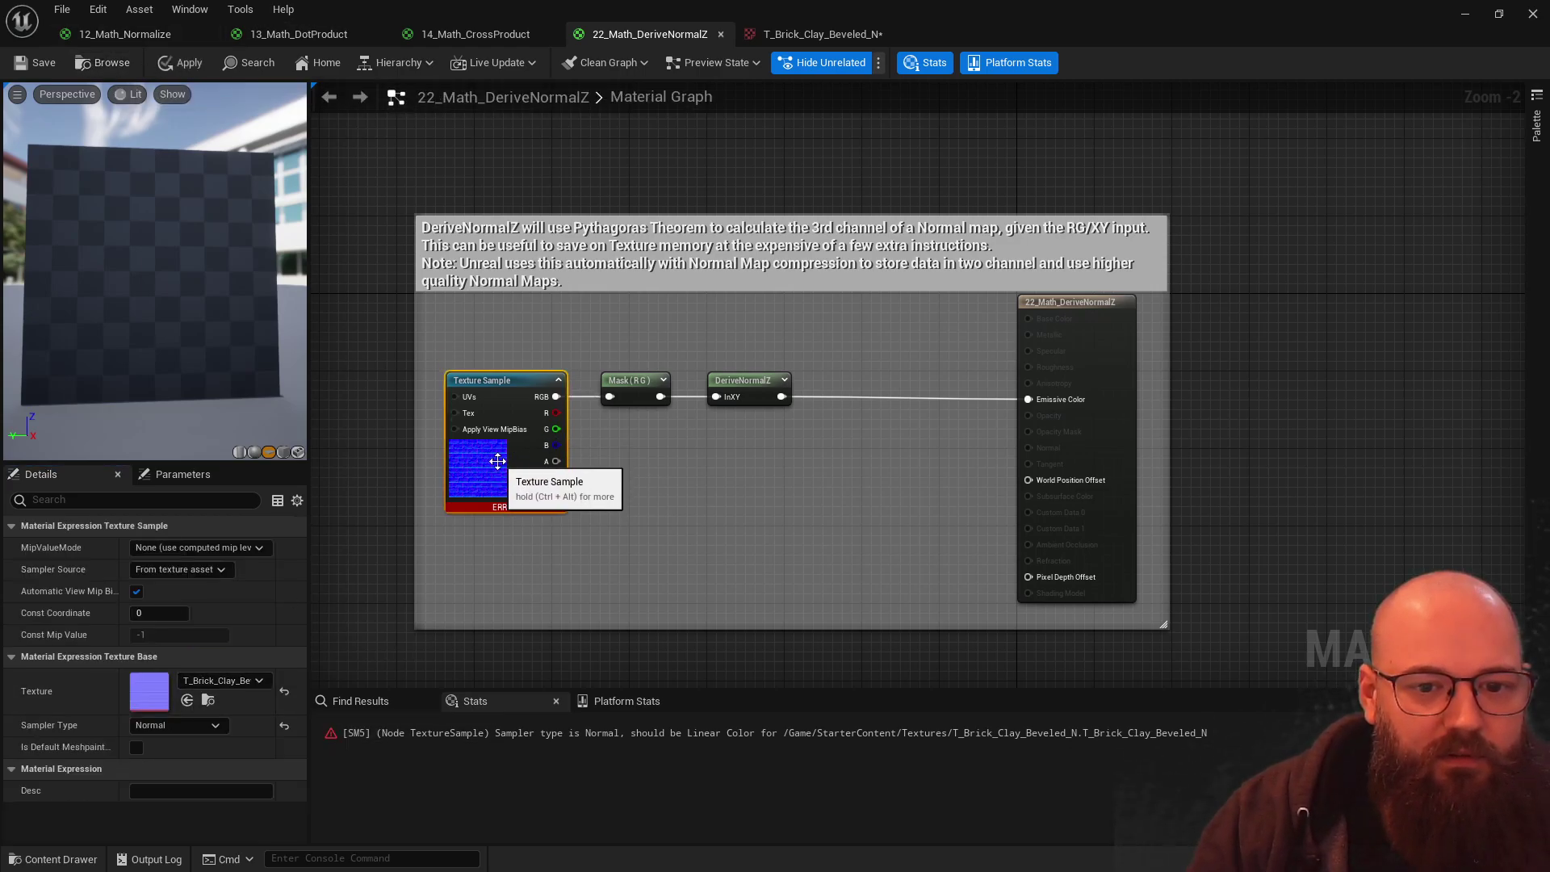
Step: Apply the material changes and dismiss the compilation error warning
{"action": "left_click", "coordinate": [184, 63]}
{"action": "left_click", "coordinate": [935, 491]}
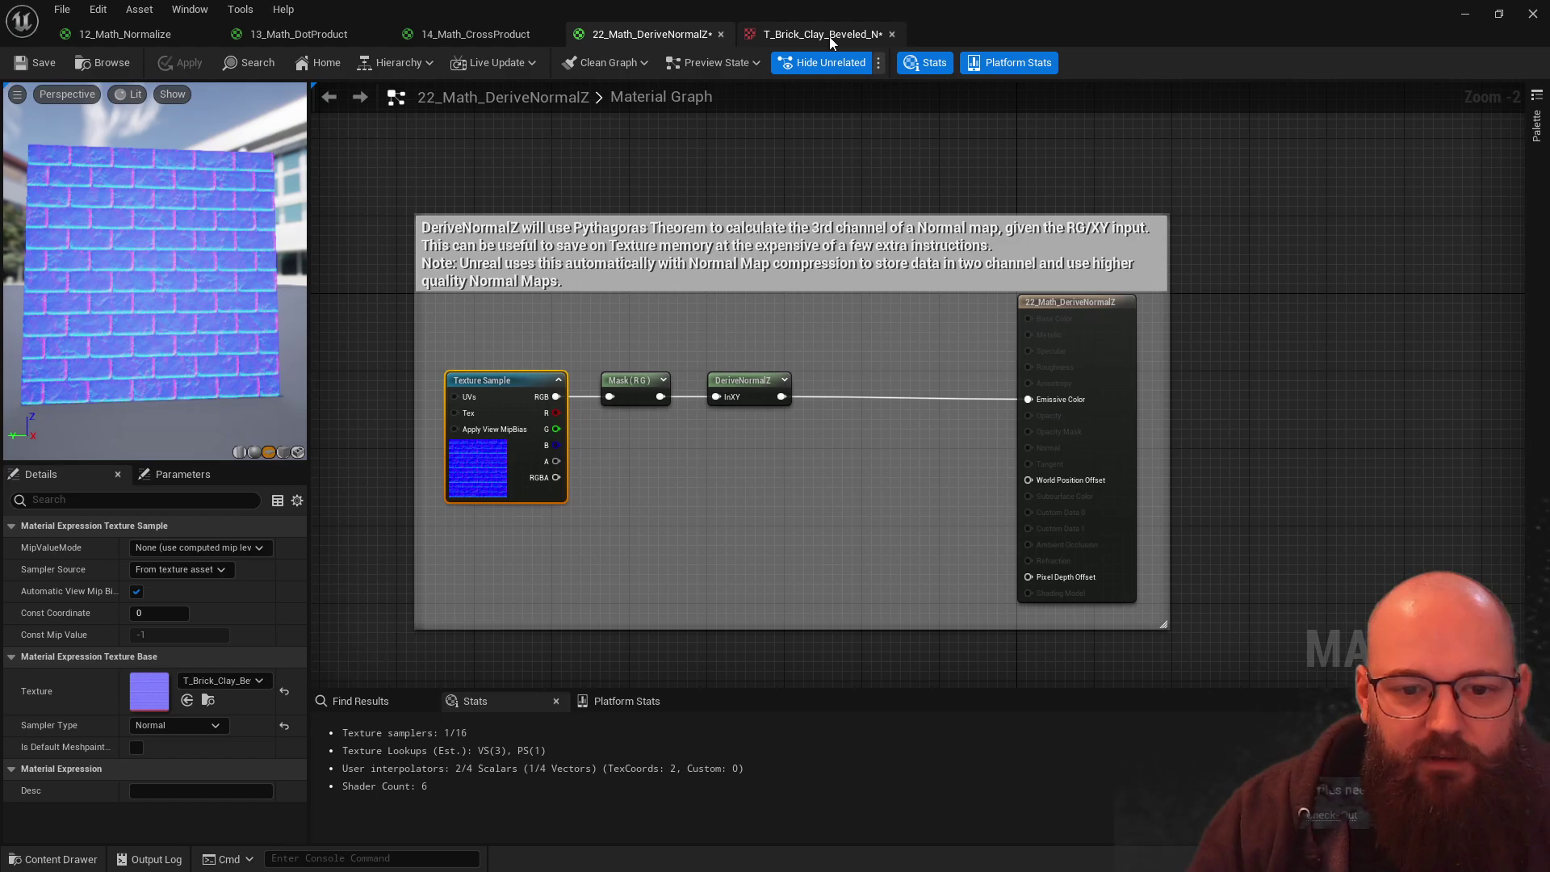
{"action": "left_click", "coordinate": [680, 565]}
{"action": "left_click", "coordinate": [486, 456]}
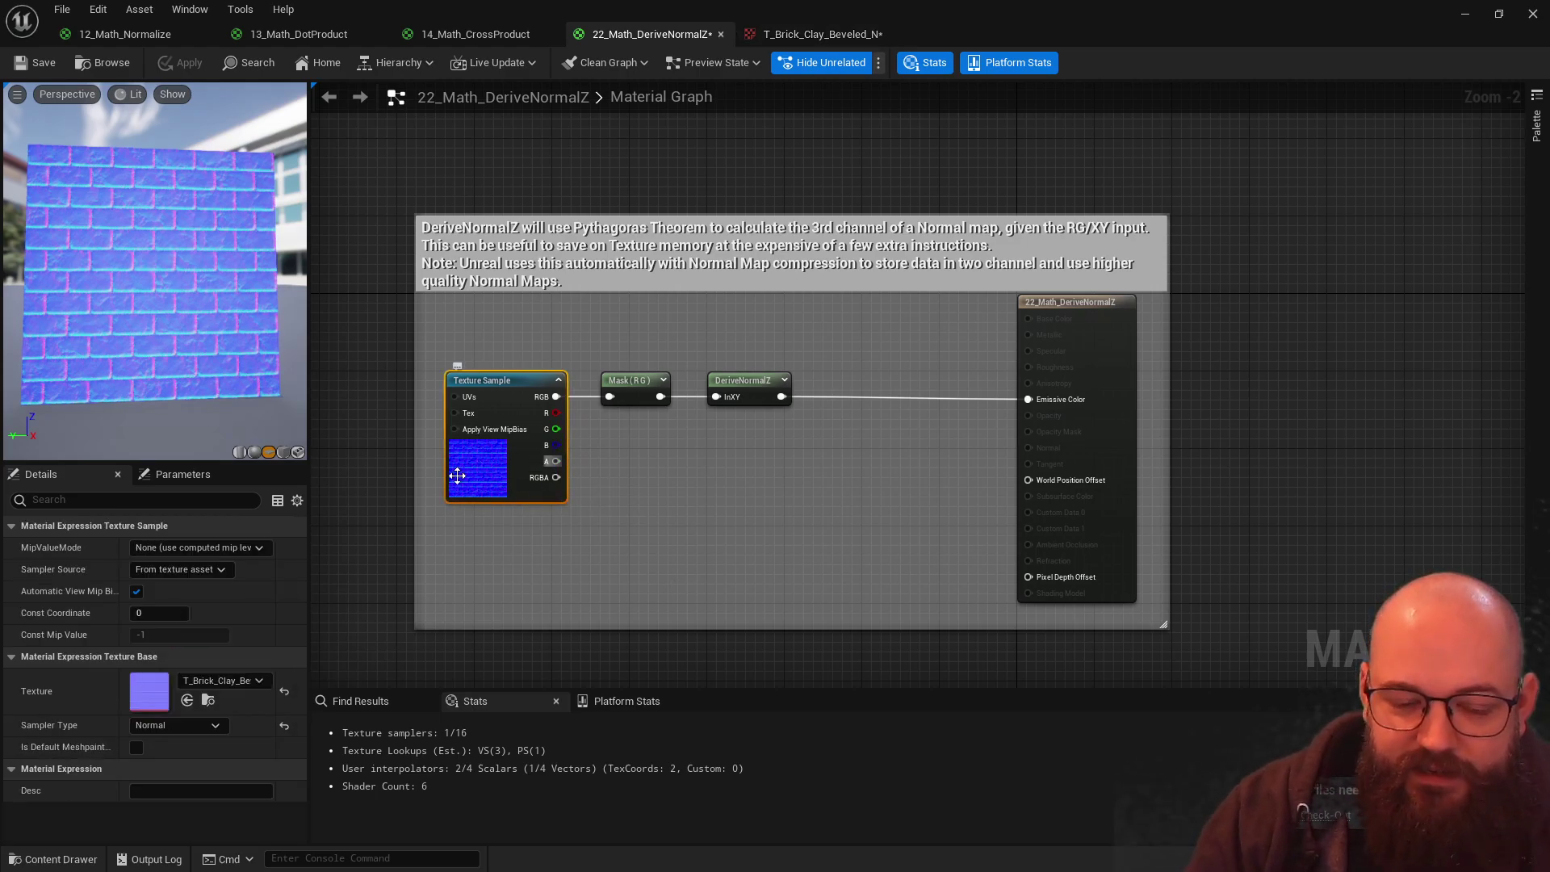
Step: Wire the Texture Sample's RGB directly into Emissive Color and move the node lower
{"action": "left_click", "coordinate": [749, 385]}
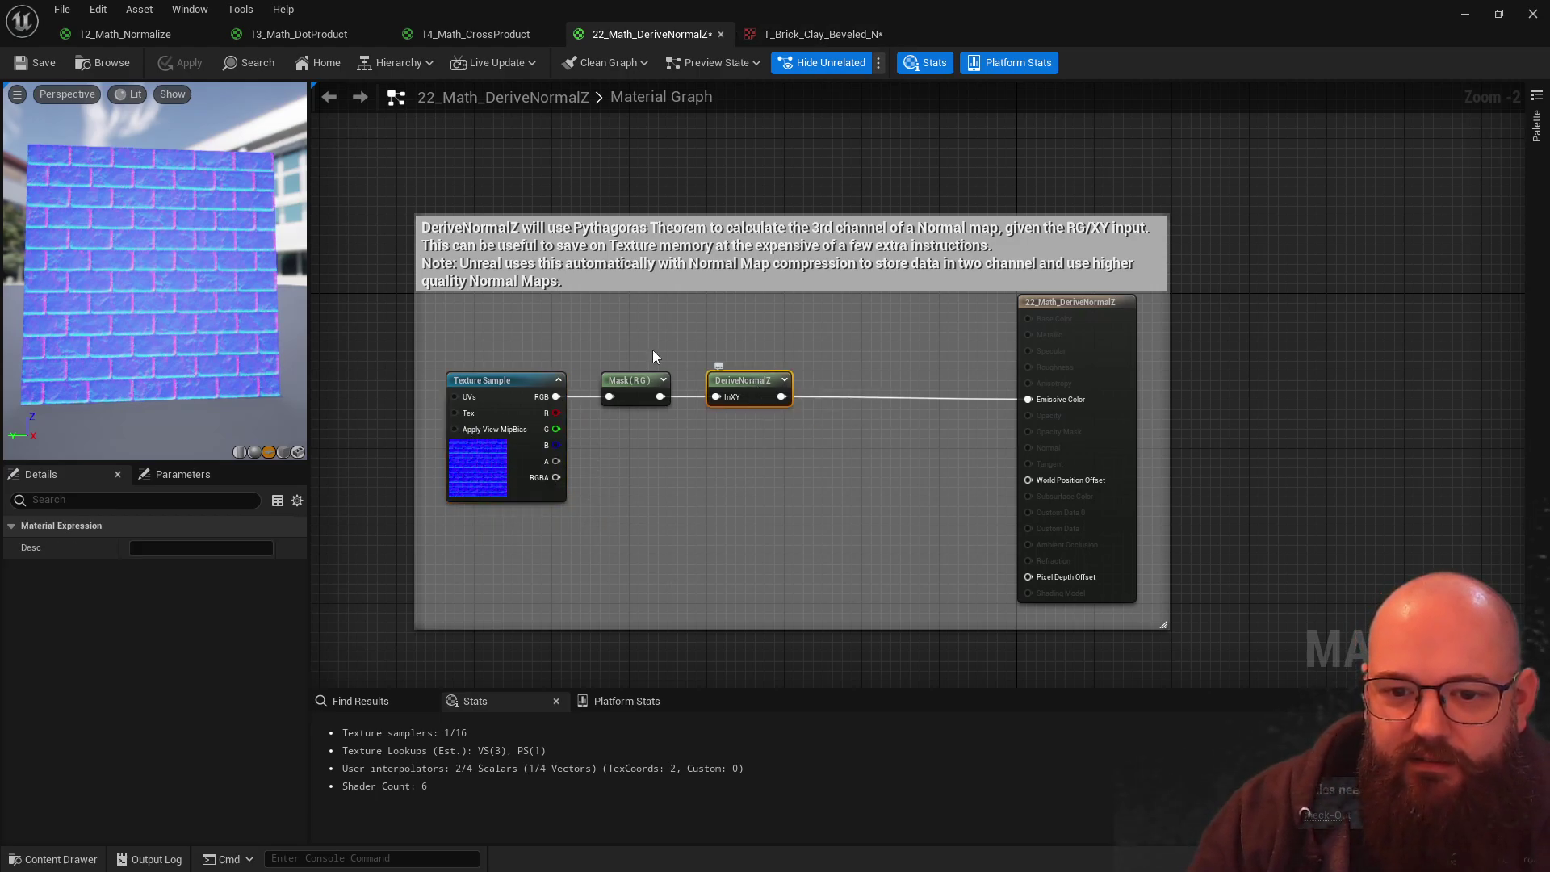
{"action": "scroll", "coordinate": [128, 320], "scroll_direction": "up", "scroll_amount": 5}
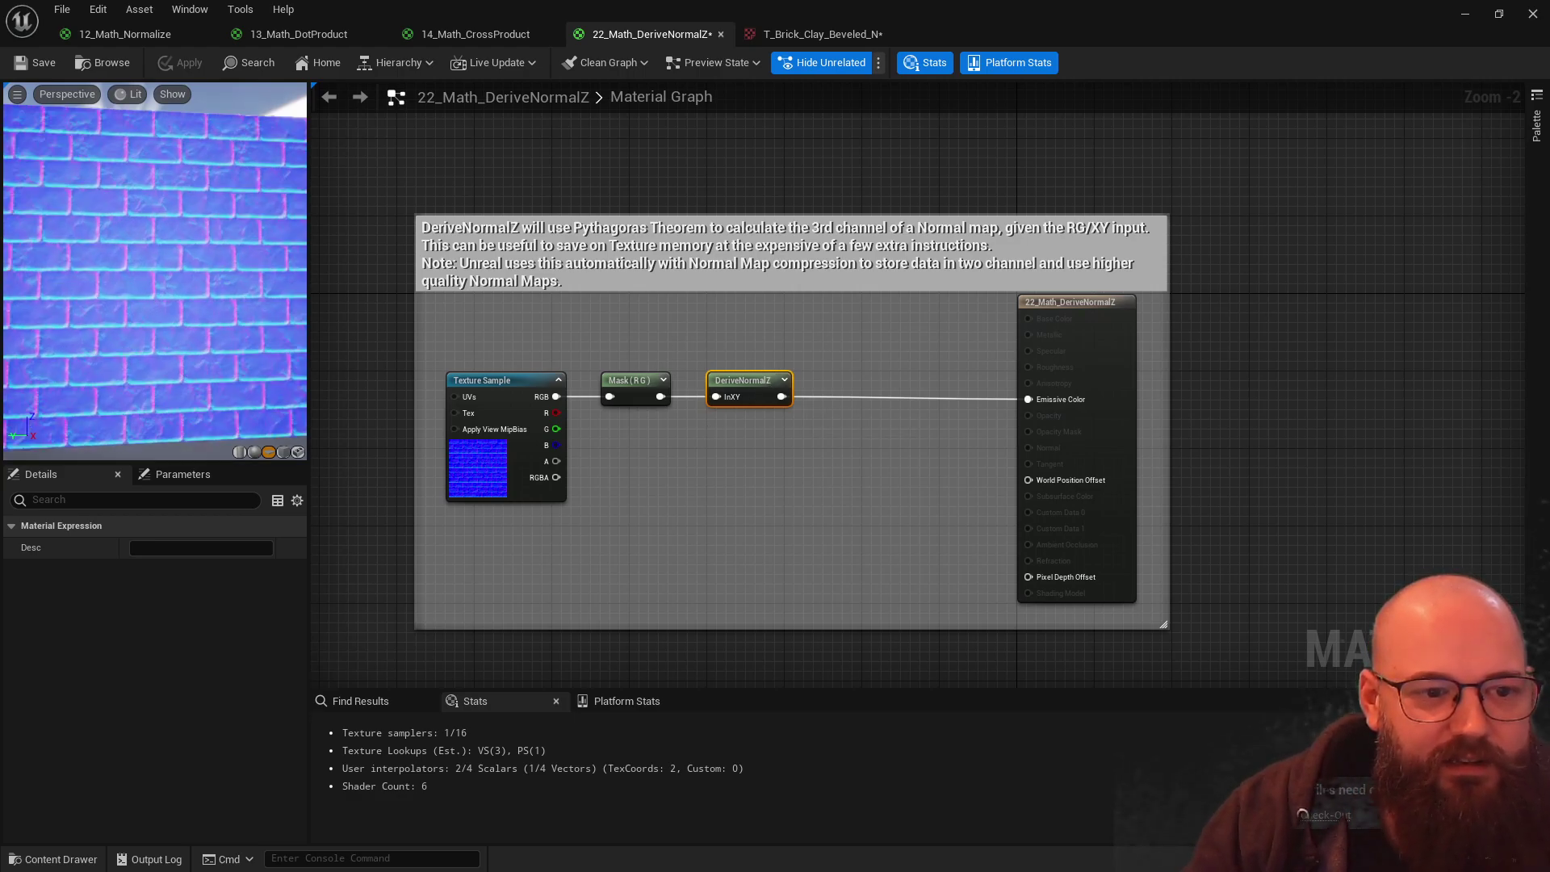
{"action": "left_click", "coordinate": [363, 353]}
{"action": "left_click_drag", "start_coordinate": [557, 396], "coordinate": [1028, 398]}
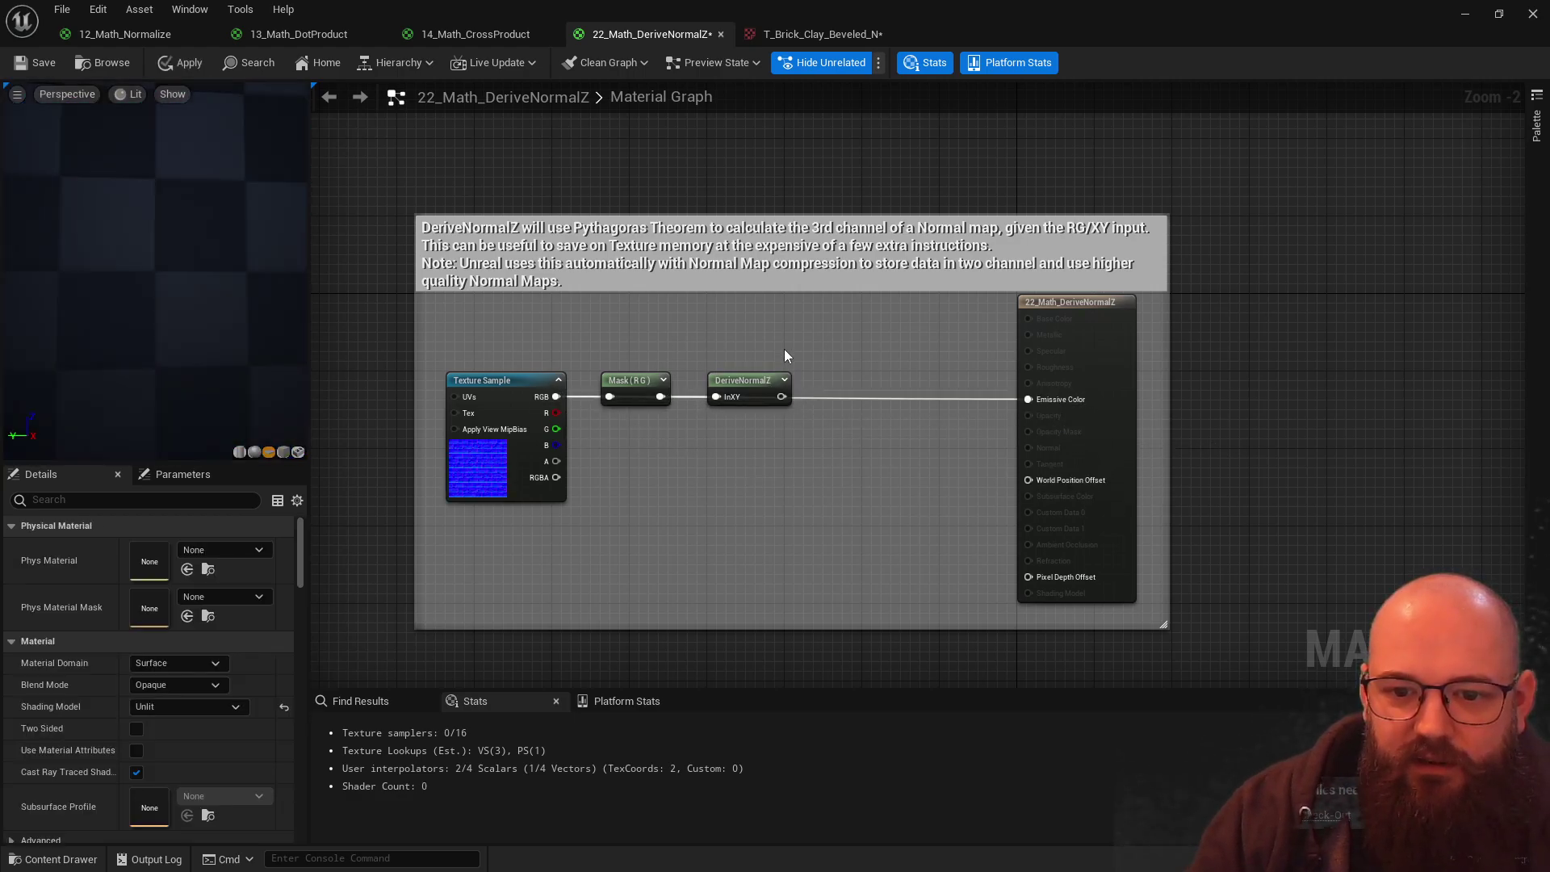
{"action": "left_click_drag", "start_coordinate": [488, 380], "coordinate": [496, 458]}
{"action": "left_click", "coordinate": [368, 355]}
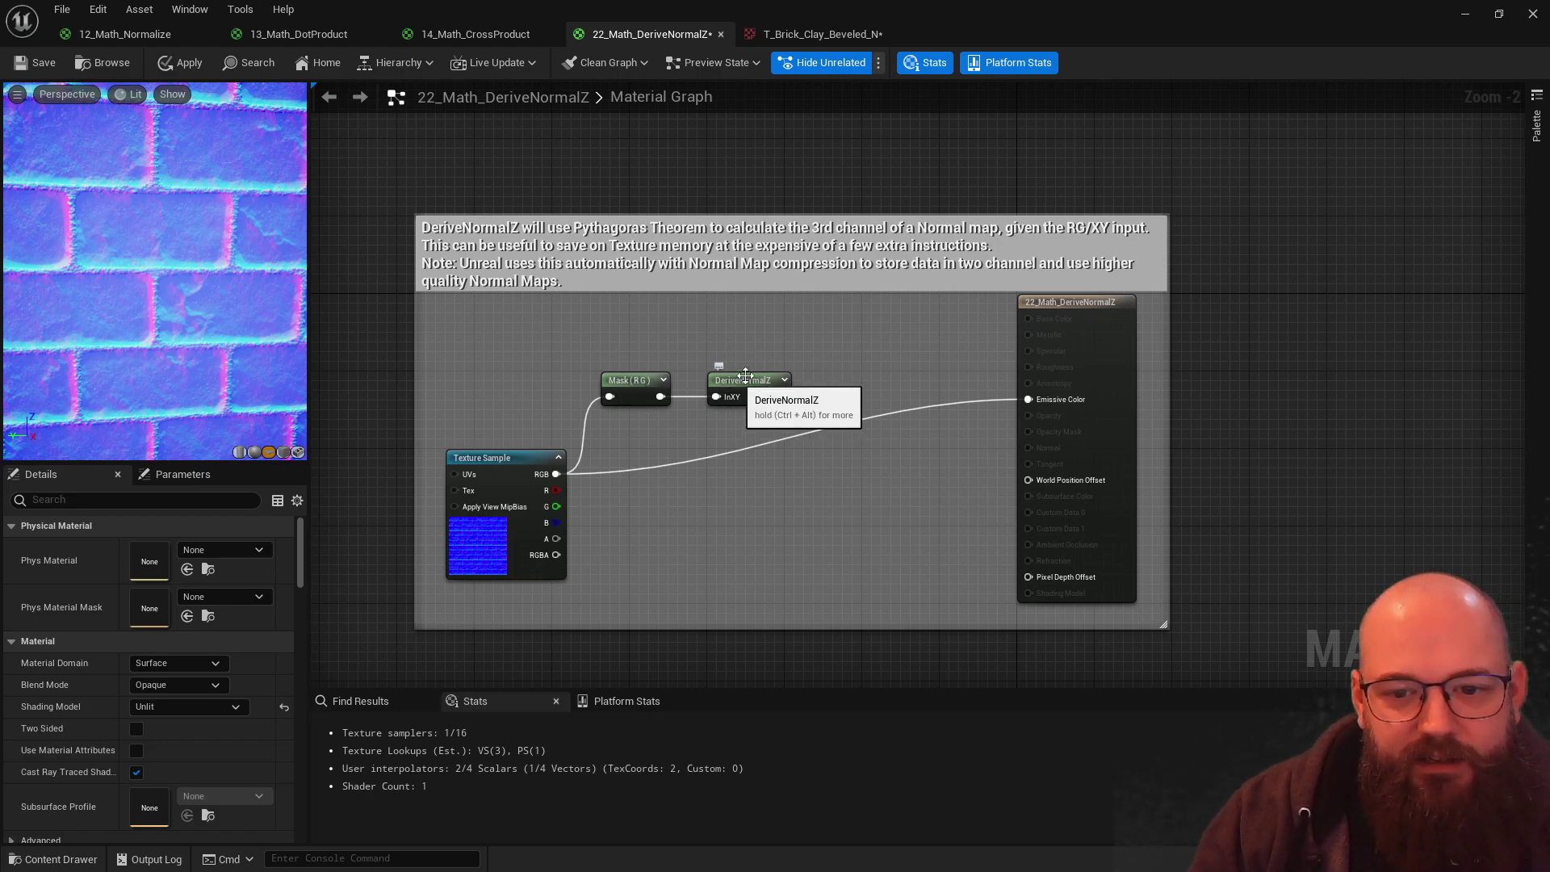
Step: Orbit and zoom the preview to inspect the raw brick normal map
{"action": "mouse_move", "coordinate": [228, 324]}
{"action": "left_mouse_down"}
{"action": "mouse_move", "coordinate": [187, 327]}
{"action": "mouse_move", "coordinate": [226, 327]}
{"action": "left_mouse_up"}
{"action": "mouse_move", "coordinate": [227, 324]}
{"action": "right_mouse_down"}
{"action": "mouse_move", "coordinate": [227, 279]}
{"action": "mouse_move", "coordinate": [228, 300]}
{"action": "right_mouse_up"}
{"action": "left_click_drag", "start_coordinate": [228, 330], "coordinate": [228, 329]}
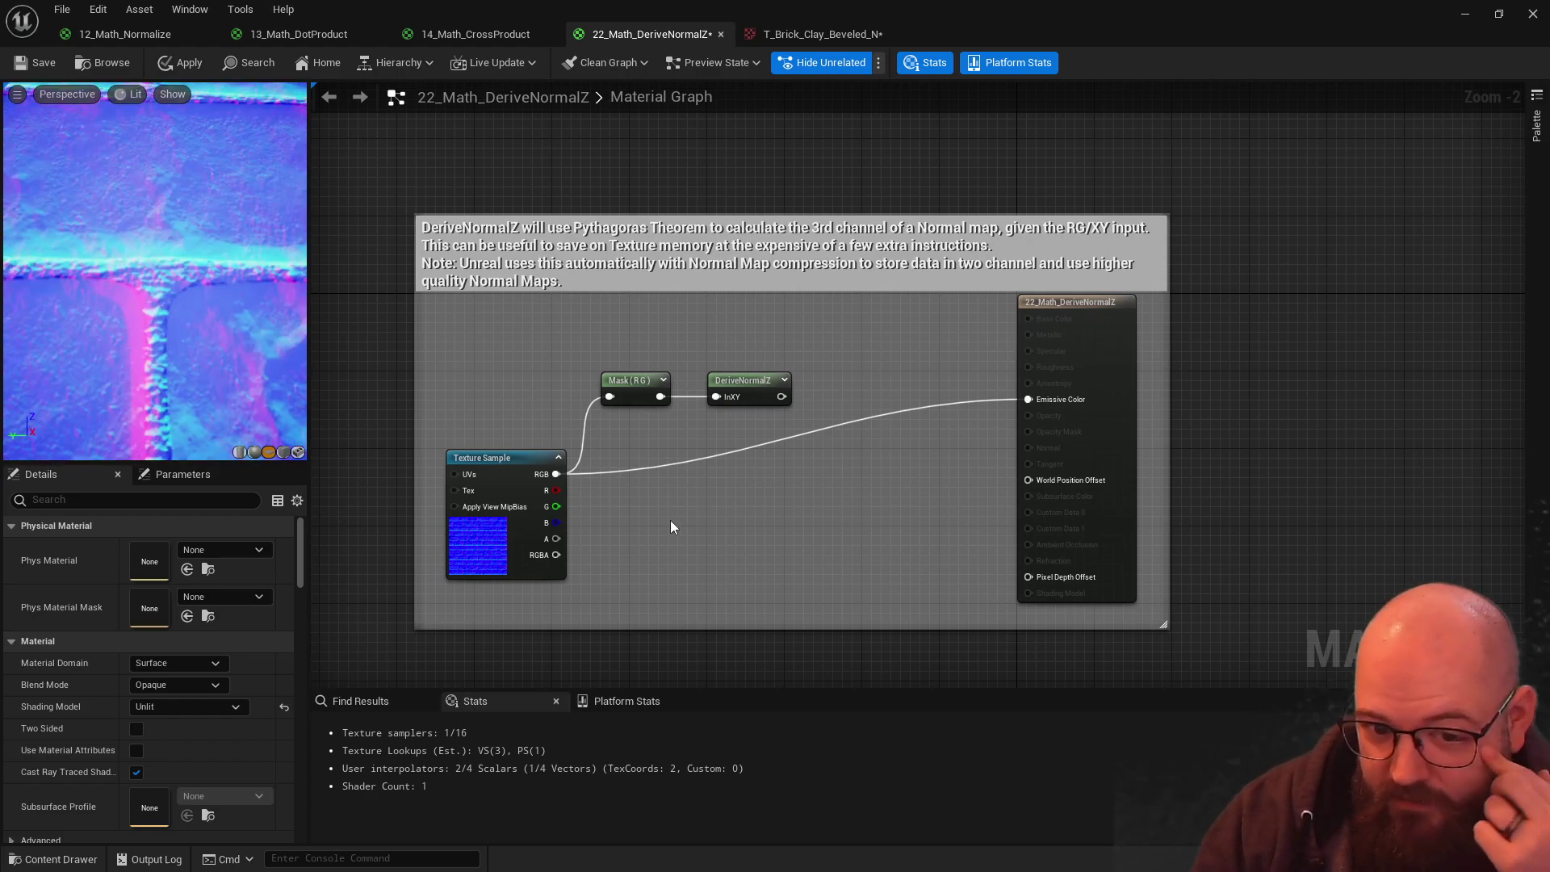
{"action": "left_click_drag", "start_coordinate": [200, 292], "coordinate": [192, 313]}
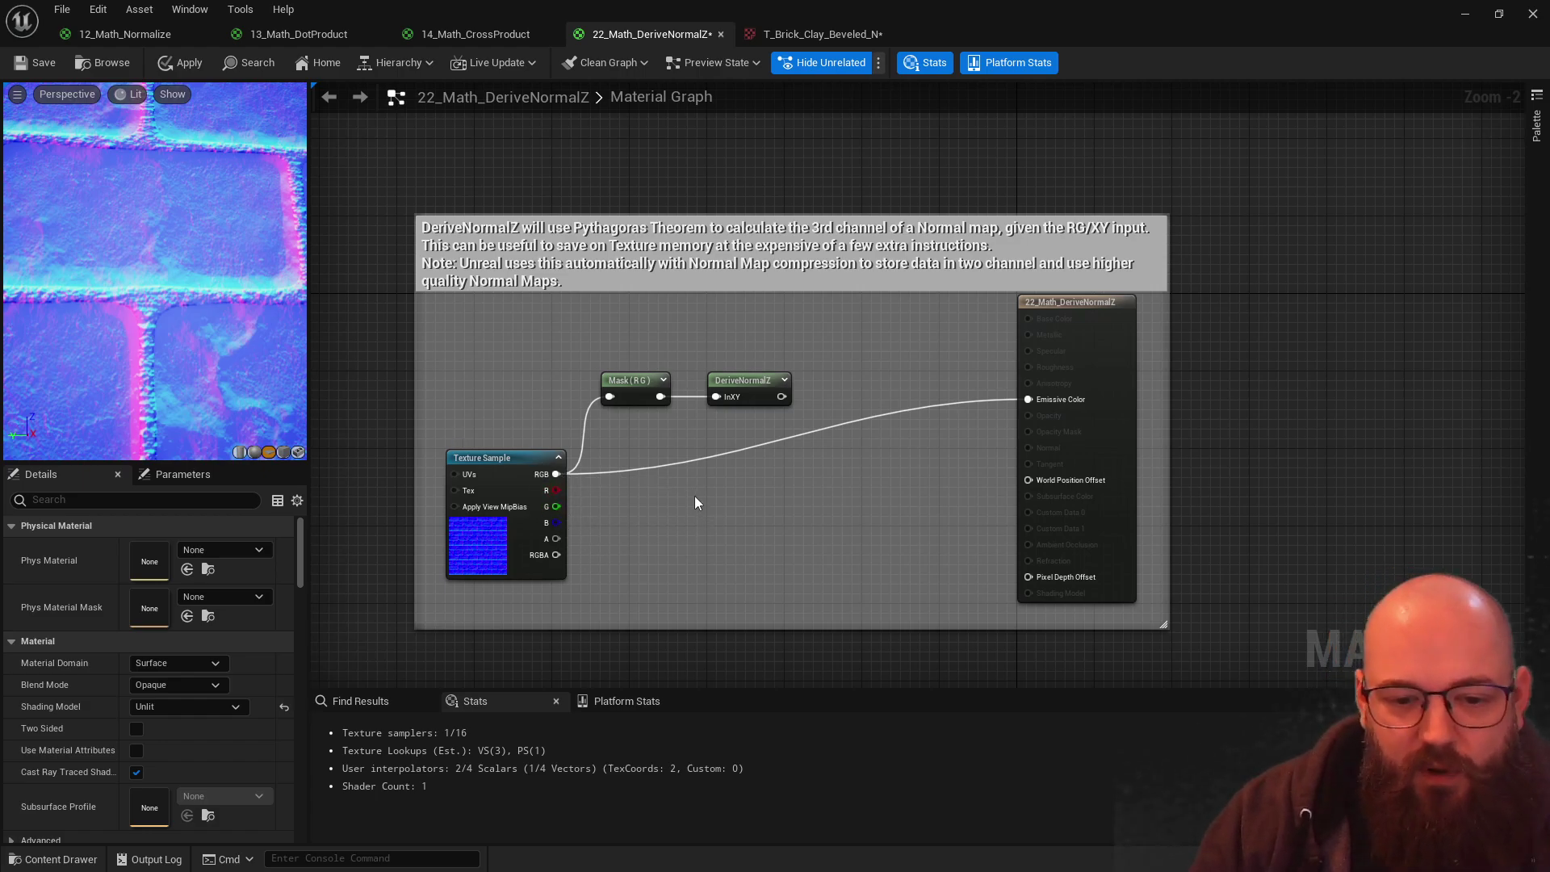
Step: Reconnect the DeriveNormalZ output to Emissive Color and realign the Texture Sample node
{"action": "left_click_drag", "start_coordinate": [556, 507], "coordinate": [638, 527]}
{"action": "key", "text": "Escape"}
{"action": "key", "text": "Escape"}
{"action": "key", "text": "Escape"}
{"action": "key", "text": "Escape"}
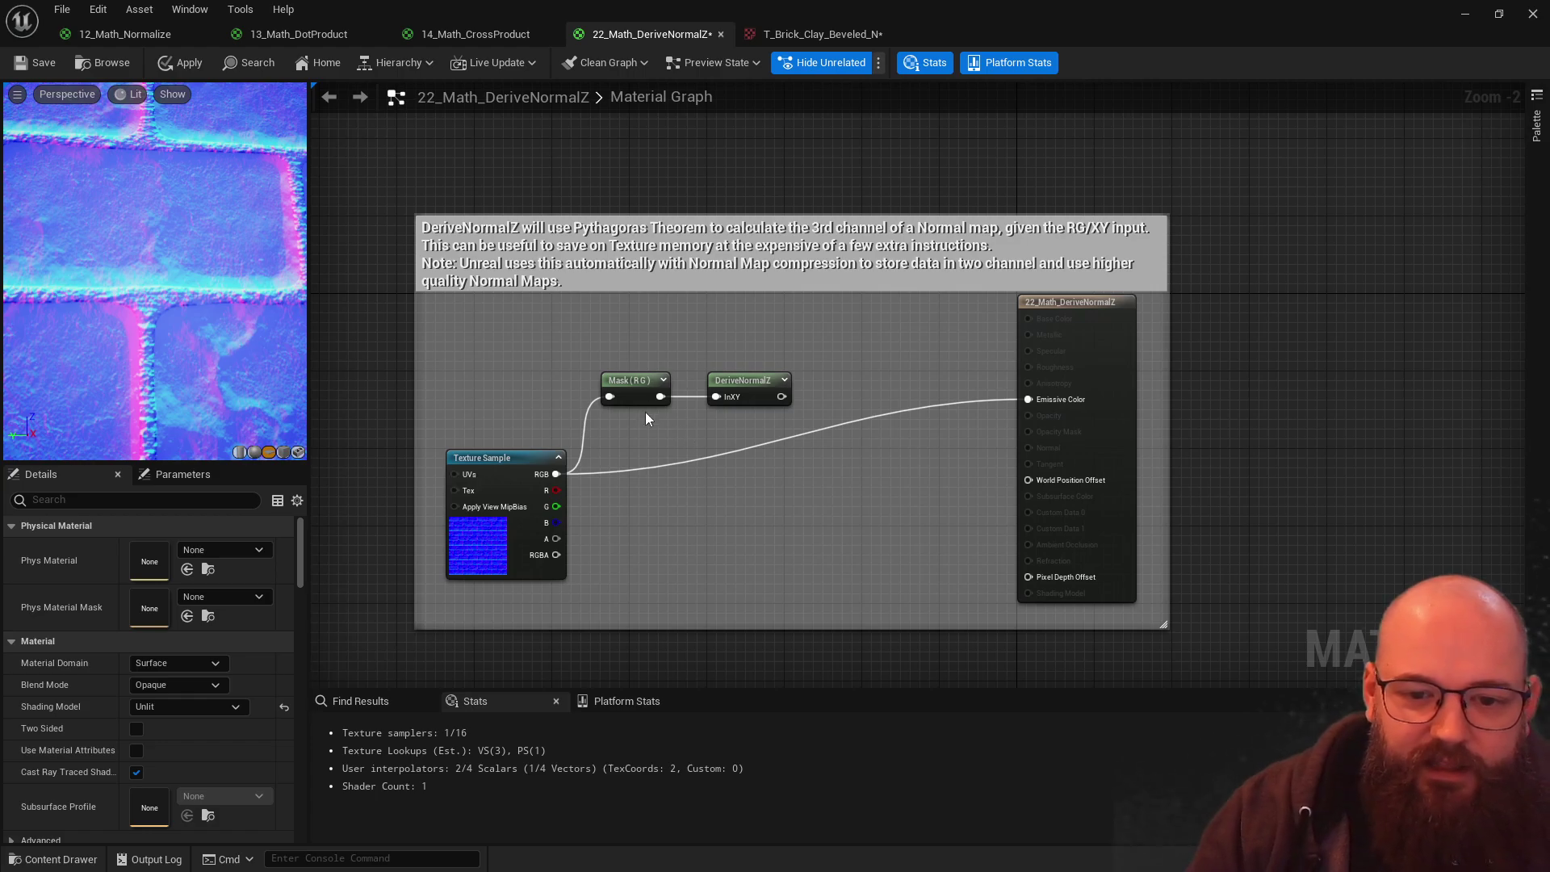
{"action": "left_click_drag", "start_coordinate": [781, 397], "coordinate": [1032, 400]}
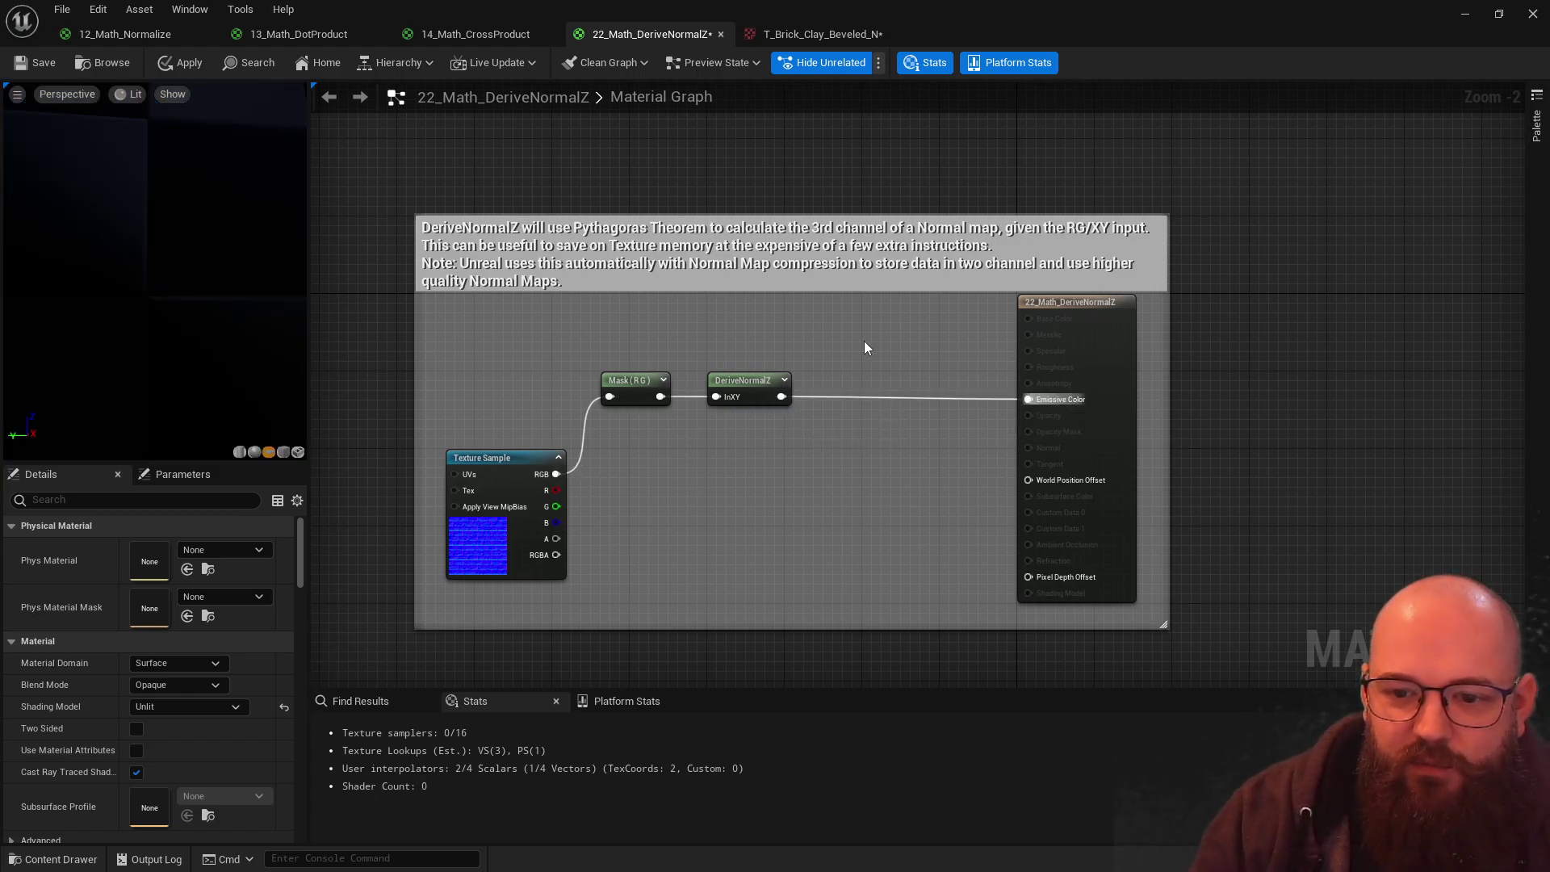
{"action": "left_click_drag", "start_coordinate": [487, 459], "coordinate": [477, 381]}
{"action": "left_click_drag", "start_coordinate": [507, 388], "coordinate": [499, 386]}
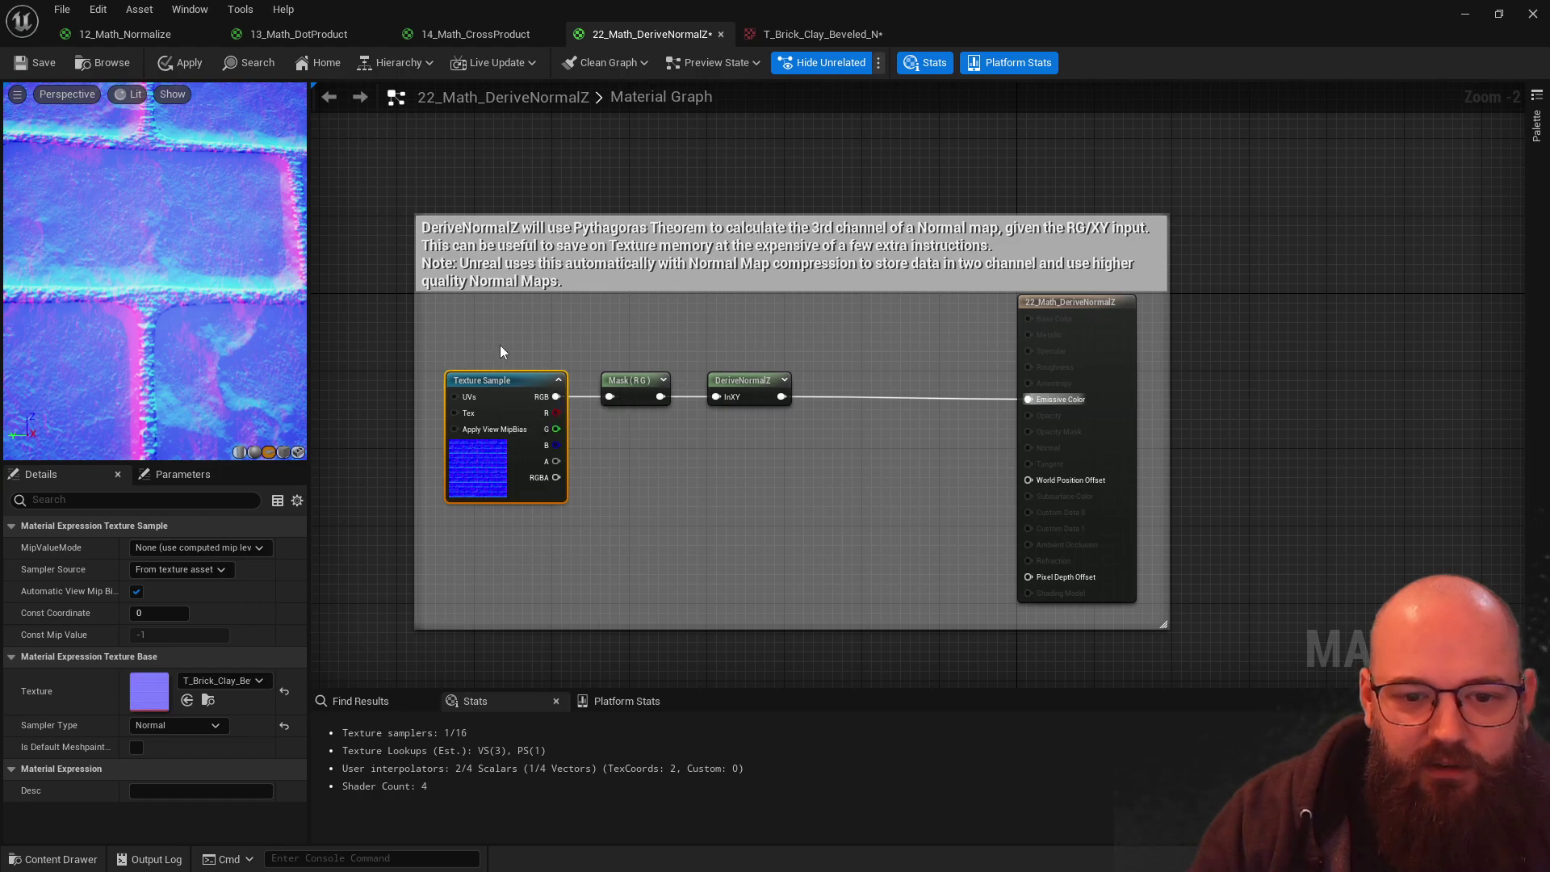
{"action": "left_click", "coordinate": [501, 345]}
{"action": "left_click", "coordinate": [742, 383]}
{"action": "left_click", "coordinate": [725, 422]}
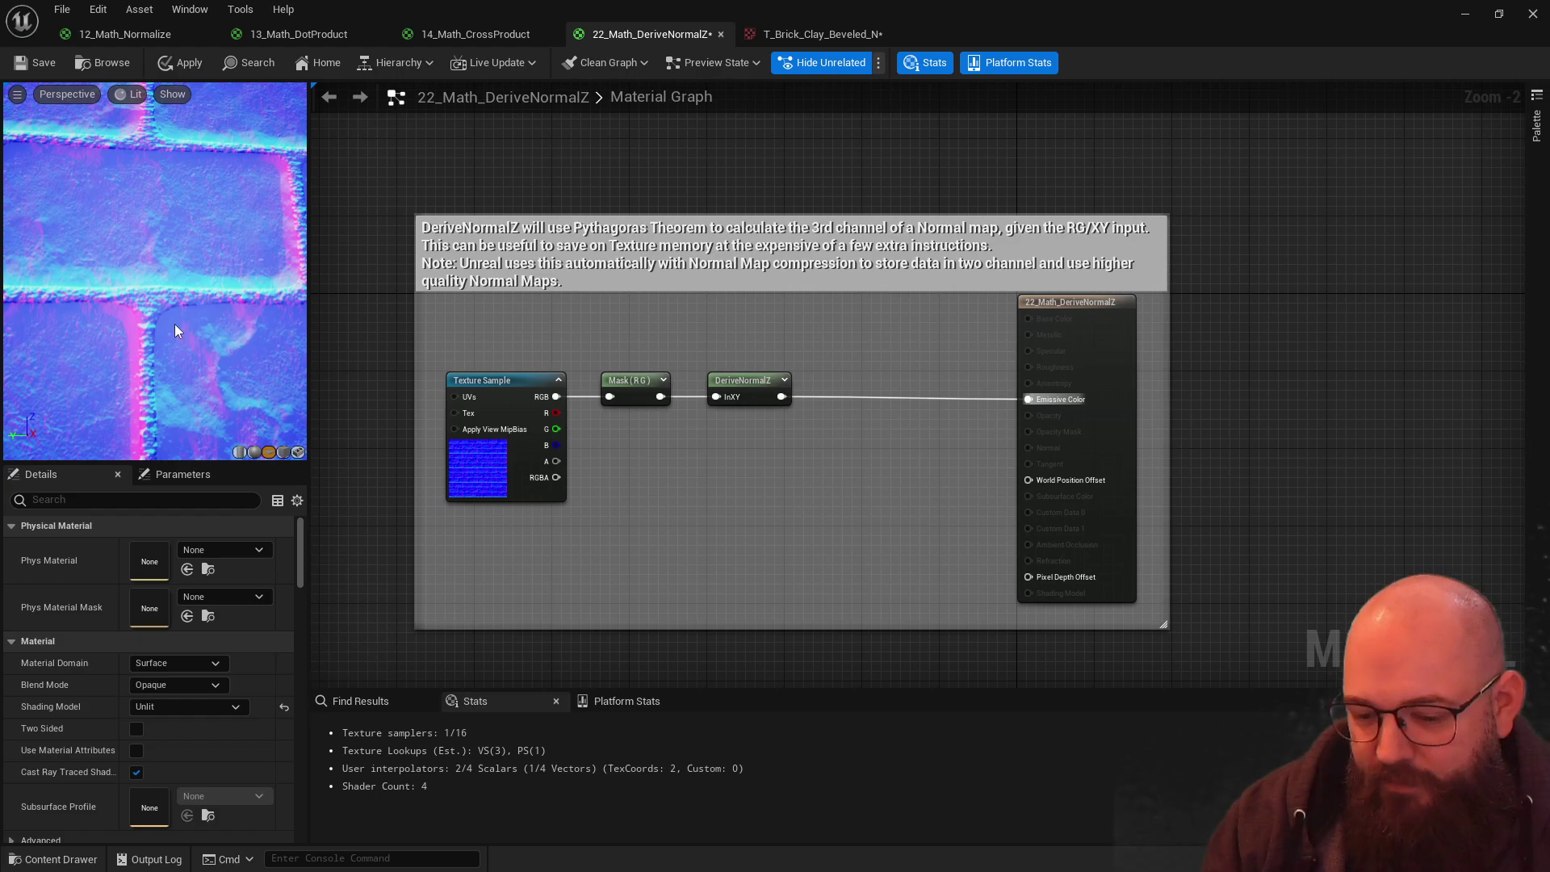
{"action": "scroll", "coordinate": [174, 323], "scroll_direction": "down", "scroll_amount": 5}
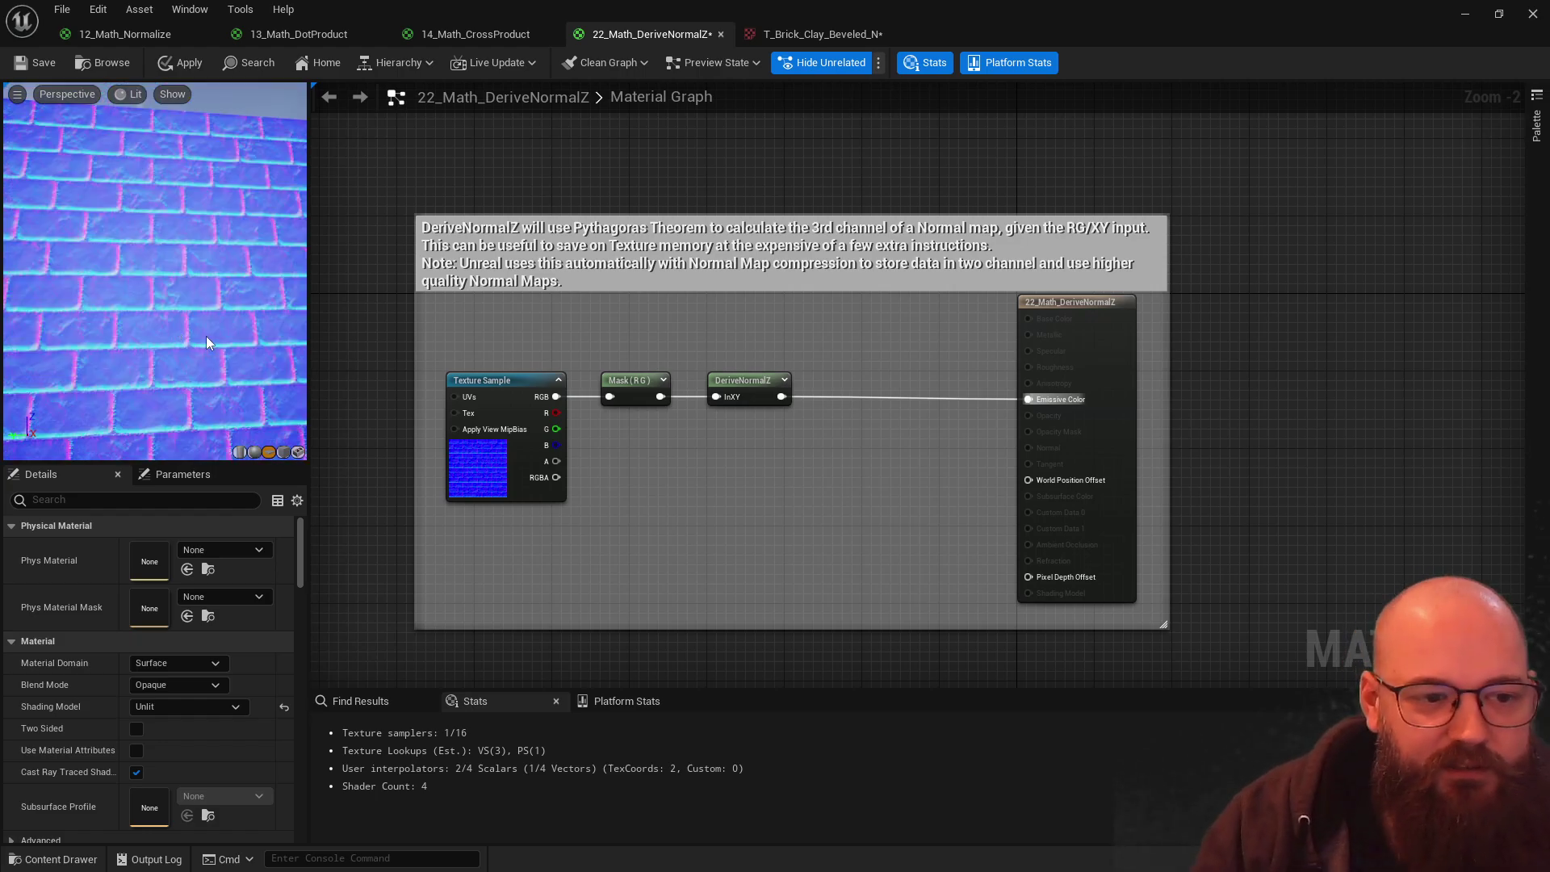
{"action": "scroll", "coordinate": [168, 297], "scroll_direction": "up", "scroll_amount": 8}
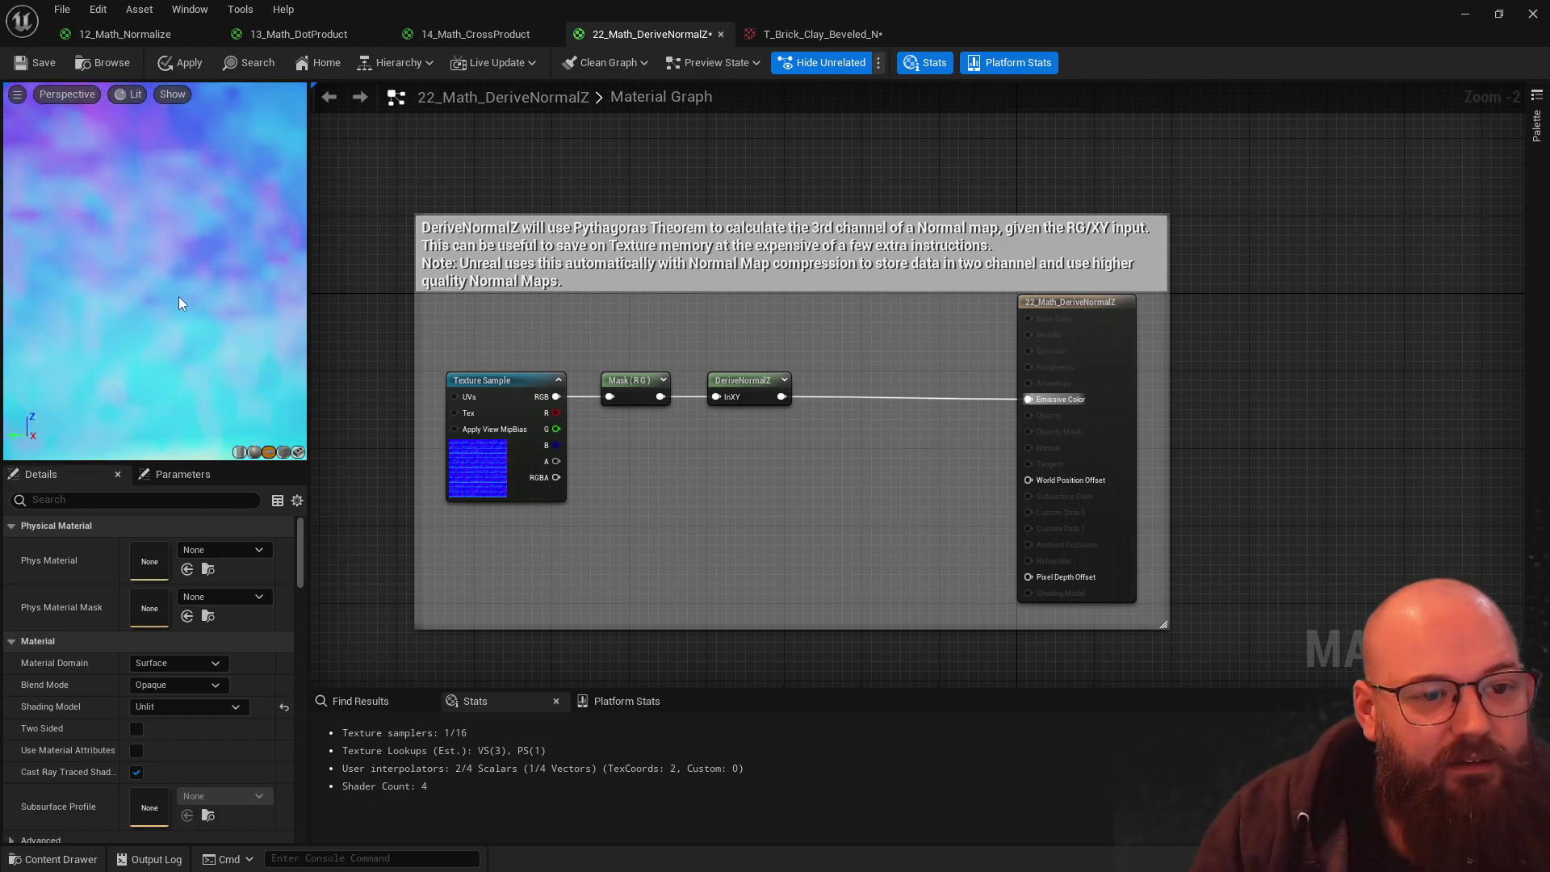
{"action": "scroll", "coordinate": [178, 297], "scroll_direction": "down", "scroll_amount": 3}
{"action": "mouse_move", "coordinate": [176, 299]}
{"action": "left_mouse_down"}
{"action": "mouse_move", "coordinate": [202, 292]}
{"action": "mouse_move", "coordinate": [180, 258]}
{"action": "mouse_move", "coordinate": [175, 287]}
{"action": "left_mouse_up"}
{"action": "mouse_move", "coordinate": [175, 287]}
{"action": "right_mouse_down"}
{"action": "mouse_move", "coordinate": [175, 218]}
{"action": "mouse_move", "coordinate": [175, 310]}
{"action": "right_mouse_up"}
{"action": "scroll", "coordinate": [176, 299], "scroll_direction": "down", "scroll_amount": 1}
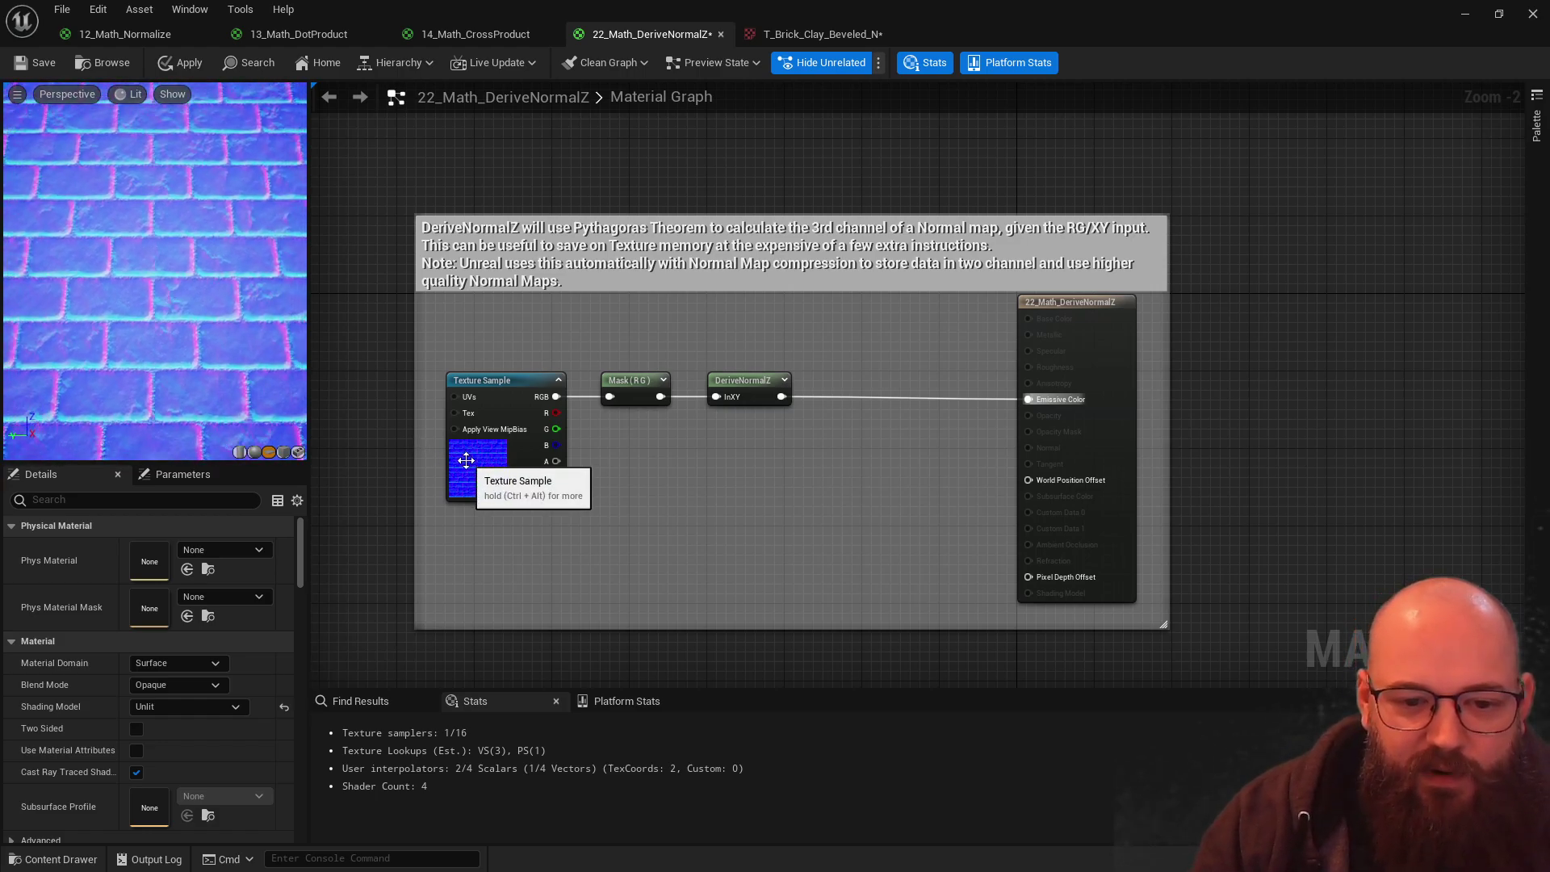
{"action": "left_click", "coordinate": [479, 495]}
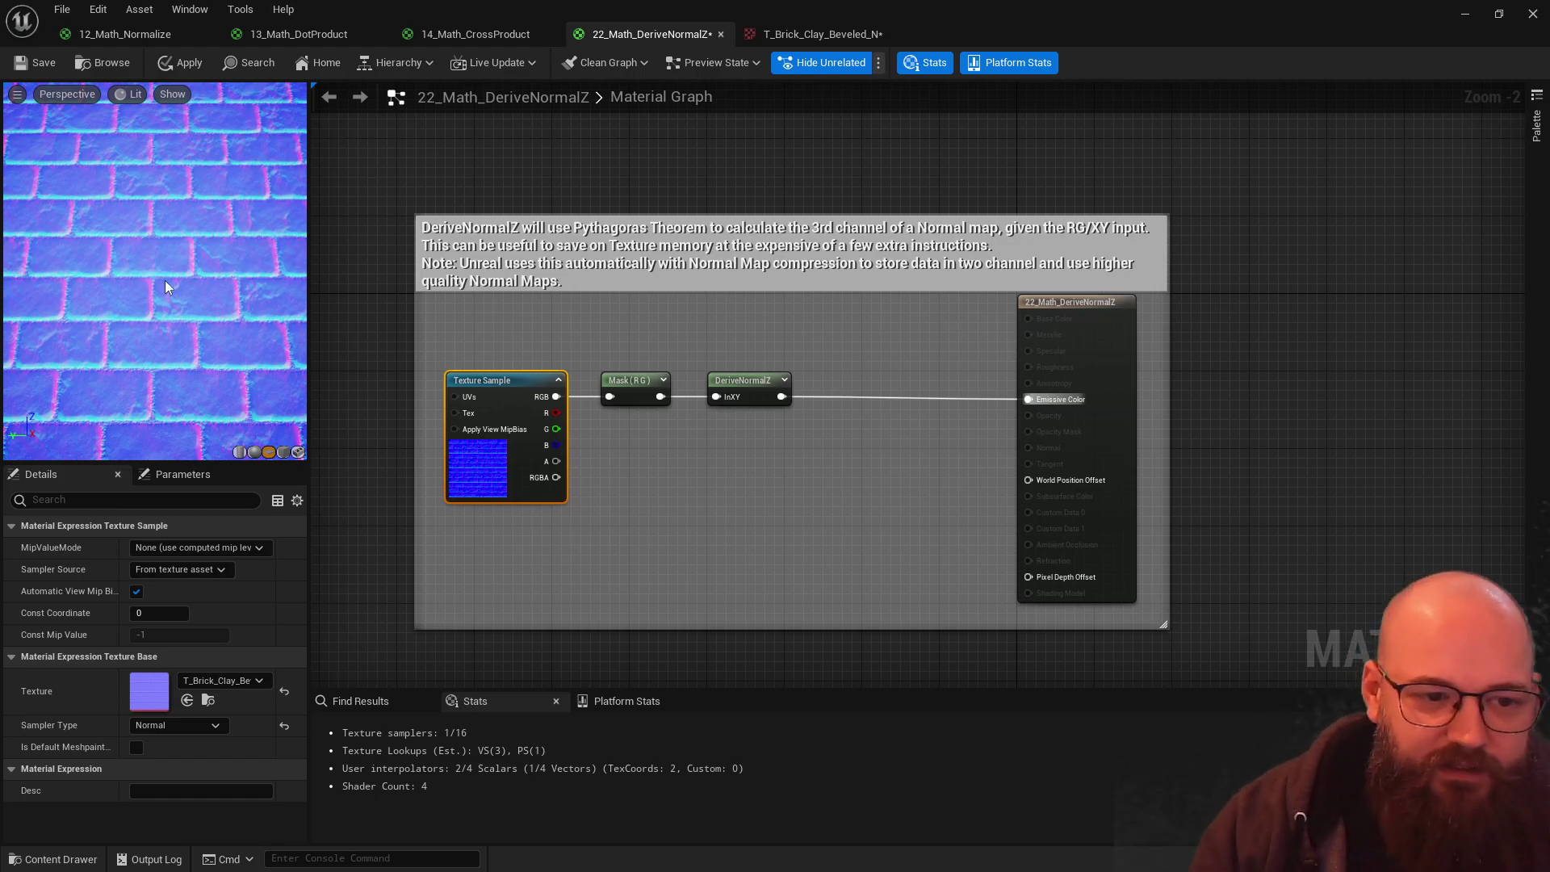
{"action": "left_click_drag", "start_coordinate": [165, 279], "coordinate": [171, 317]}
{"action": "scroll", "coordinate": [172, 284], "scroll_direction": "up", "scroll_amount": 5}
{"action": "left_click", "coordinate": [616, 504]}
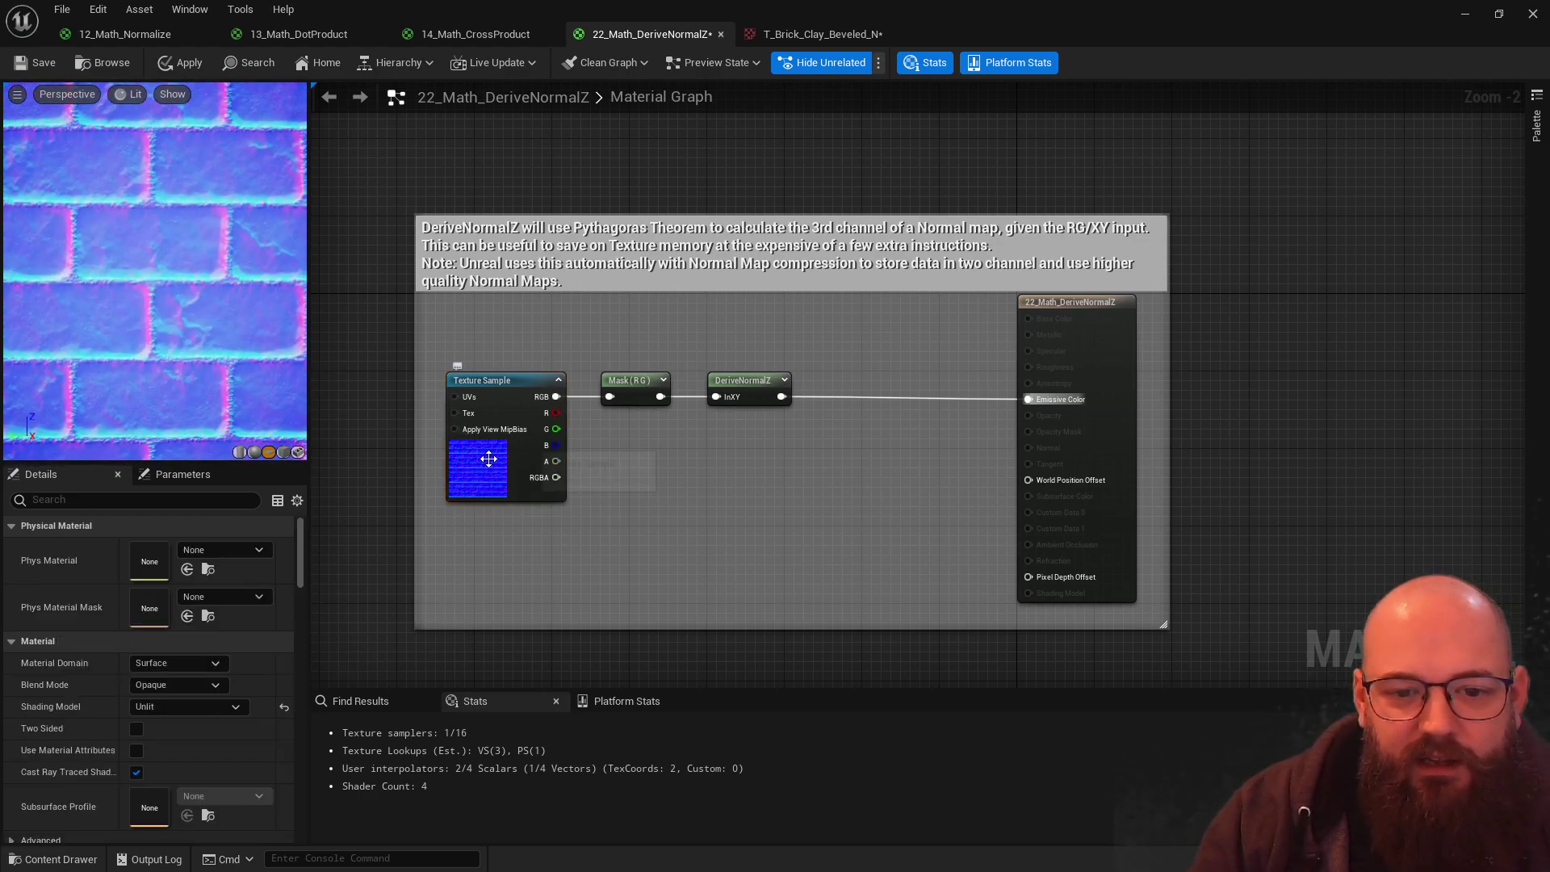
{"action": "left_click", "coordinate": [516, 428]}
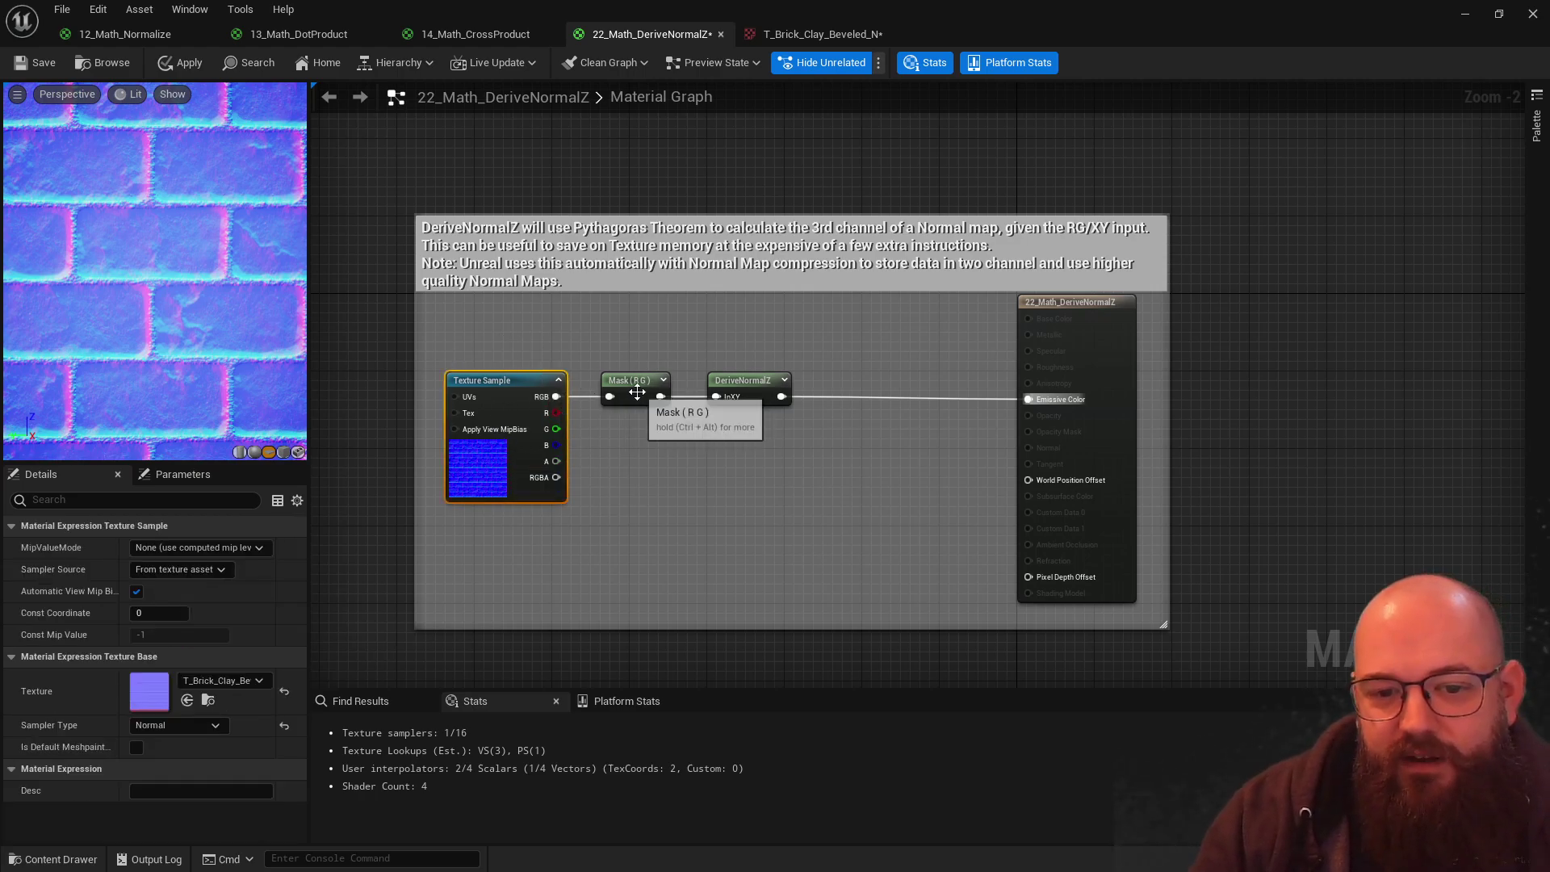
{"action": "left_click", "coordinate": [799, 373]}
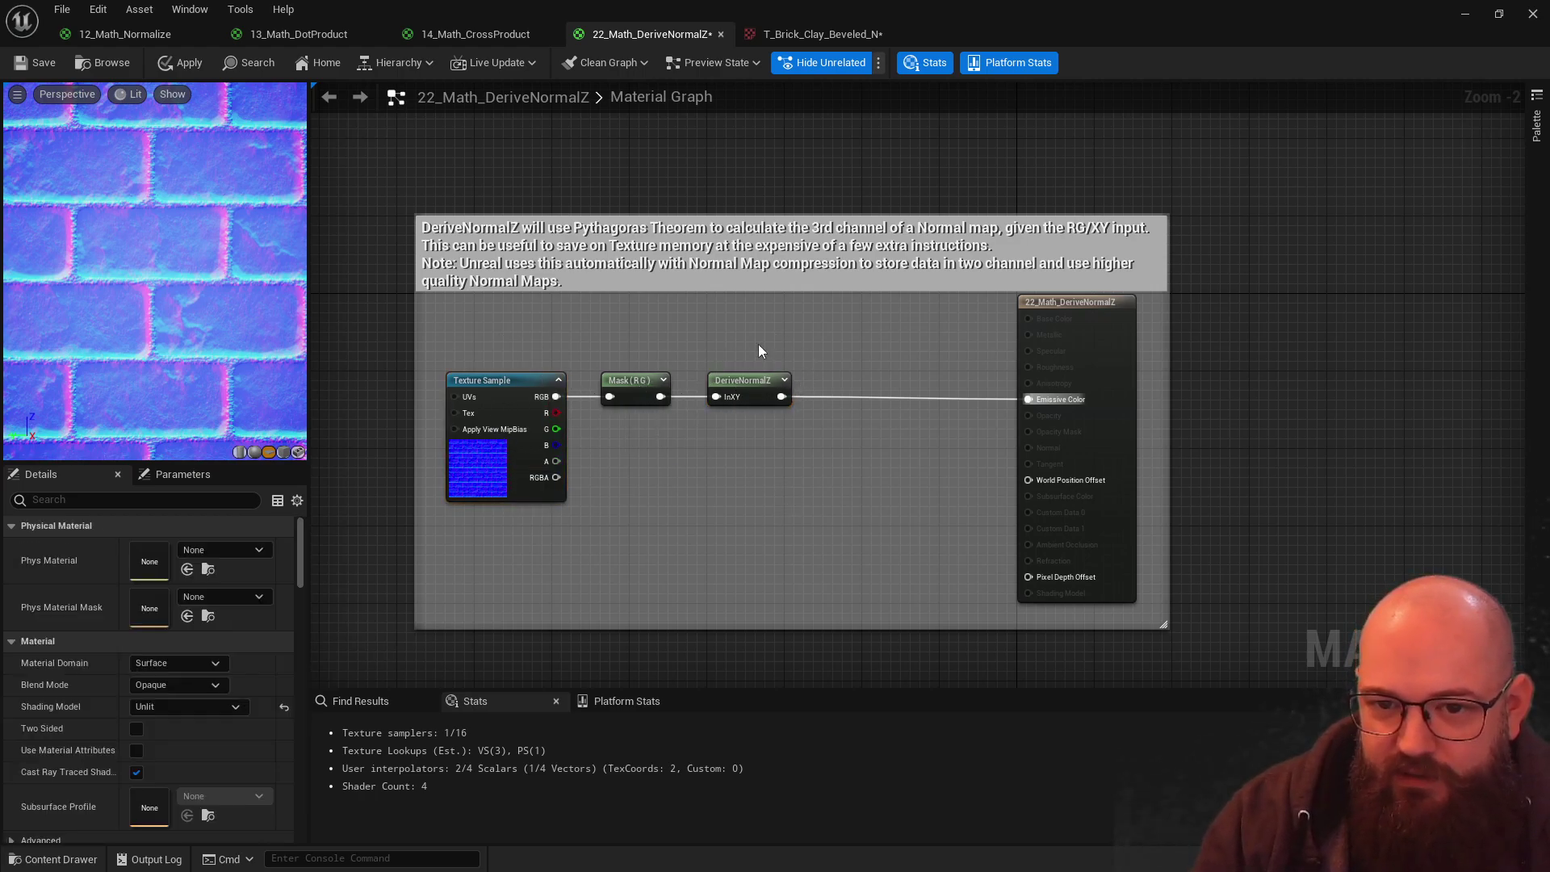